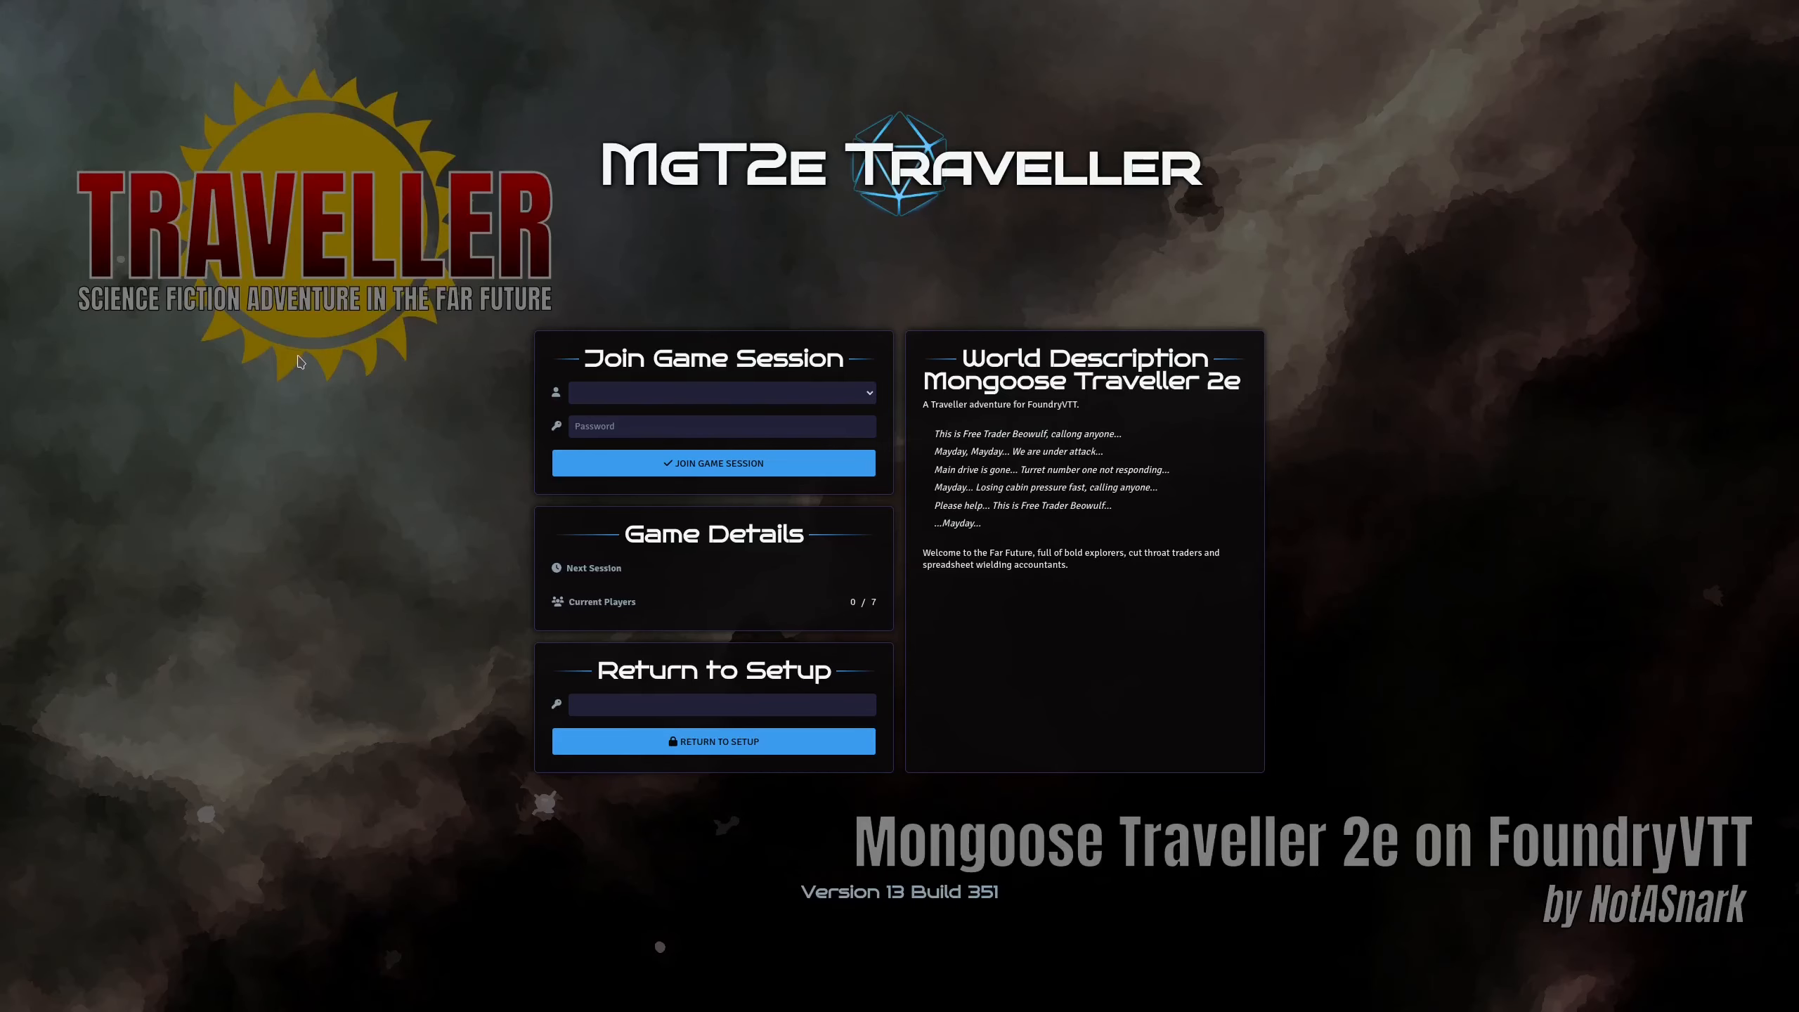
# Join the game session as the fifth user in the player list, without a password
pyautogui.click(647, 395)
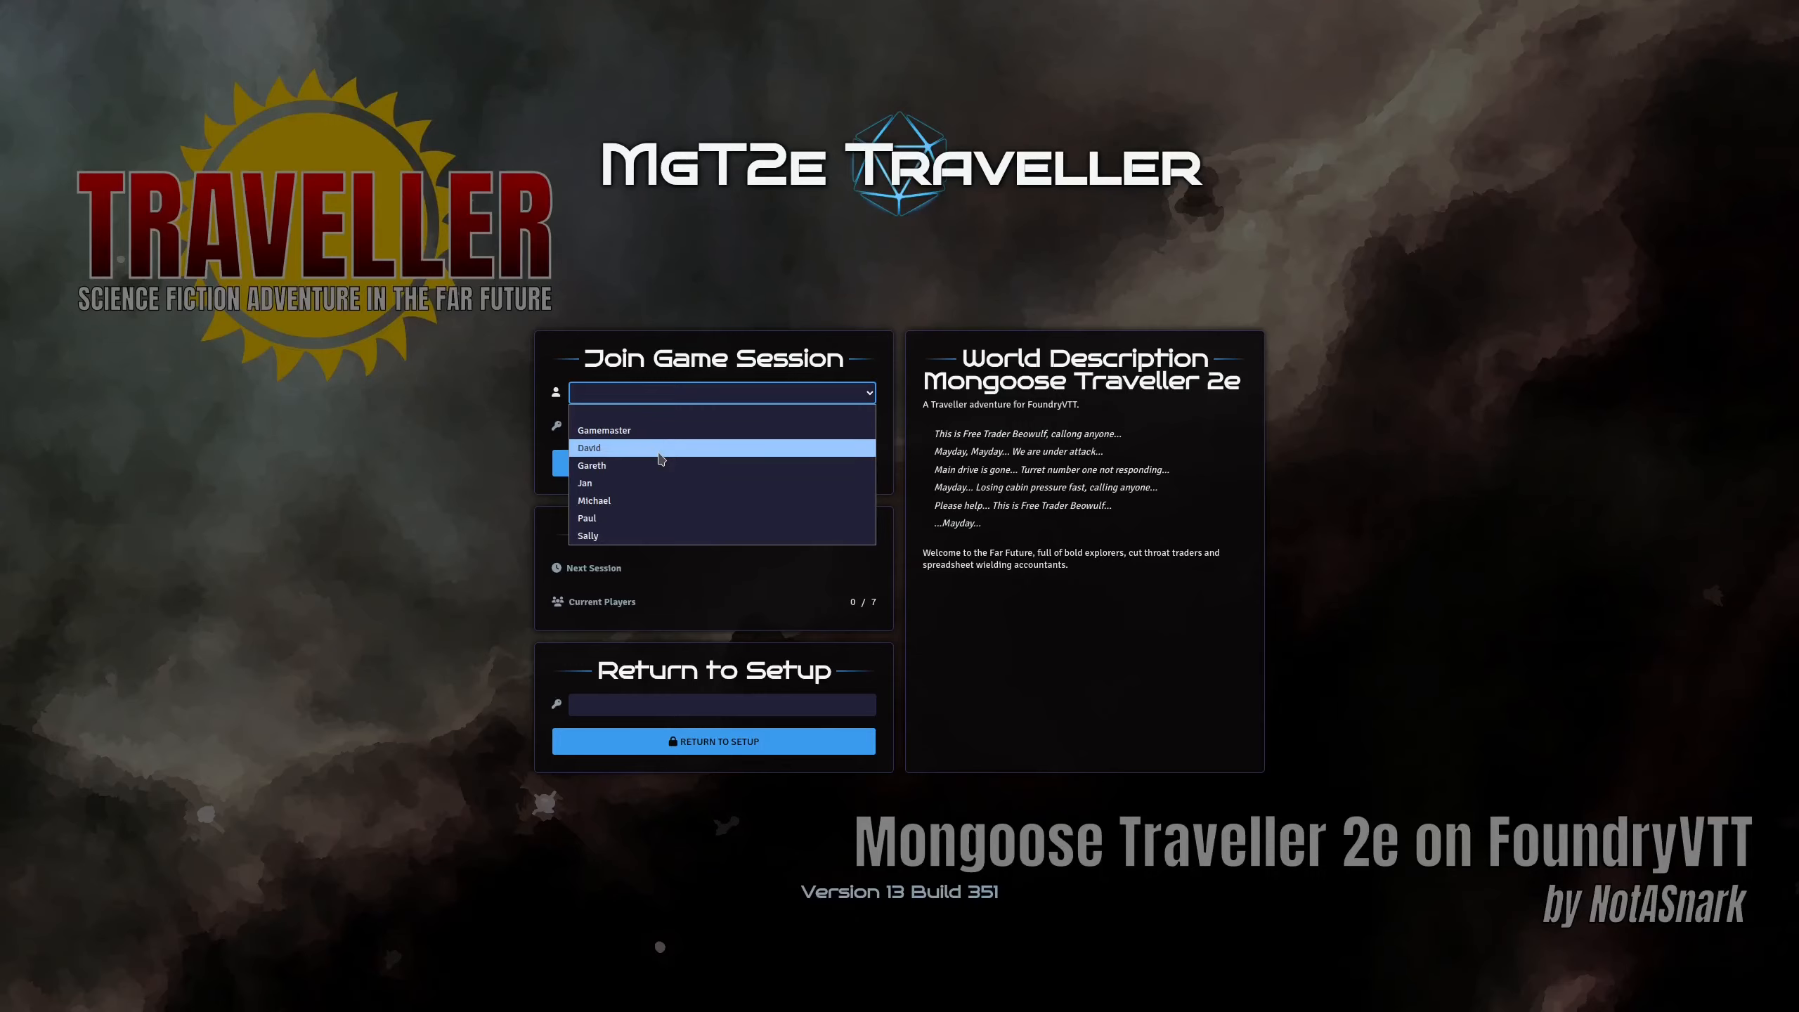
pyautogui.click(662, 500)
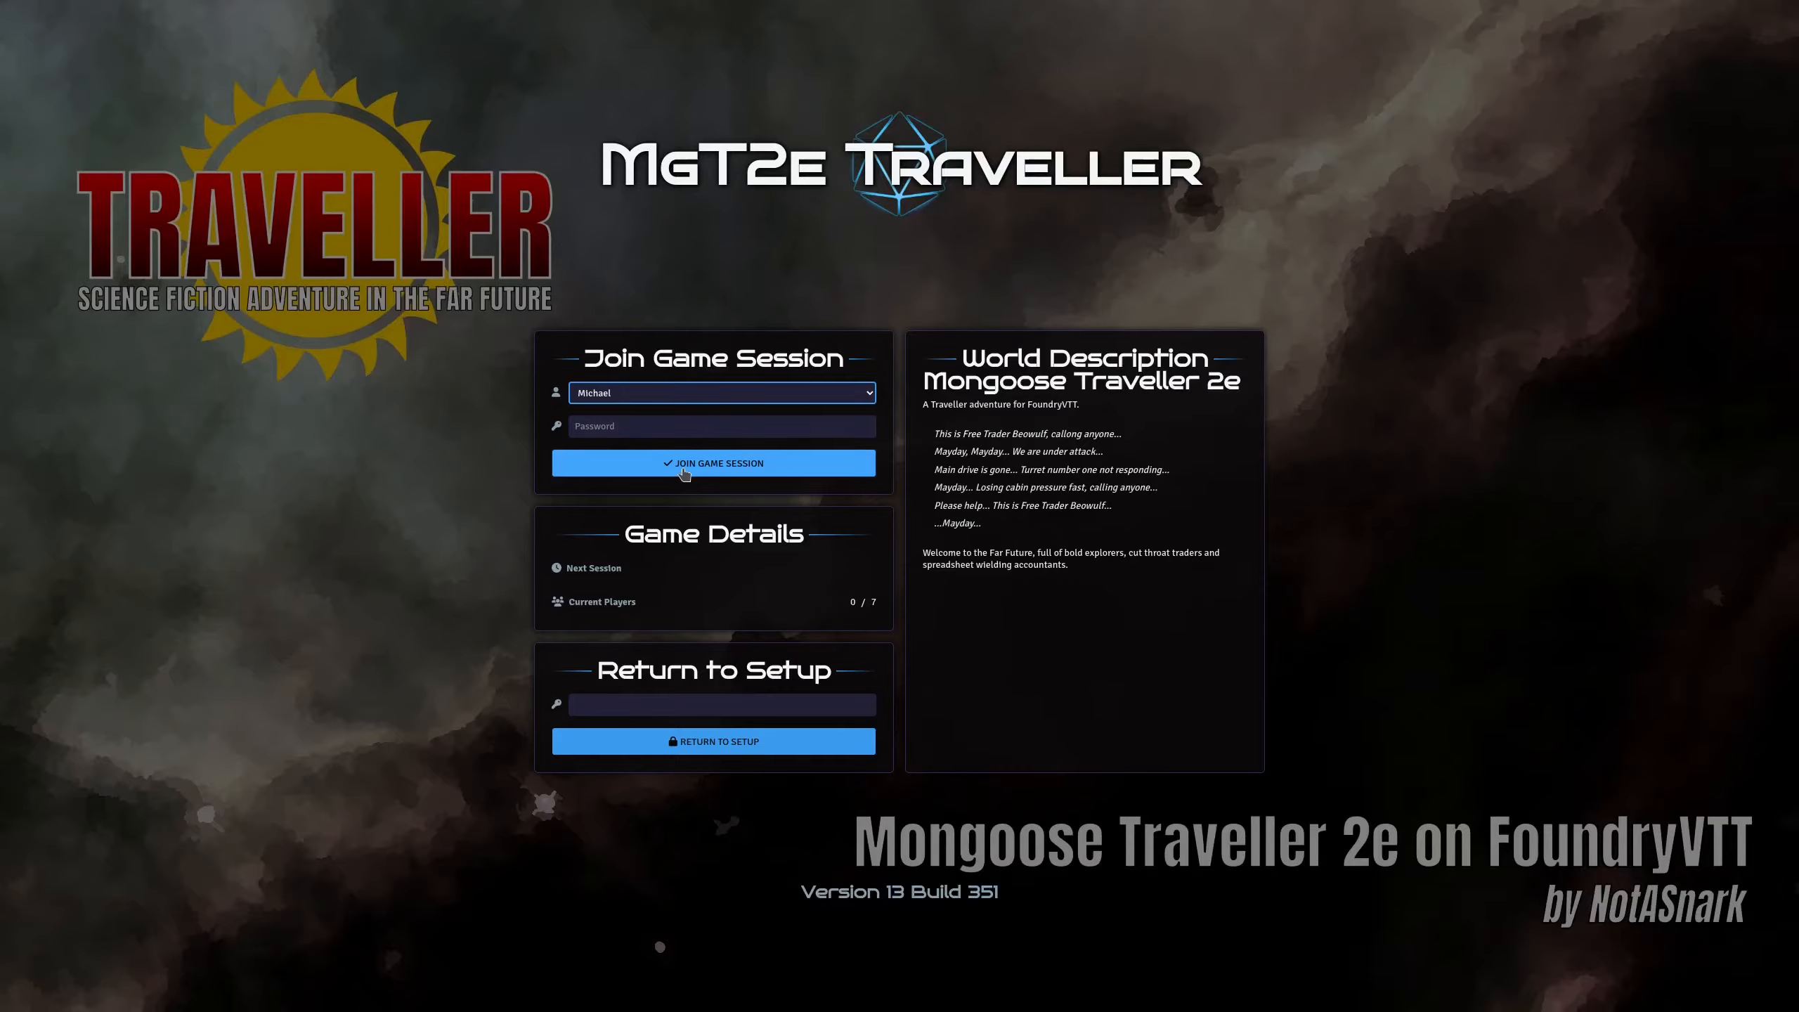
pyautogui.click(684, 472)
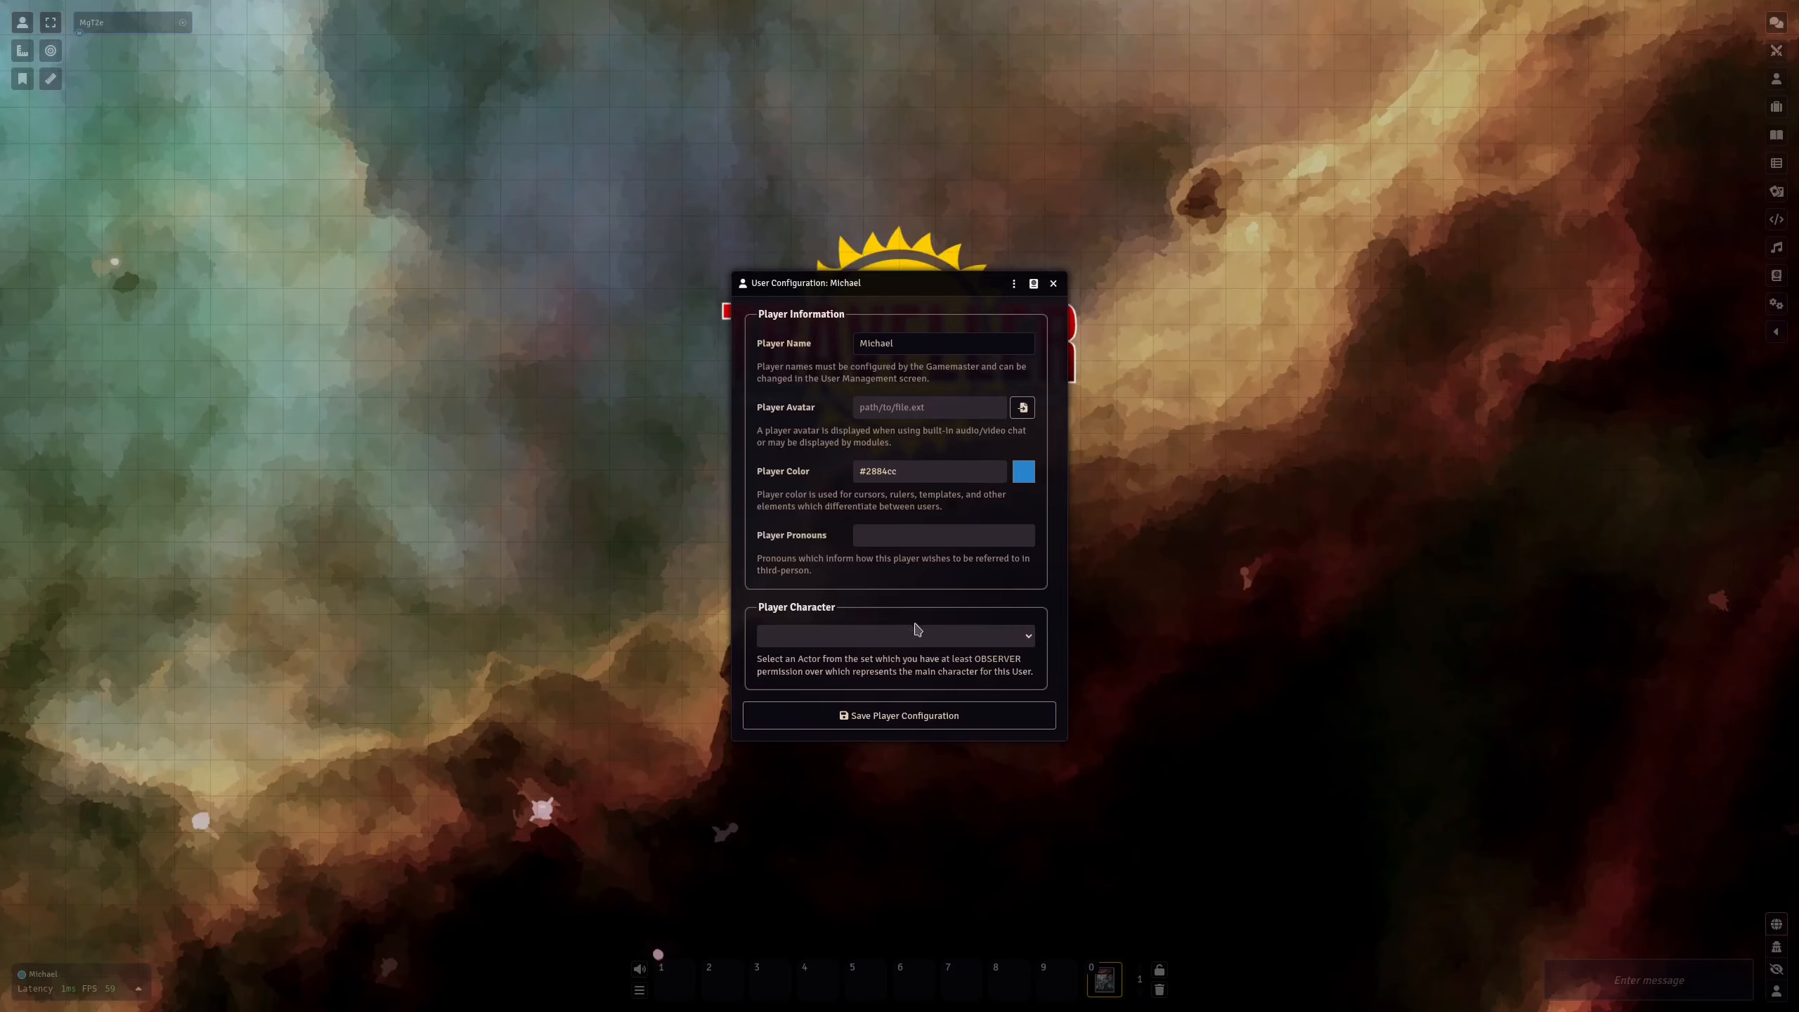
# Assign the character listed under Owner as the player character and save the player configuration
pyautogui.click(929, 638)
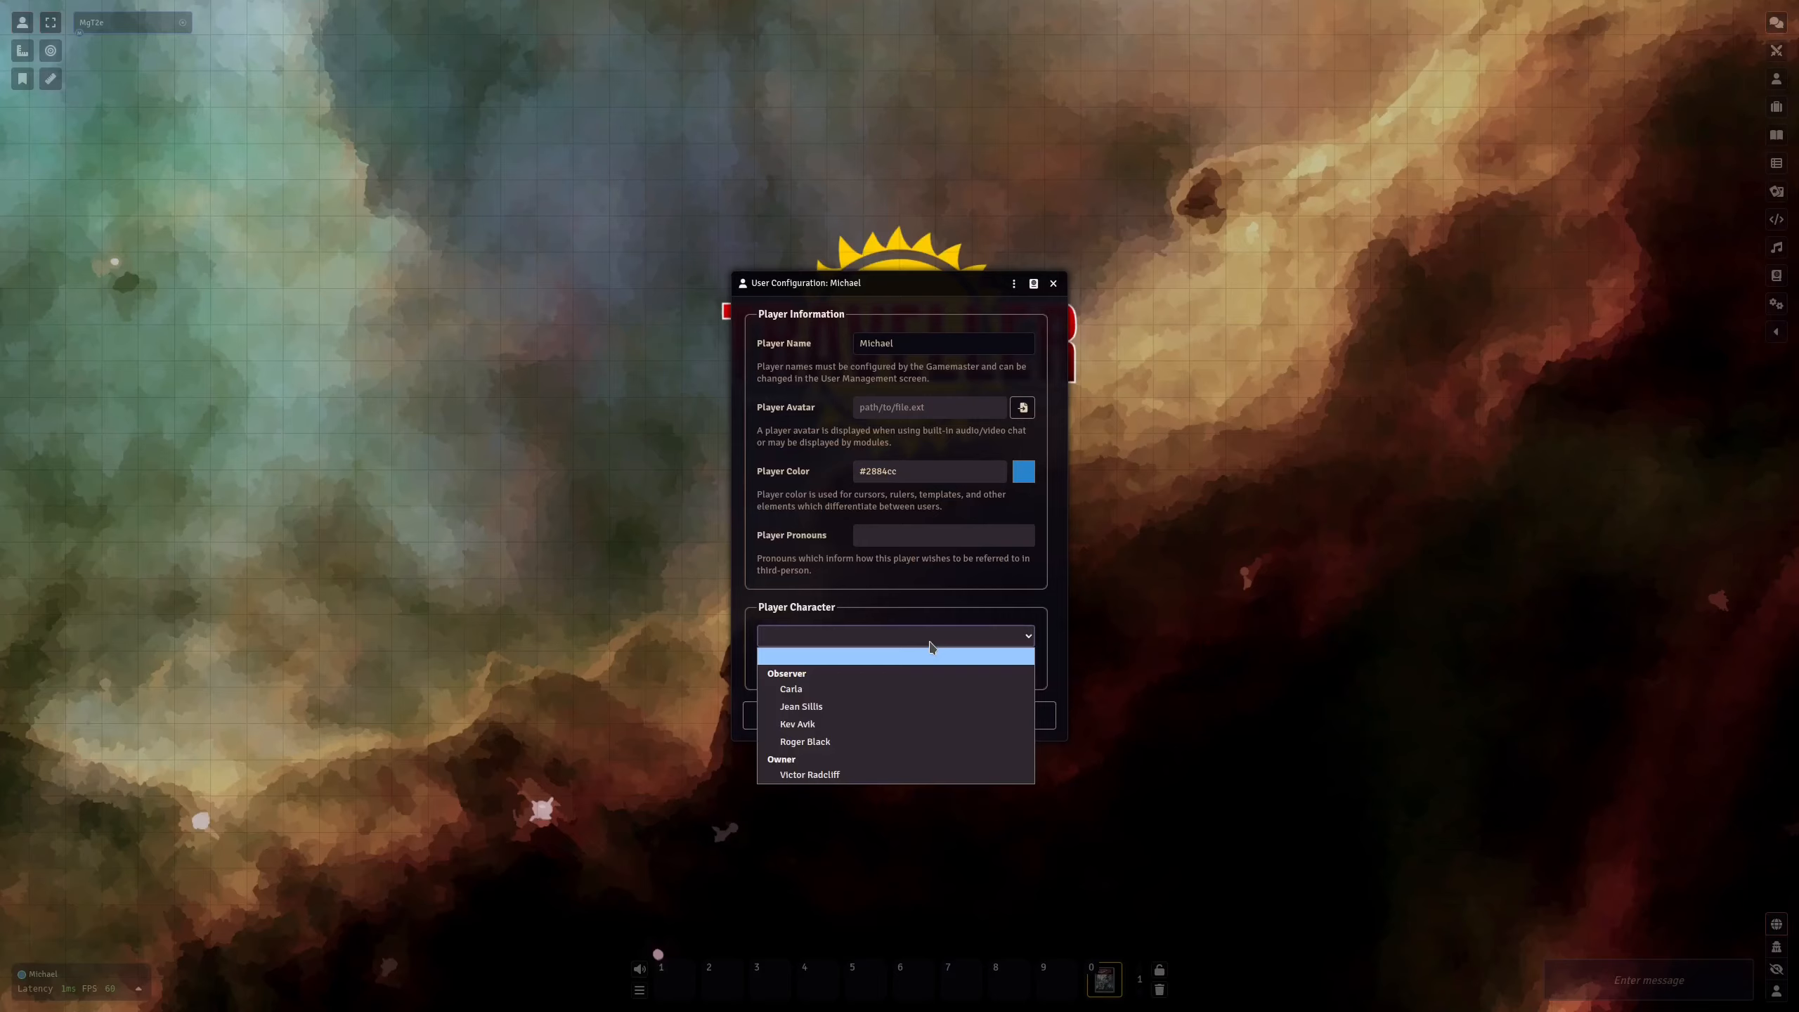
pyautogui.click(896, 775)
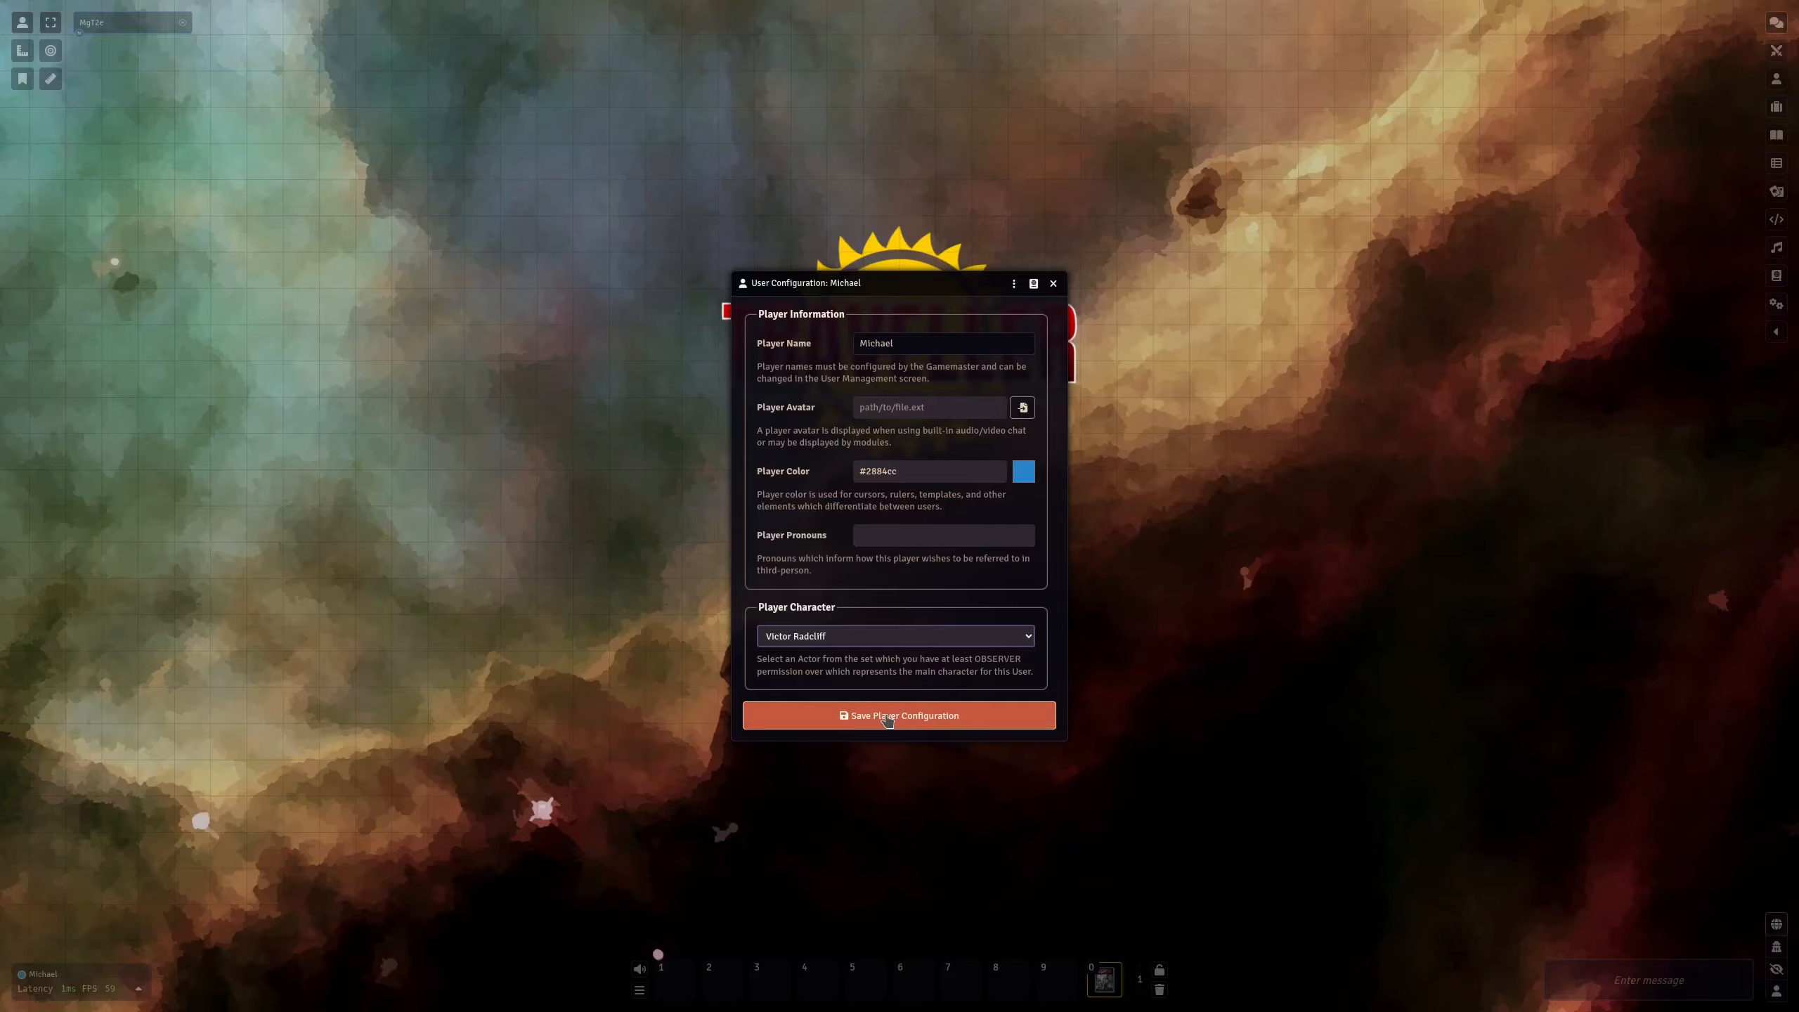
pyautogui.click(888, 717)
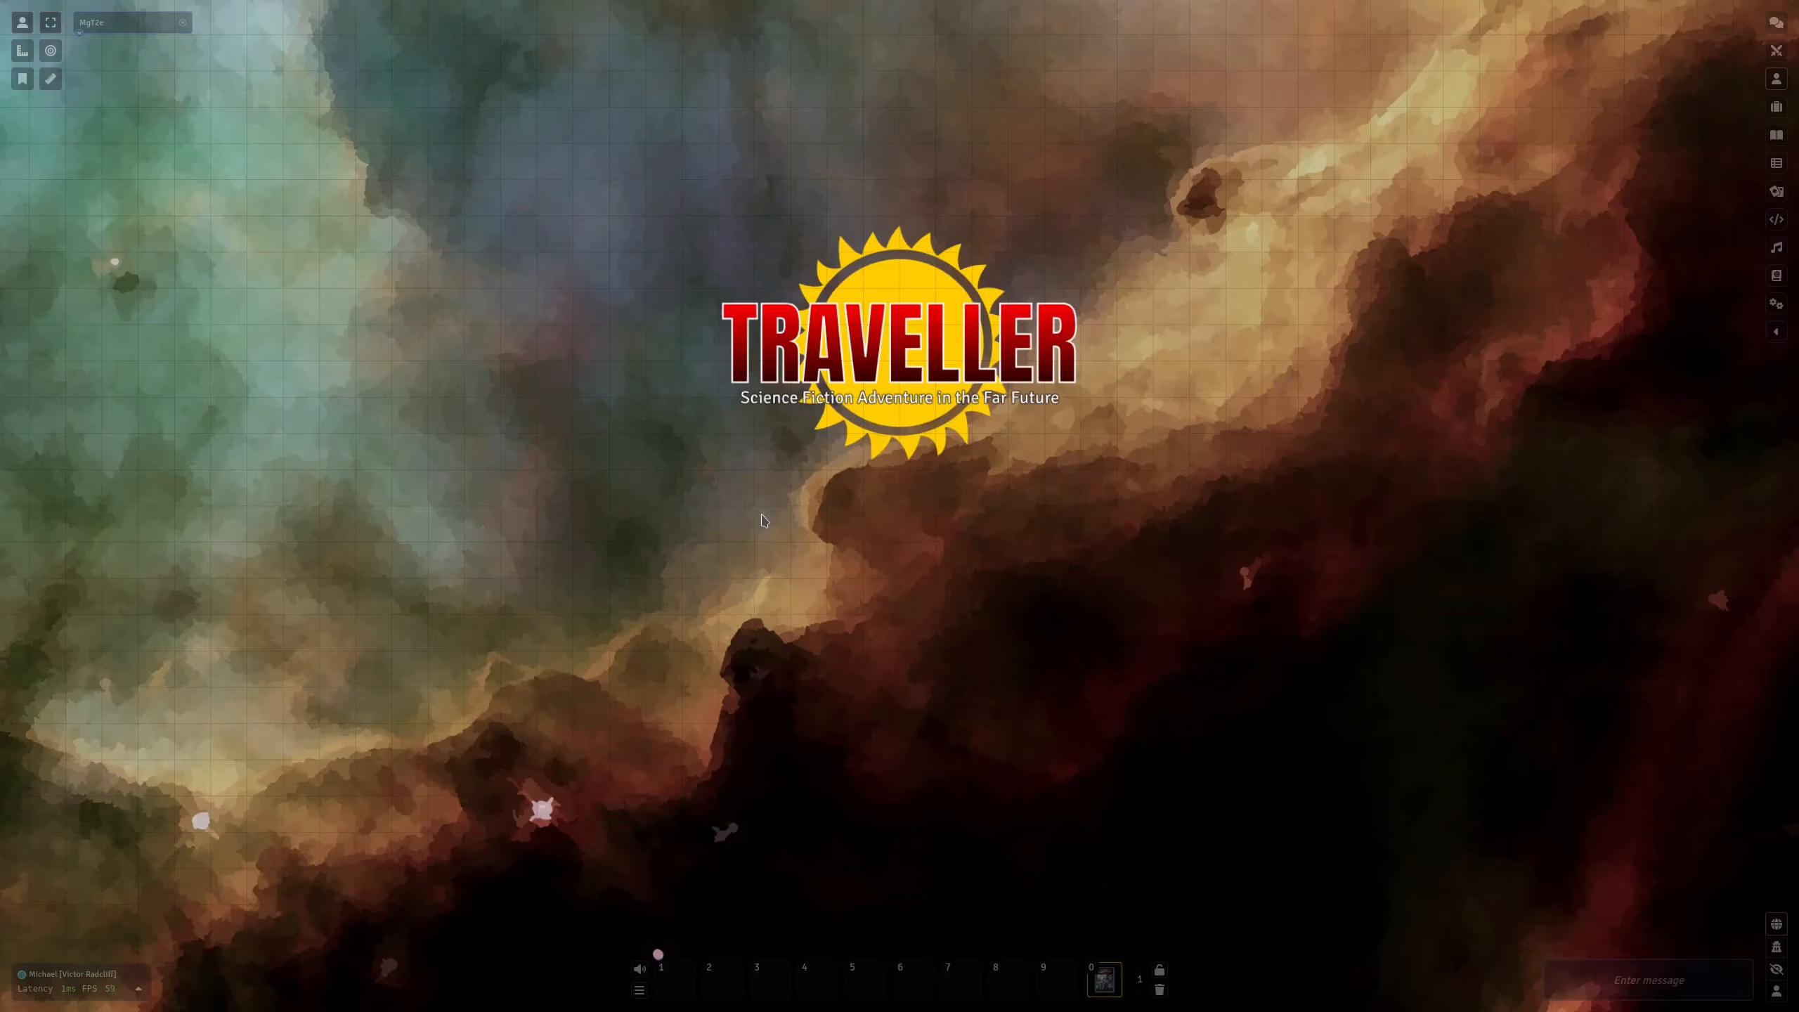
# Compare the assigned character's sheet with those of the first and third listed actors side by side, and close the two other sheets
pyautogui.press('c')
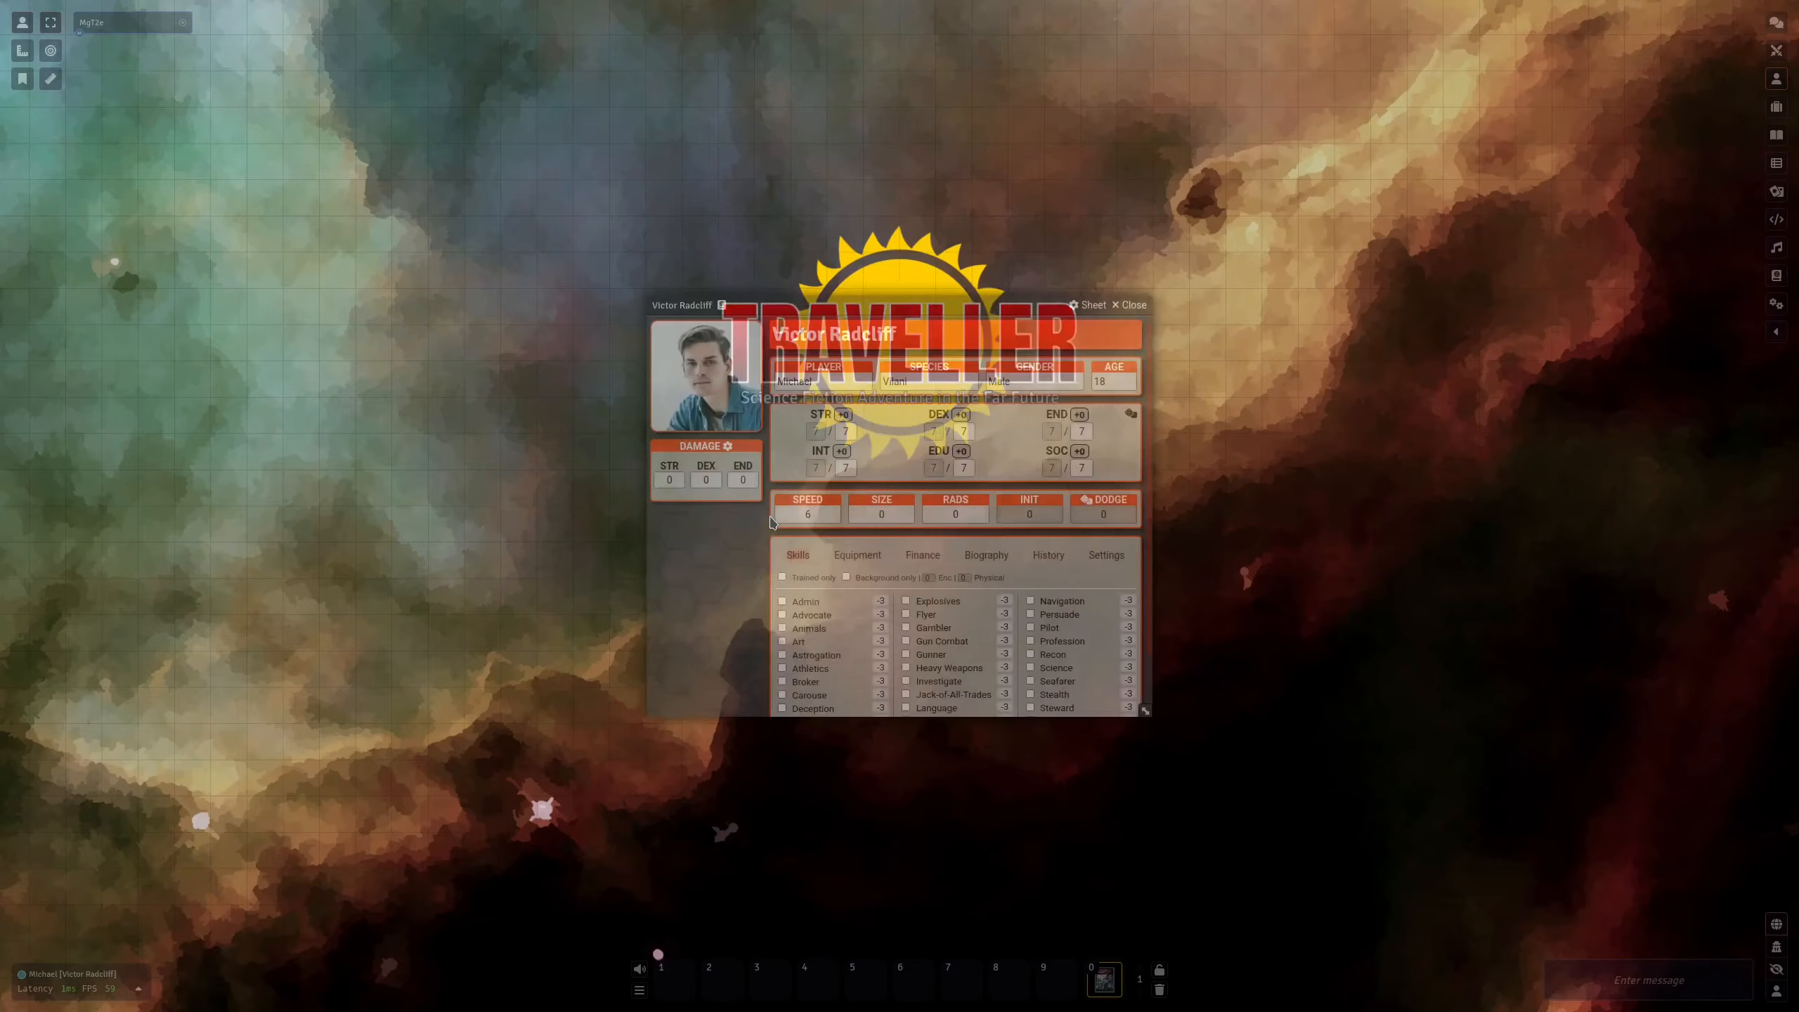
pyautogui.moveTo(923, 317); pyautogui.dragTo(587, 298)
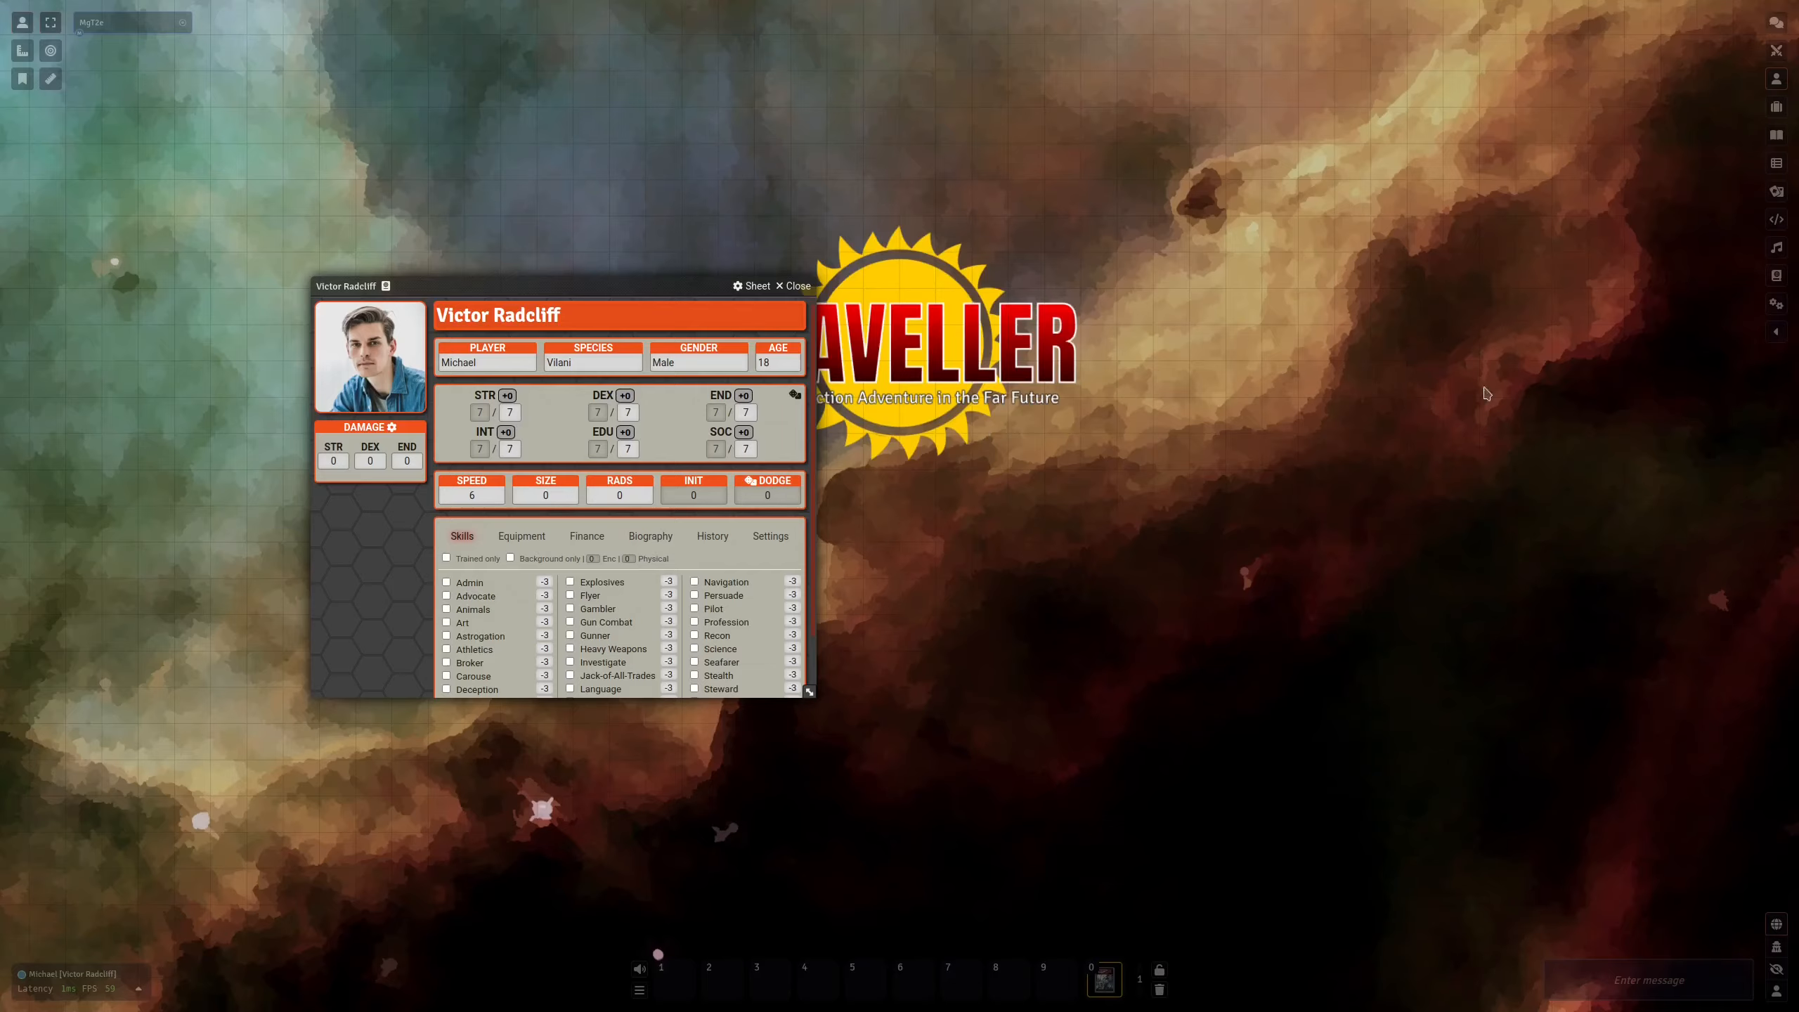
pyautogui.click(1777, 79)
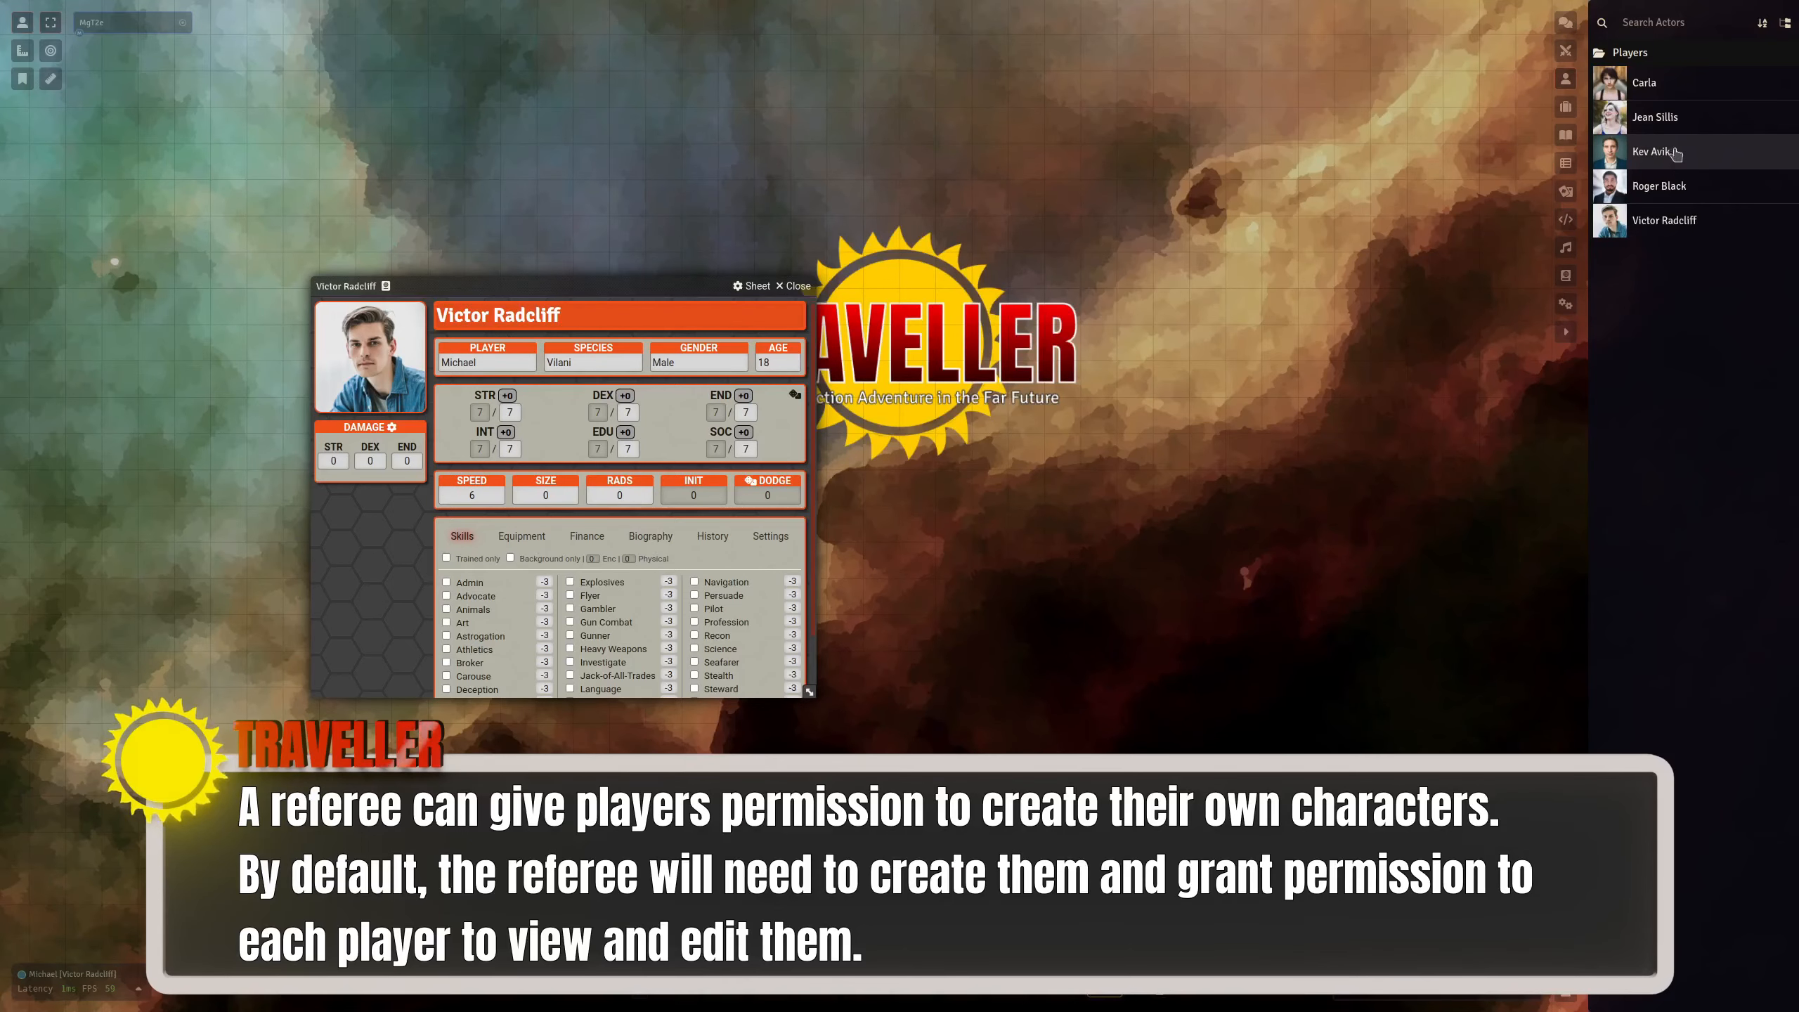
pyautogui.click(1650, 83)
pyautogui.click(1650, 151)
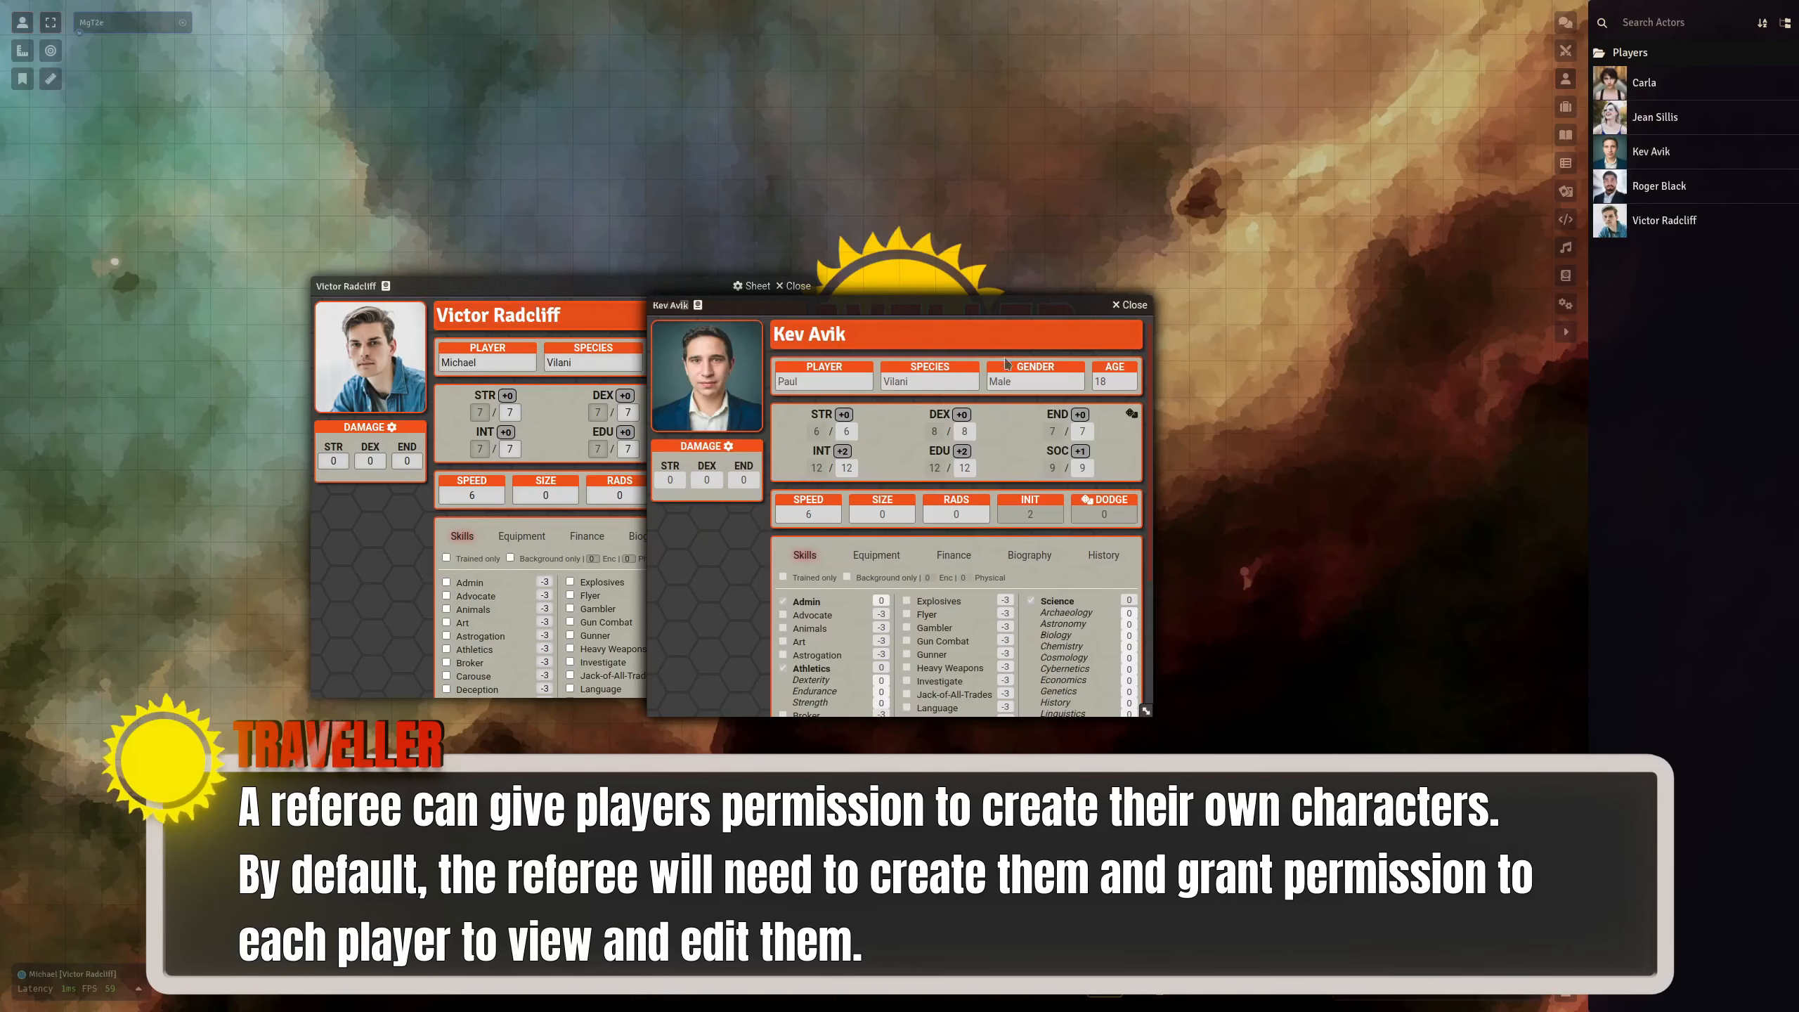
pyautogui.moveTo(836, 326); pyautogui.dragTo(1159, 535)
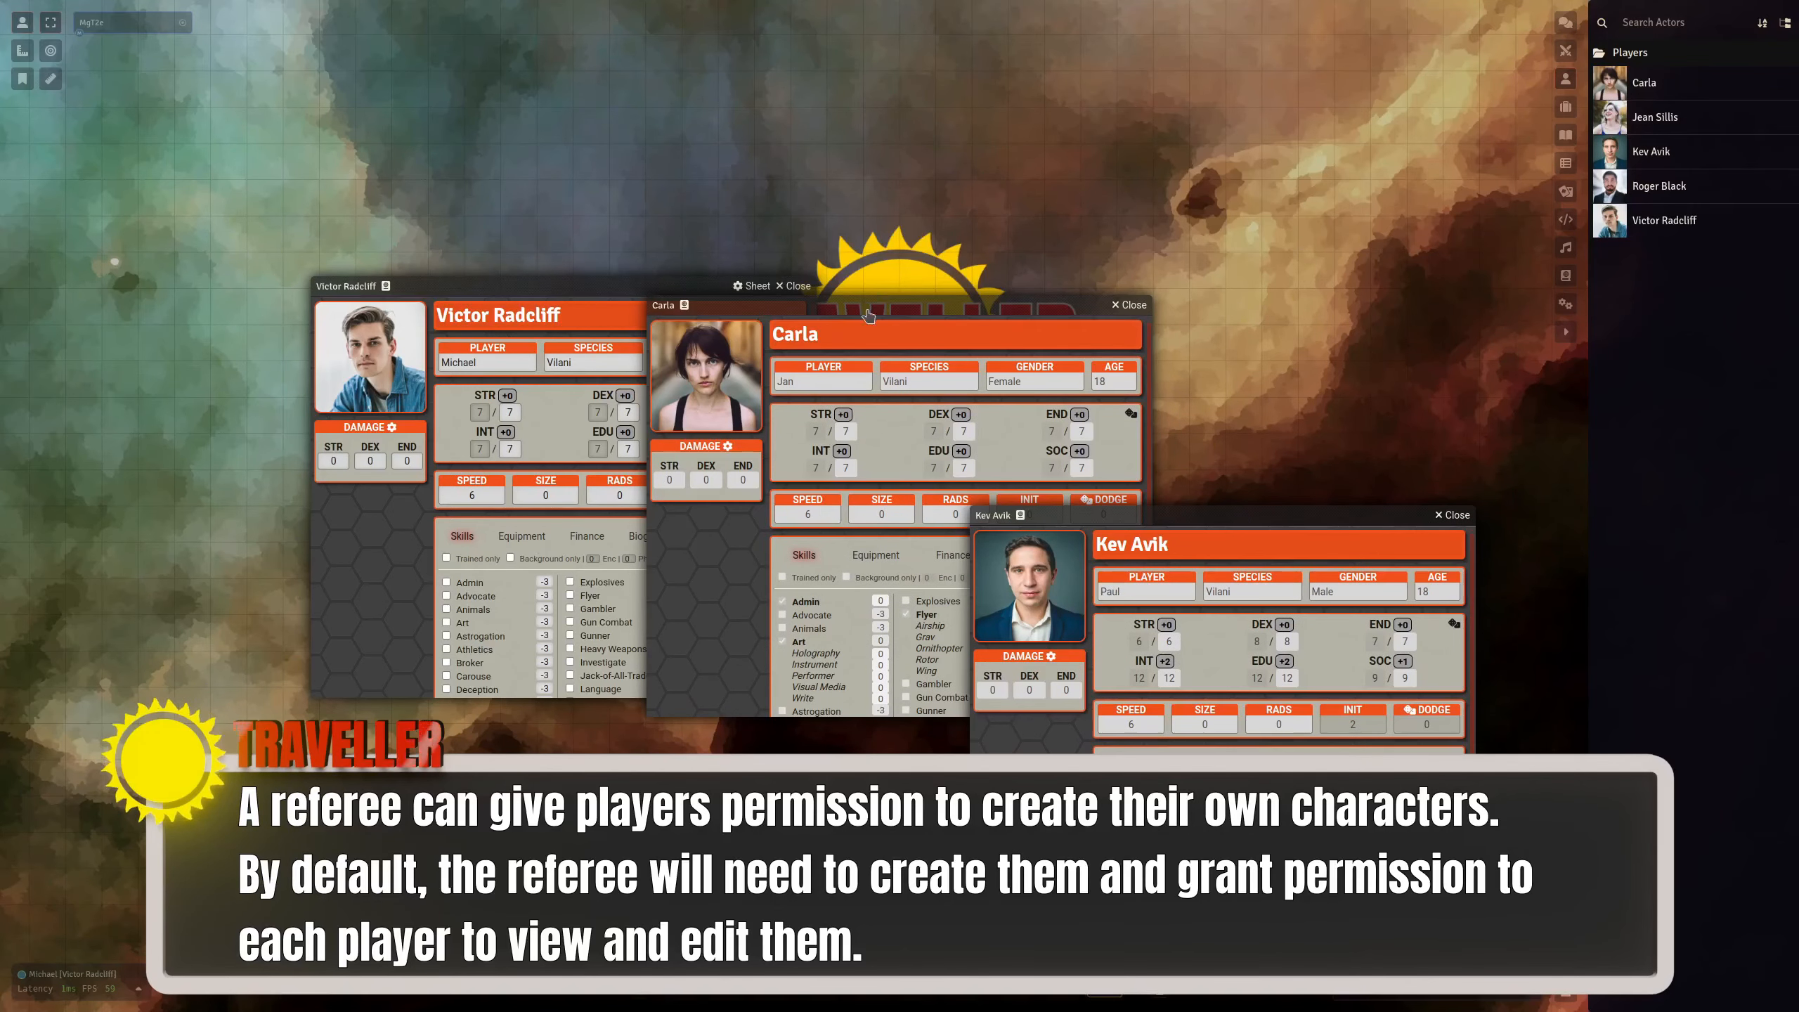
pyautogui.moveTo(888, 285); pyautogui.dragTo(1094, 106)
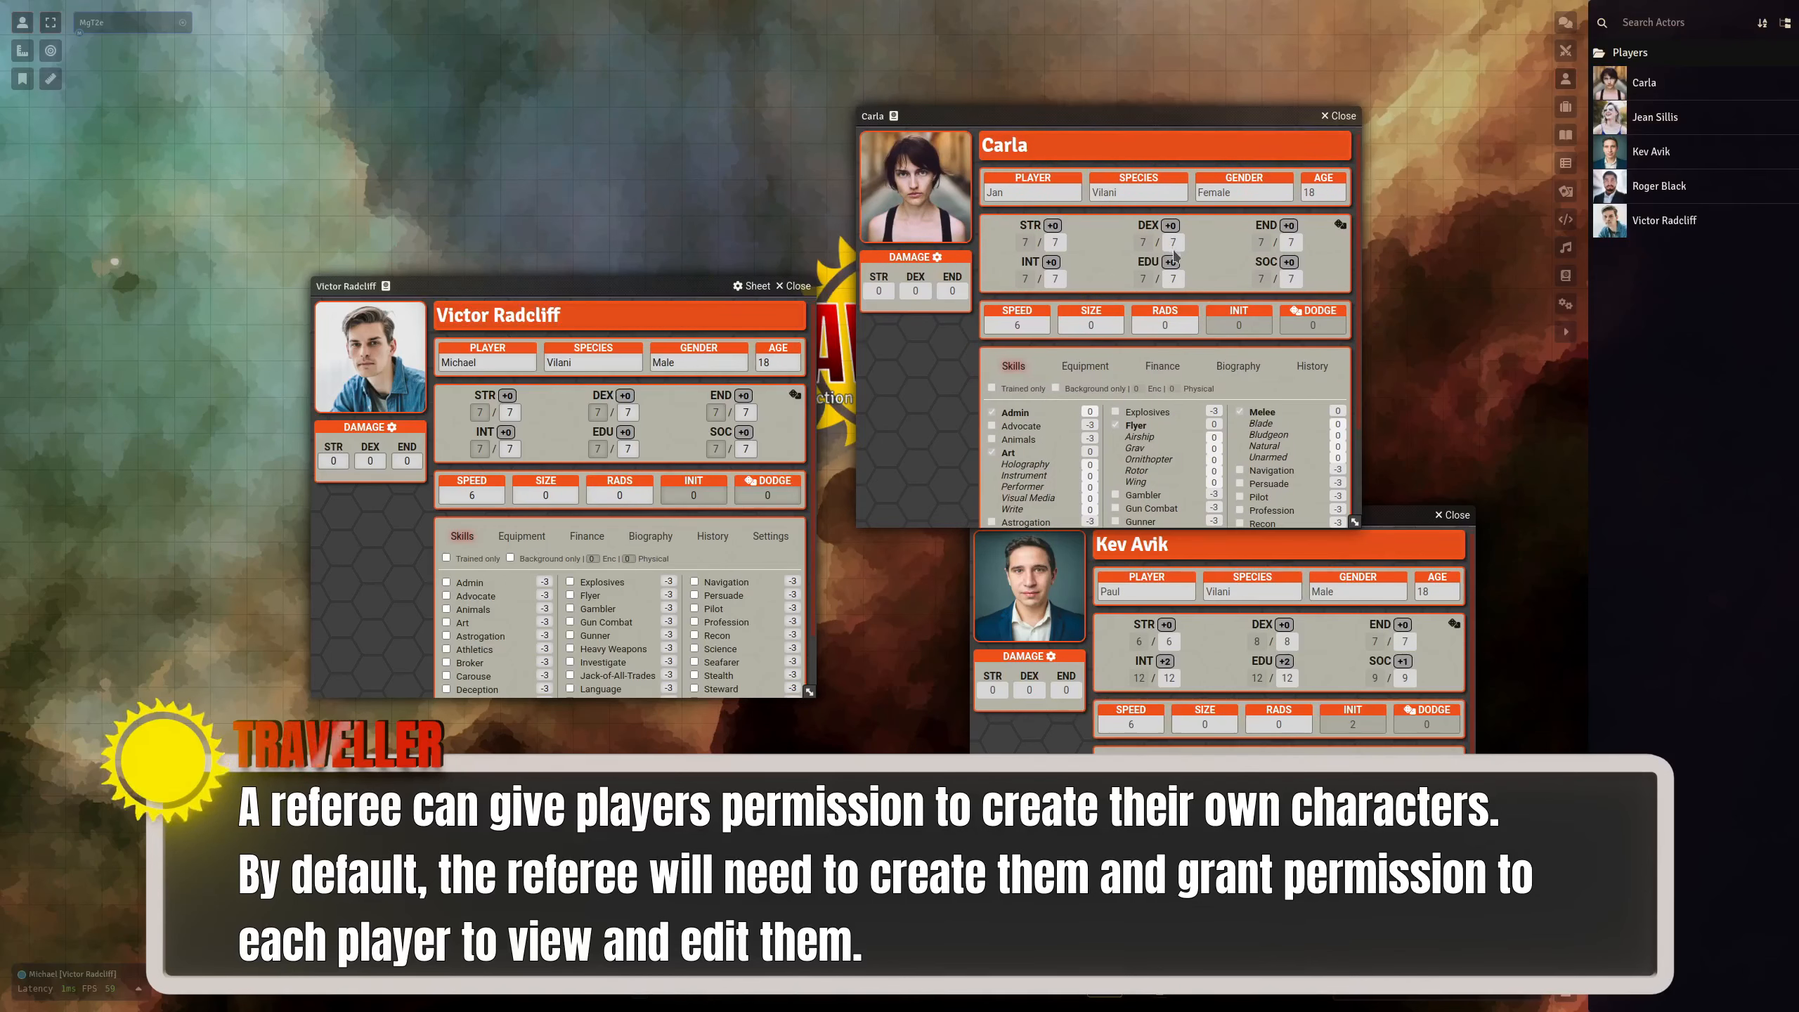
pyautogui.click(1006, 609)
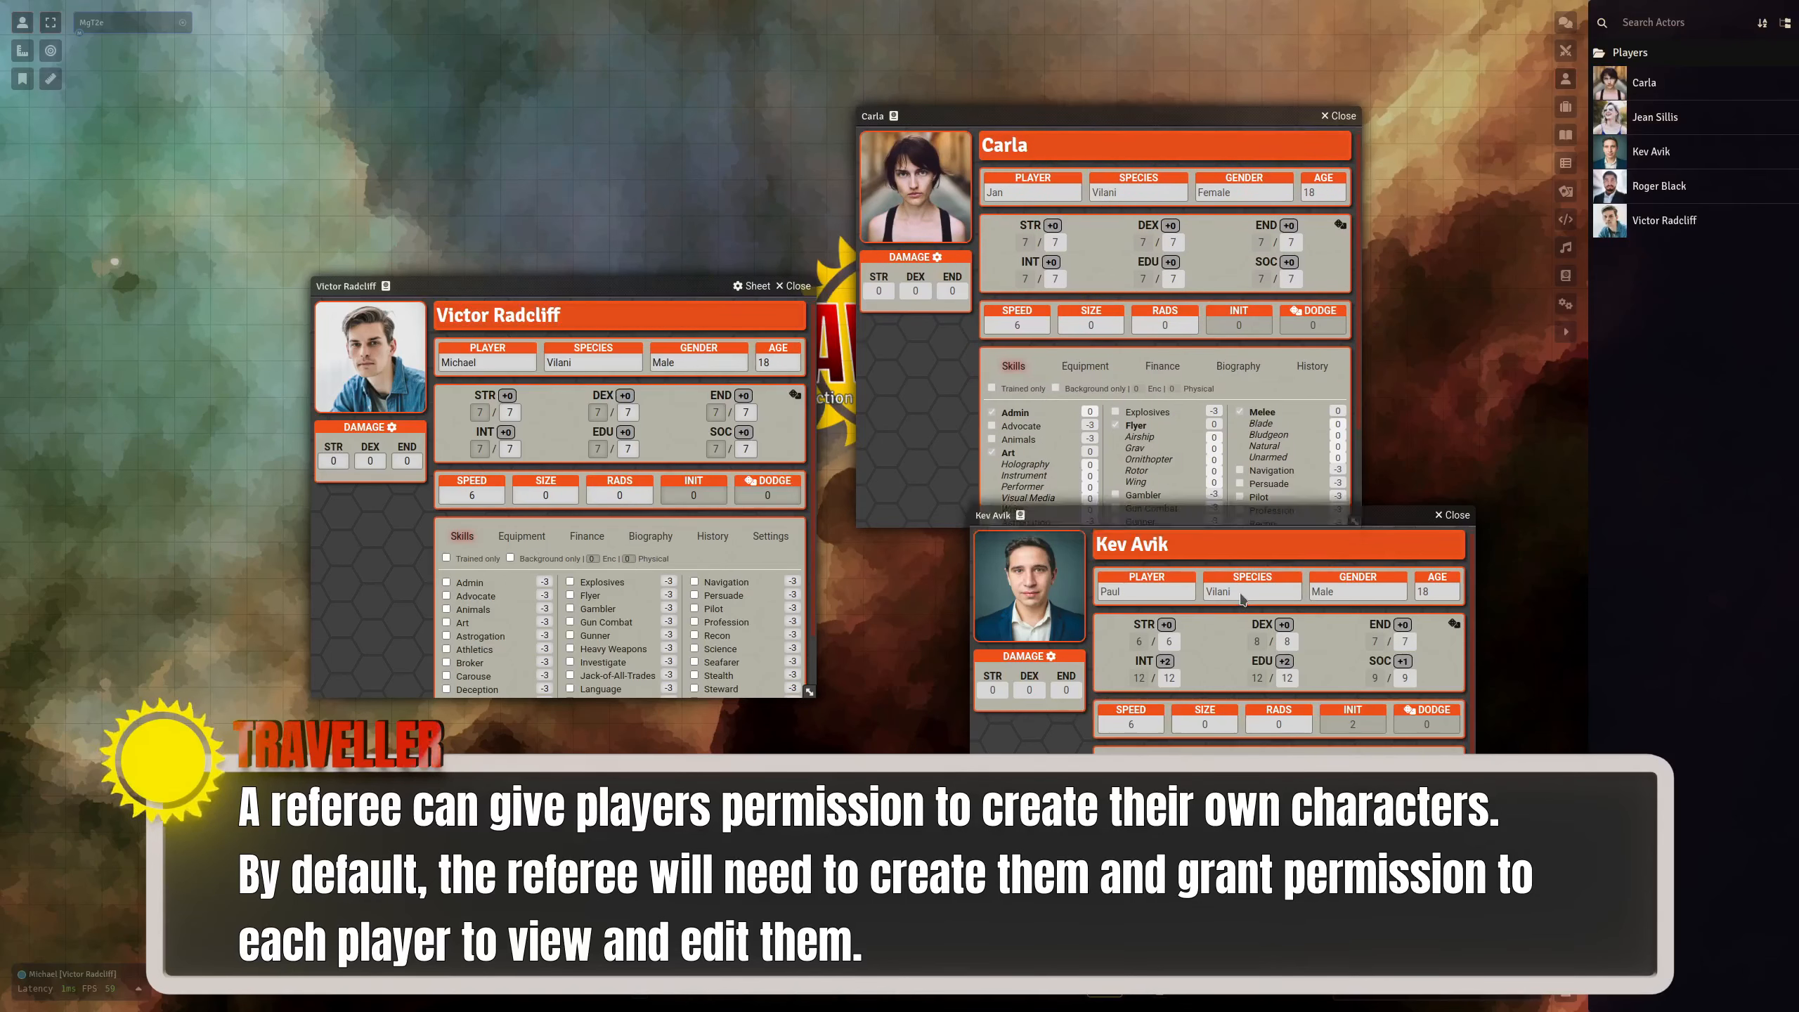
pyautogui.click(595, 364)
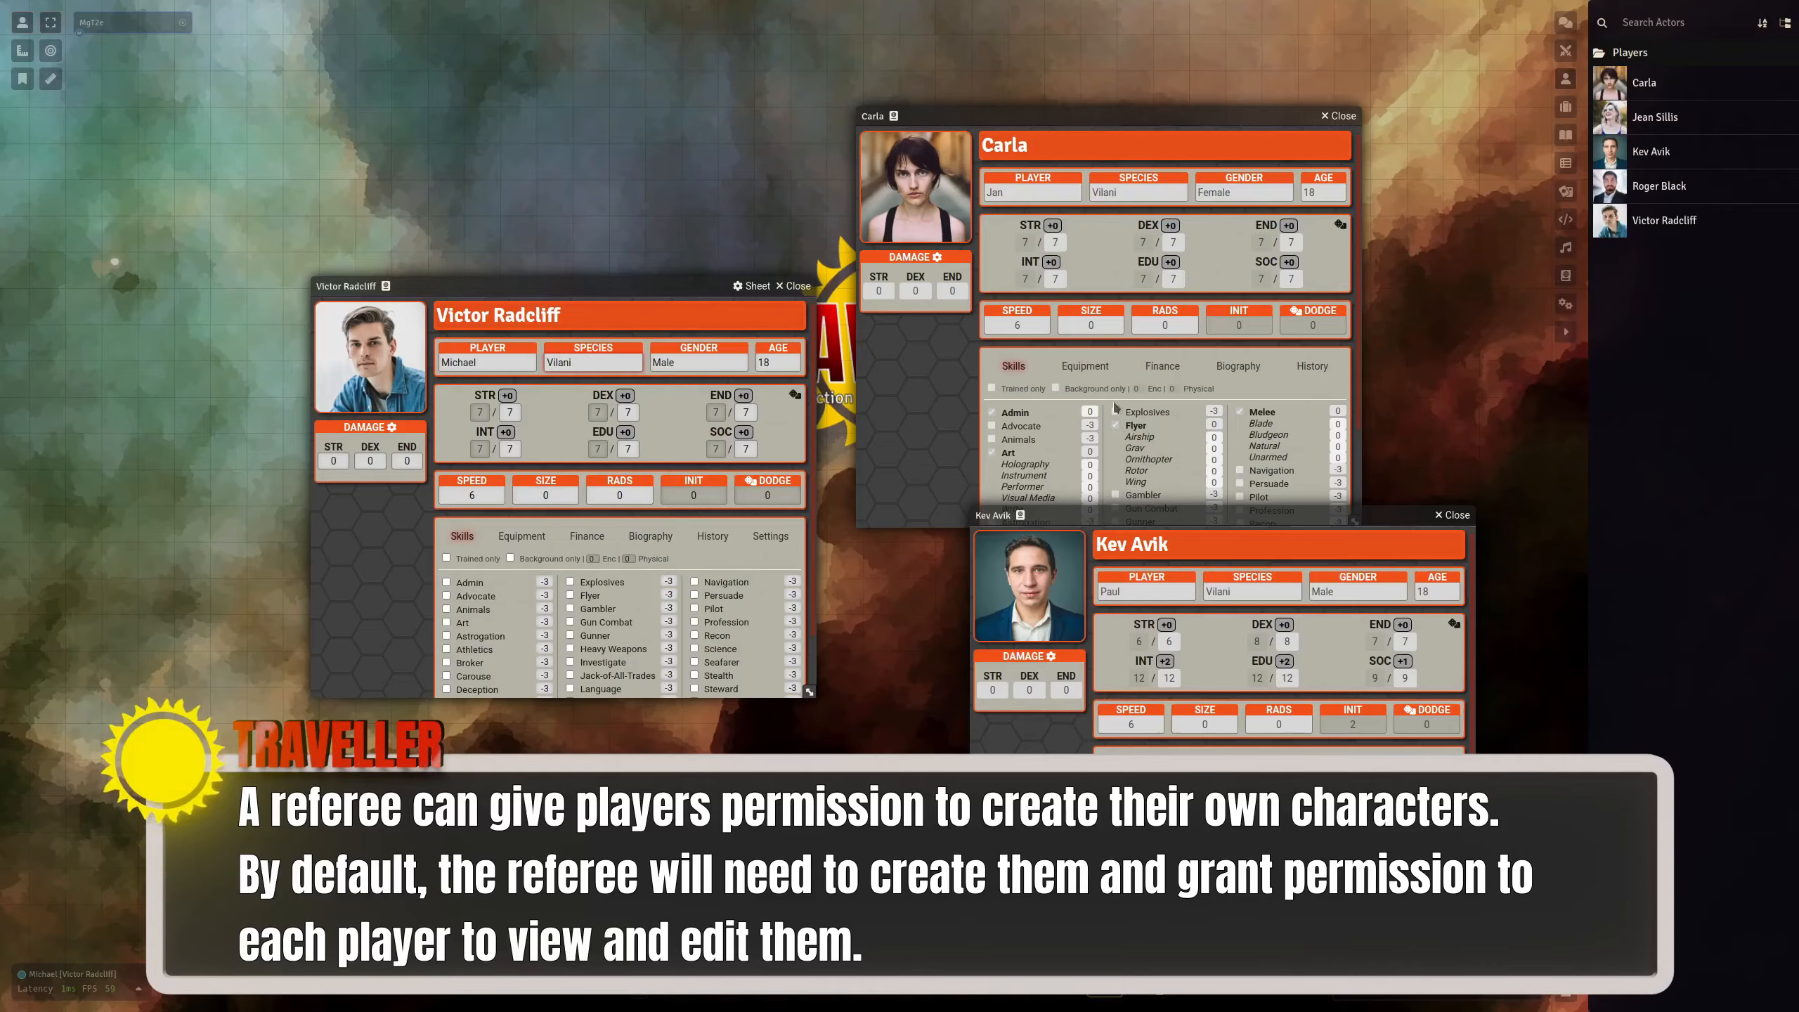
pyautogui.click(1452, 514)
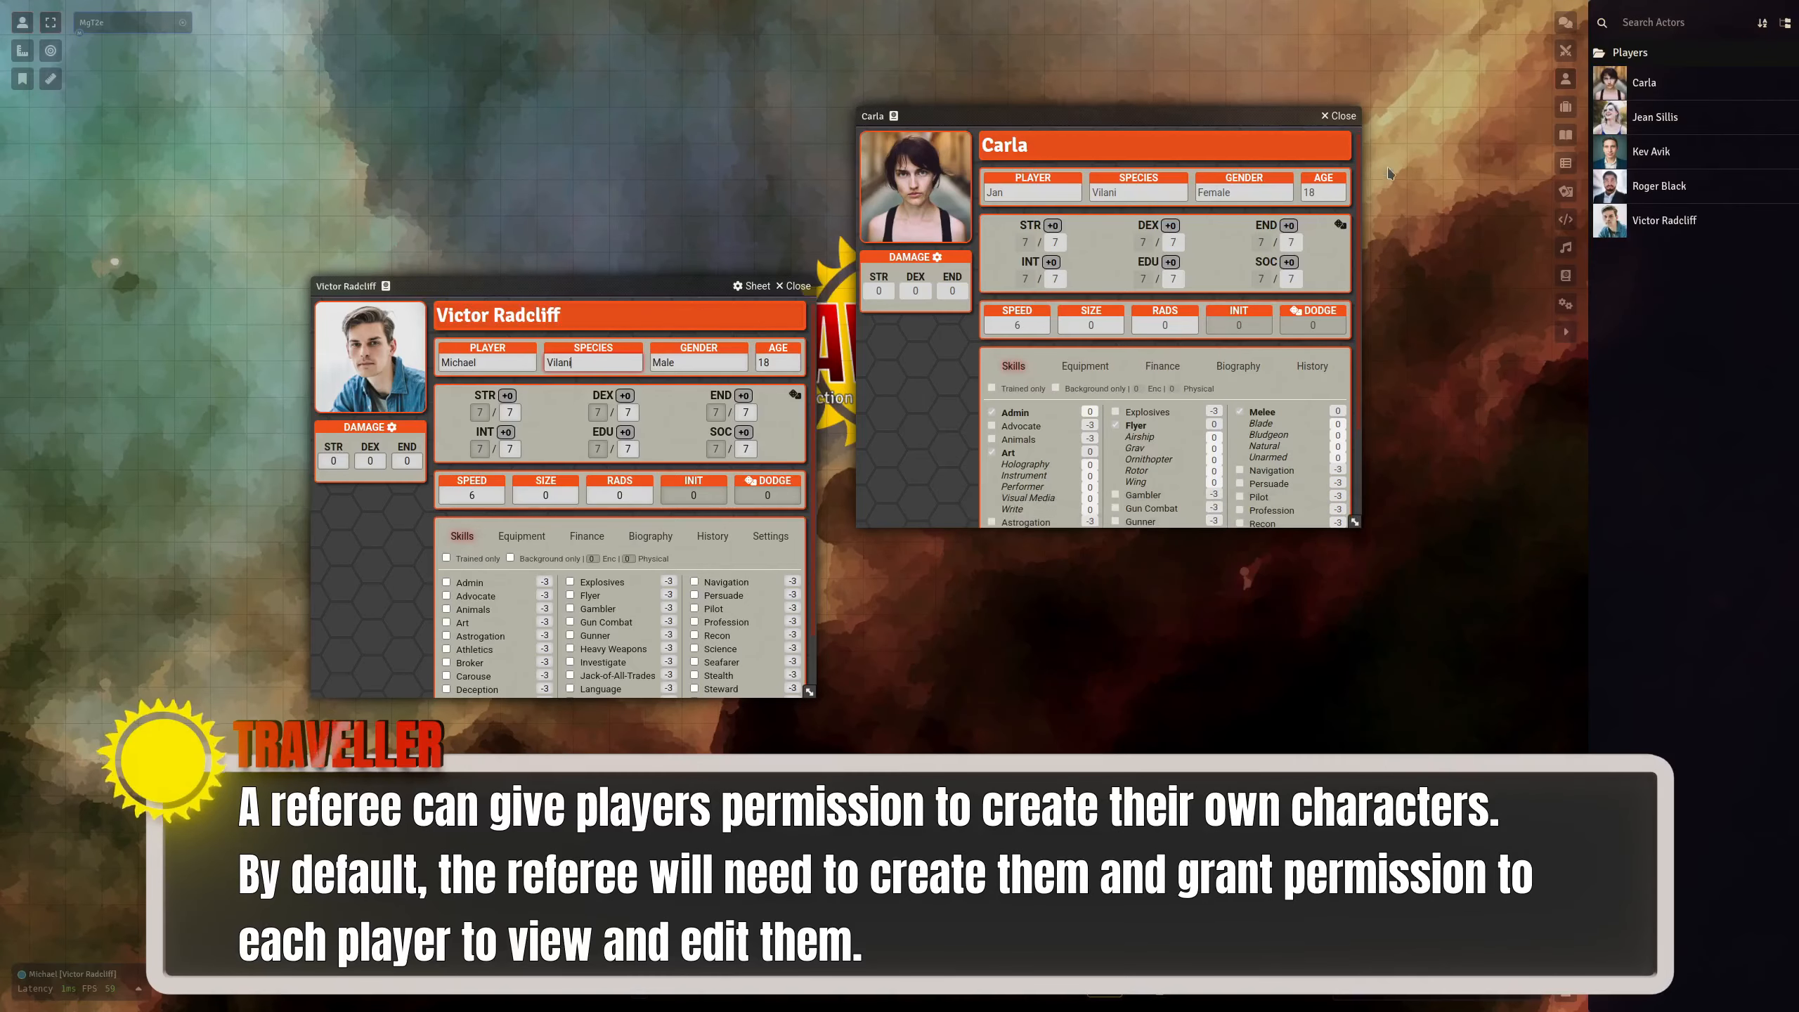
pyautogui.click(1338, 115)
# Add the player's own character to macro hotbar slot 1 and test the shortcut by reopening and closing its sheet
pyautogui.moveTo(390, 363); pyautogui.dragTo(674, 982)
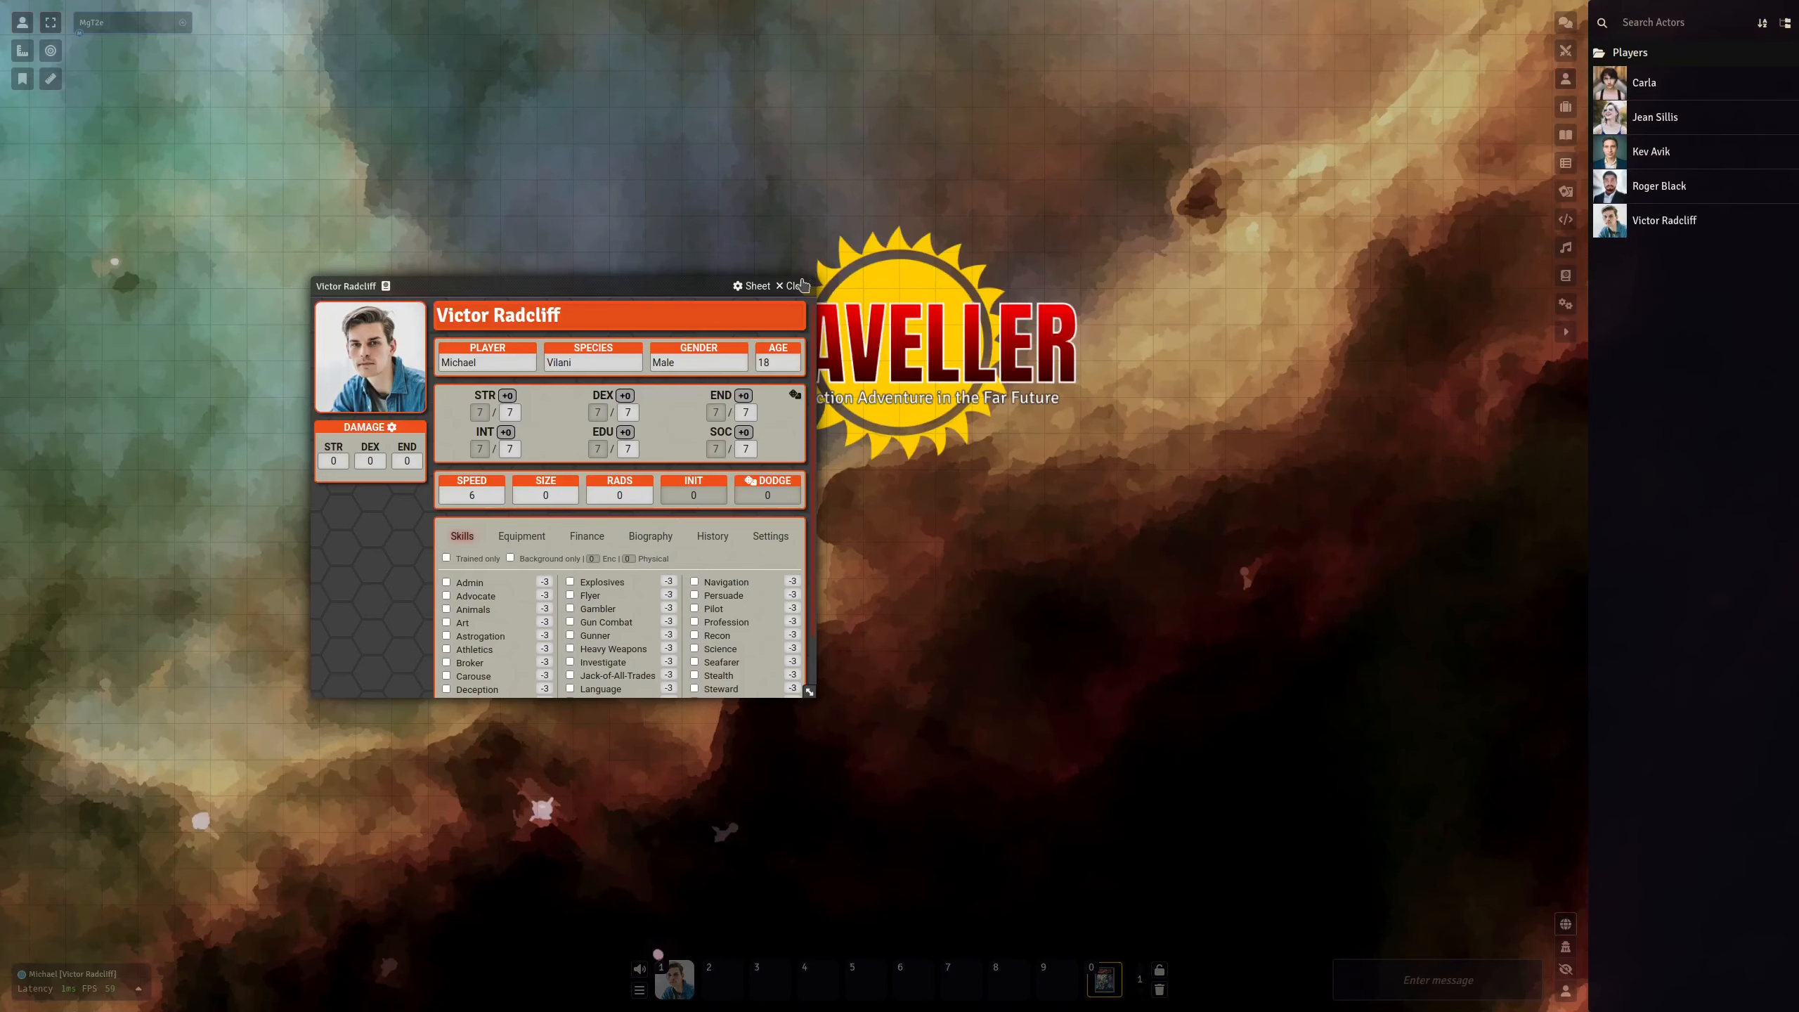
pyautogui.click(796, 286)
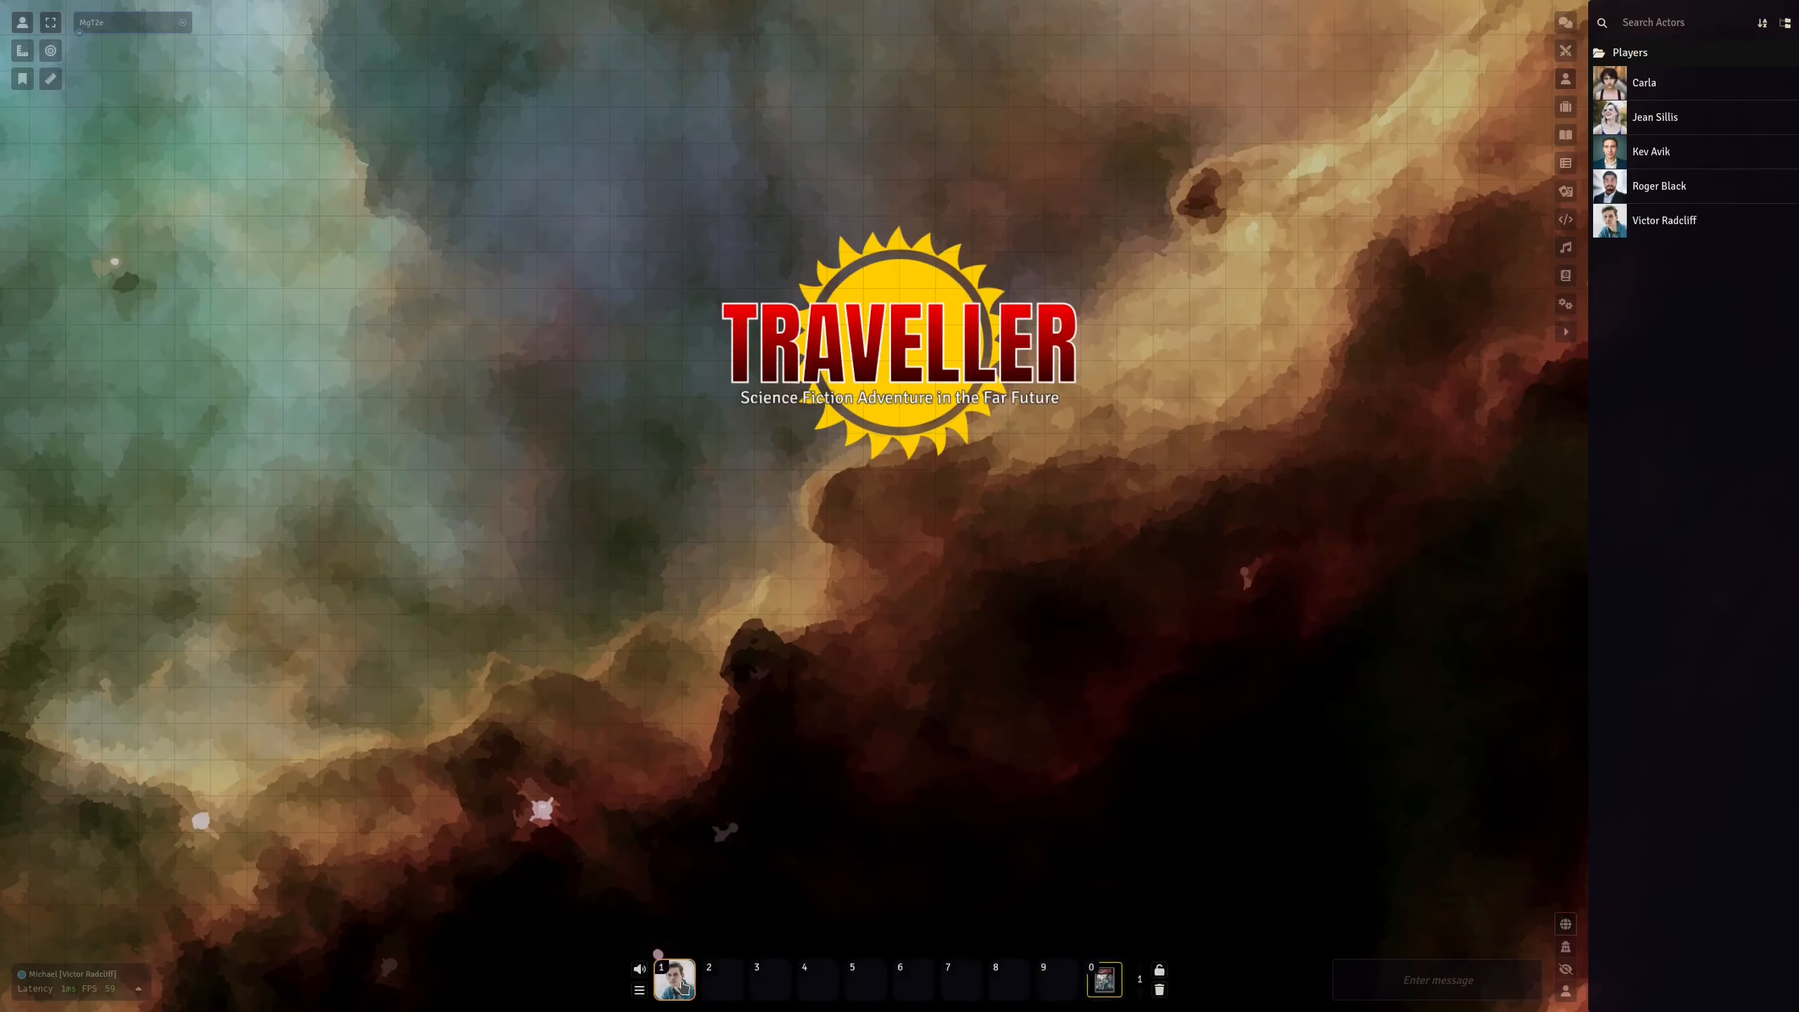
pyautogui.click(677, 979)
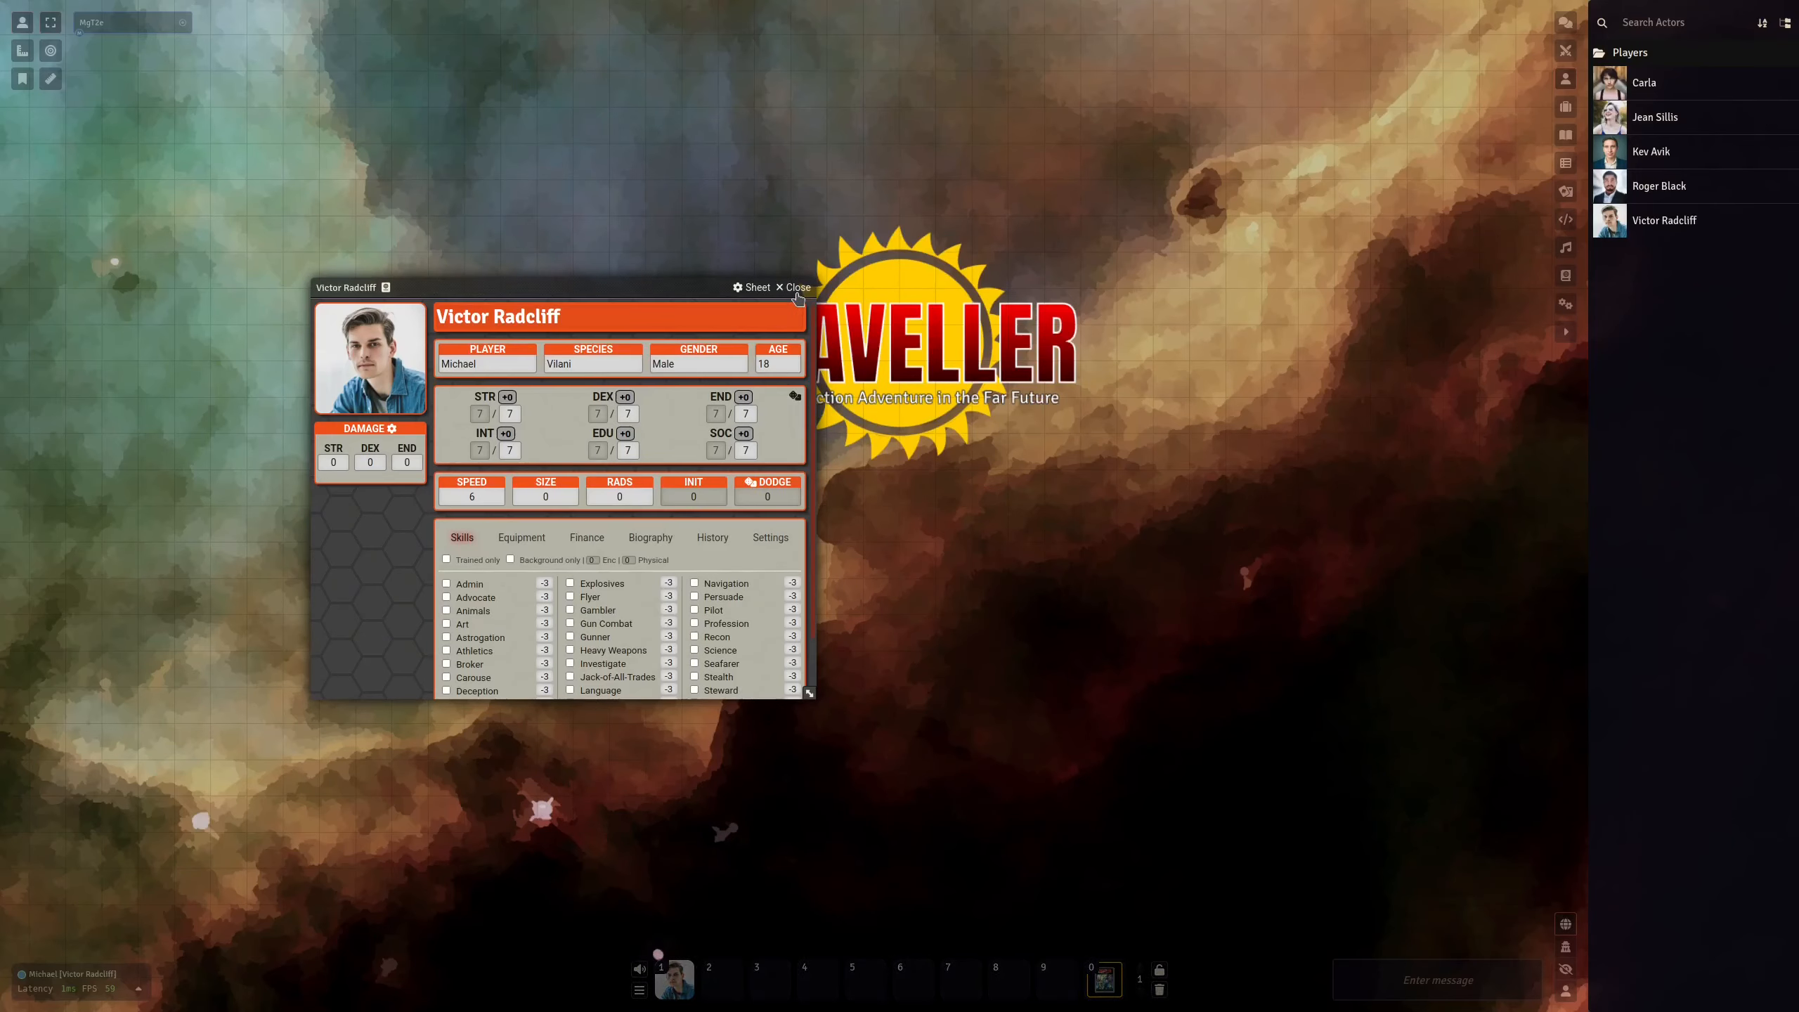
pyautogui.click(796, 287)
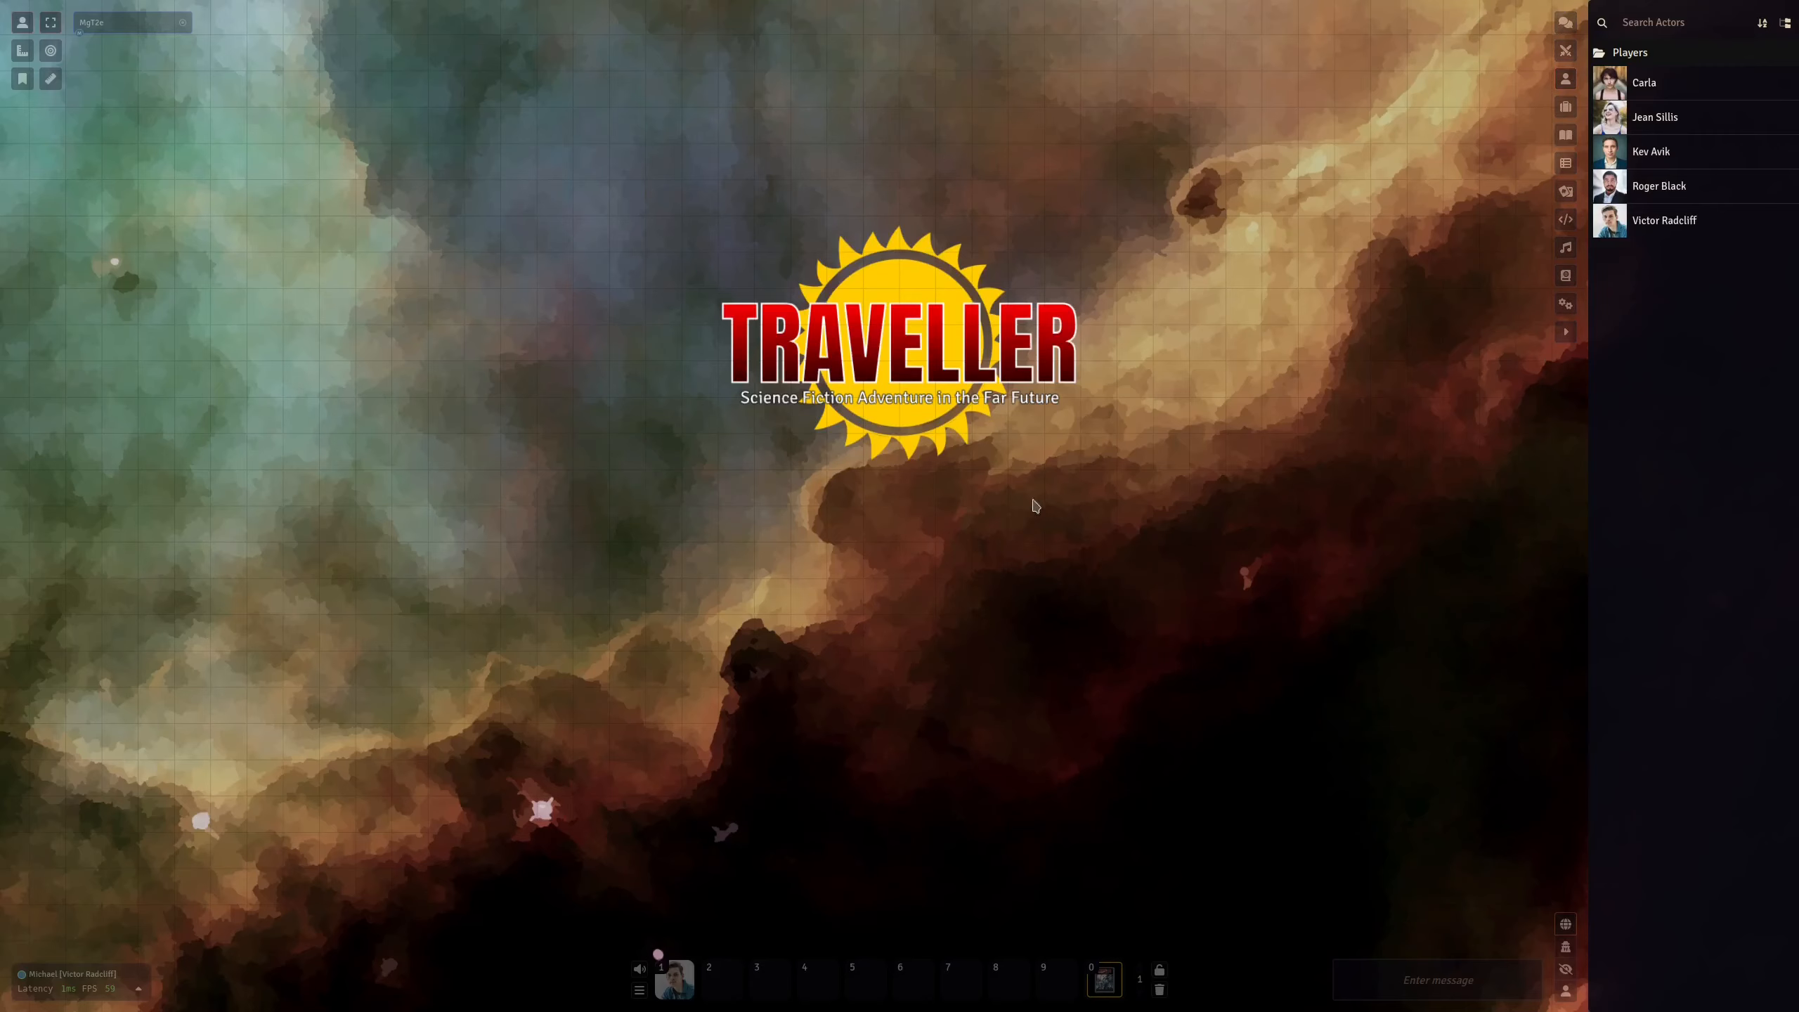
# Place the macros of the four other characters into hotbar slots 2 to 5, in their listed order
pyautogui.click(1565, 221)
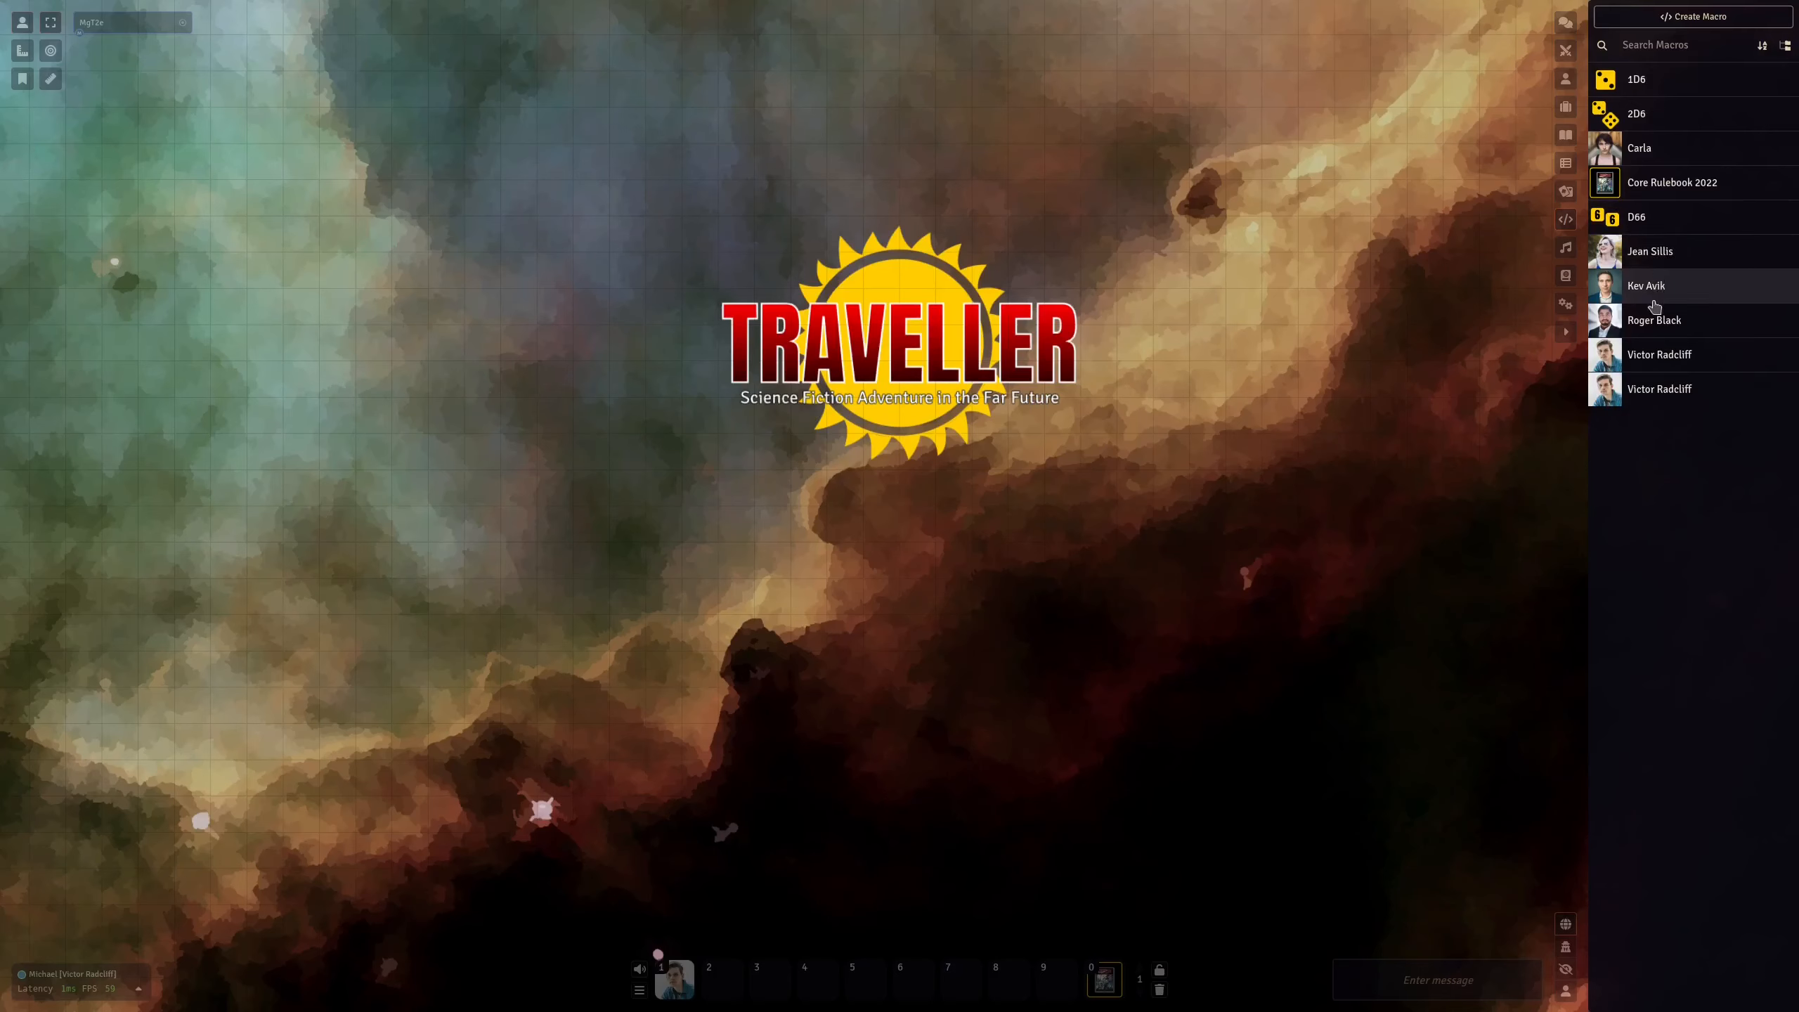
pyautogui.moveTo(1638, 149); pyautogui.dragTo(724, 977)
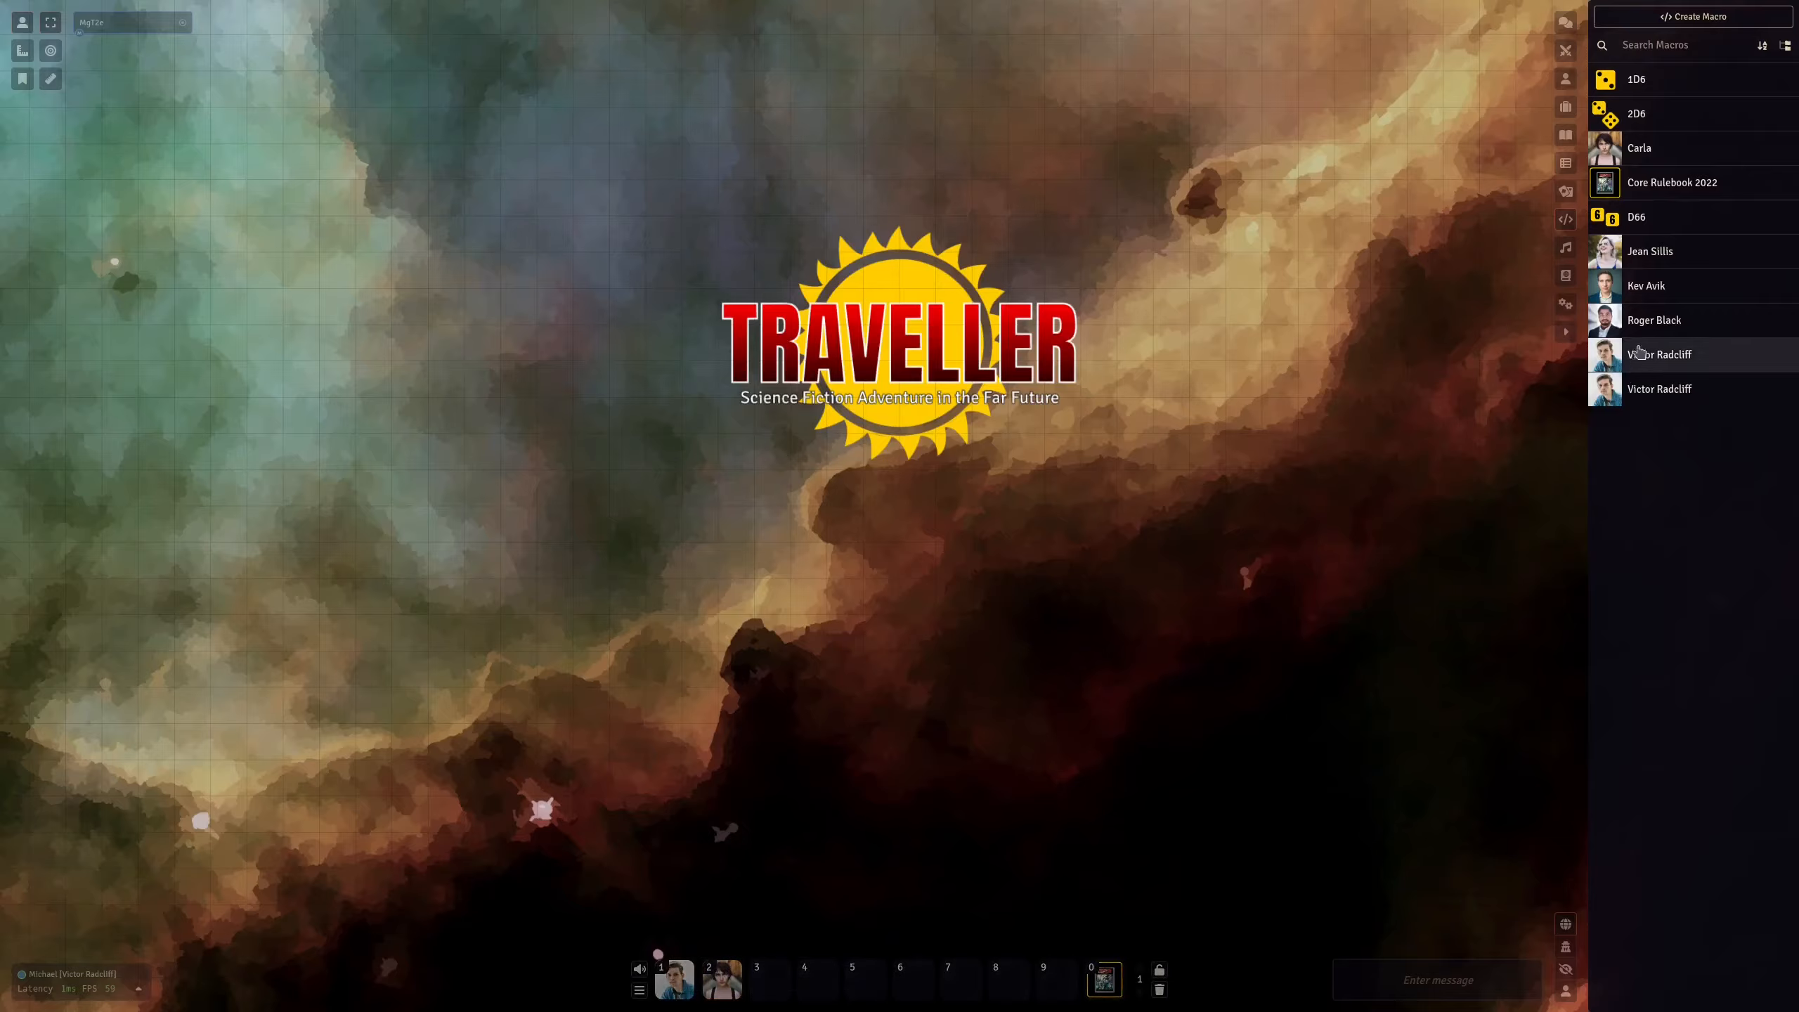
pyautogui.moveTo(1650, 255); pyautogui.dragTo(769, 978)
pyautogui.moveTo(1641, 290); pyautogui.dragTo(820, 980)
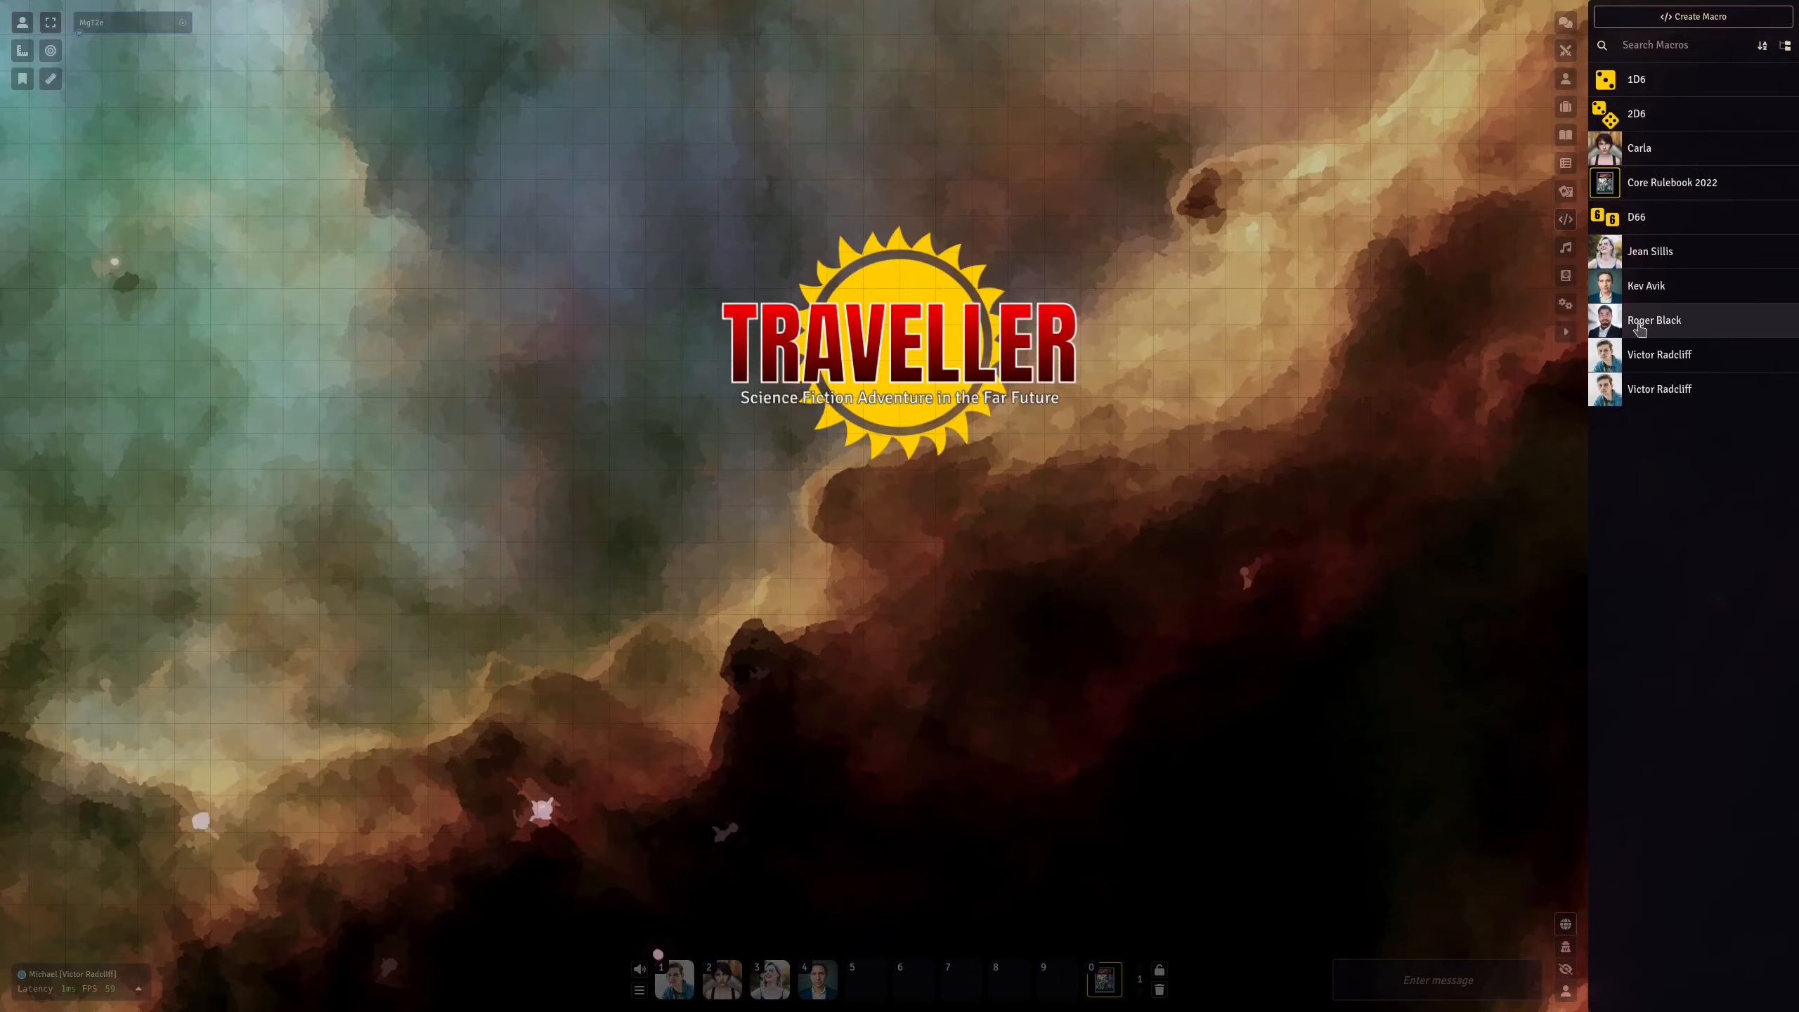
pyautogui.moveTo(1640, 328); pyautogui.dragTo(865, 980)
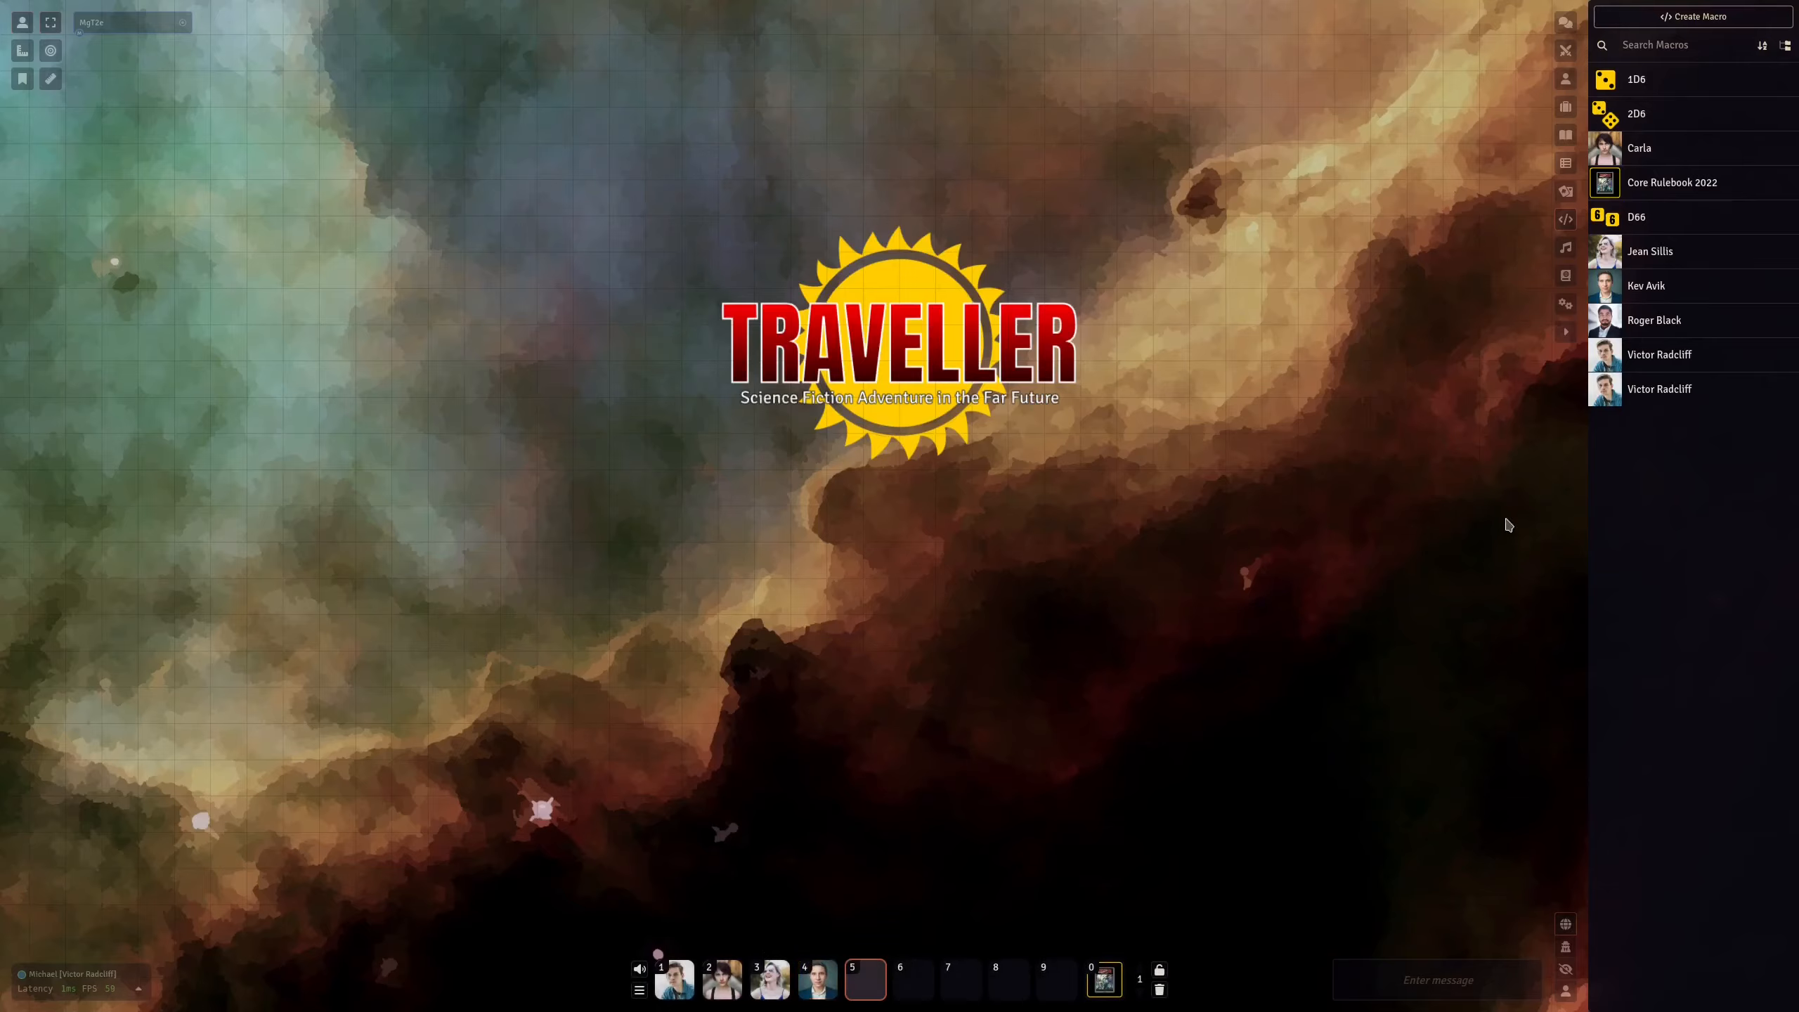
pyautogui.moveTo(1659, 334); pyautogui.dragTo(866, 982)
# View the character sheets linked to hotbar slots 2 and 4, and close both sheets
pyautogui.click(724, 984)
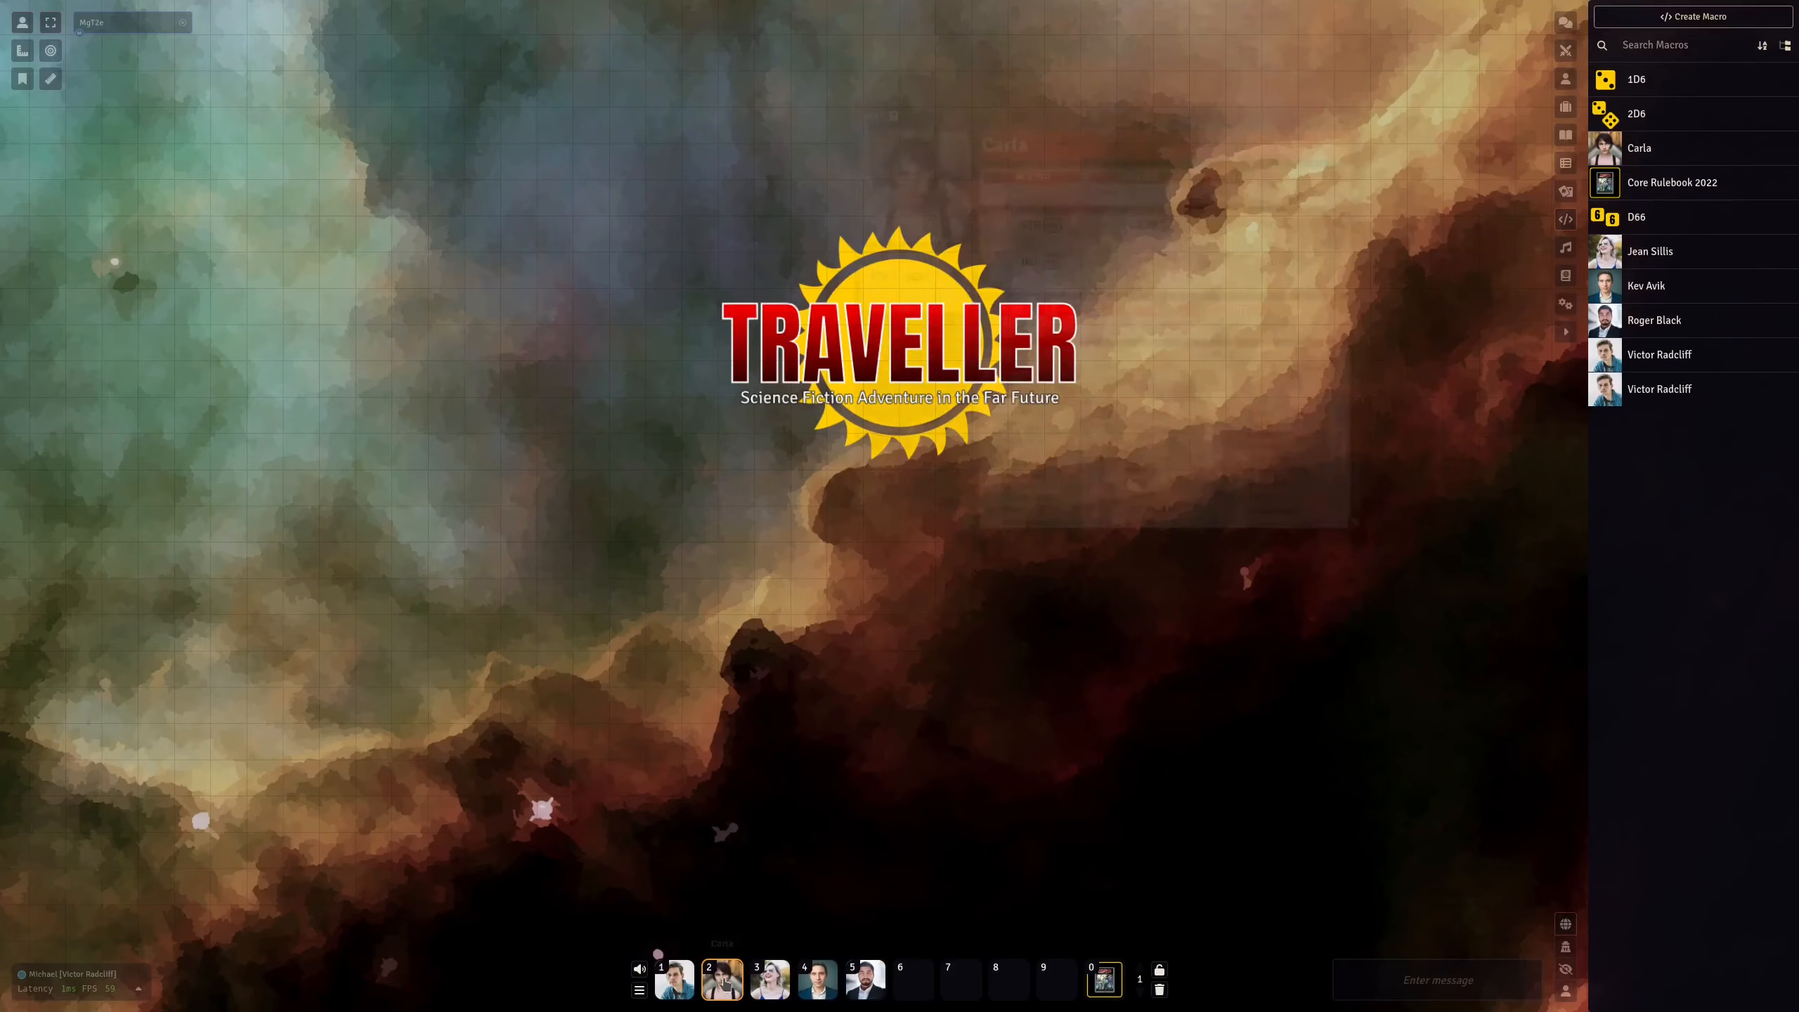
pyautogui.click(820, 981)
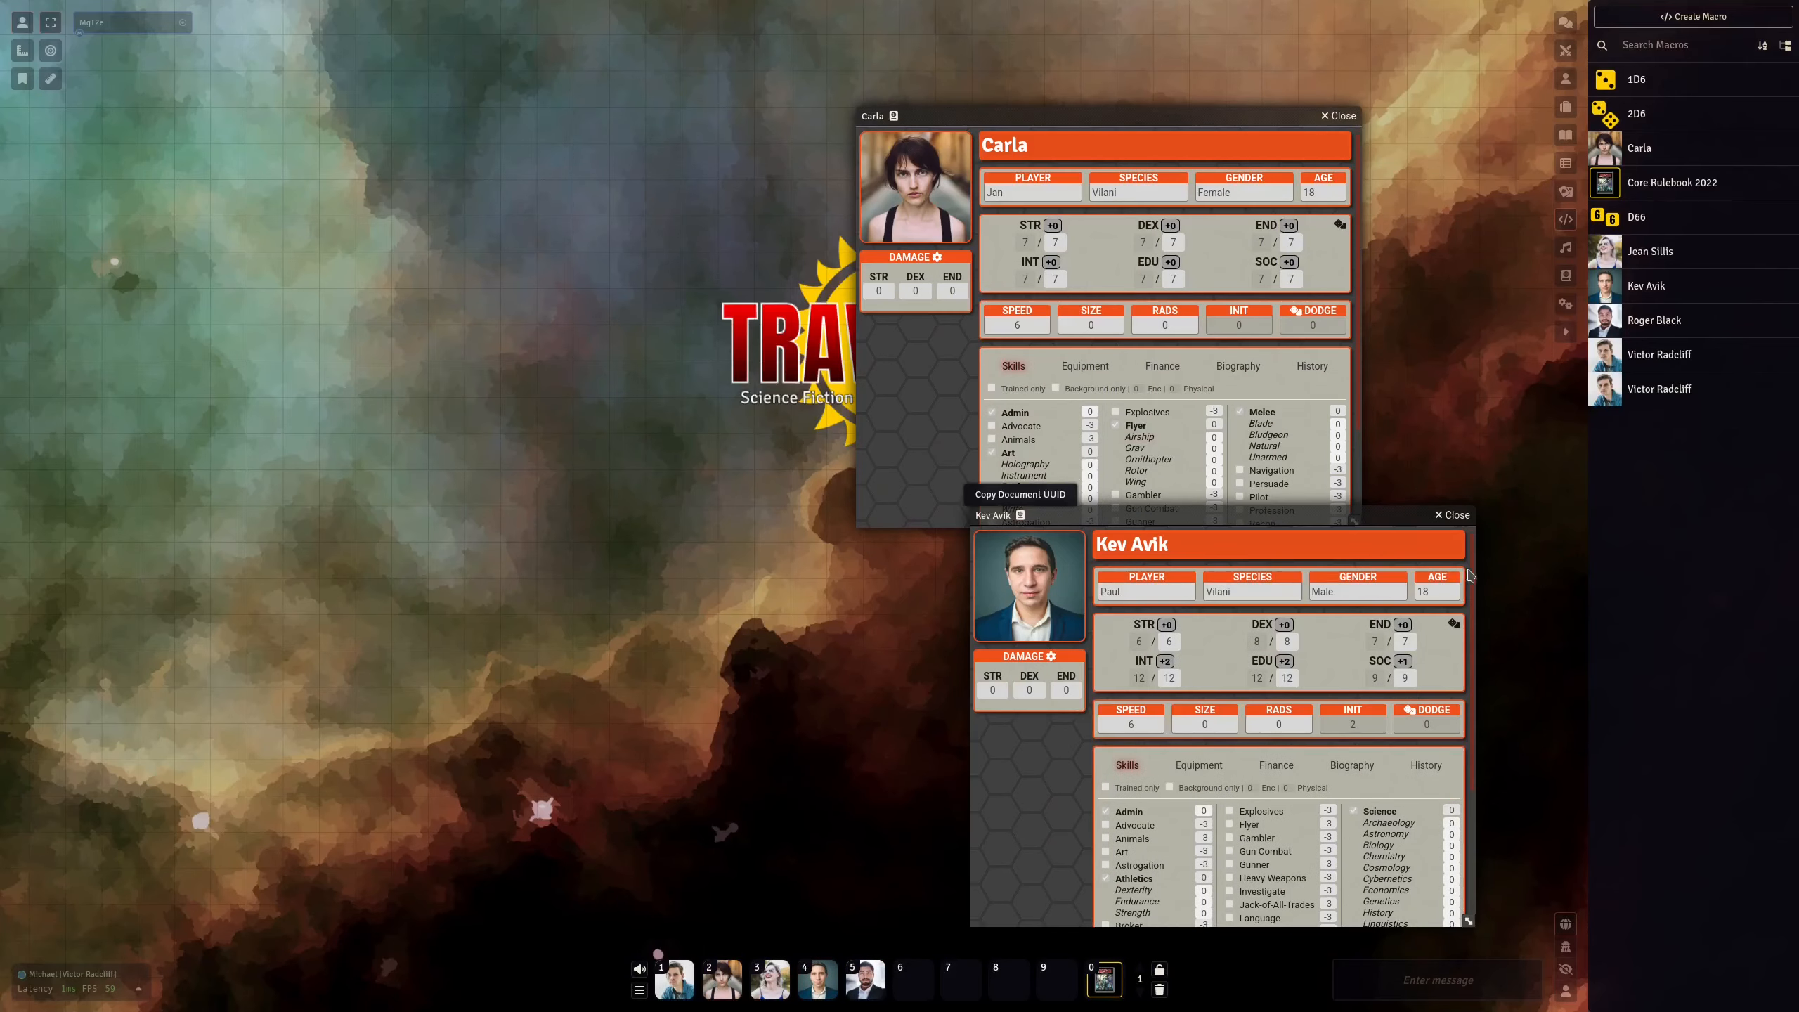
pyautogui.click(1452, 515)
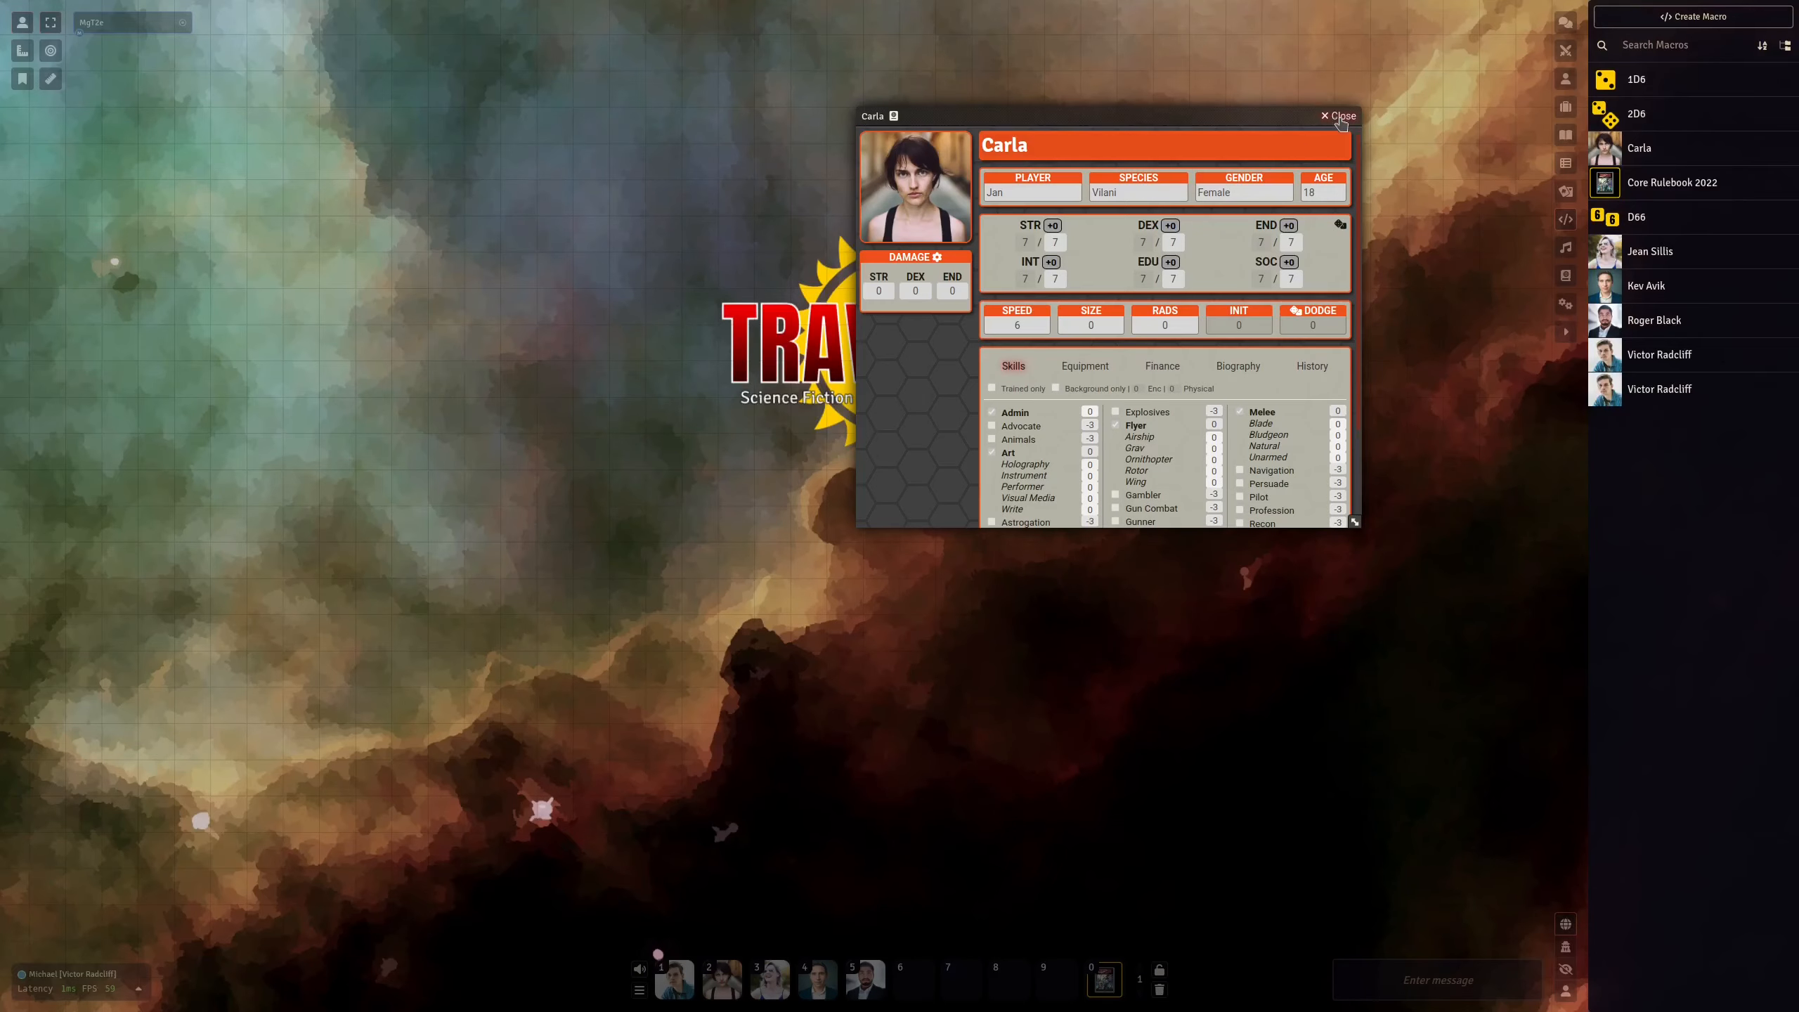
pyautogui.click(1341, 117)
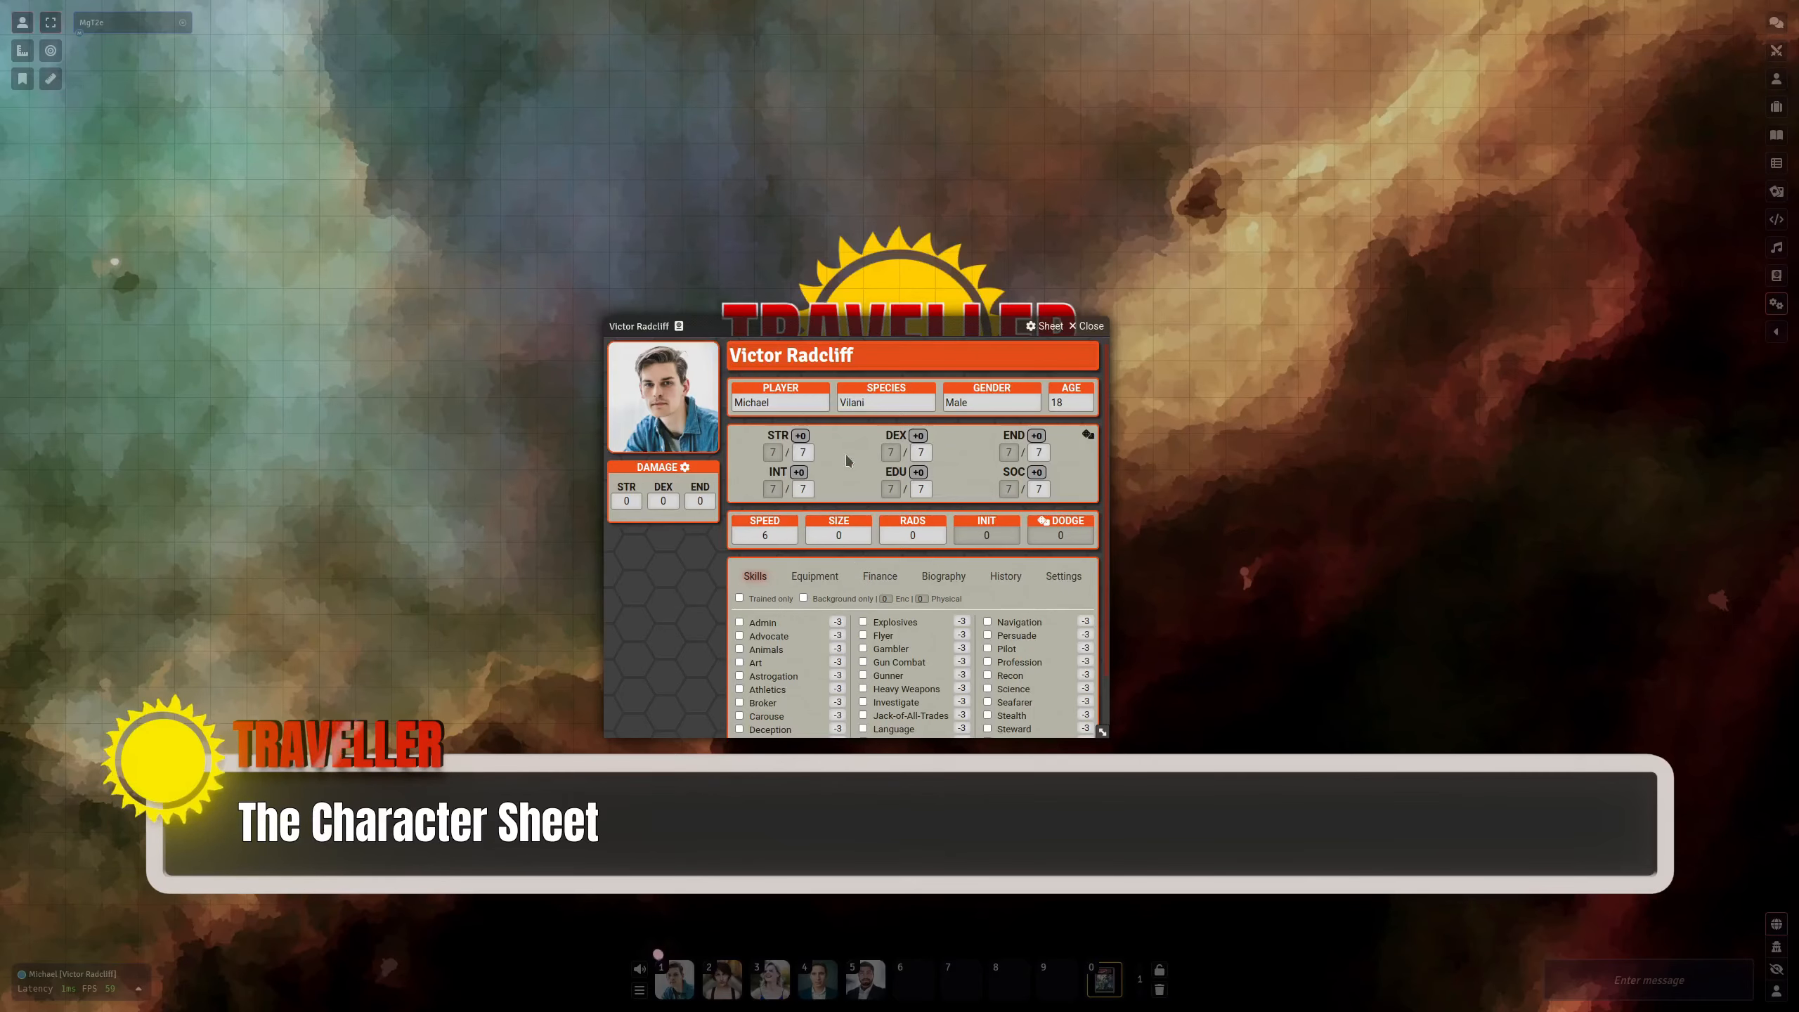
# Examine the name, species, gender, age, speed and size fields on the player's own character sheet
pyautogui.click(872, 354)
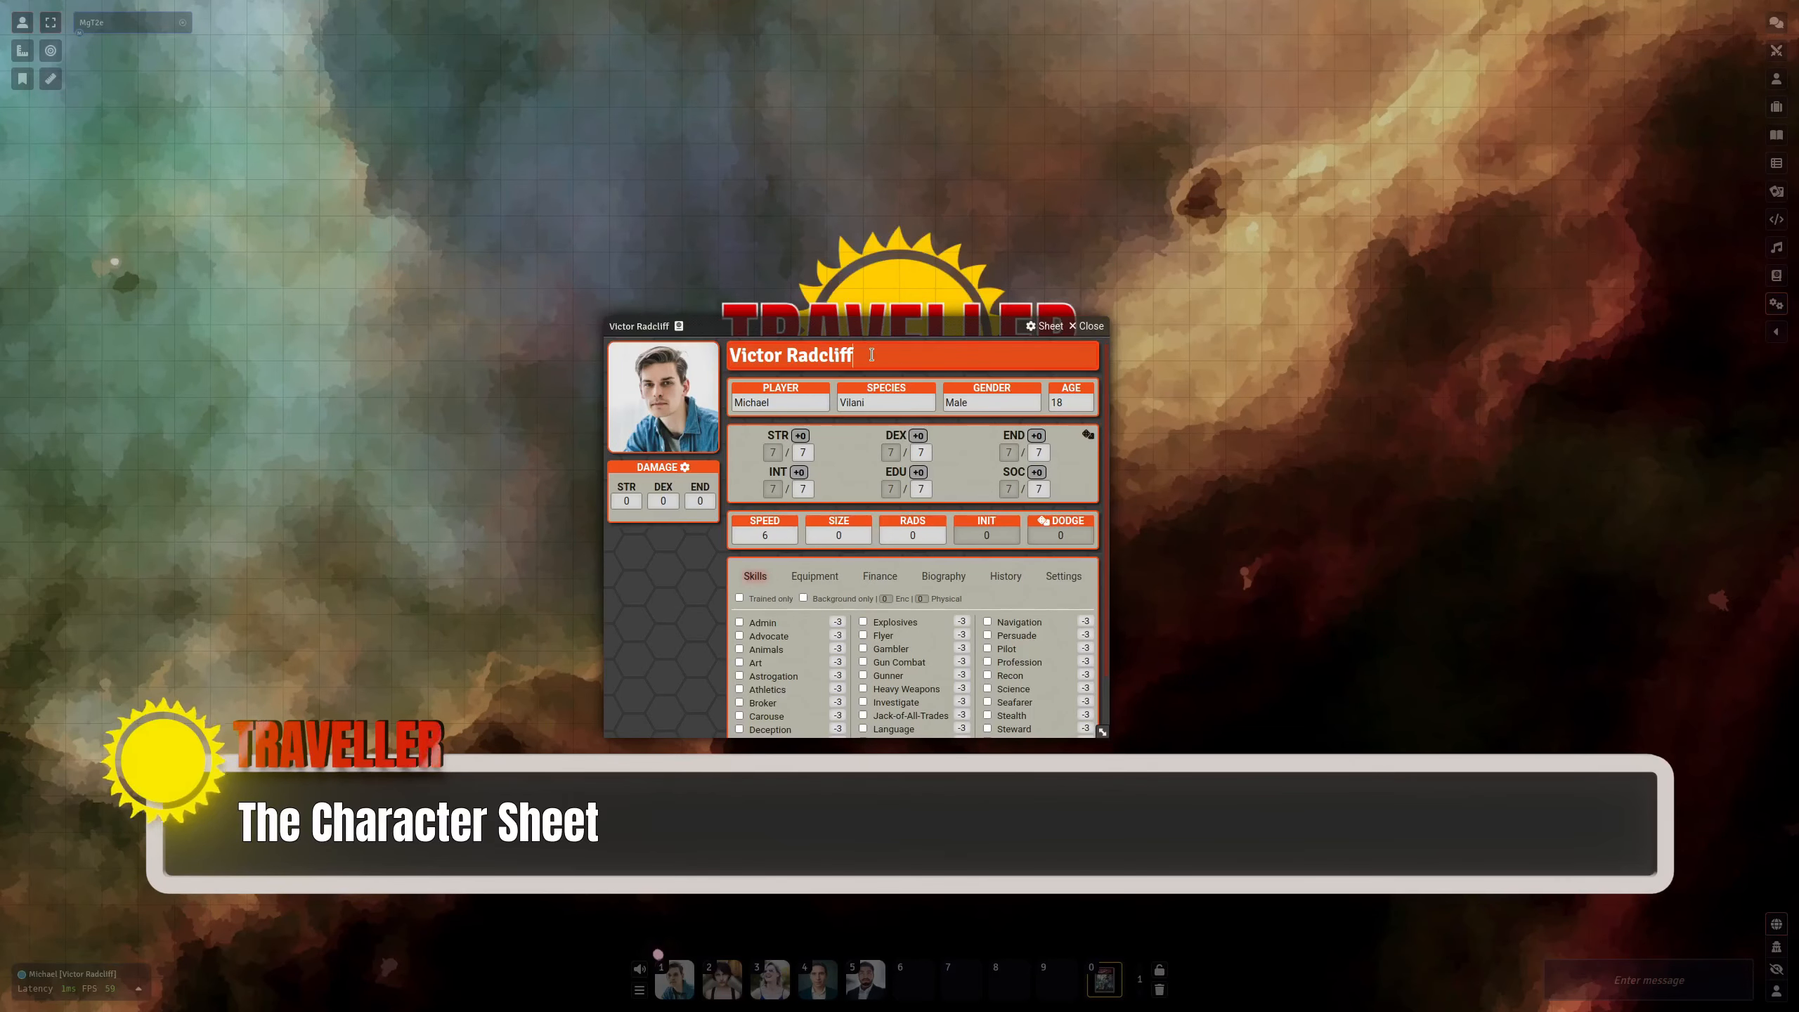
pyautogui.write('7')
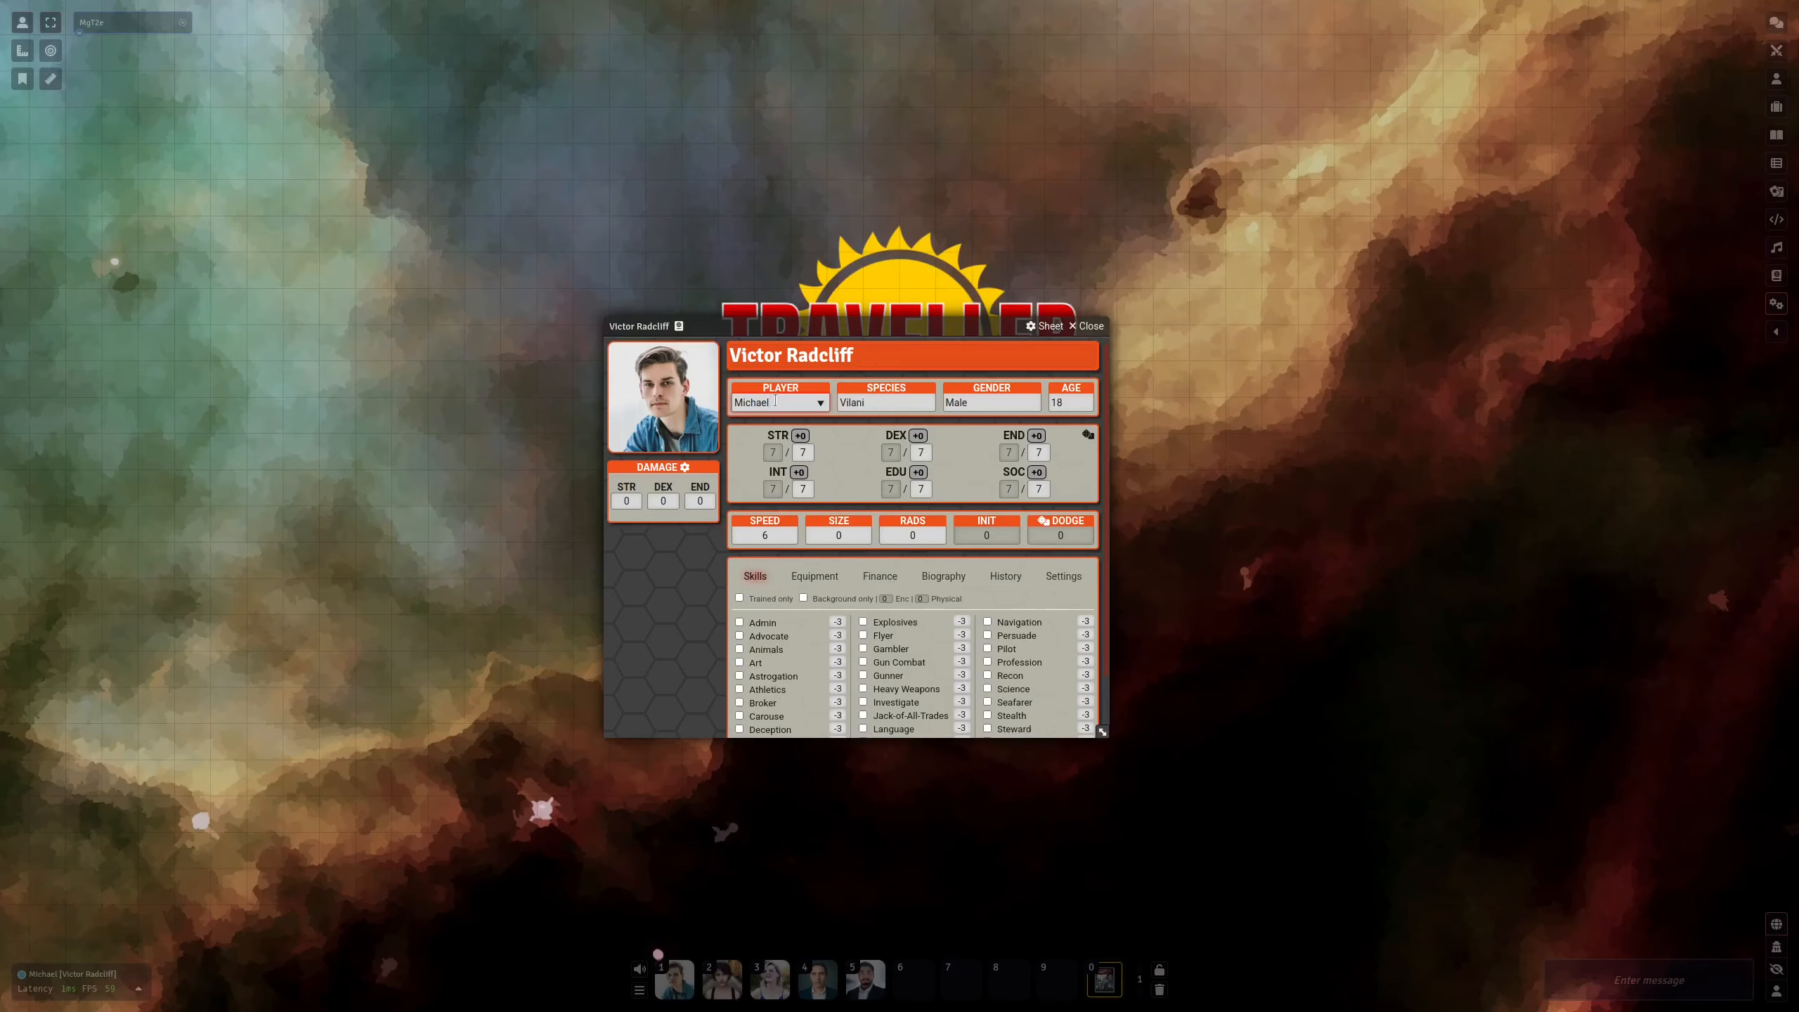
pyautogui.click(901, 410)
pyautogui.click(977, 408)
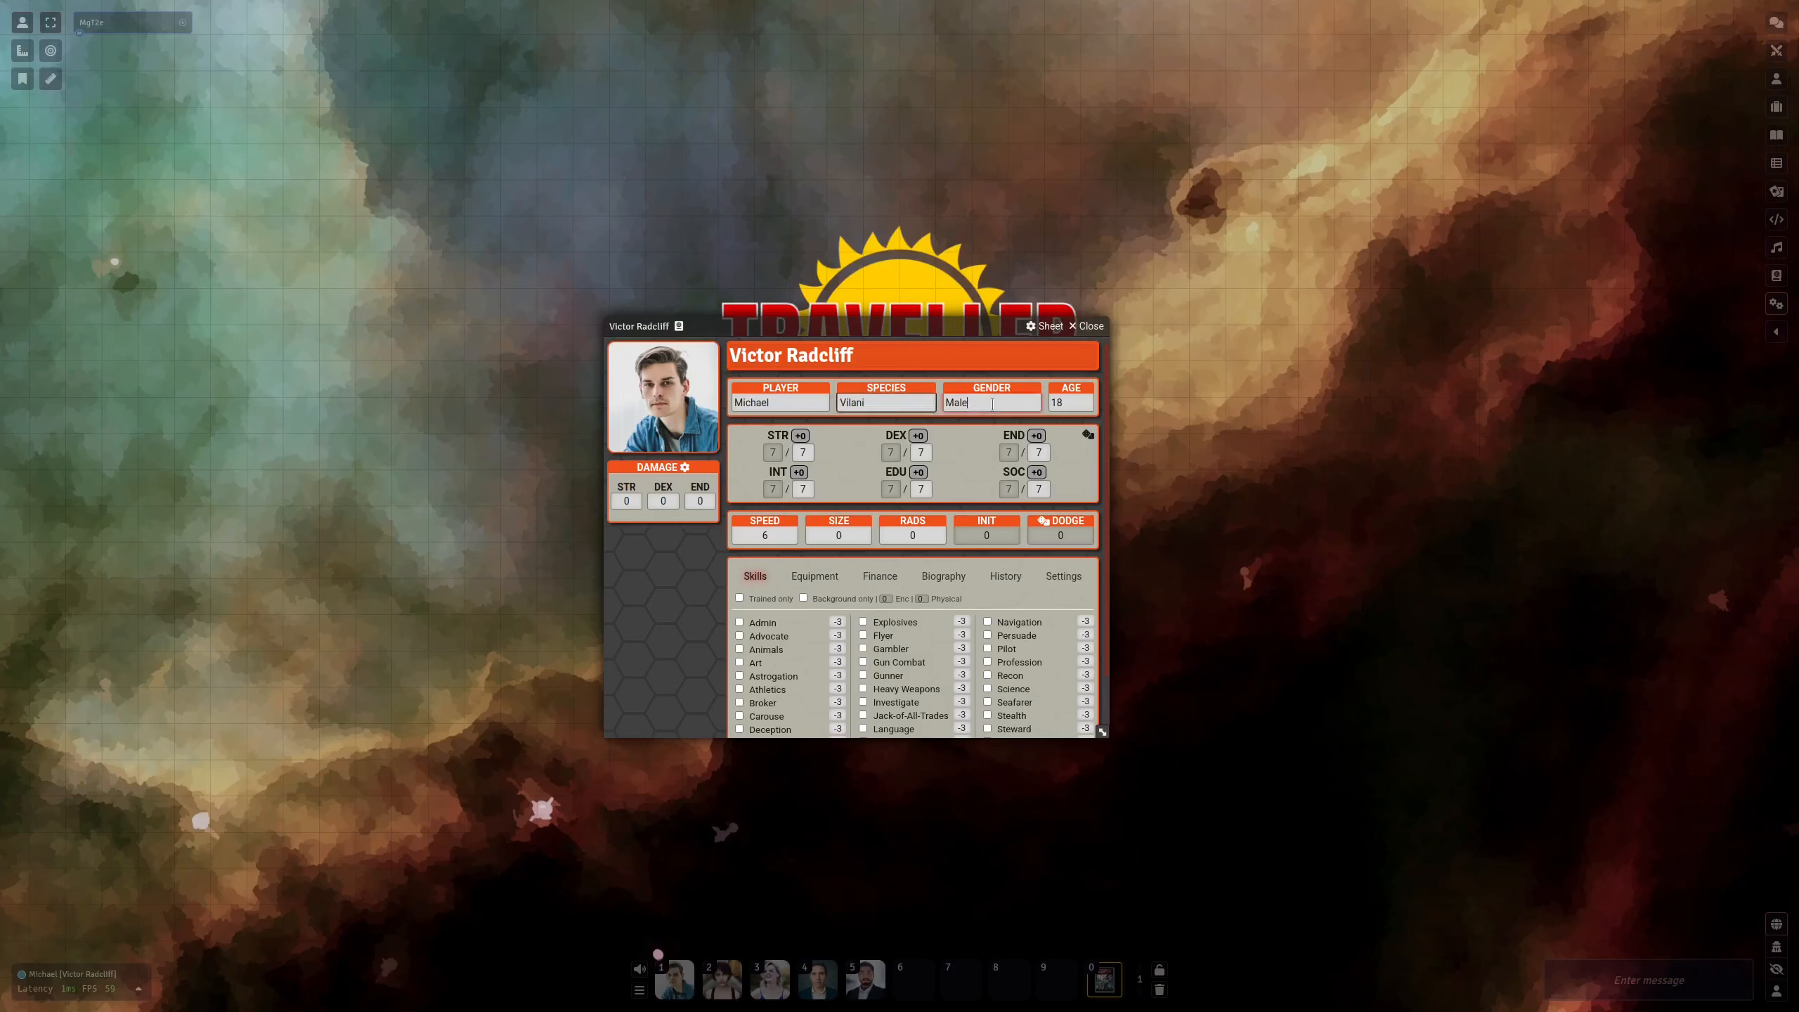
pyautogui.click(1055, 405)
pyautogui.click(792, 537)
pyautogui.click(840, 537)
# Set the character's DEX damage to 3
pyautogui.click(928, 451)
pyautogui.click(924, 456)
pyautogui.click(941, 462)
pyautogui.click(667, 501)
pyautogui.write('3')
pyautogui.click(676, 542)
# Roll the character's six characteristics randomly twice, and swap SOC with DEX and STR with INT
pyautogui.click(1088, 436)
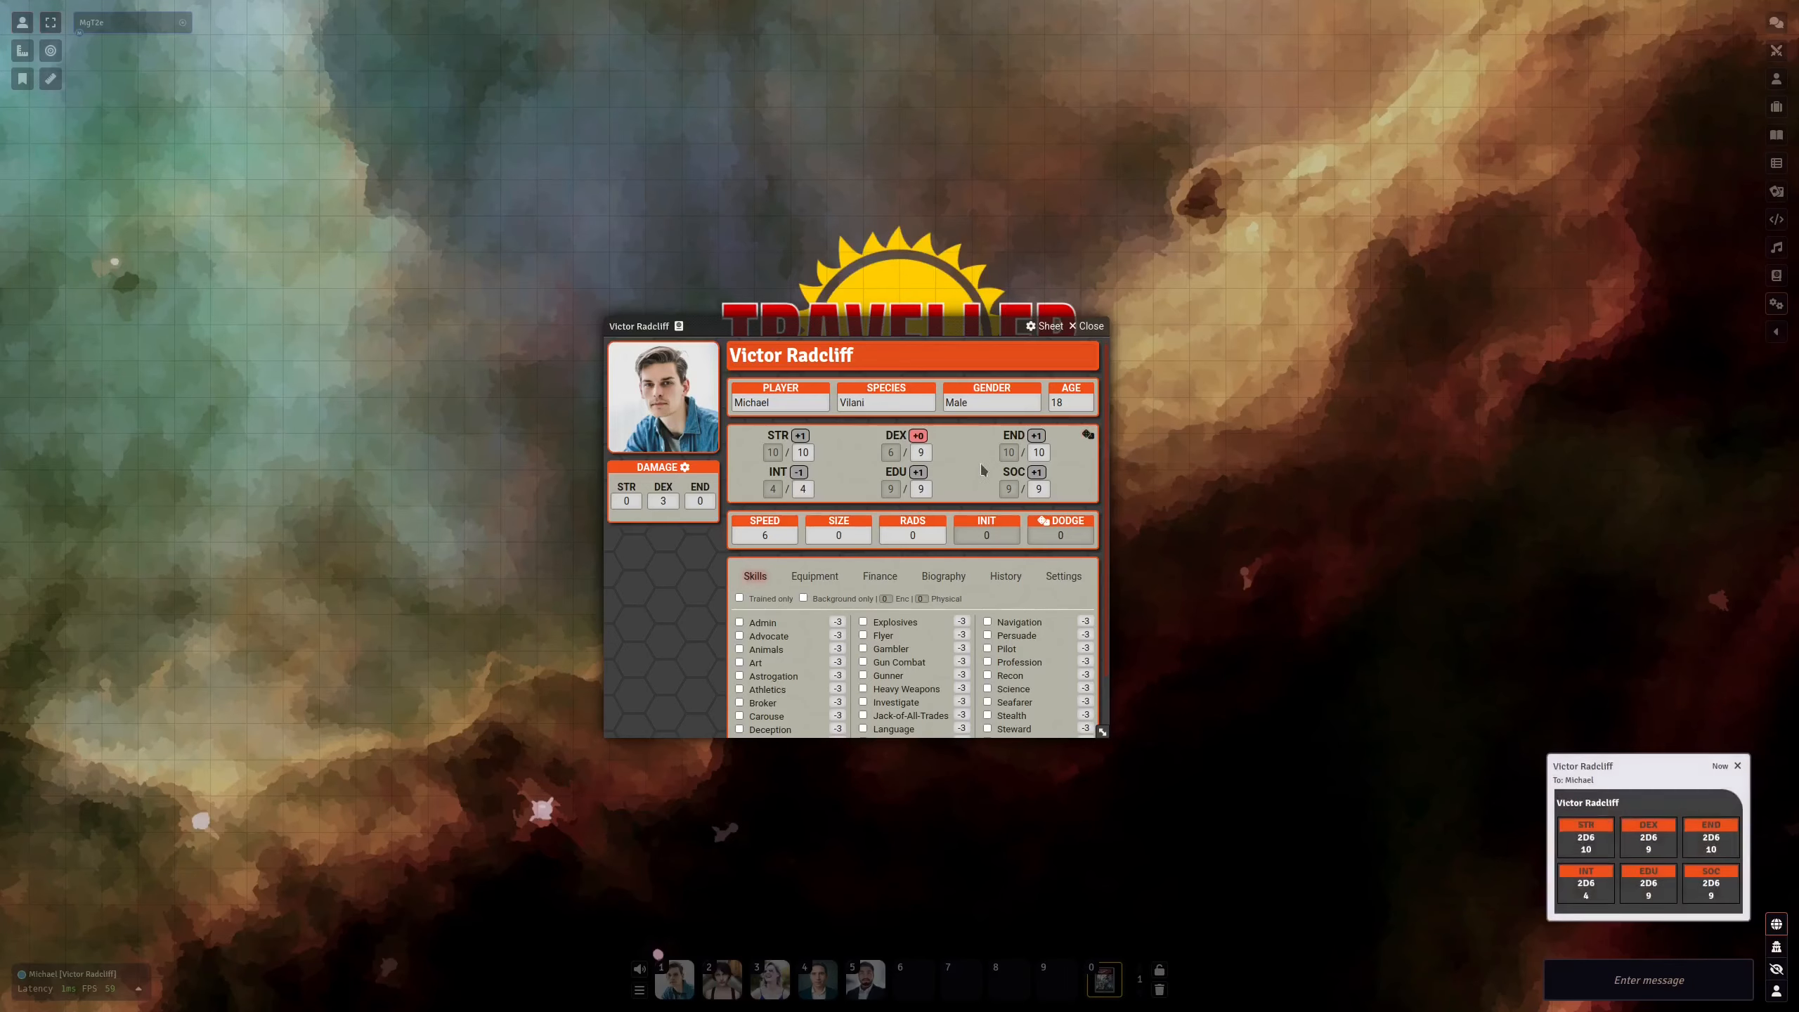
pyautogui.click(1083, 434)
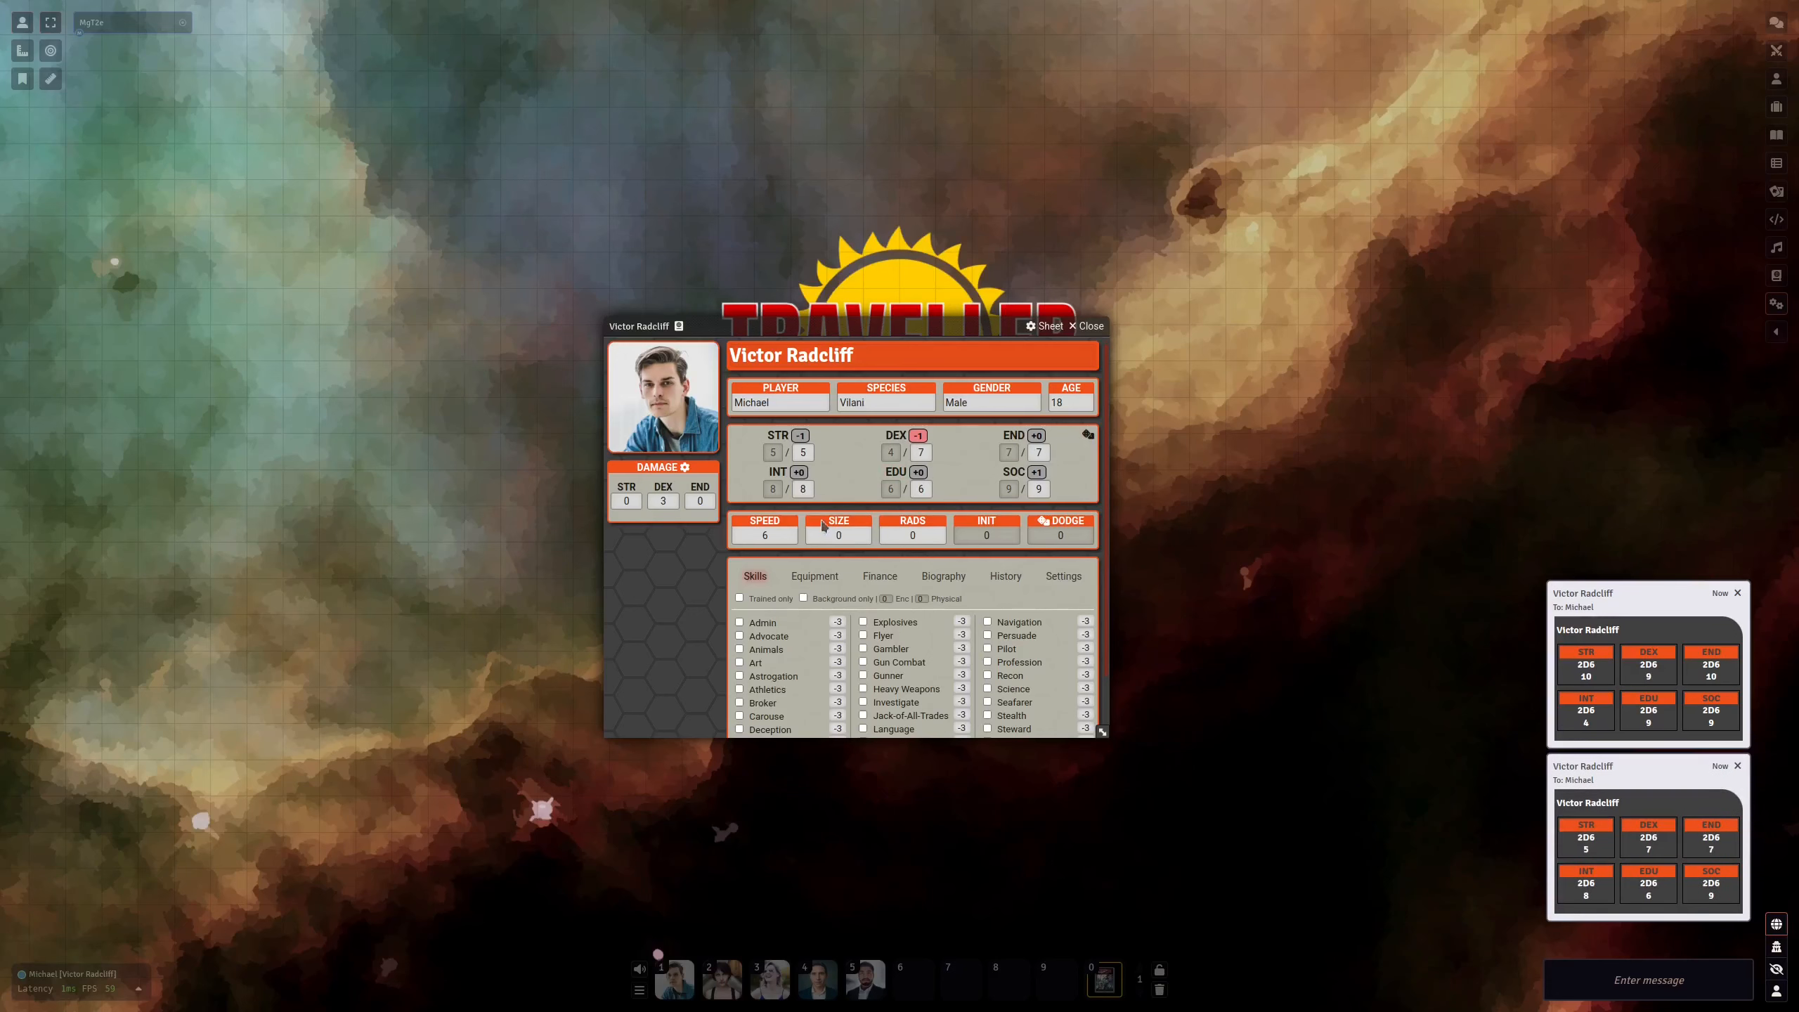
pyautogui.moveTo(1002, 479); pyautogui.dragTo(892, 442)
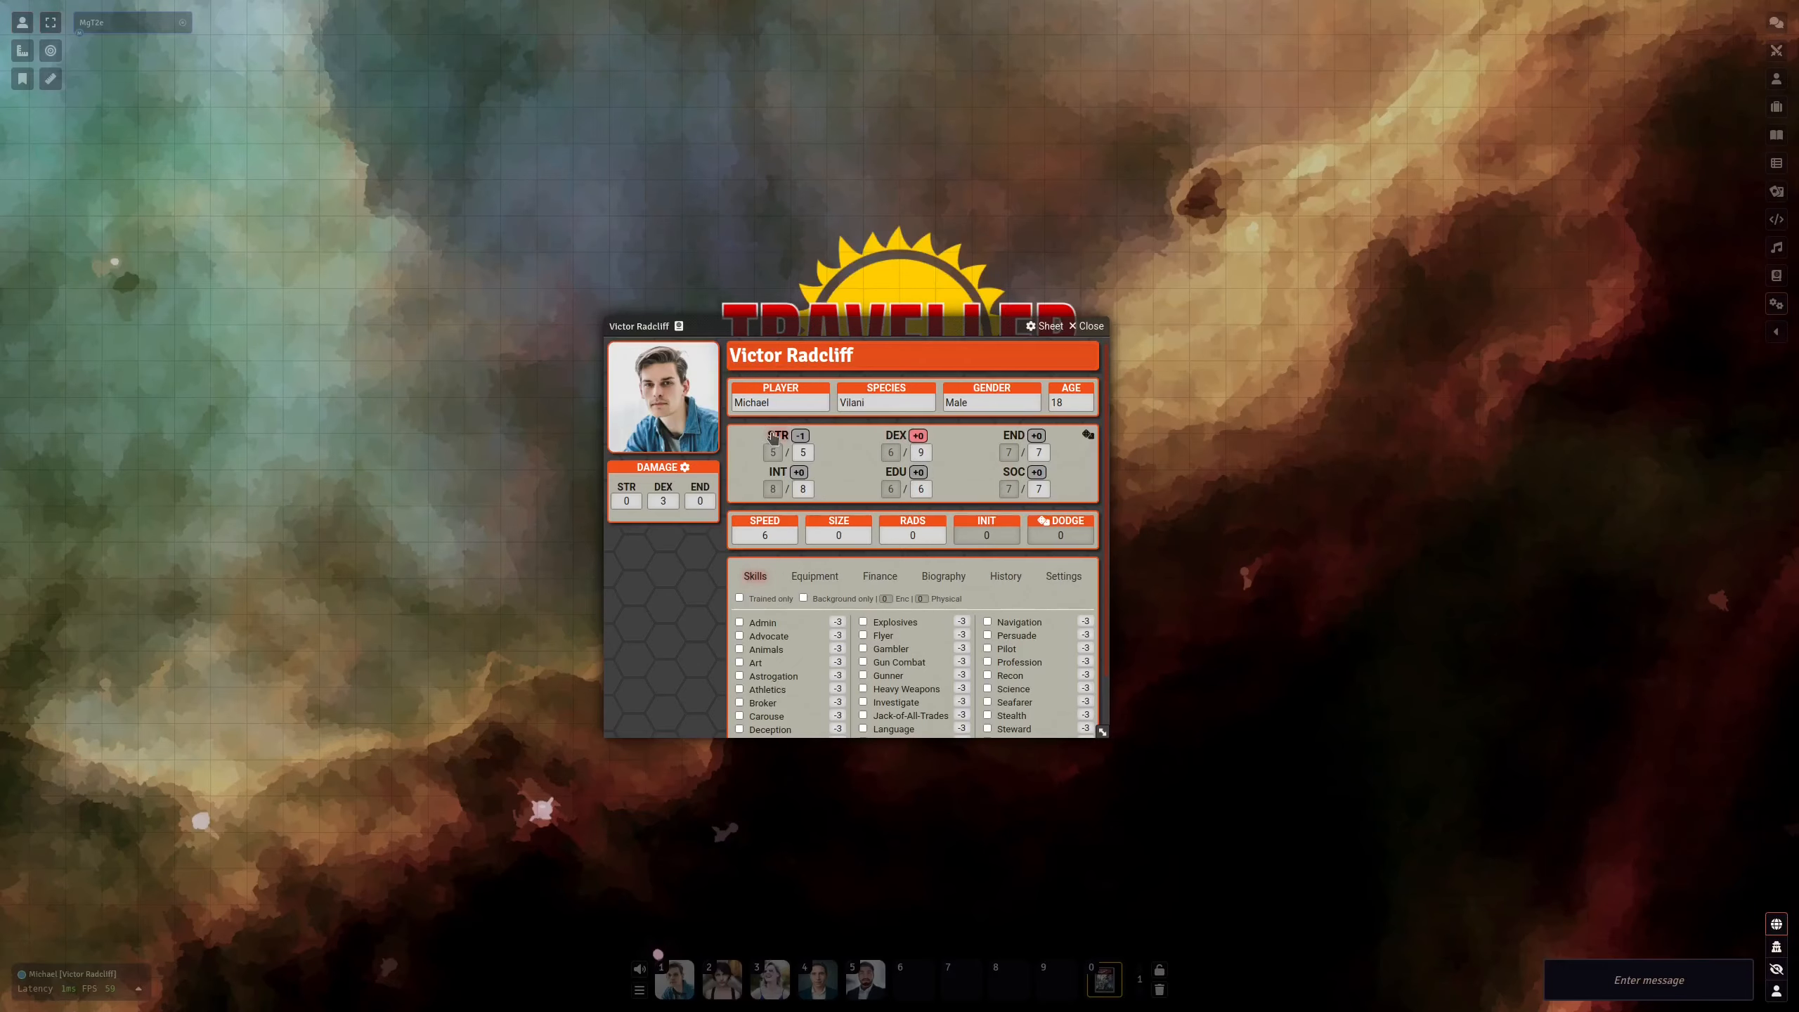
pyautogui.moveTo(778, 435); pyautogui.dragTo(808, 473)
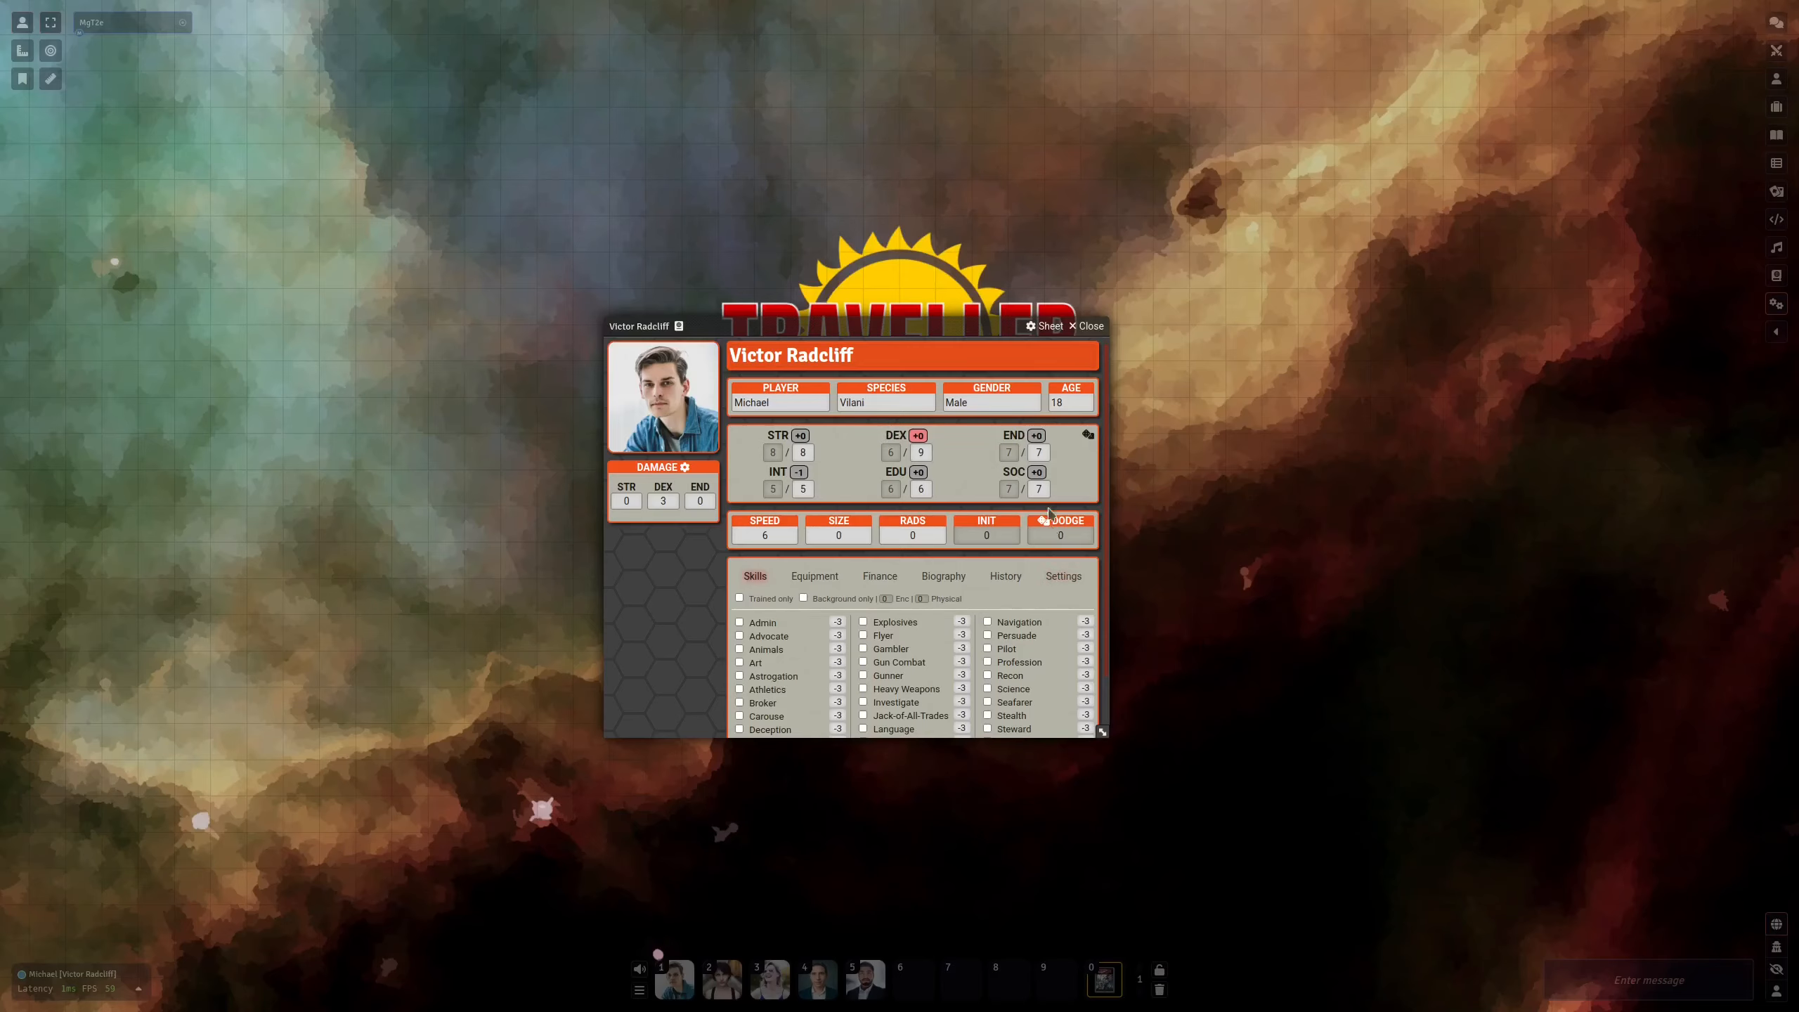
# Enable Lock UPP in the character's settings
pyautogui.click(1064, 579)
pyautogui.click(1020, 626)
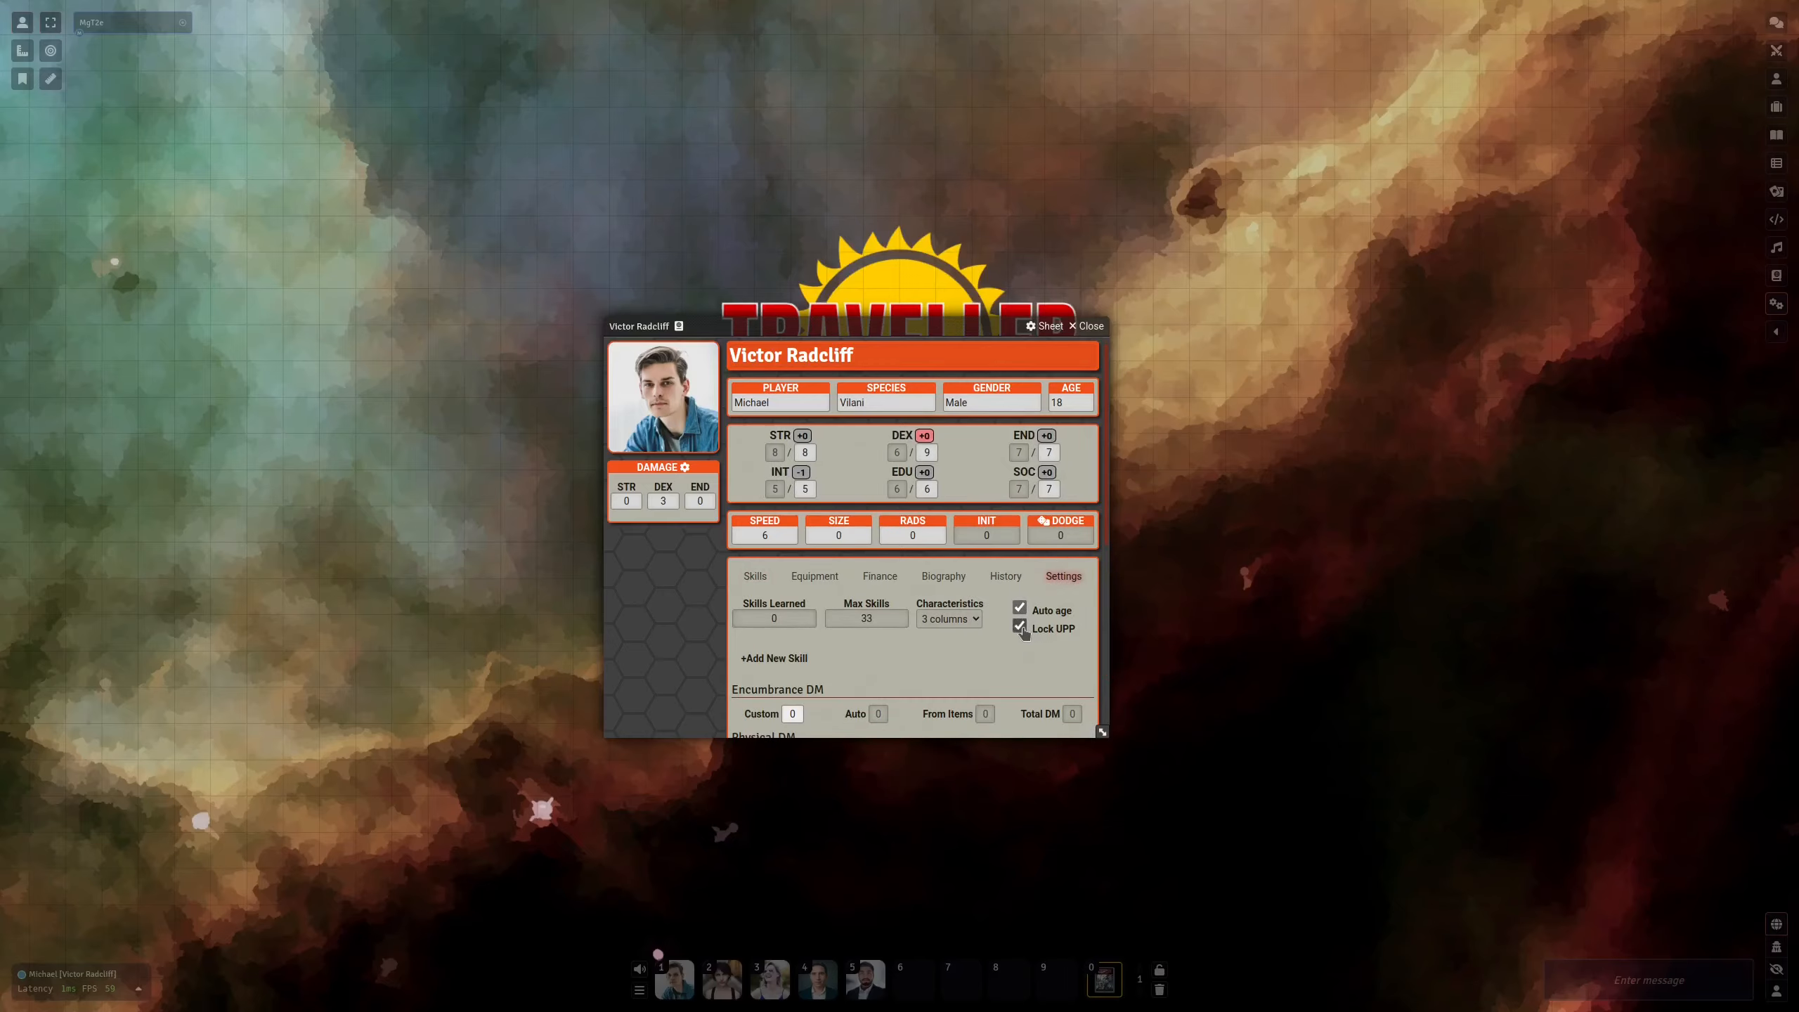
# Train the Admin skill, Gun Combat with its Energy specialisation at 3, and Recon at level 1
pyautogui.click(756, 577)
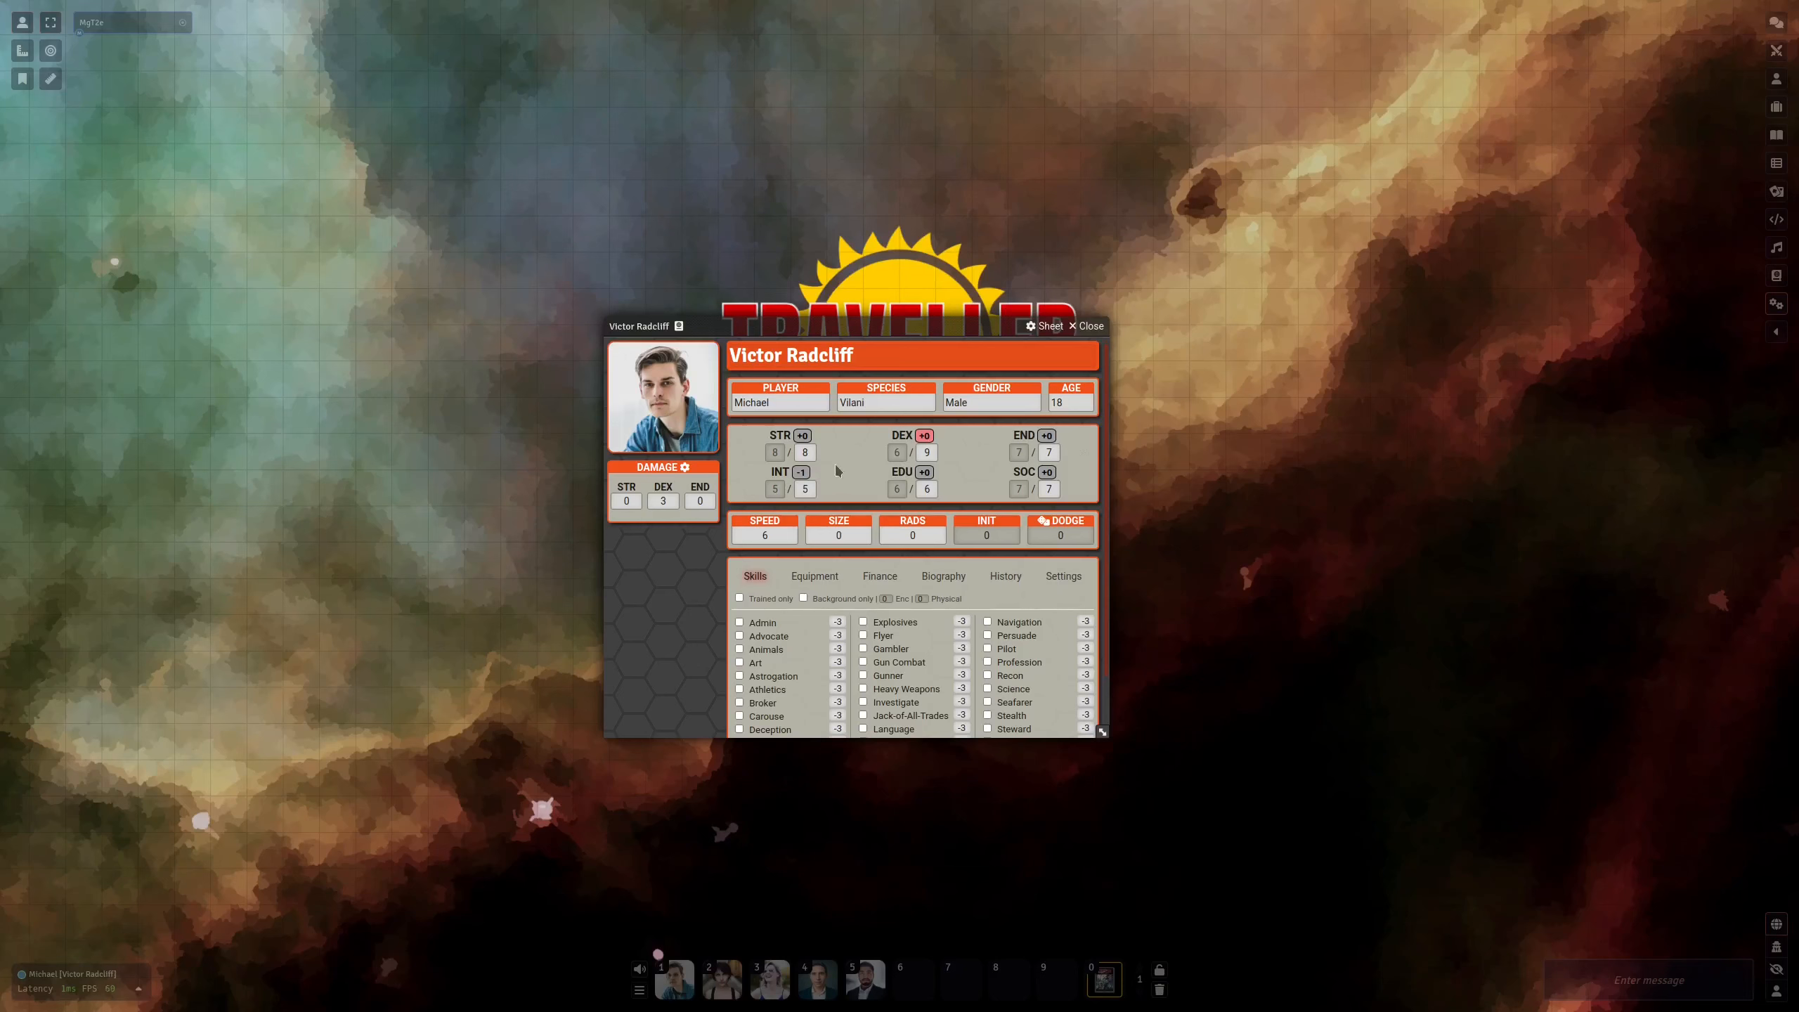
pyautogui.click(814, 446)
pyautogui.scroll(-1, 792, 552)
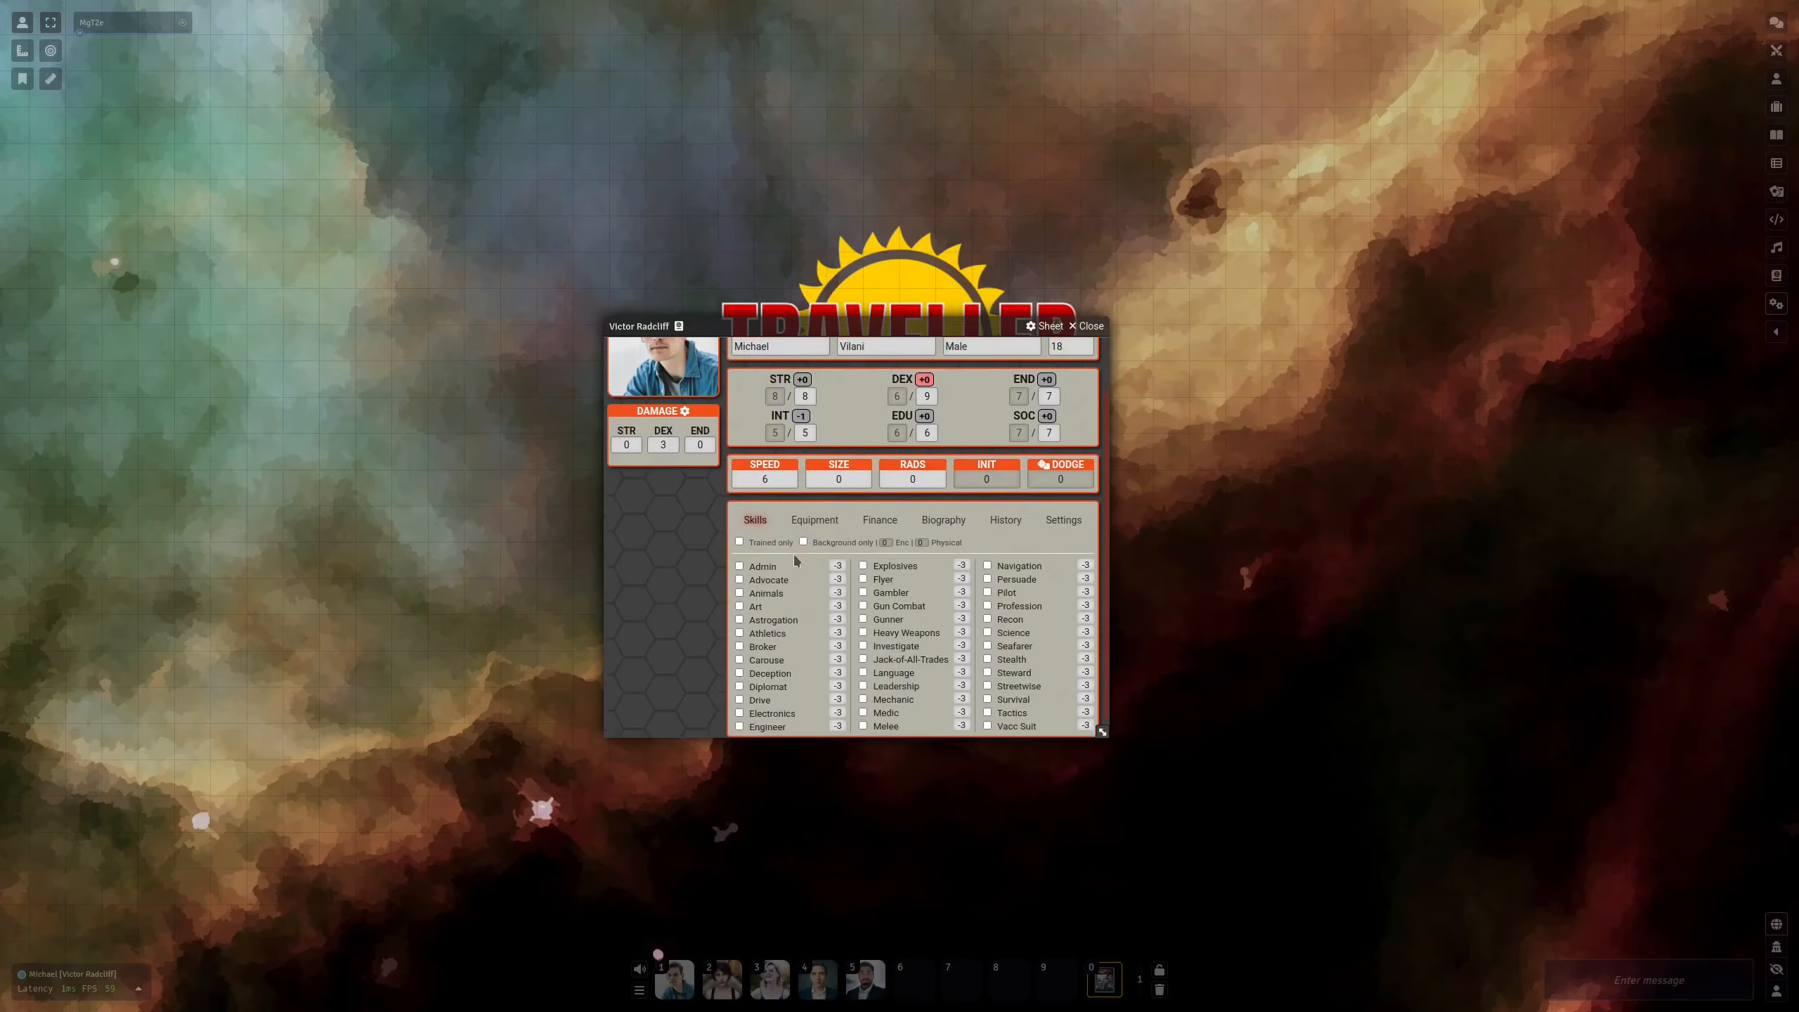
pyautogui.click(739, 557)
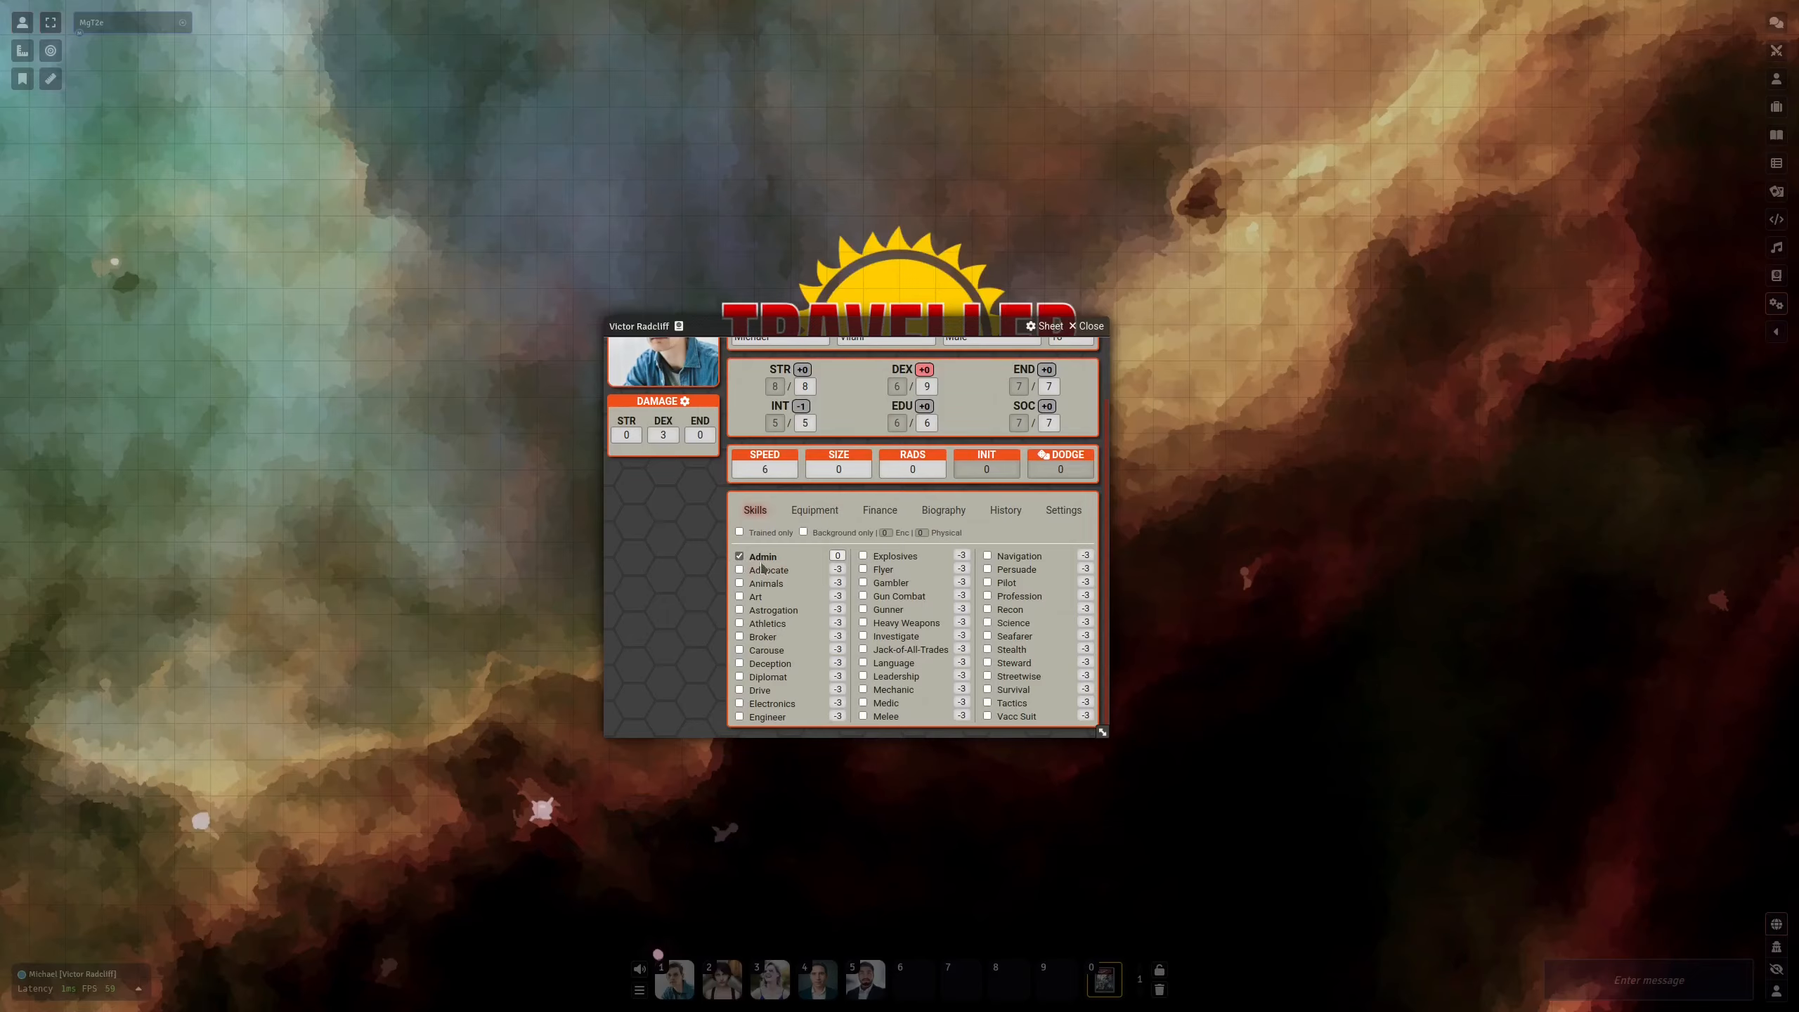
pyautogui.click(863, 598)
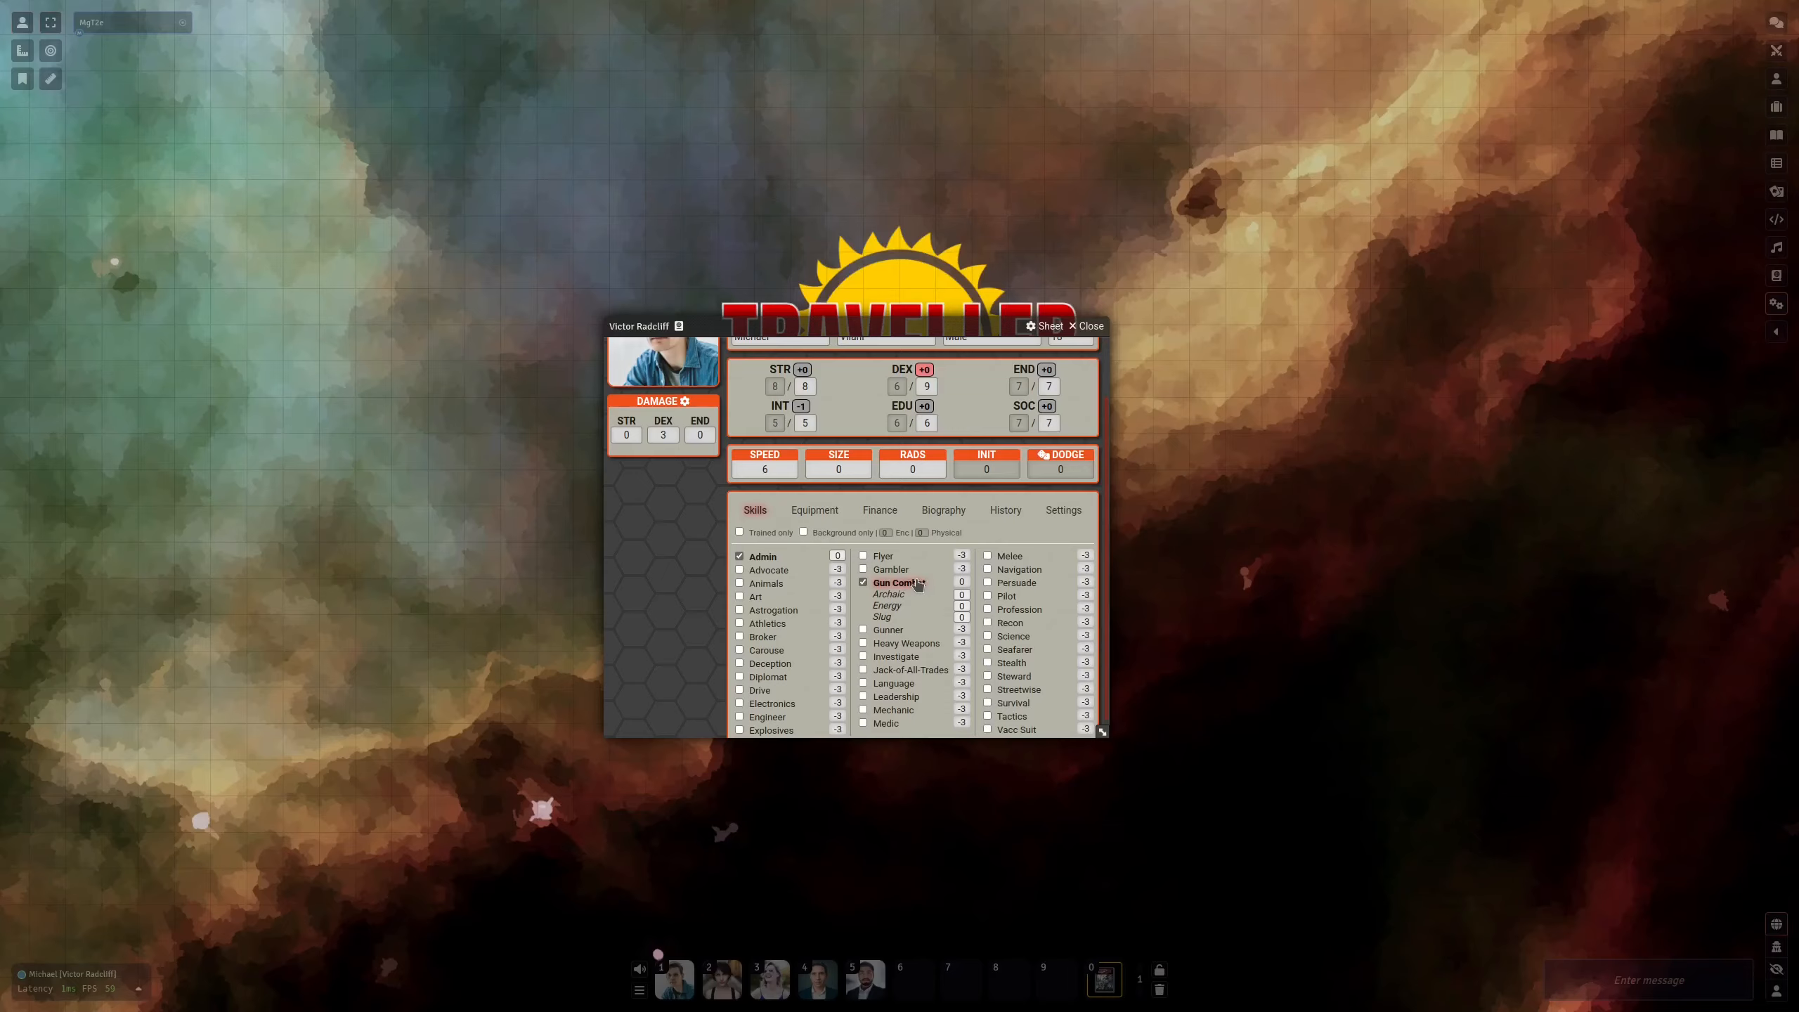
pyautogui.click(961, 605)
pyautogui.click(987, 622)
pyautogui.click(1086, 622)
# Filter the skill list to trained skills only and to background skills only, restoring the full list after each
pyautogui.click(739, 533)
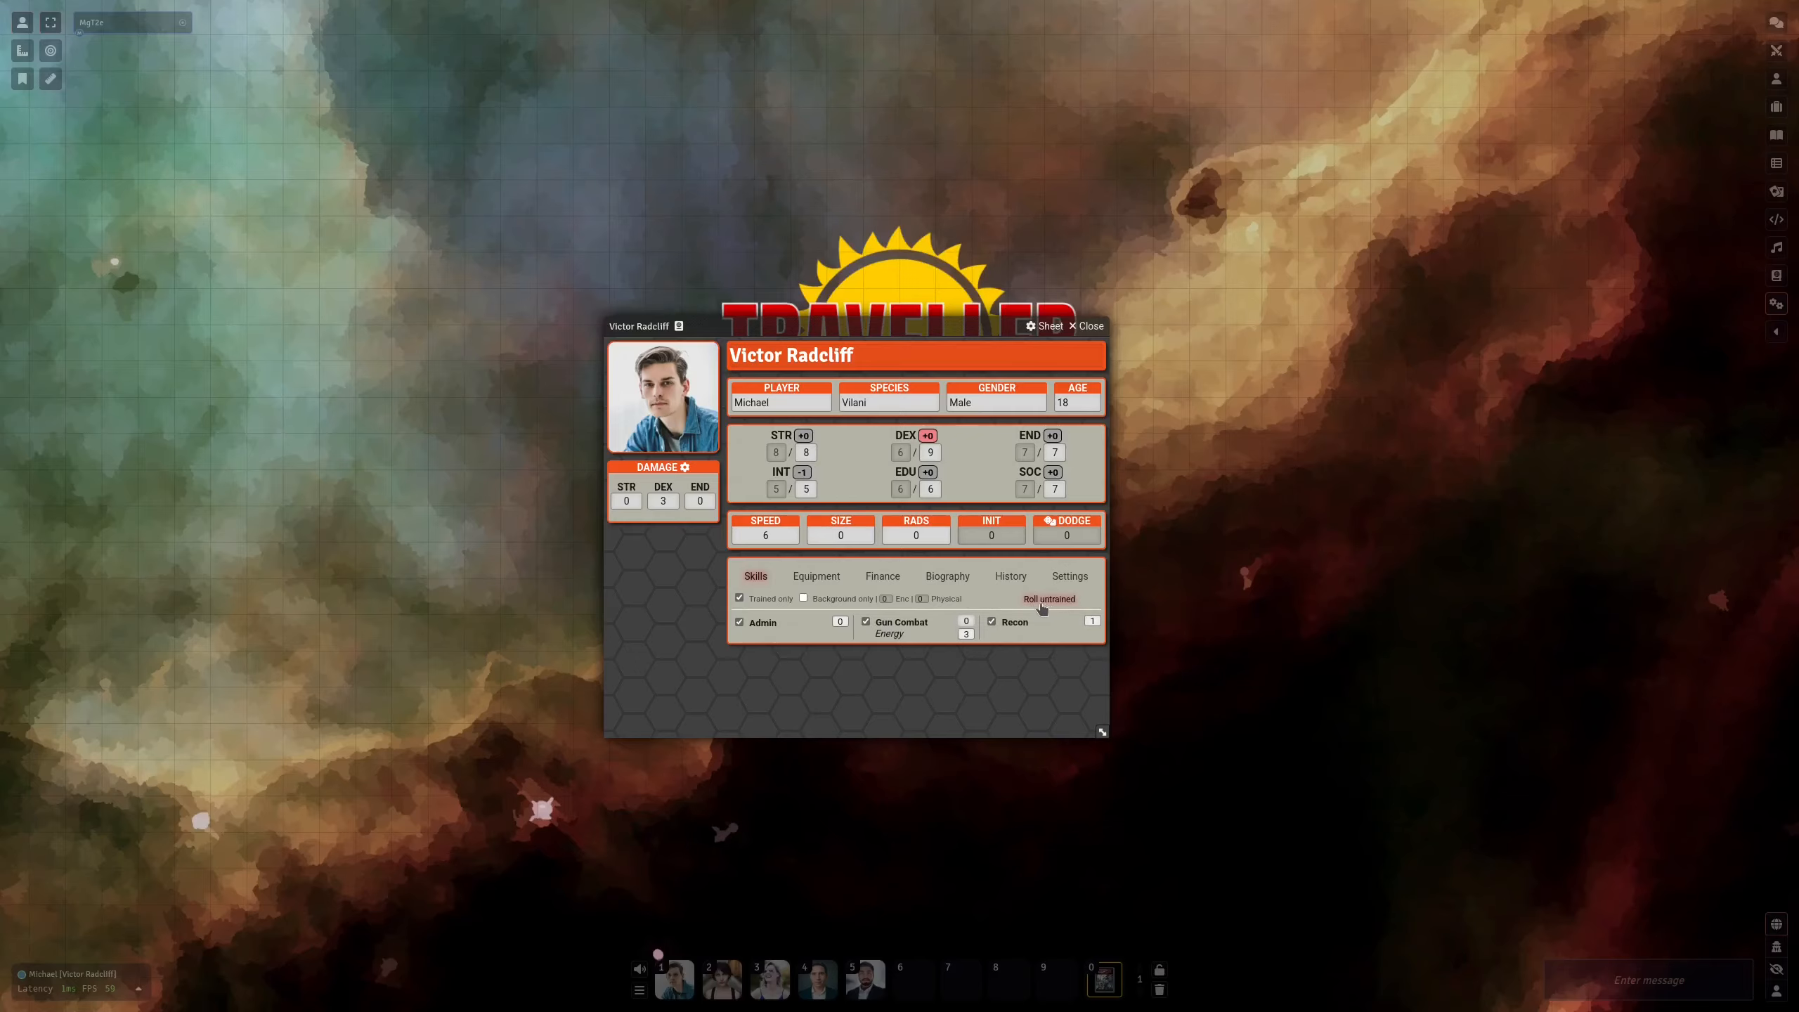
pyautogui.click(740, 599)
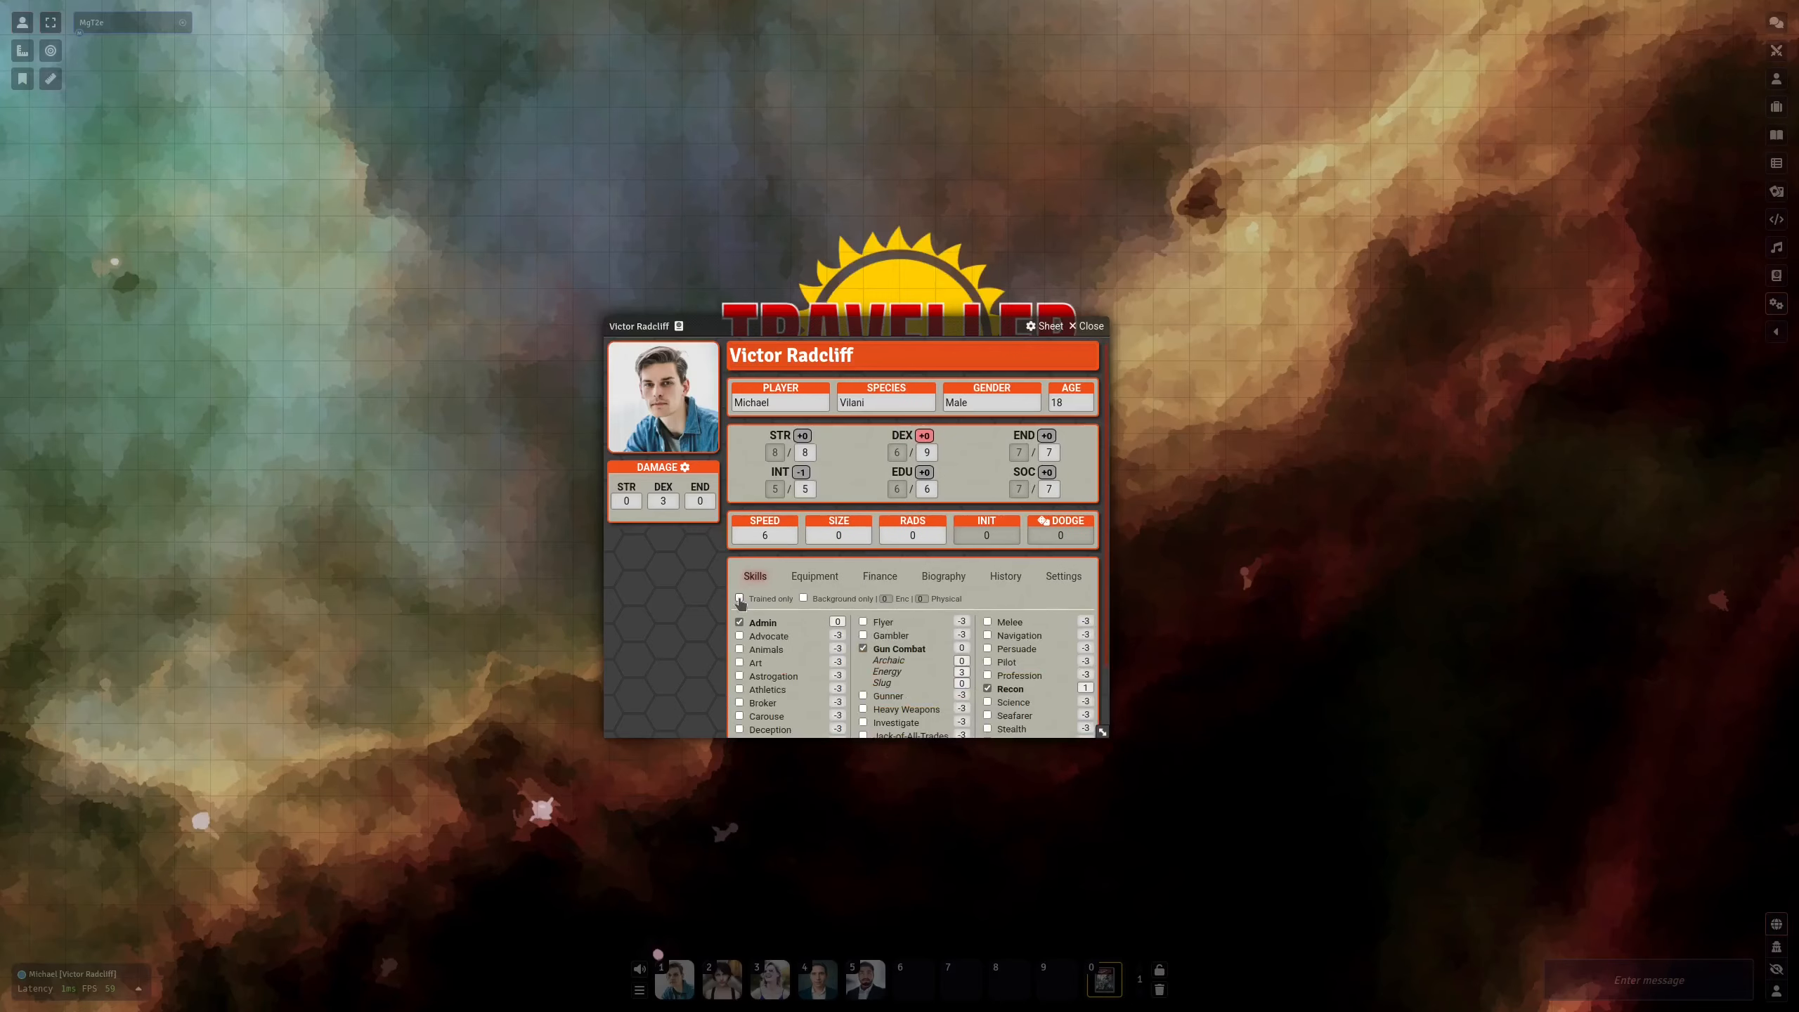
pyautogui.click(803, 598)
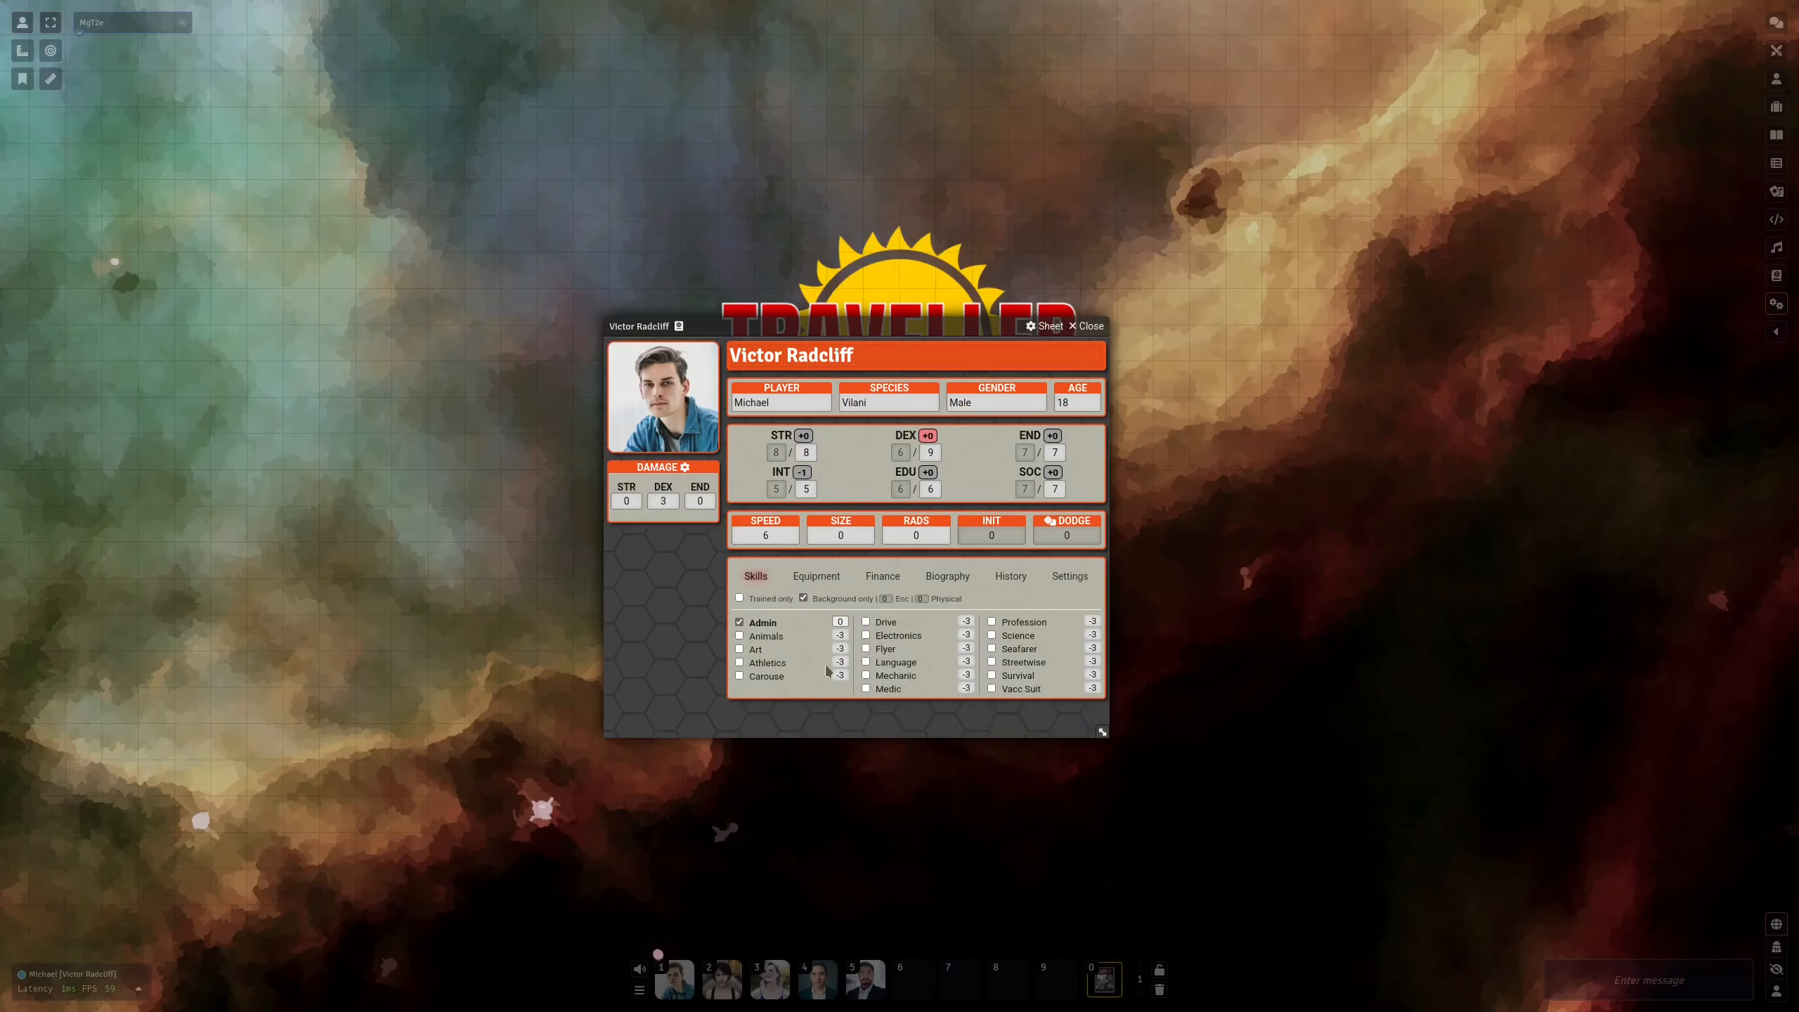
pyautogui.click(804, 599)
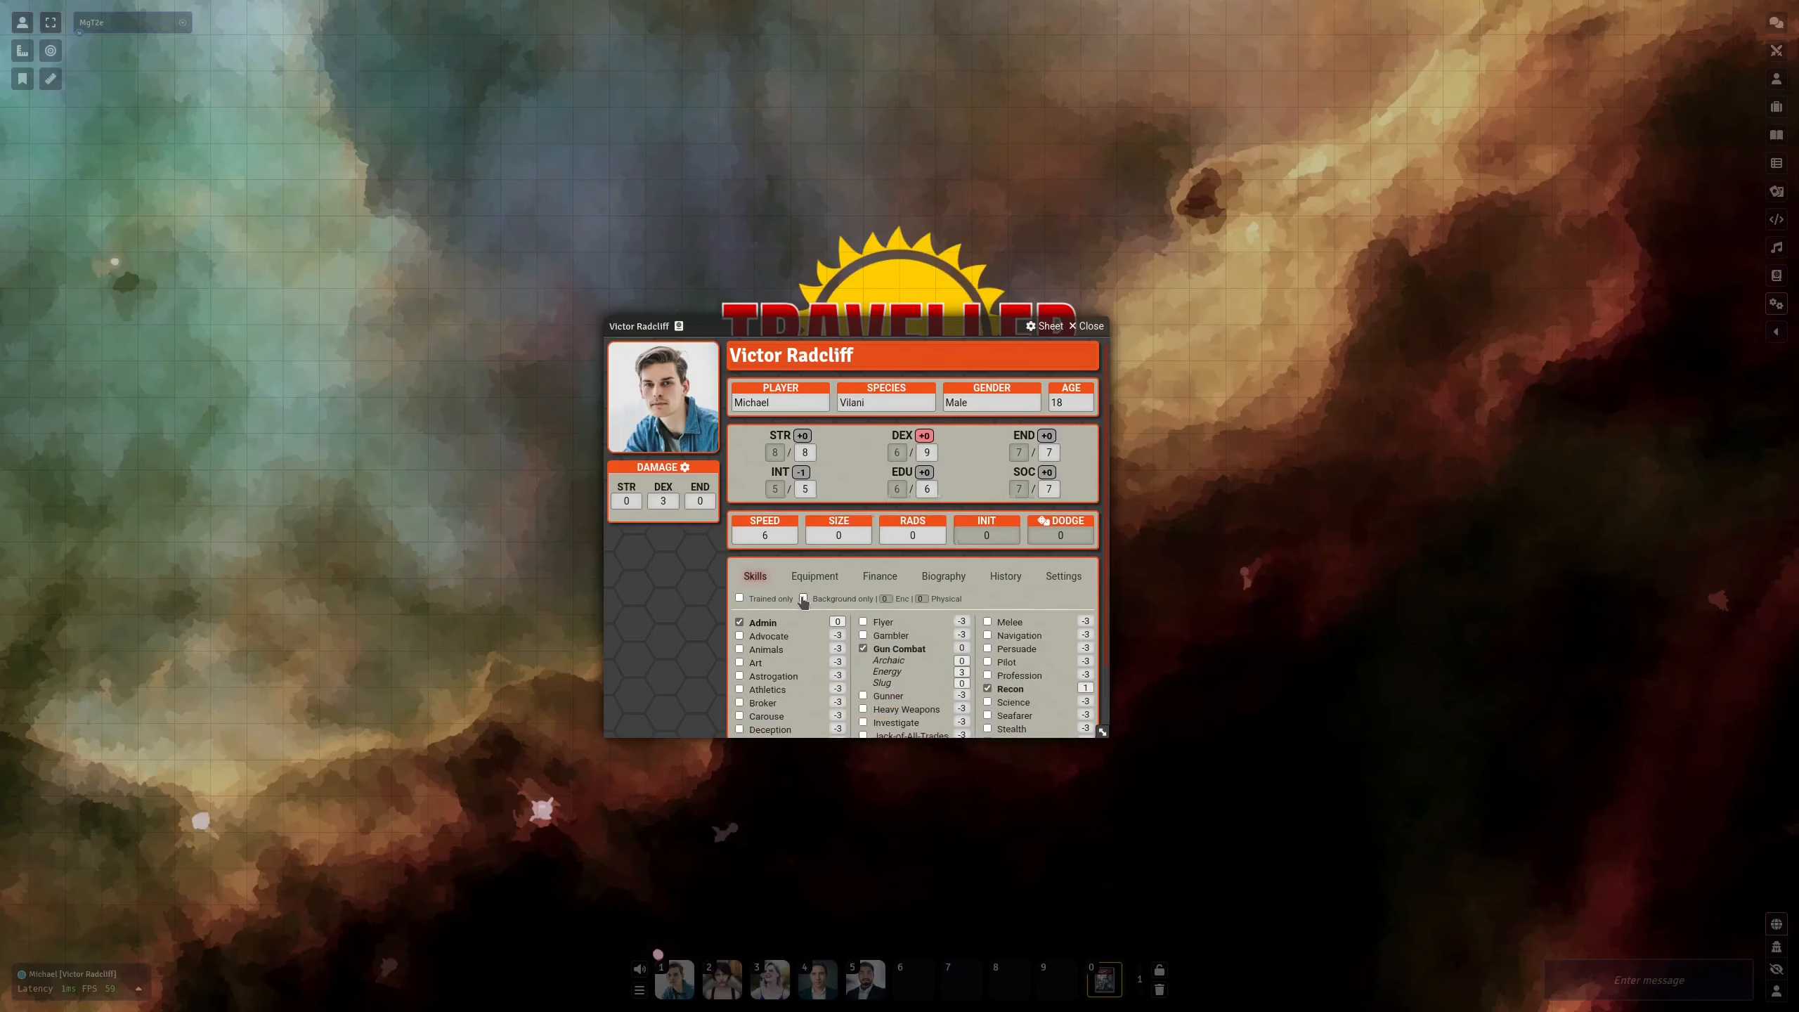
# Roll an Admin check based on INT at Difficult (10+), and roll the Energy specialisation of Gun Combat
pyautogui.click(761, 623)
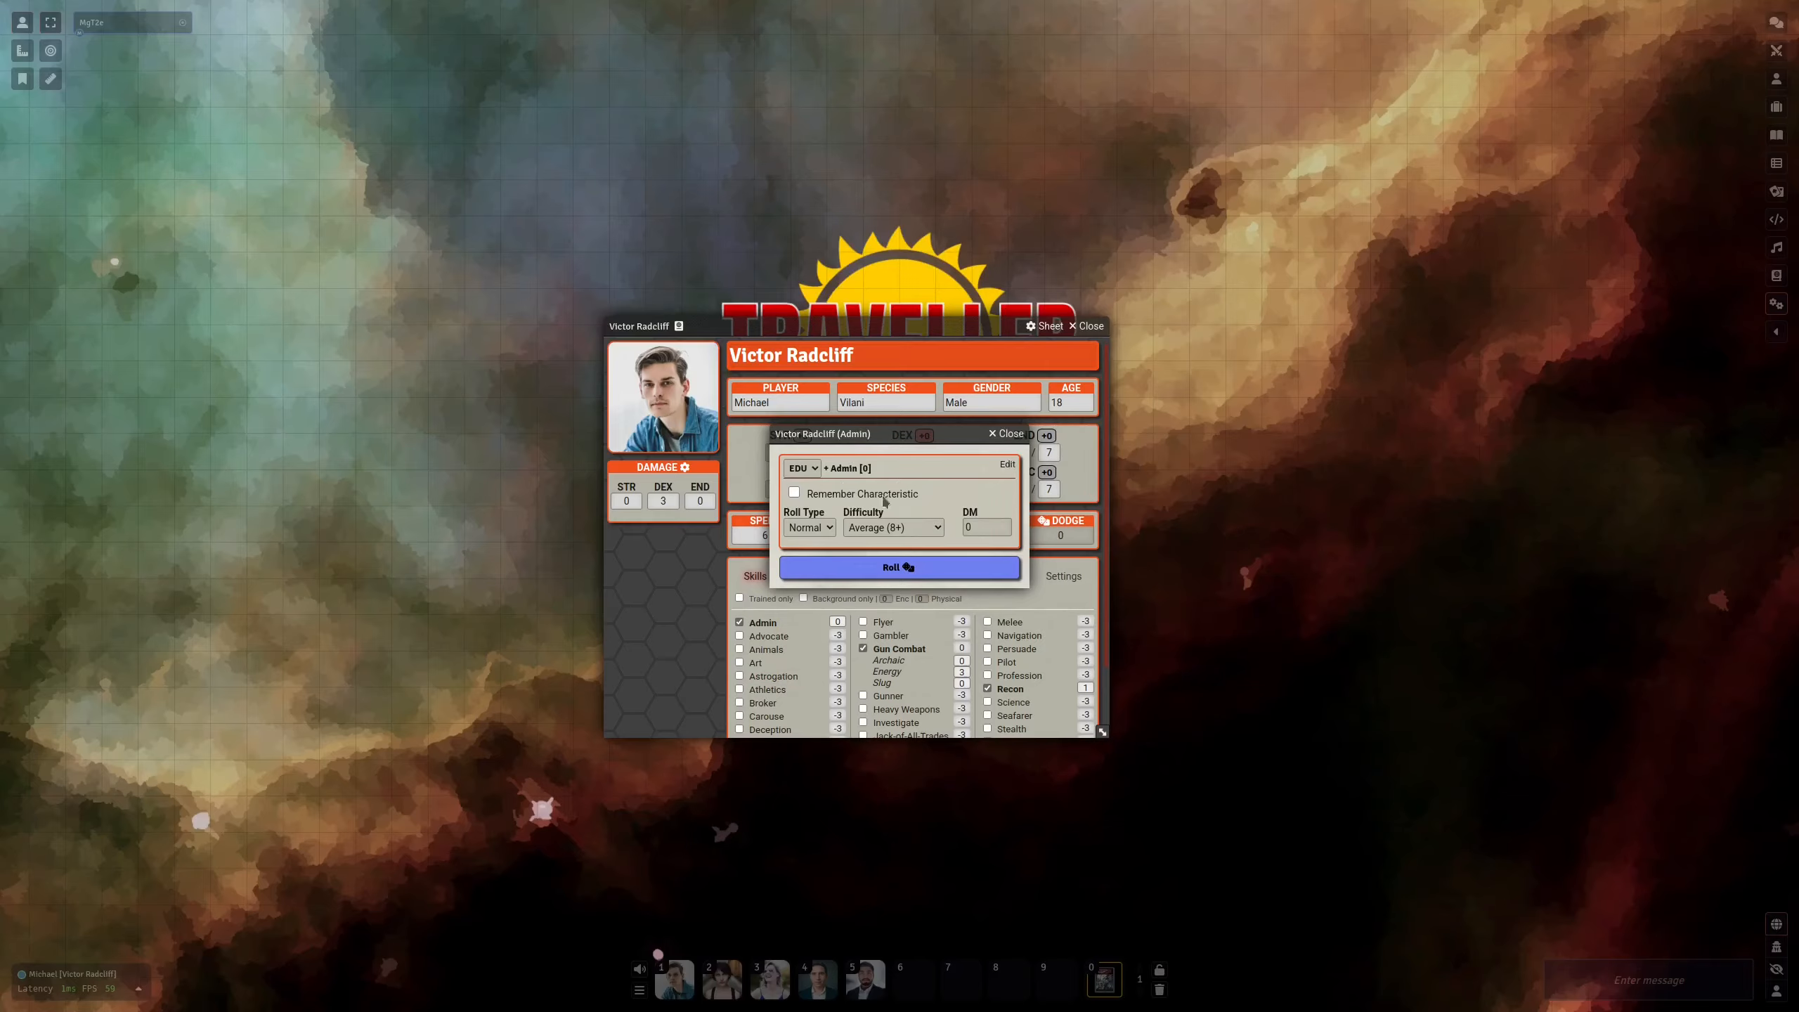
pyautogui.click(932, 528)
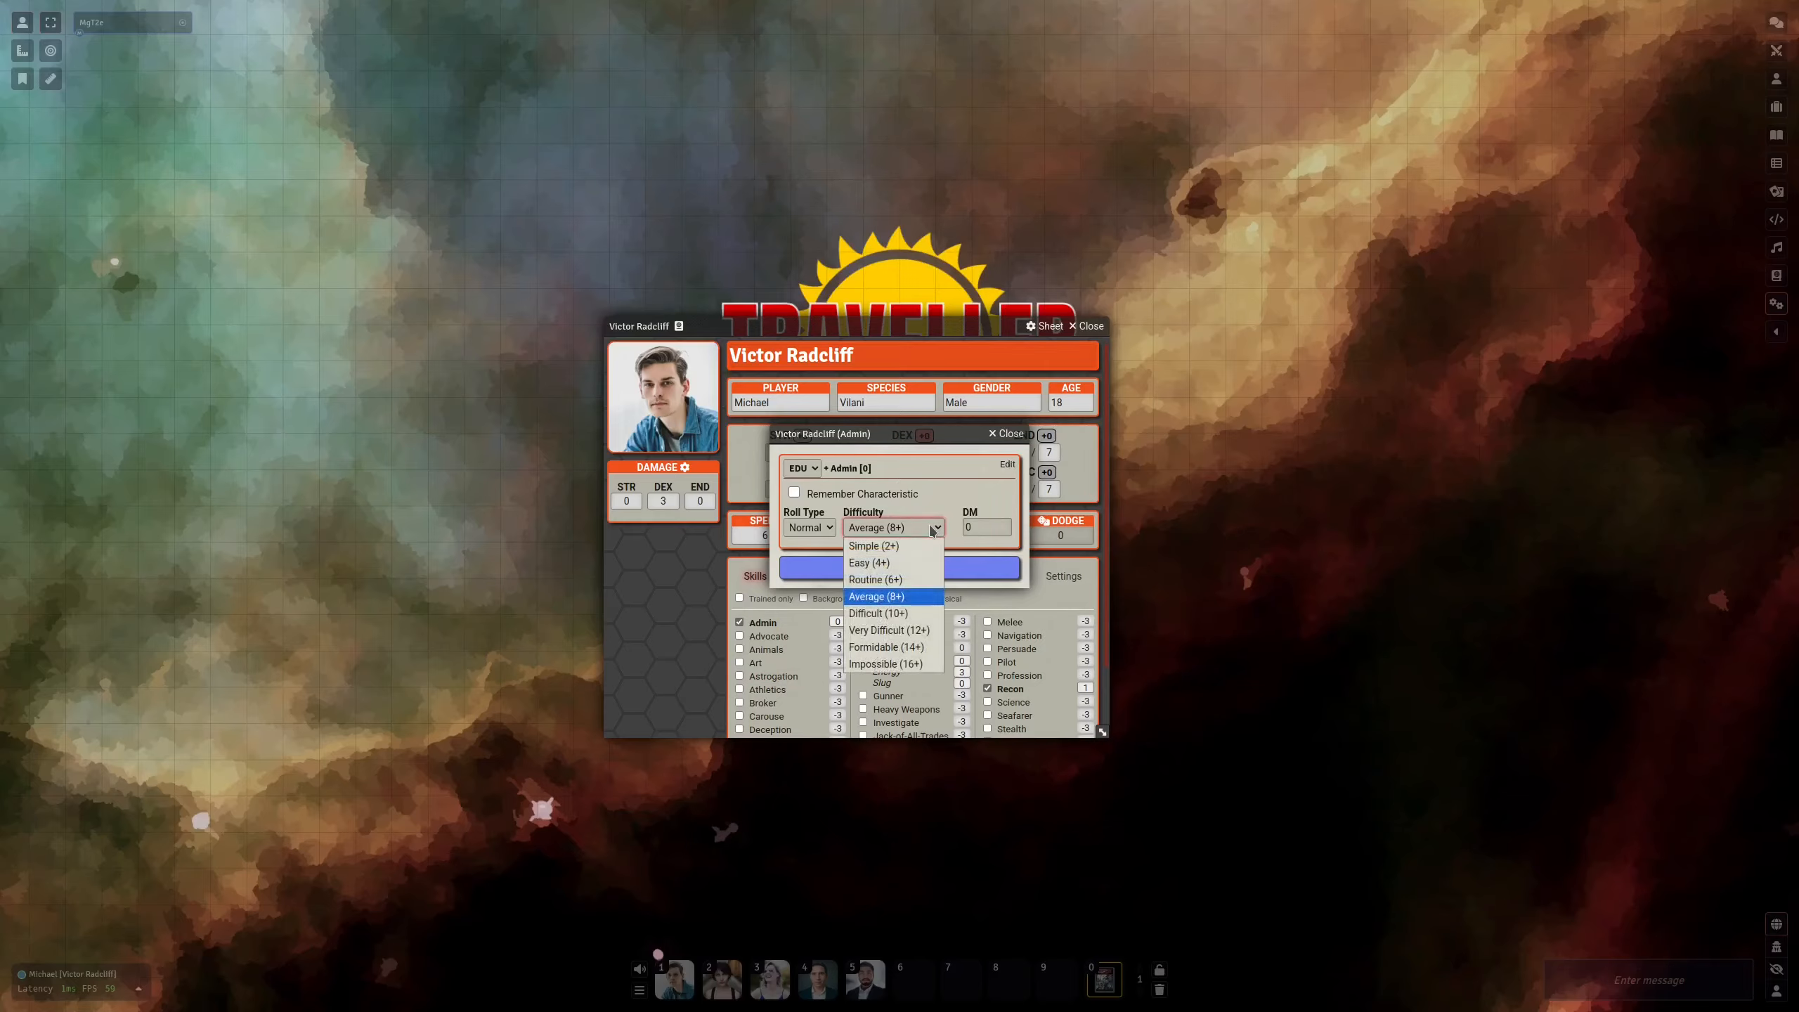
pyautogui.click(925, 613)
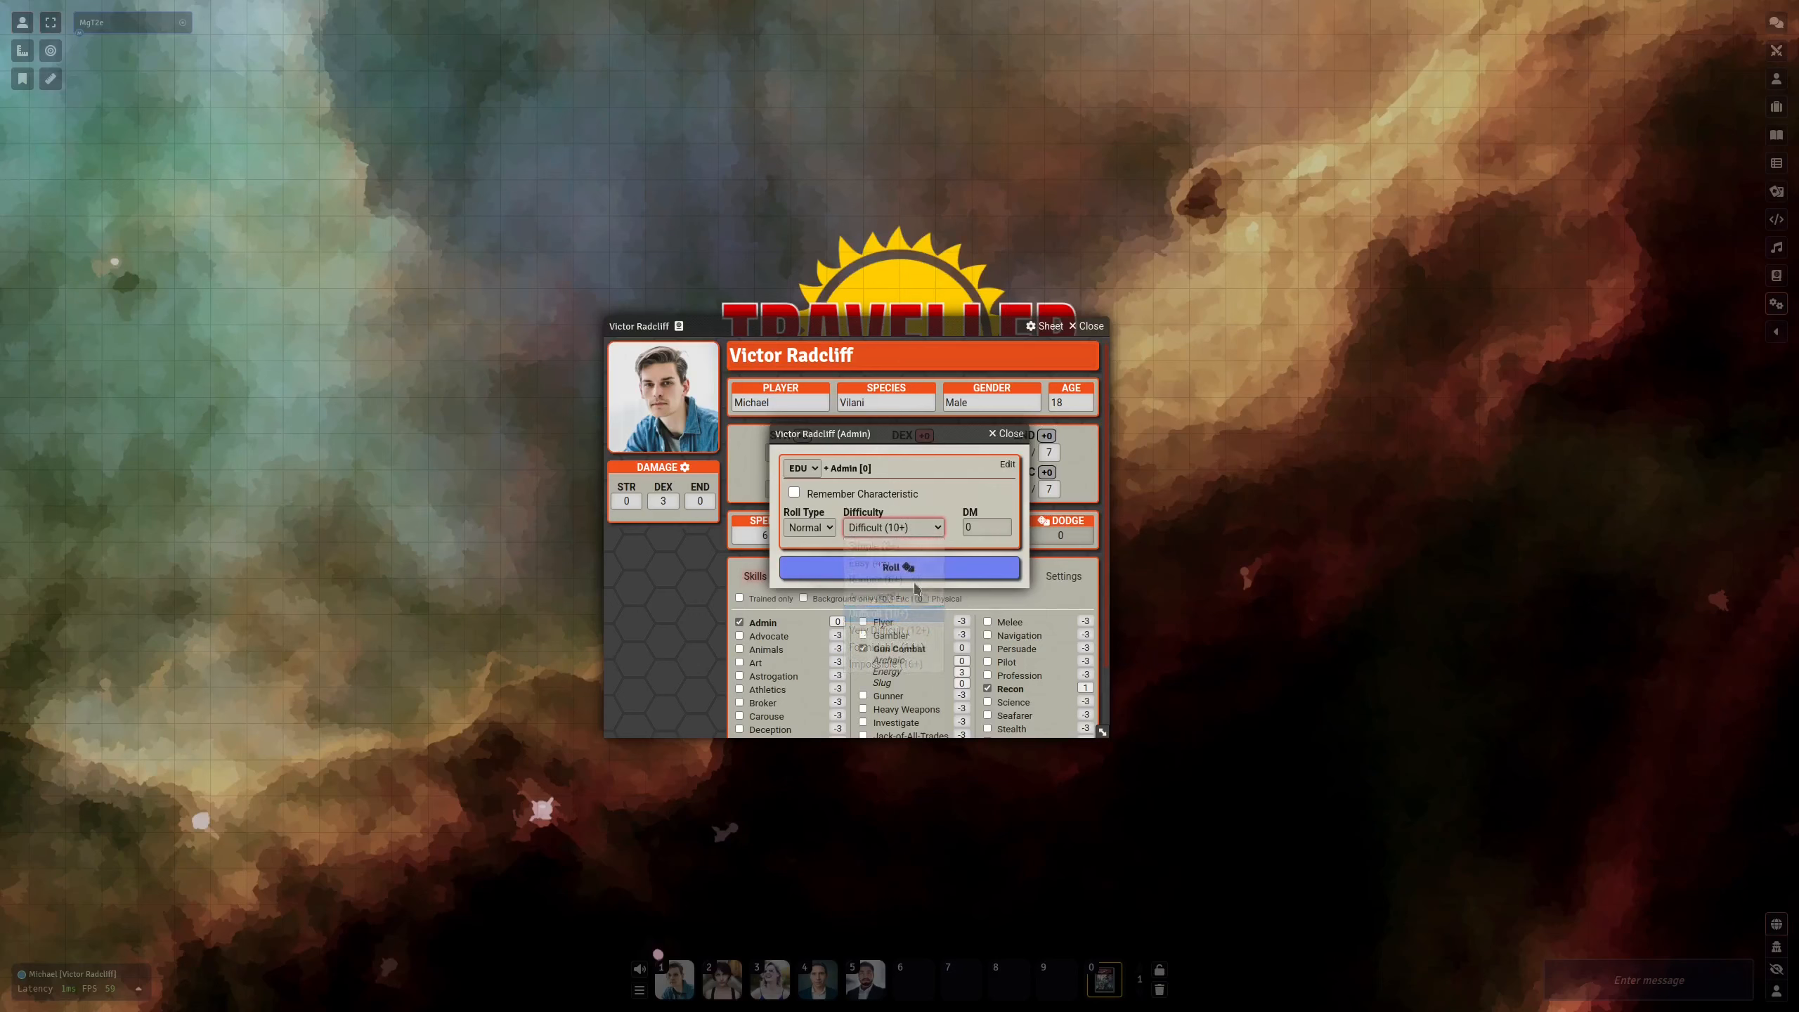
pyautogui.click(832, 530)
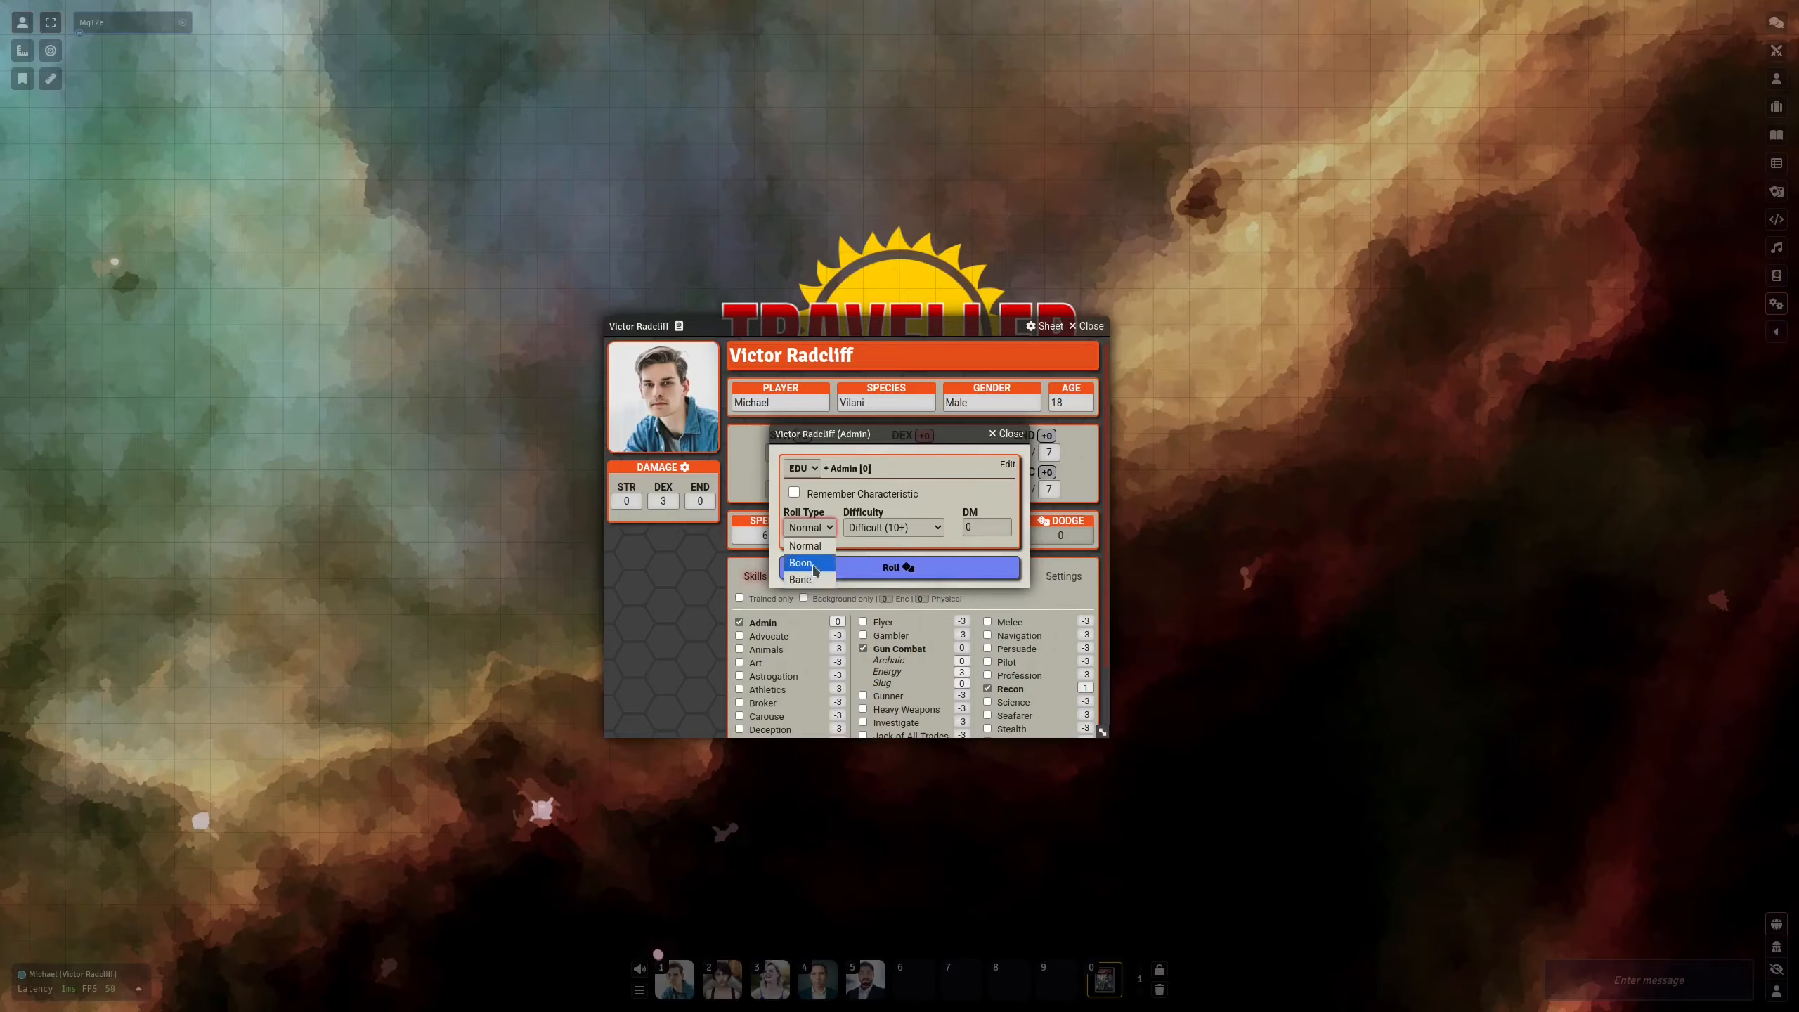
pyautogui.press('Escape')
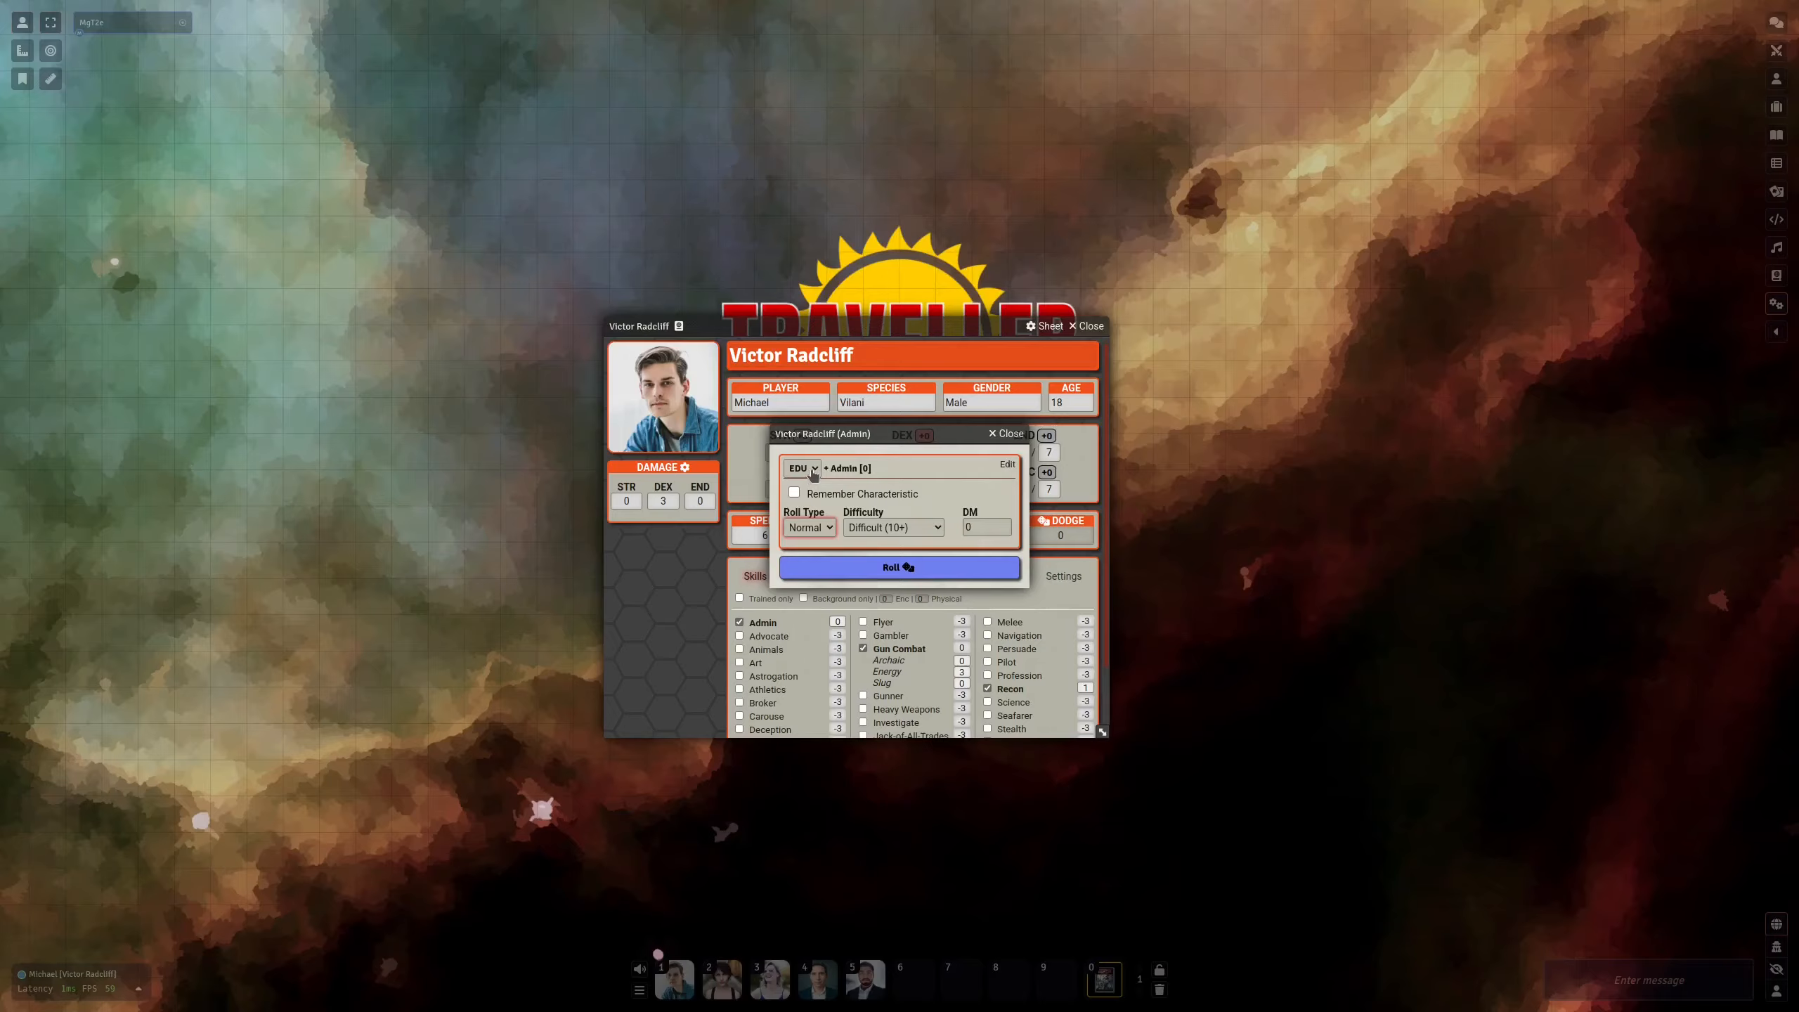
pyautogui.click(814, 472)
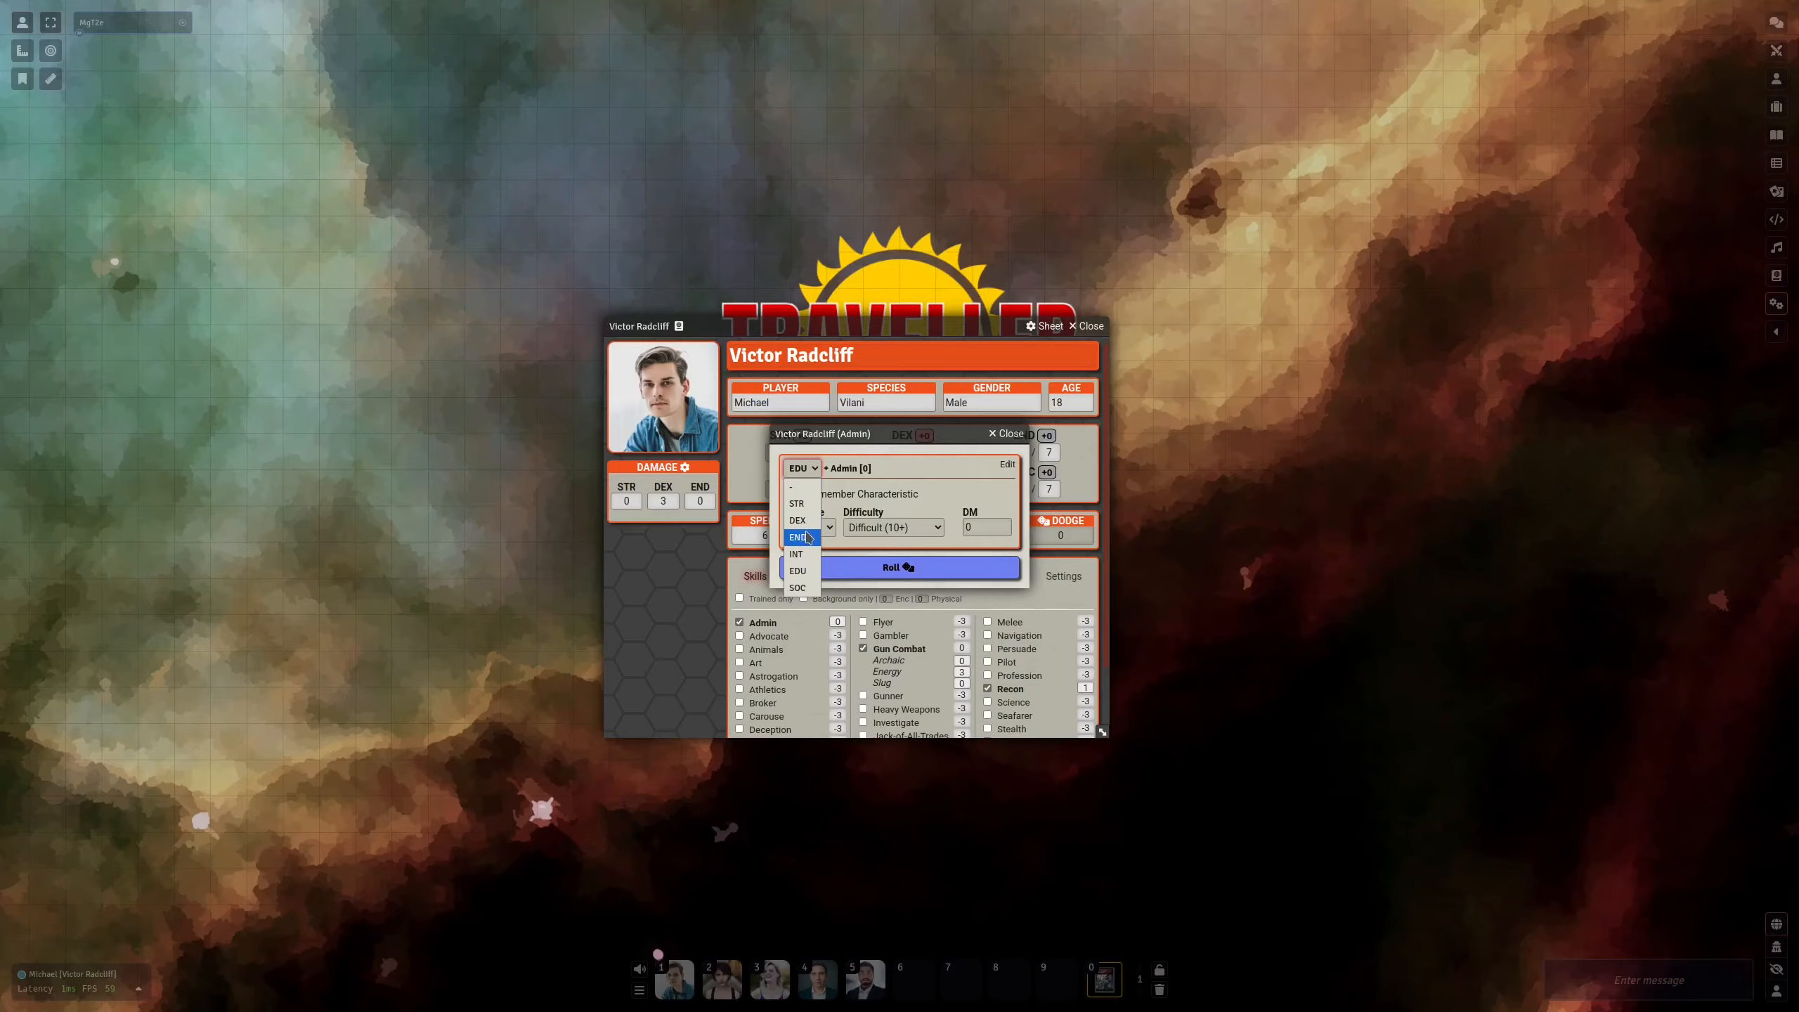
pyautogui.click(799, 554)
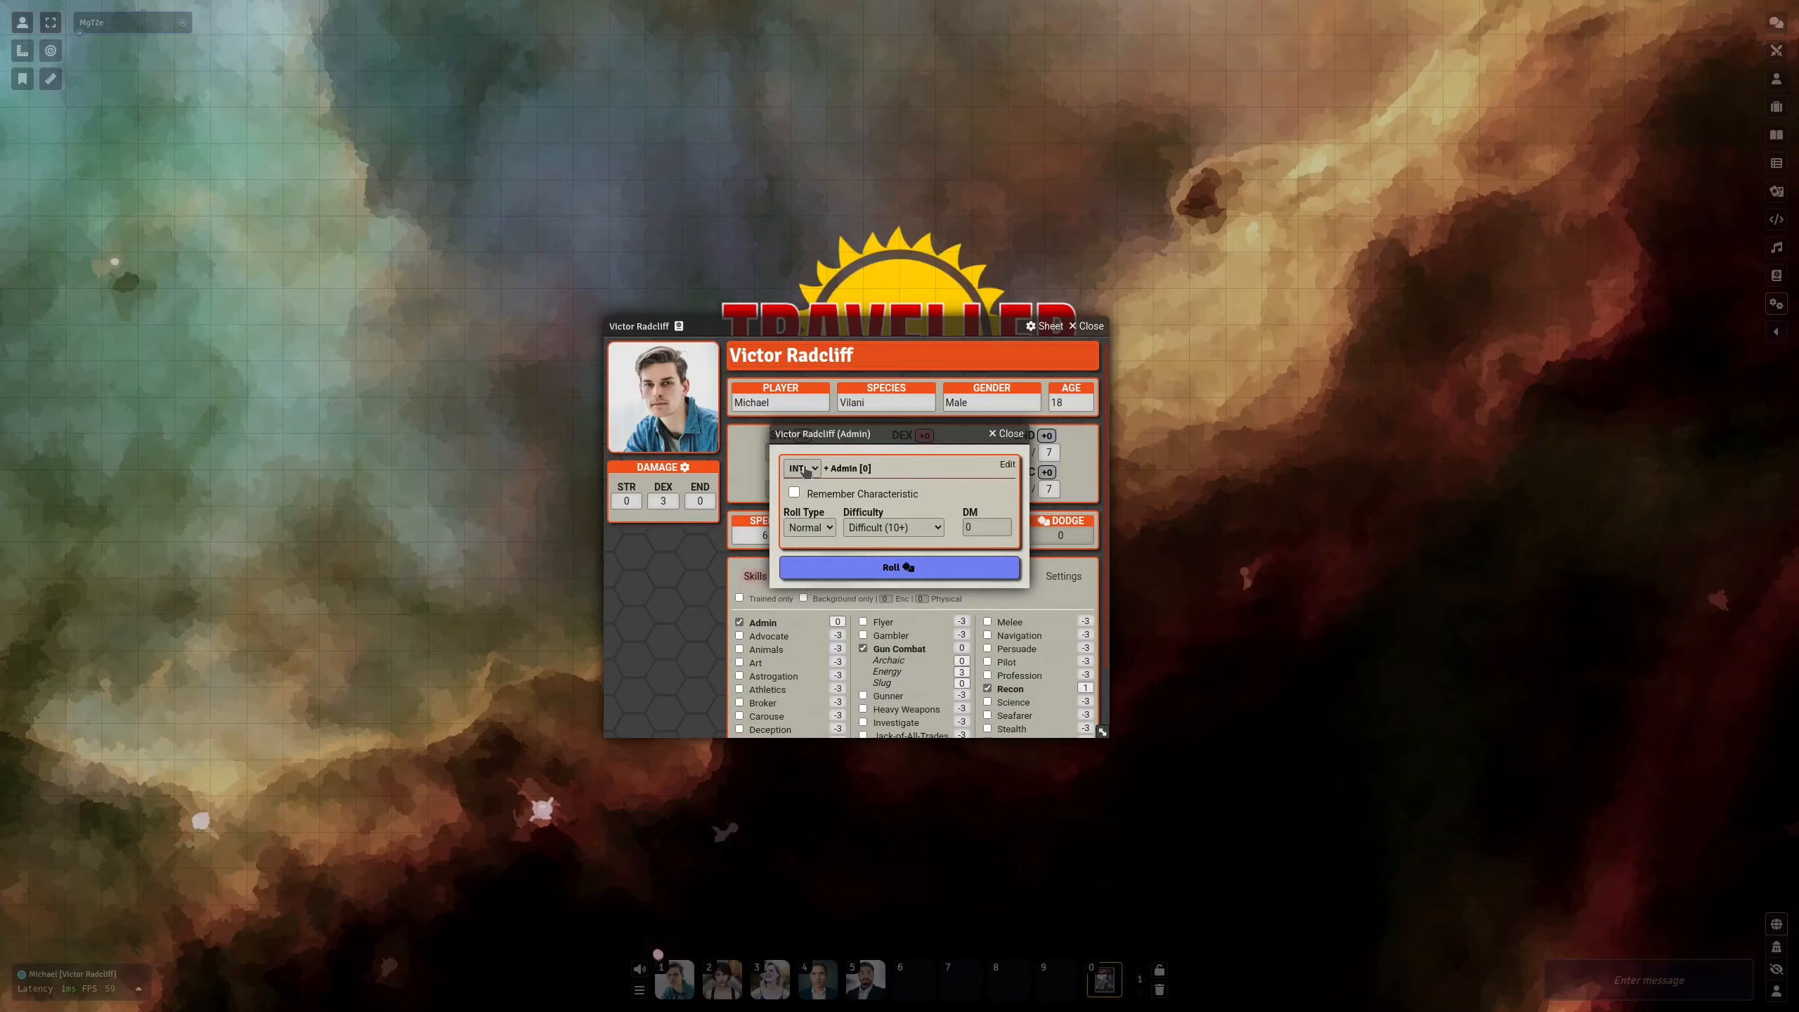
pyautogui.click(794, 494)
pyautogui.click(794, 494)
pyautogui.click(921, 568)
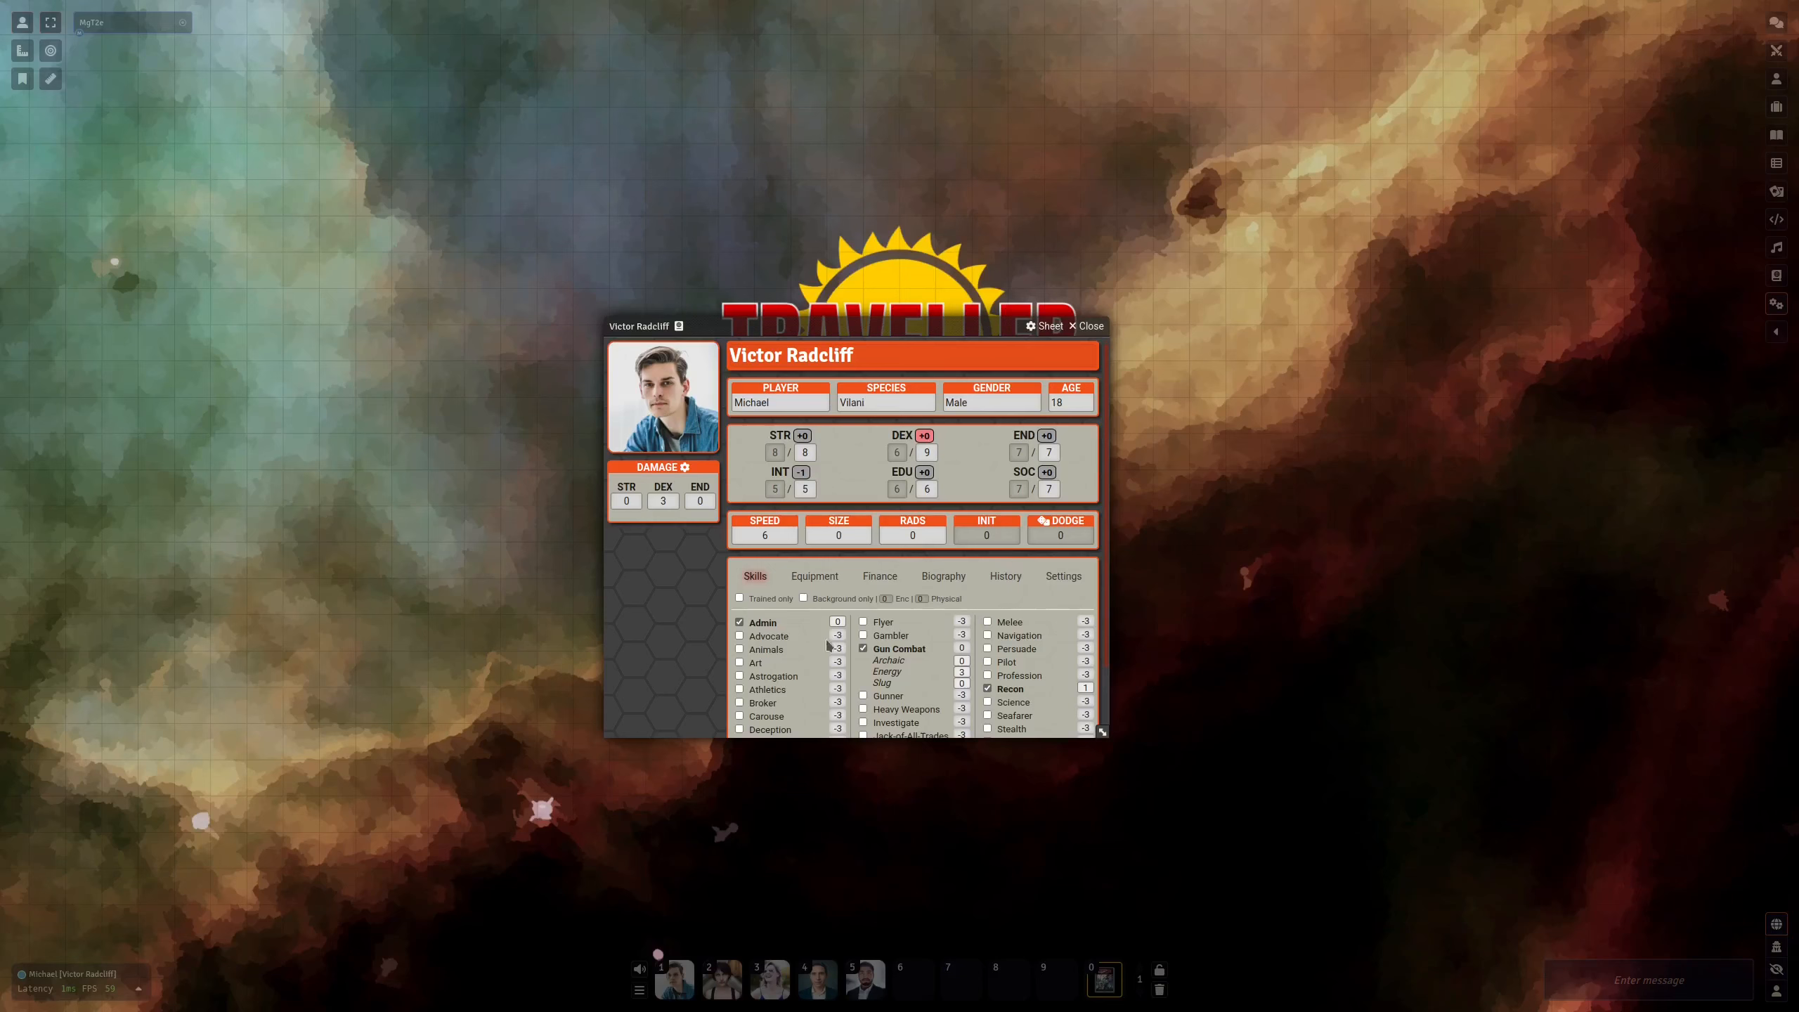
pyautogui.click(887, 671)
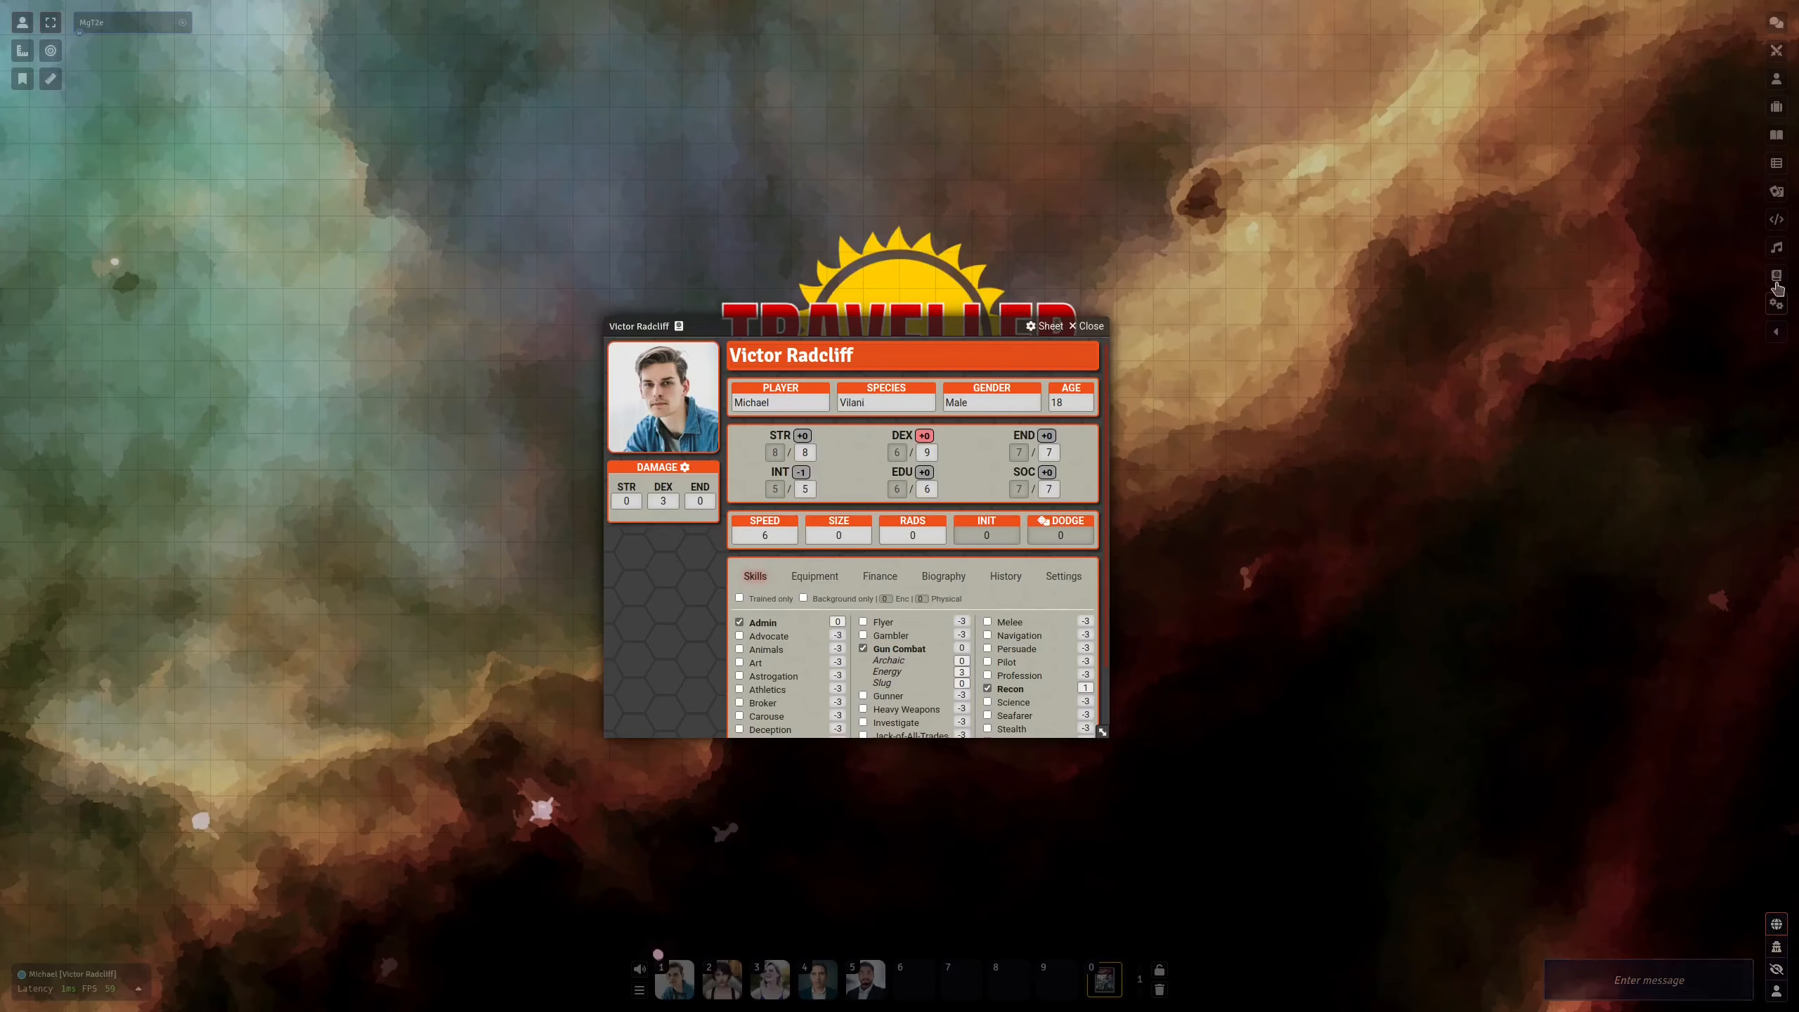
# Turn Default to Quick Rolls on and off again in the Mongoose Traveller 2e game settings, and save the settings
pyautogui.click(1780, 308)
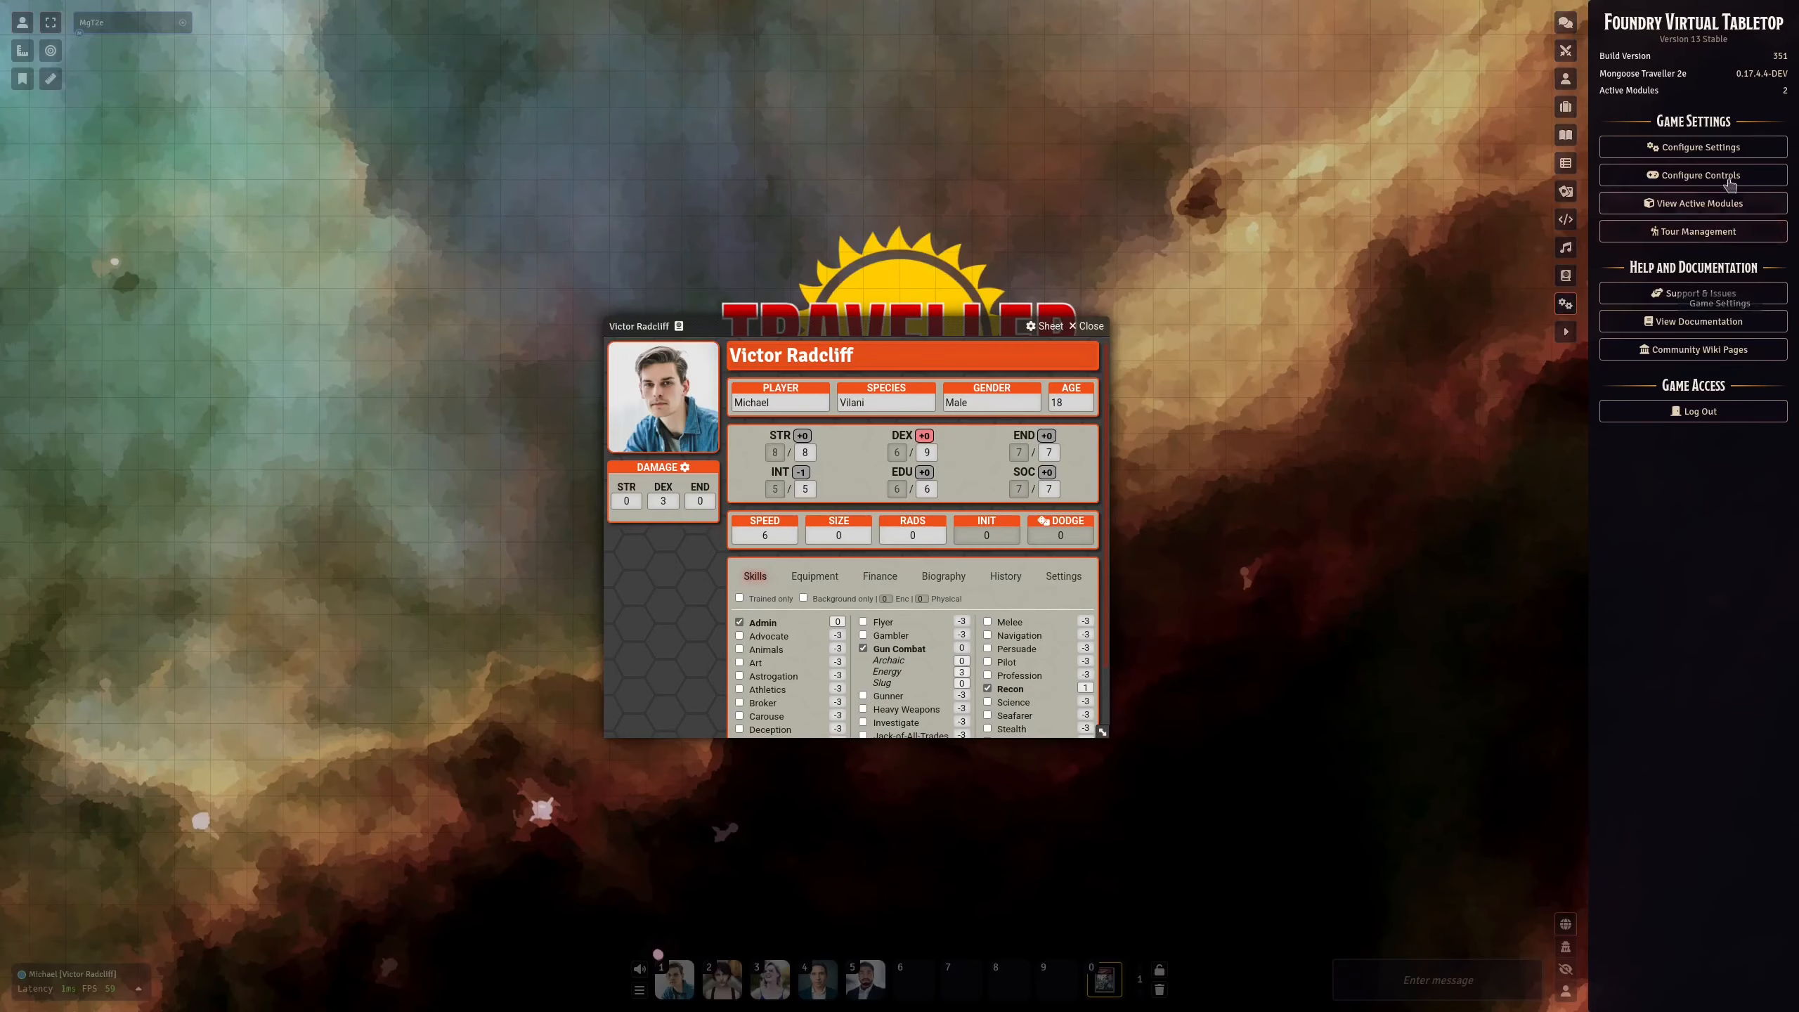
pyautogui.click(1700, 147)
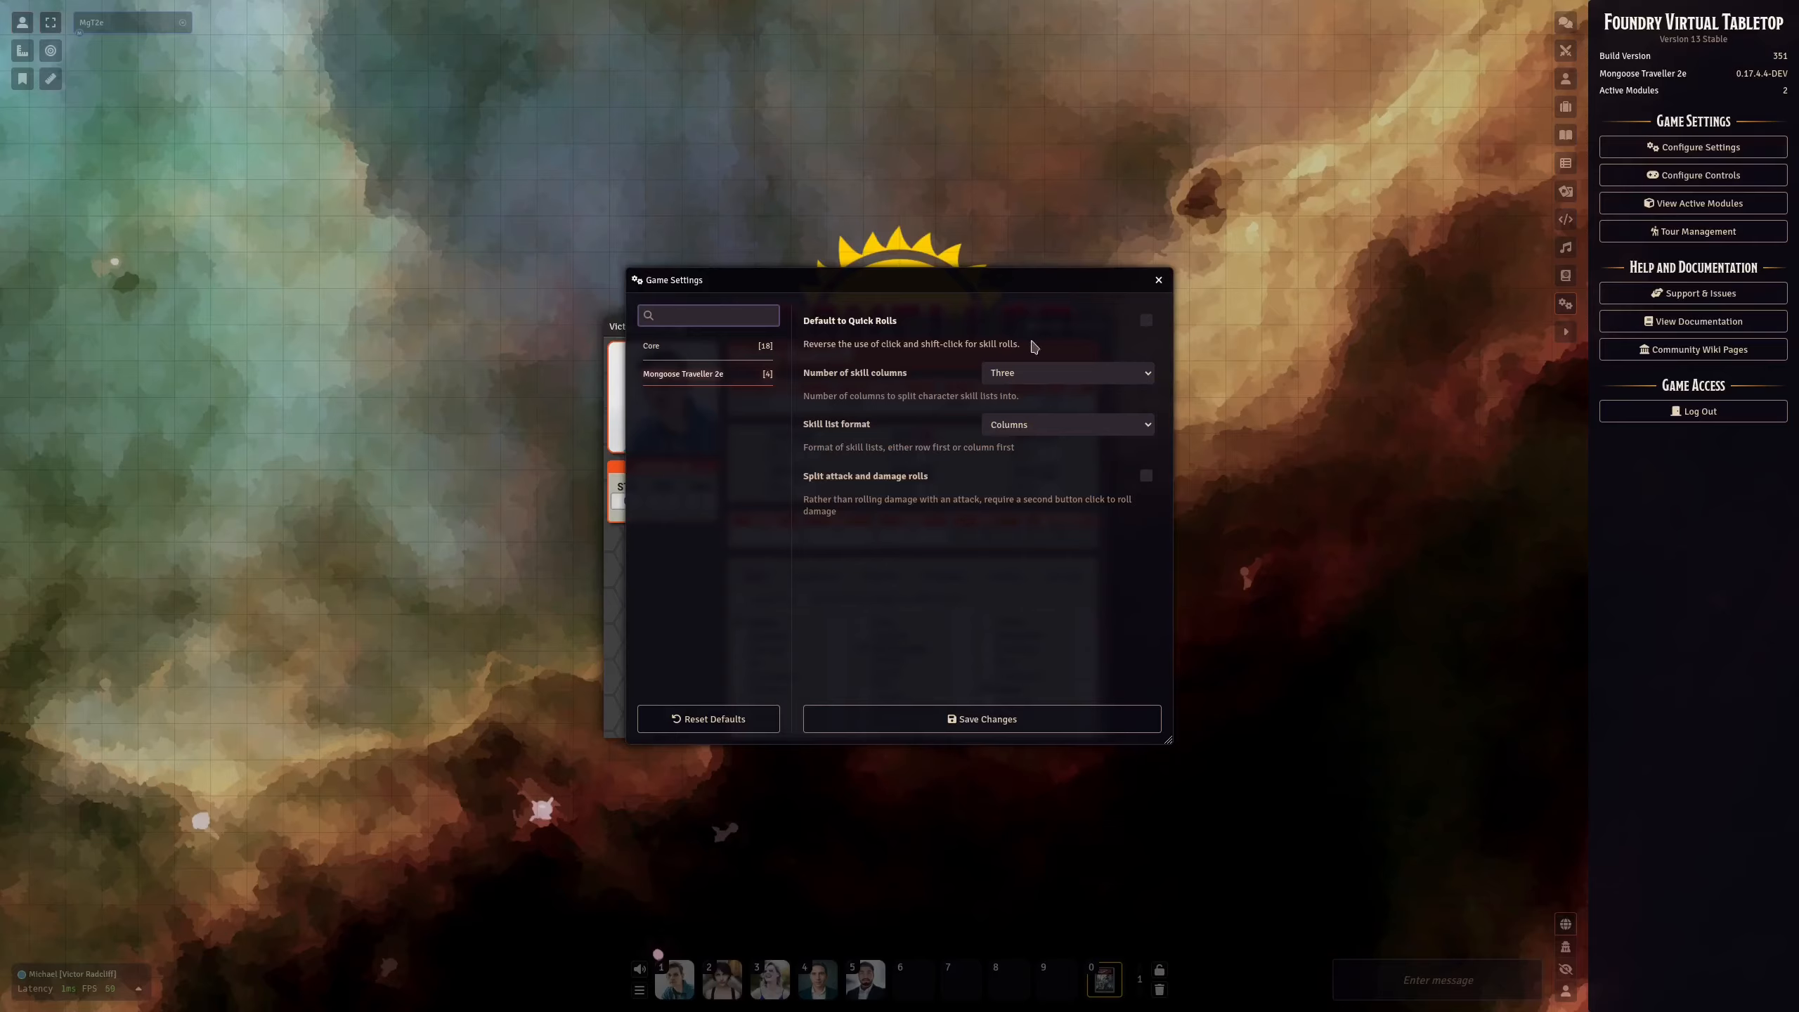
pyautogui.click(701, 372)
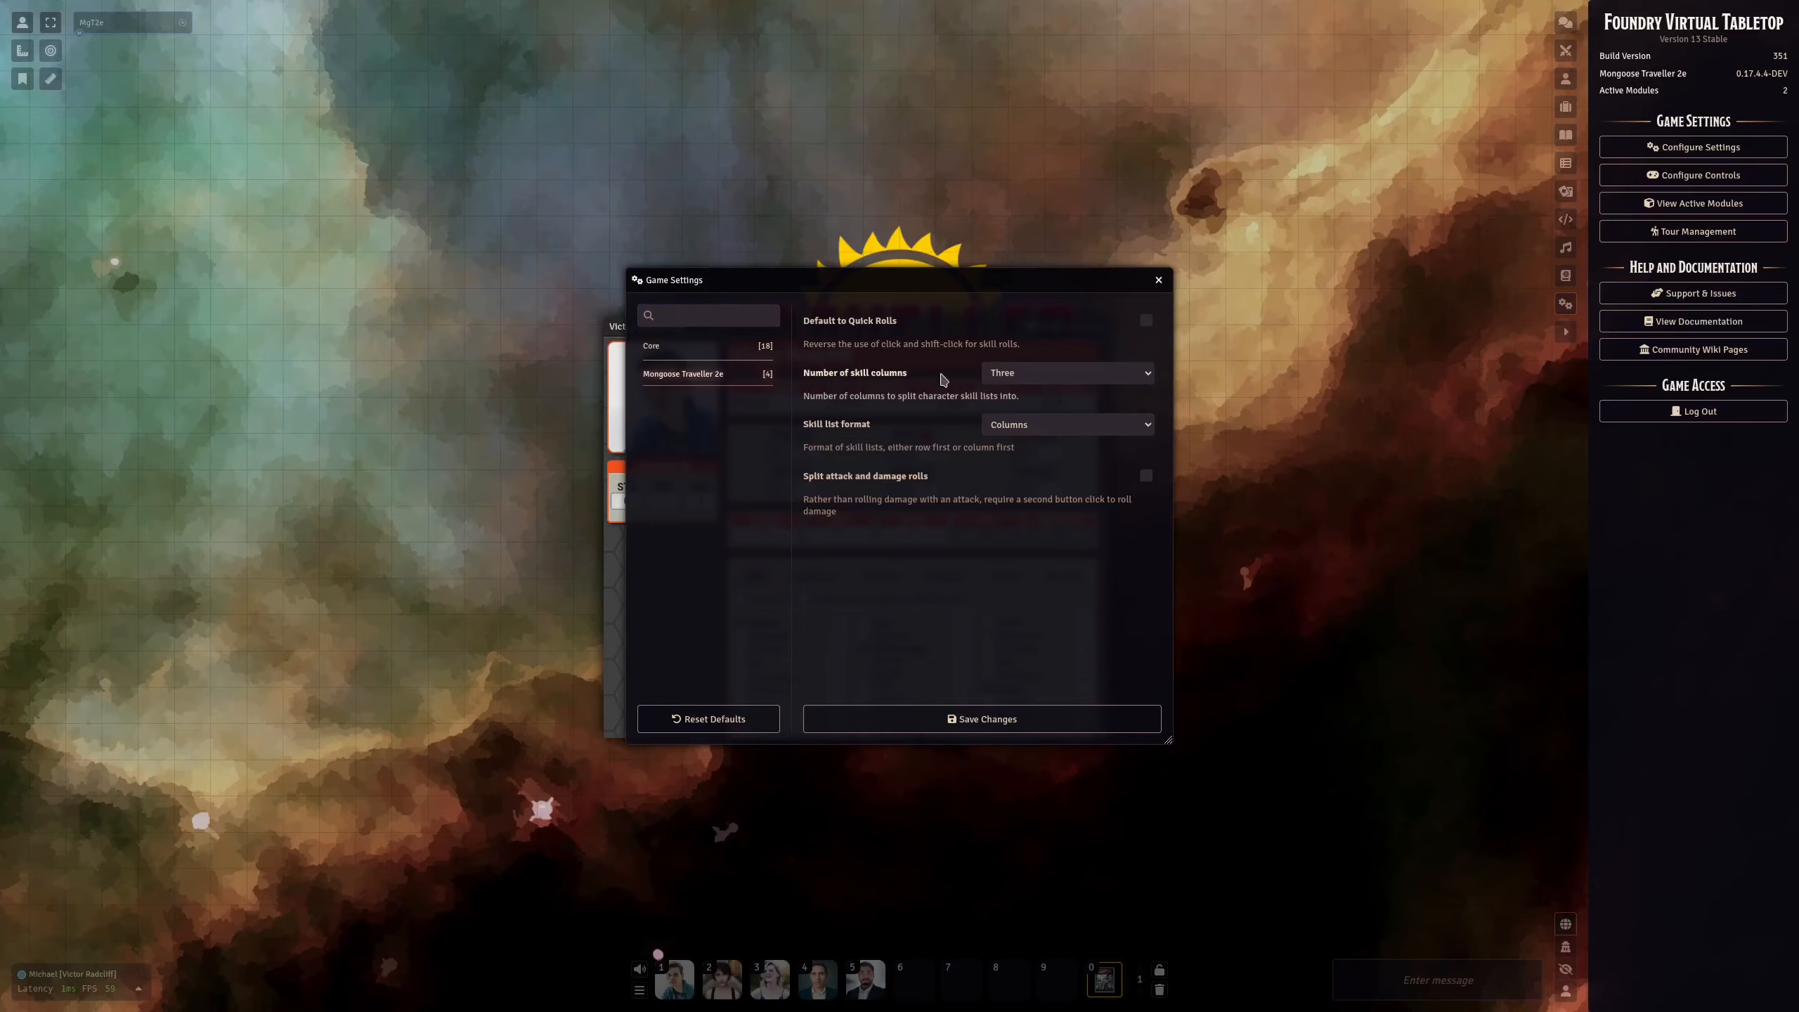
pyautogui.click(1147, 320)
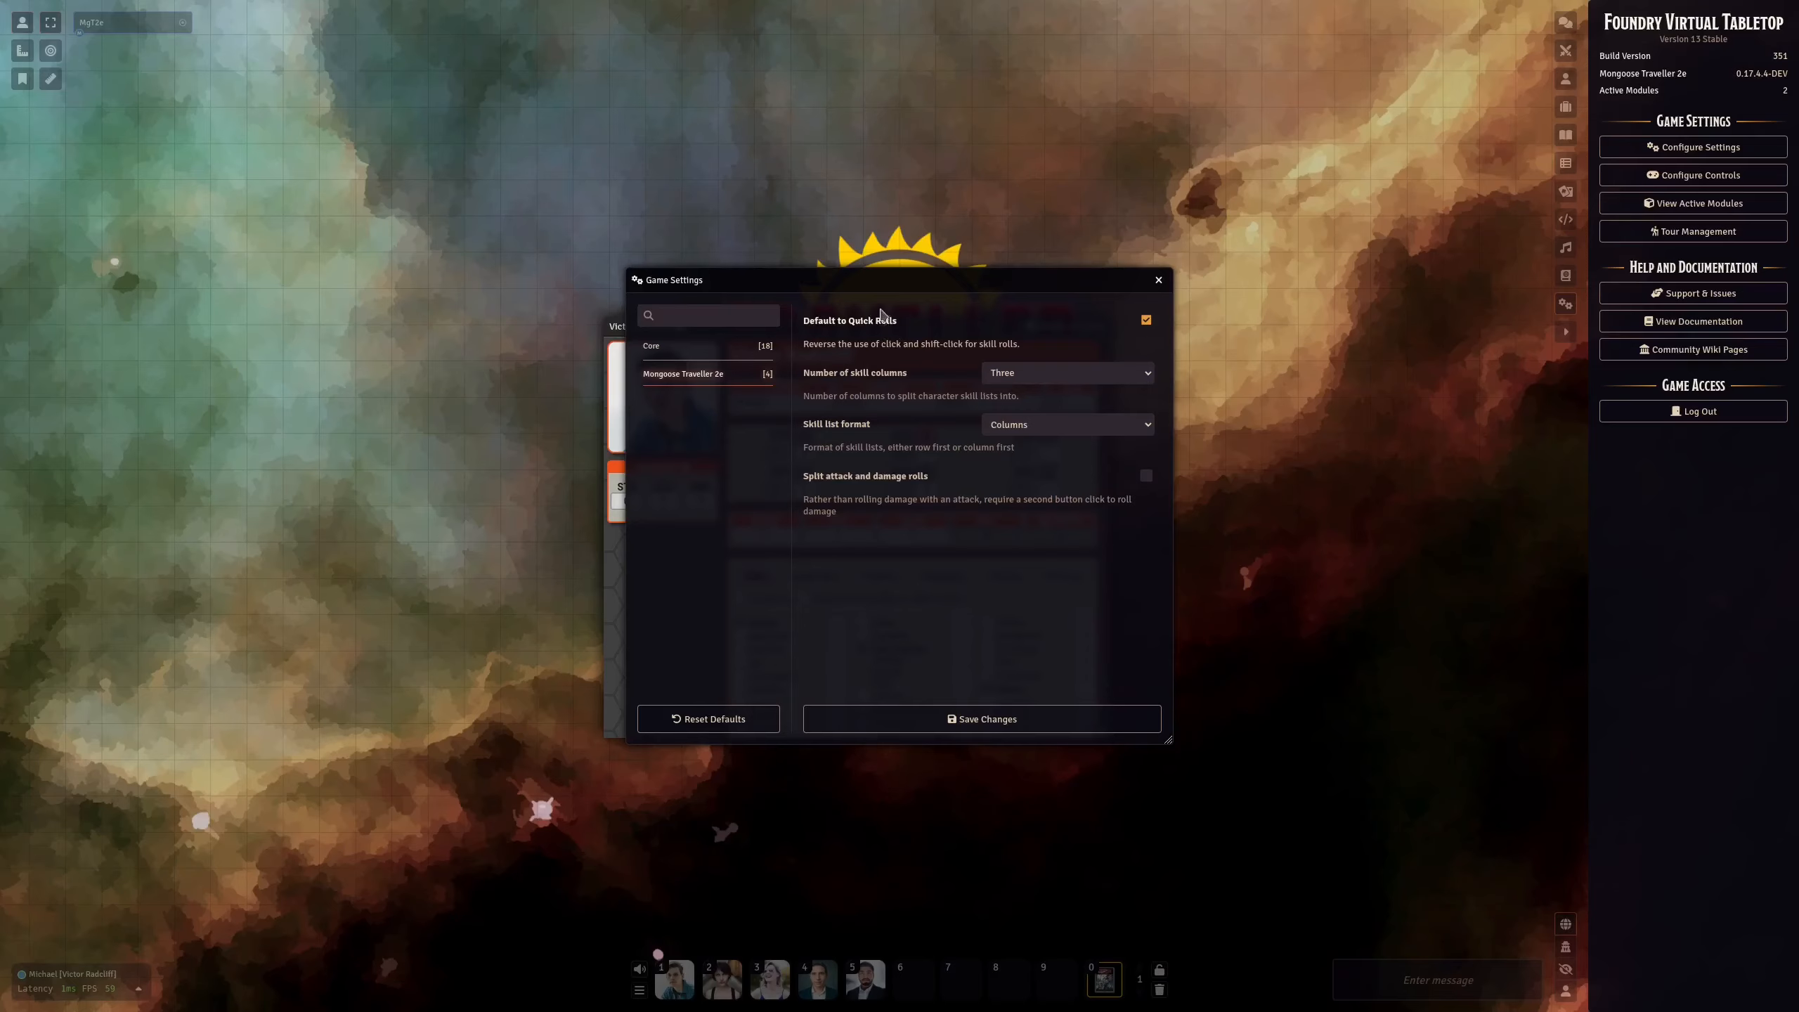
pyautogui.moveTo(1058, 265); pyautogui.dragTo(1130, 251)
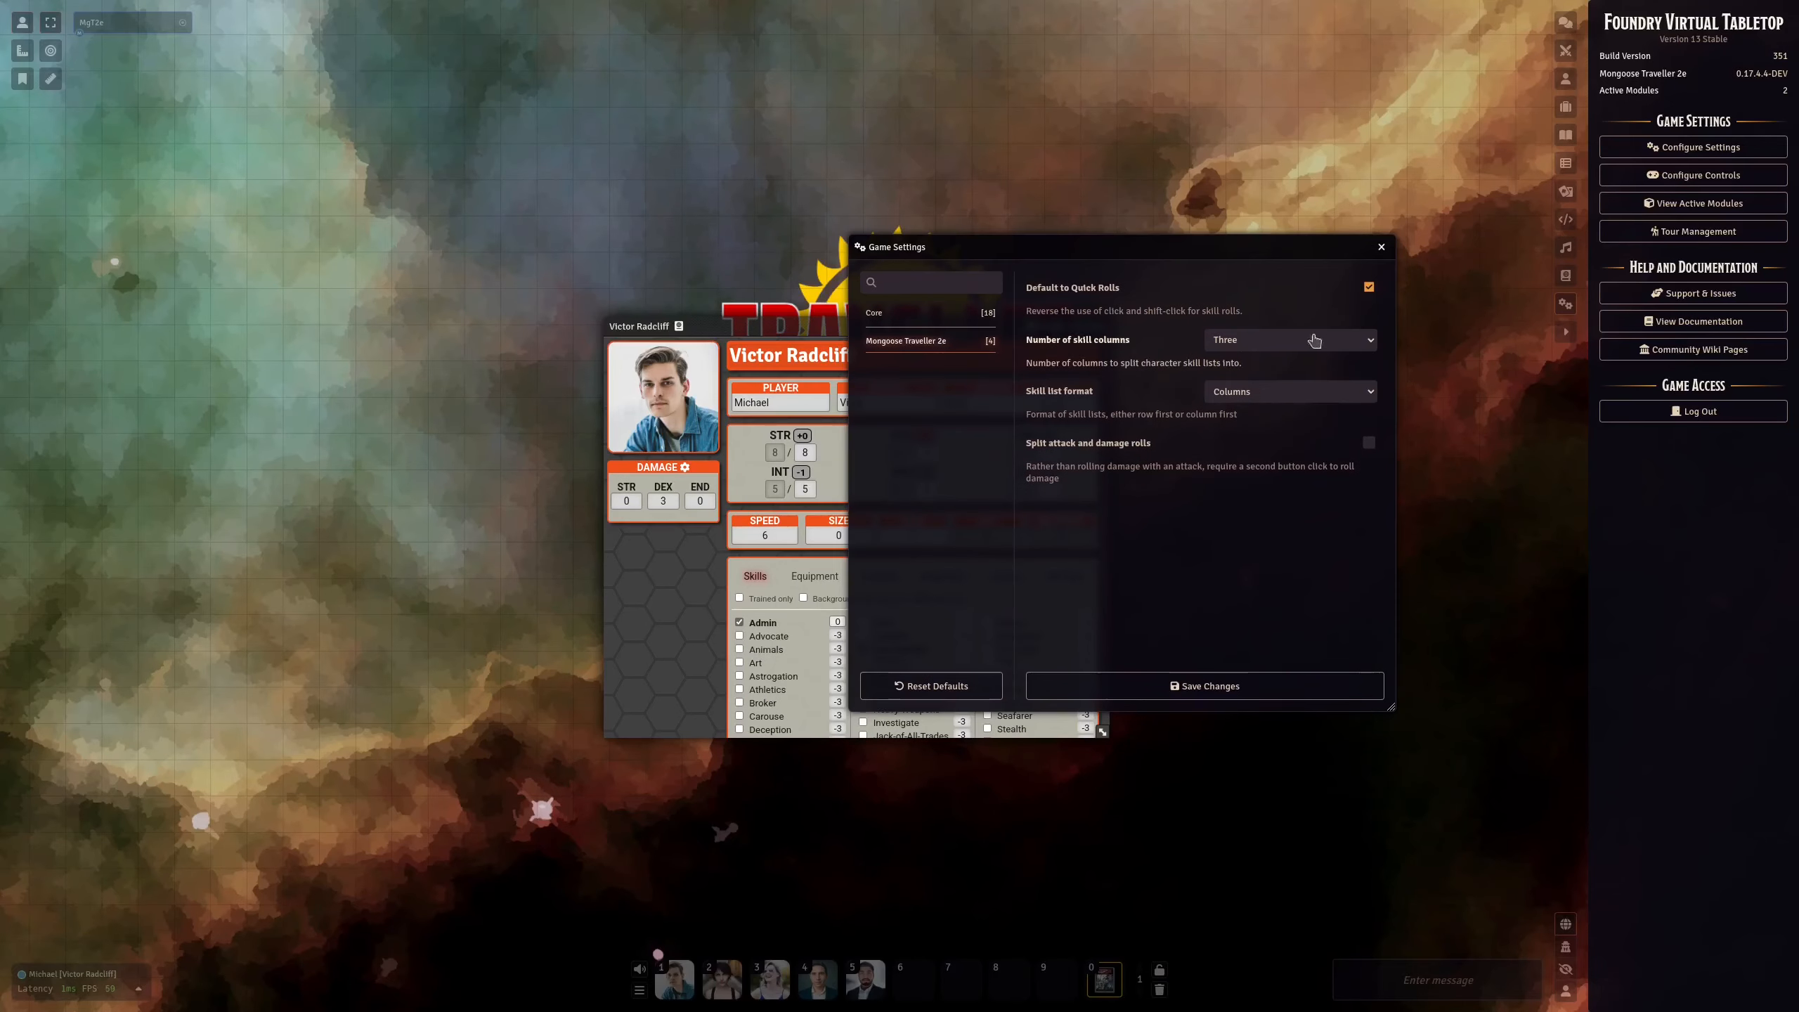
pyautogui.click(1369, 287)
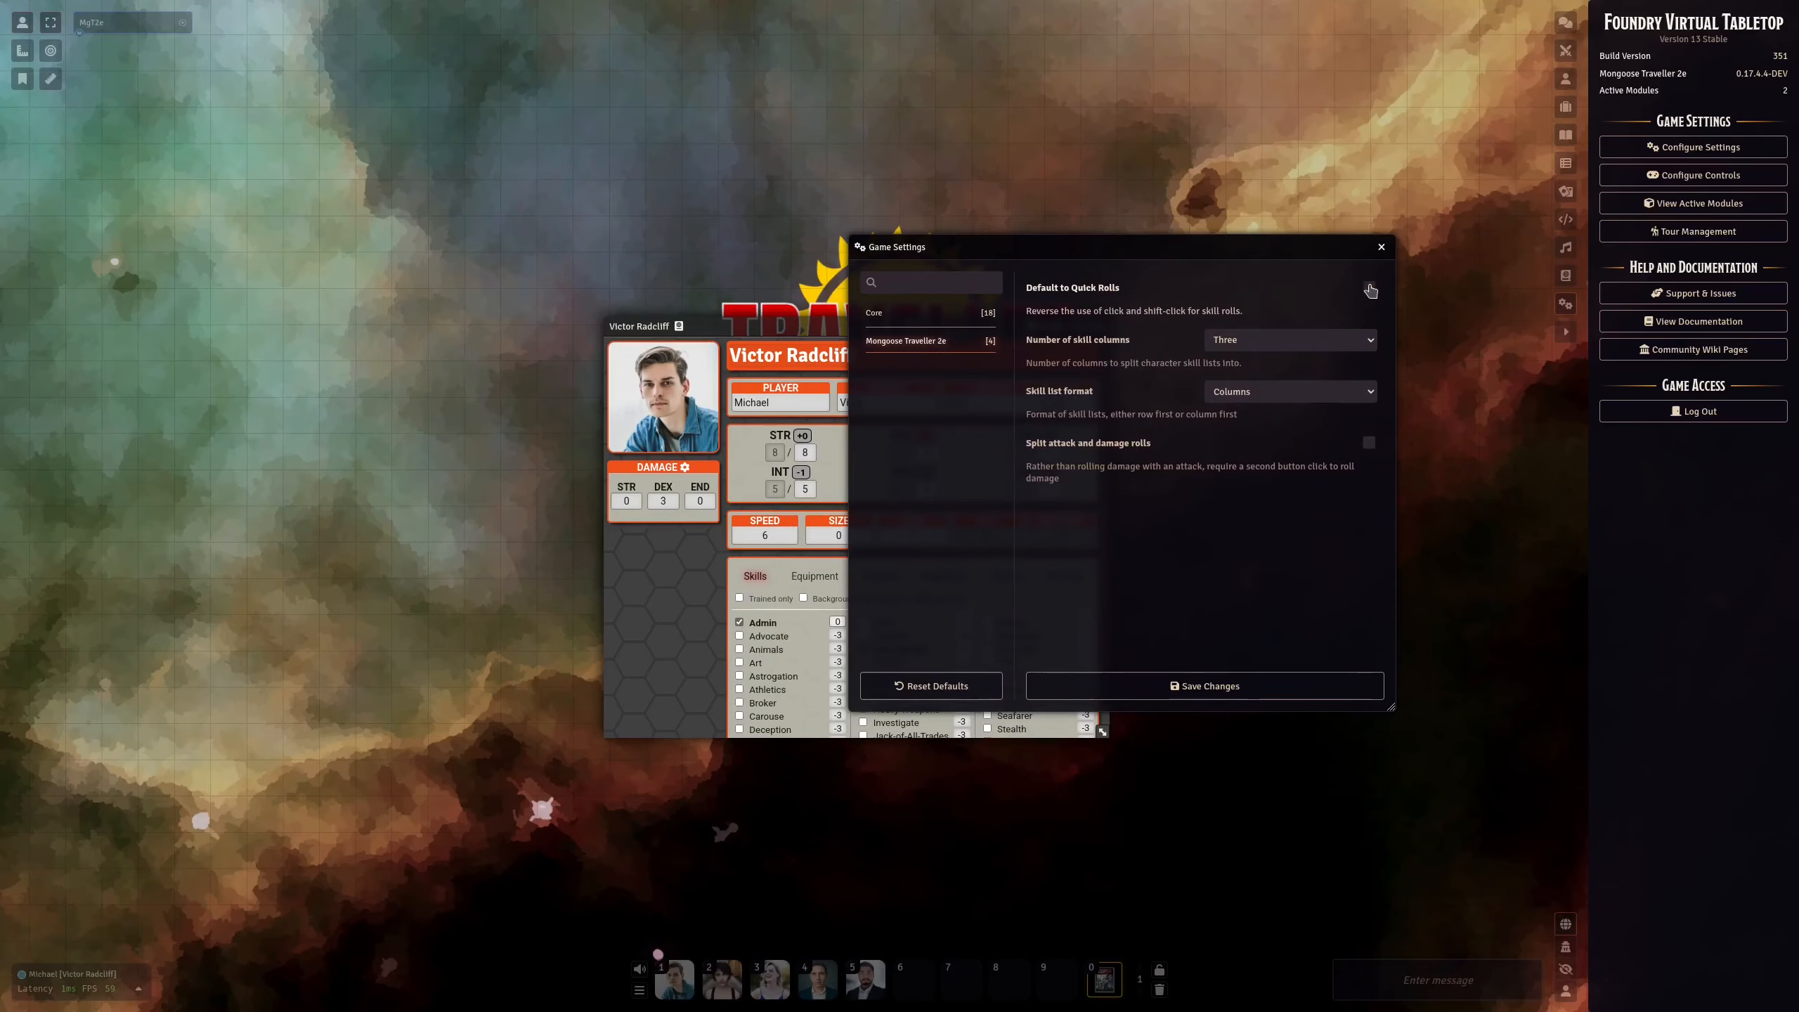
pyautogui.click(1220, 685)
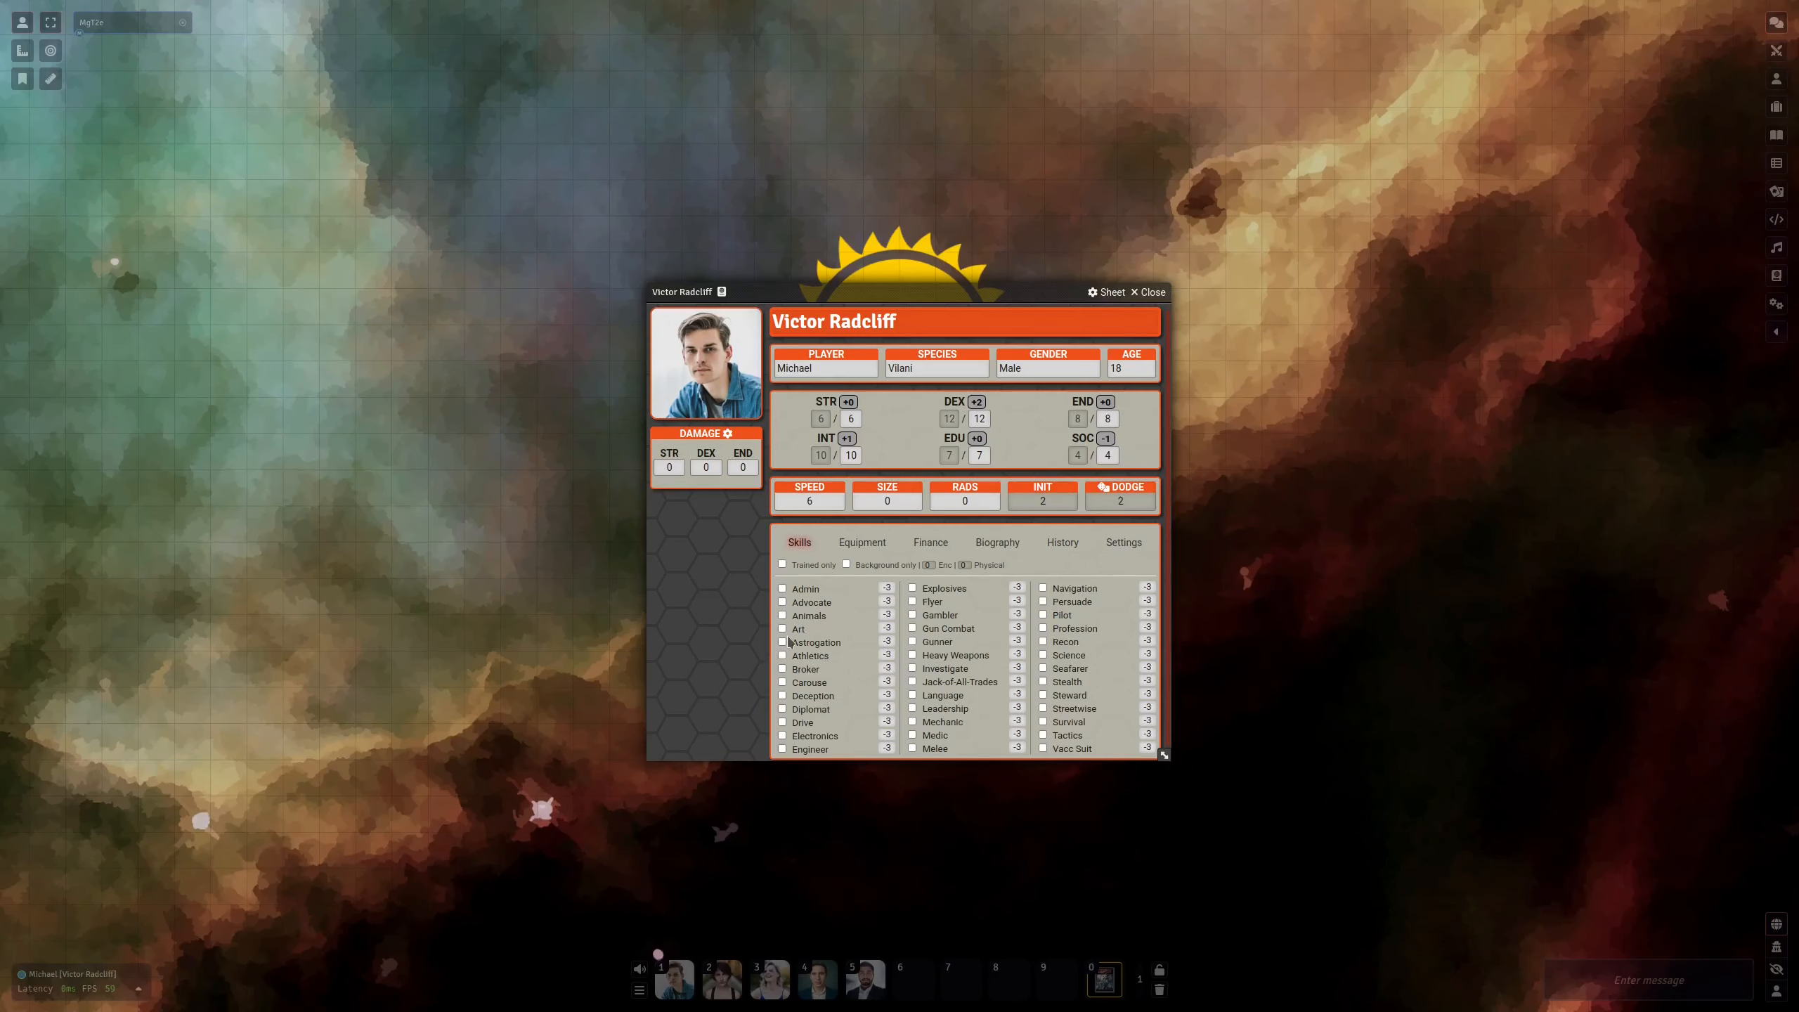
# Give the Advocate skill 3 XP, a Bonus DM of 3 and the skill note "My bonus", and save
pyautogui.click(811, 601)
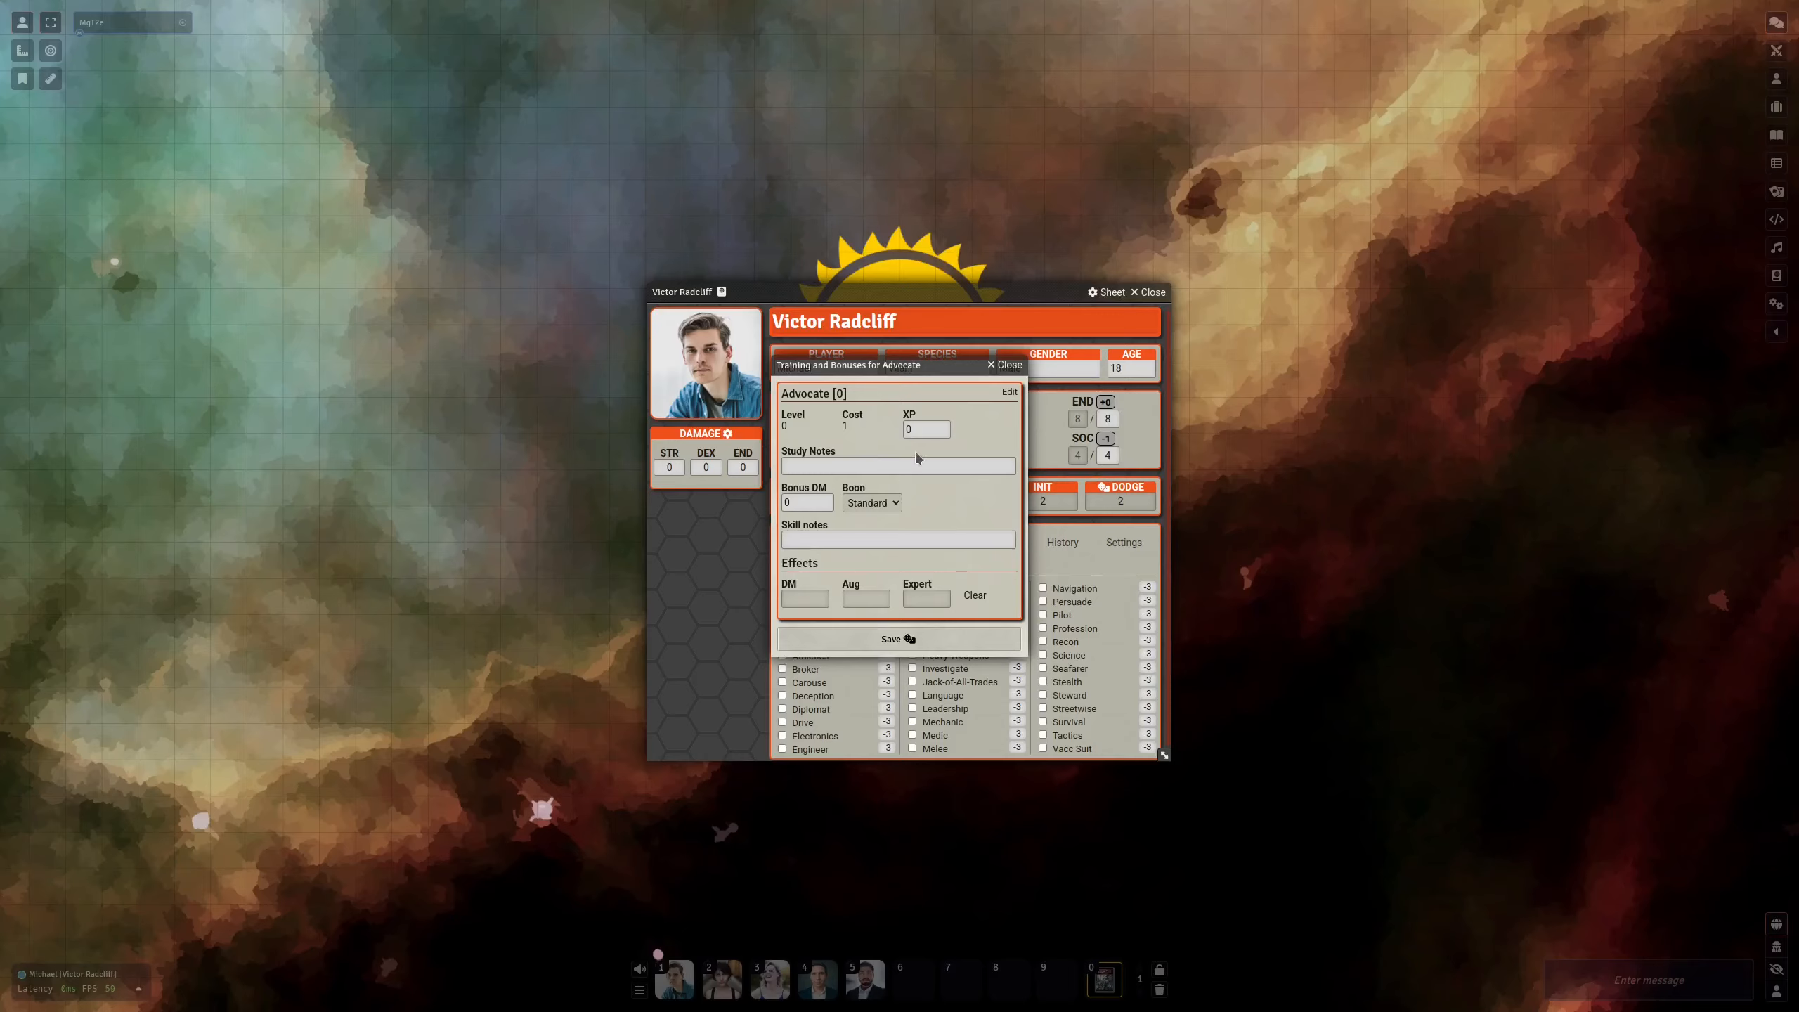
pyautogui.click(918, 427)
pyautogui.write('3')
pyautogui.click(820, 465)
pyautogui.click(807, 501)
pyautogui.click(893, 503)
pyautogui.click(810, 539)
pyautogui.write('My bonus')
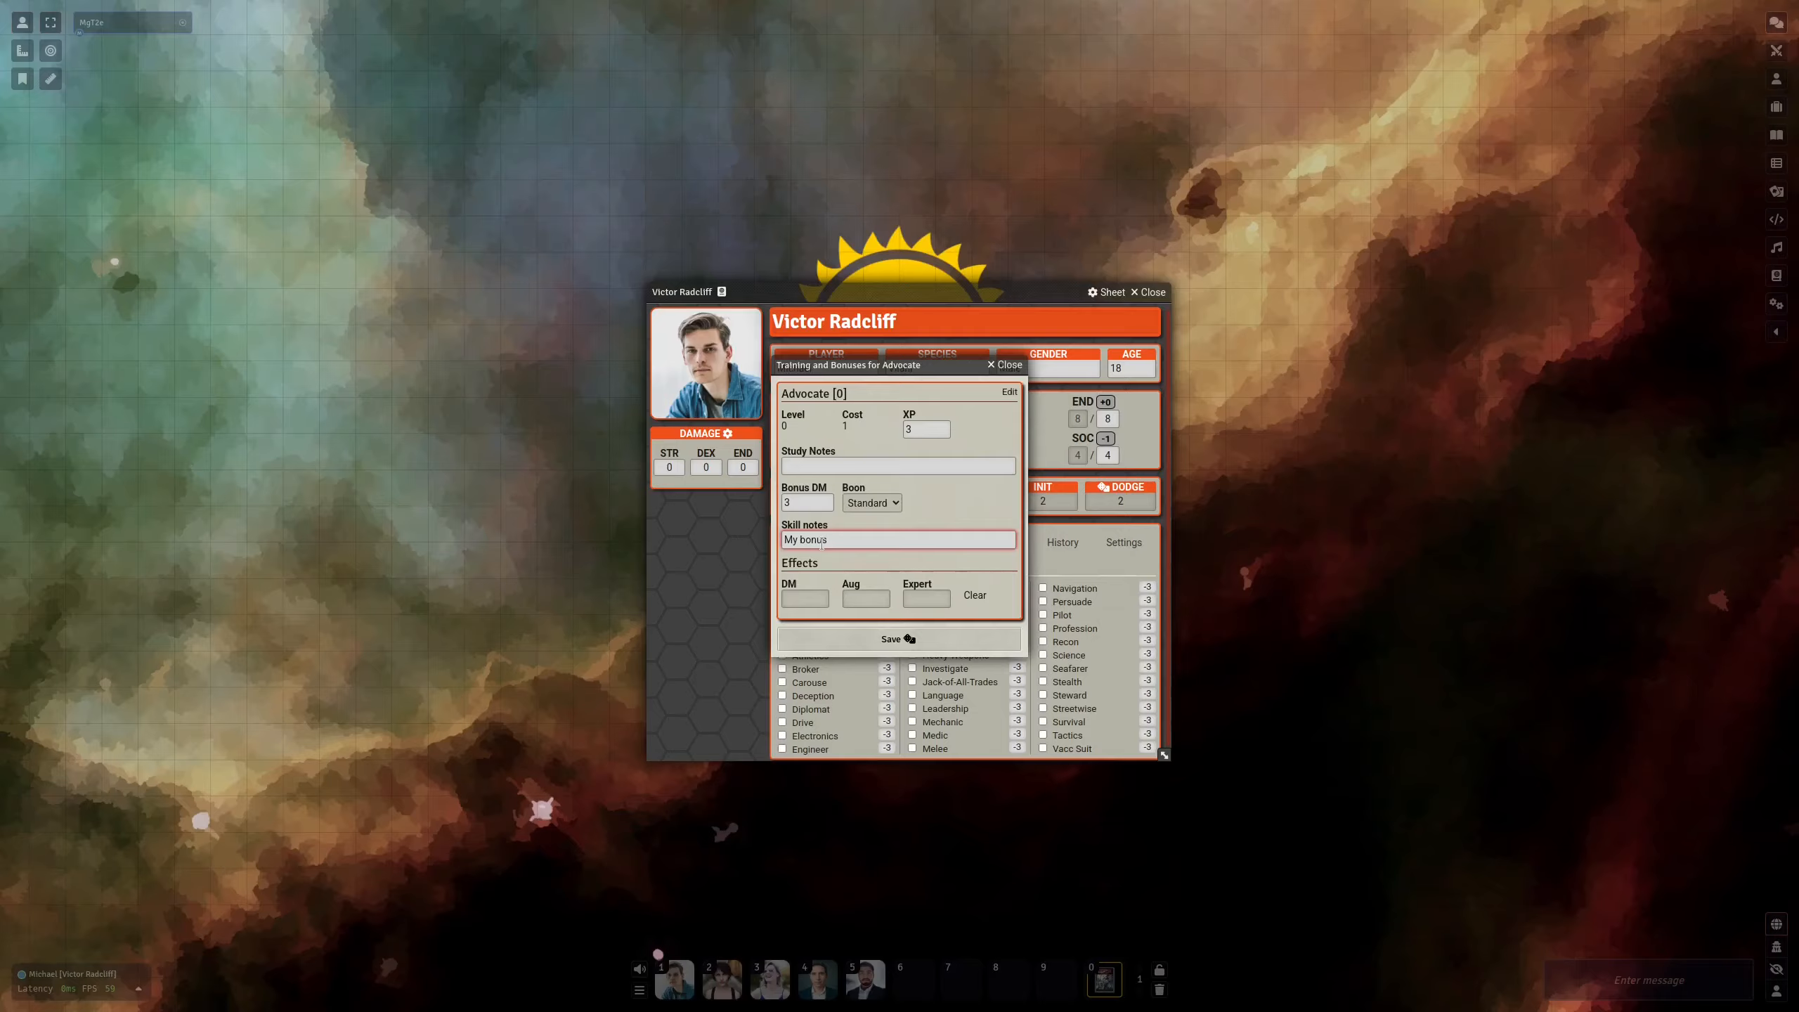
pyautogui.click(874, 523)
pyautogui.click(877, 639)
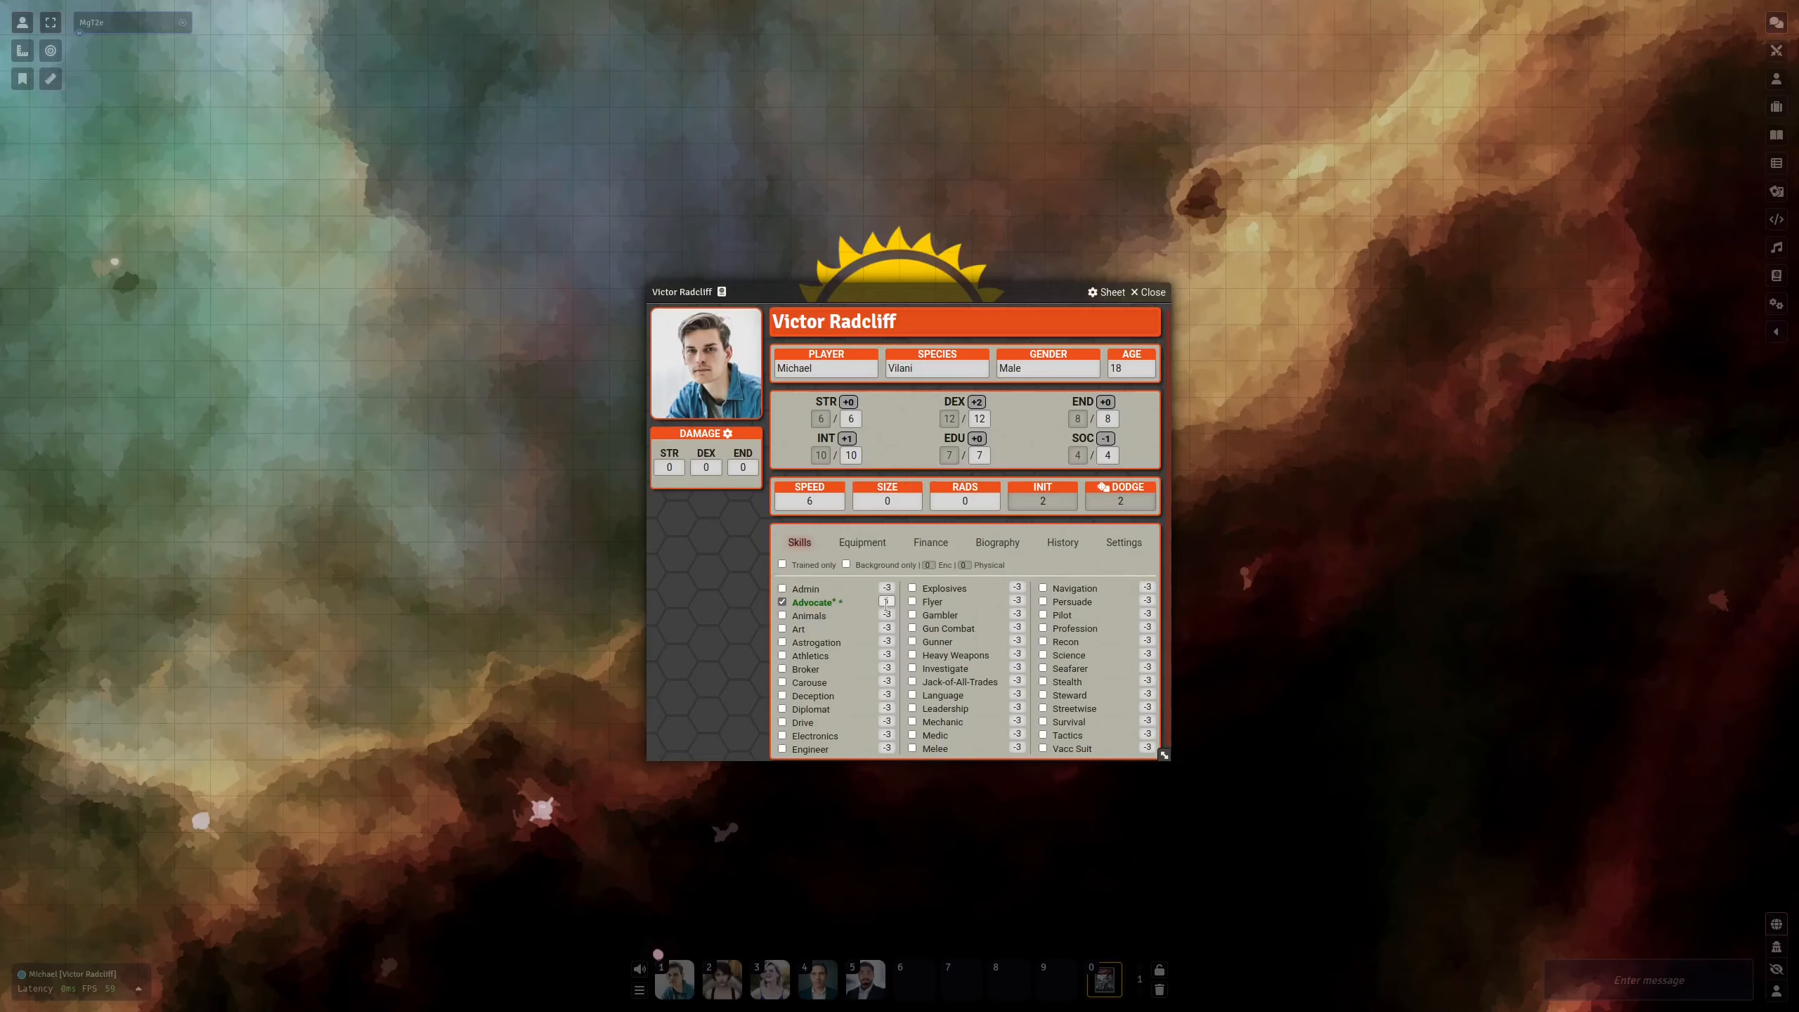
# Set the Advocate skill's XP to 0 and save its training details
pyautogui.click(811, 606)
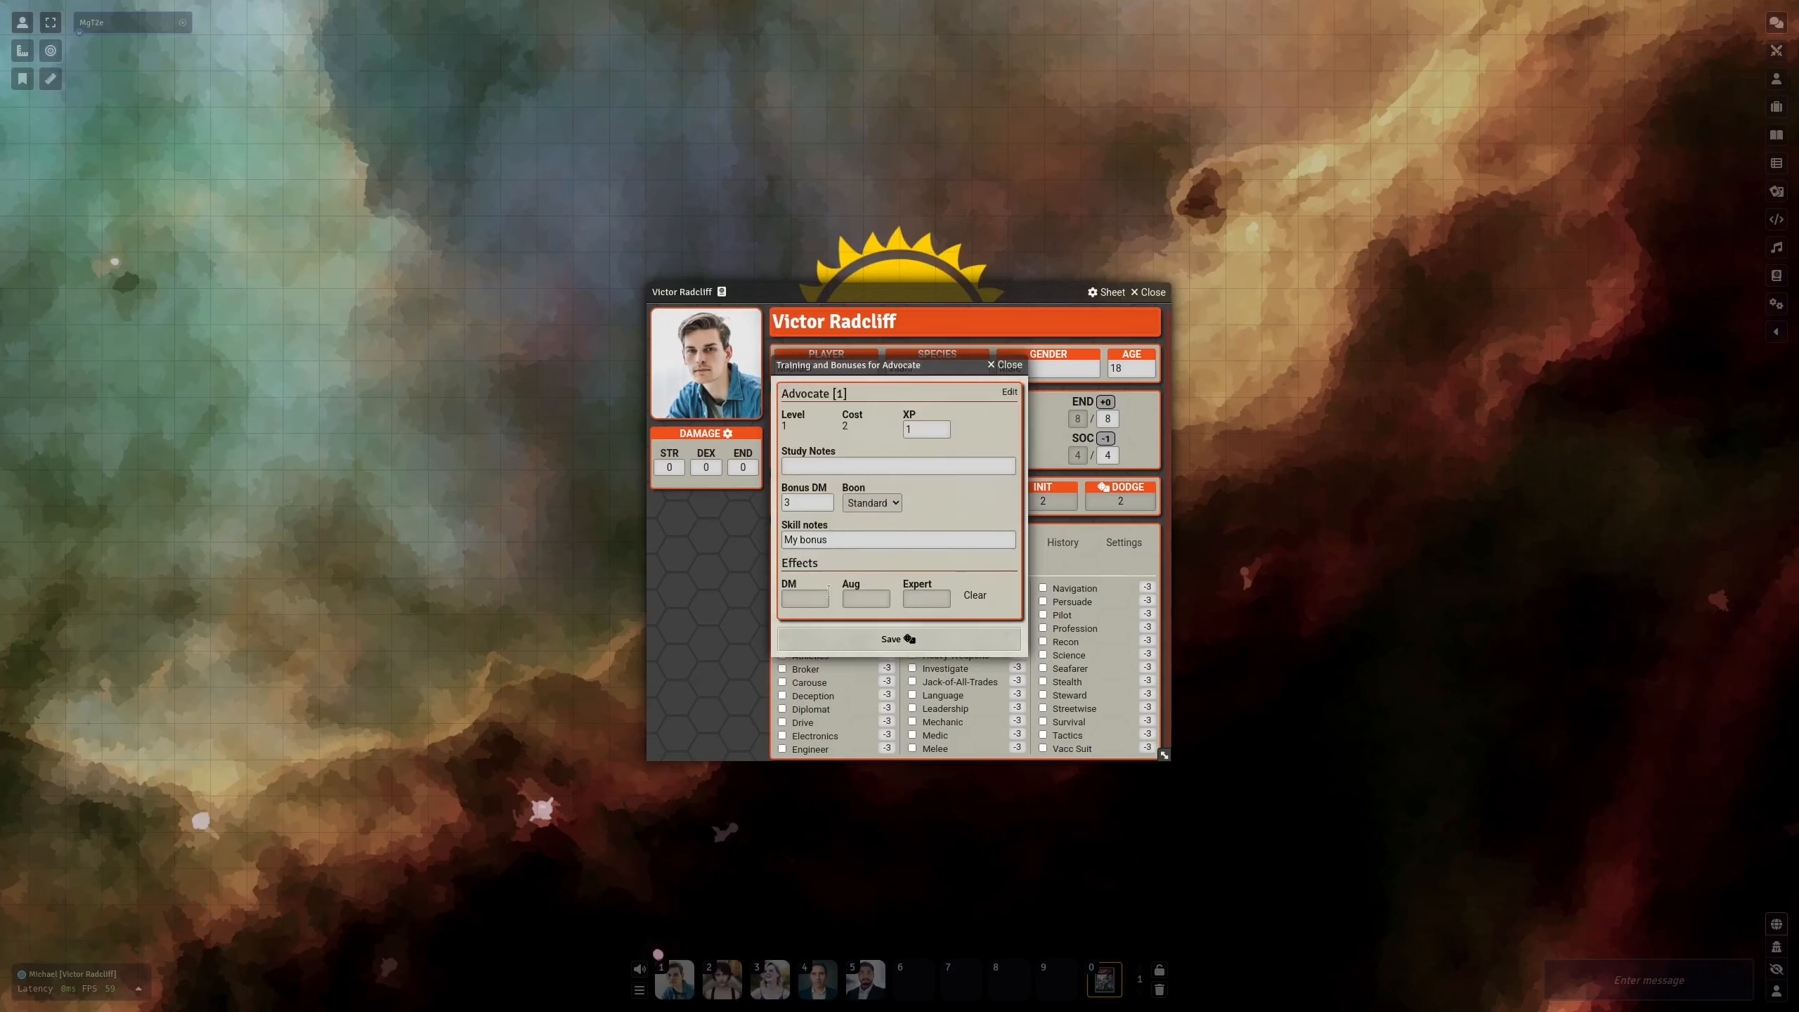
pyautogui.click(927, 429)
pyautogui.write('0')
pyautogui.click(894, 639)
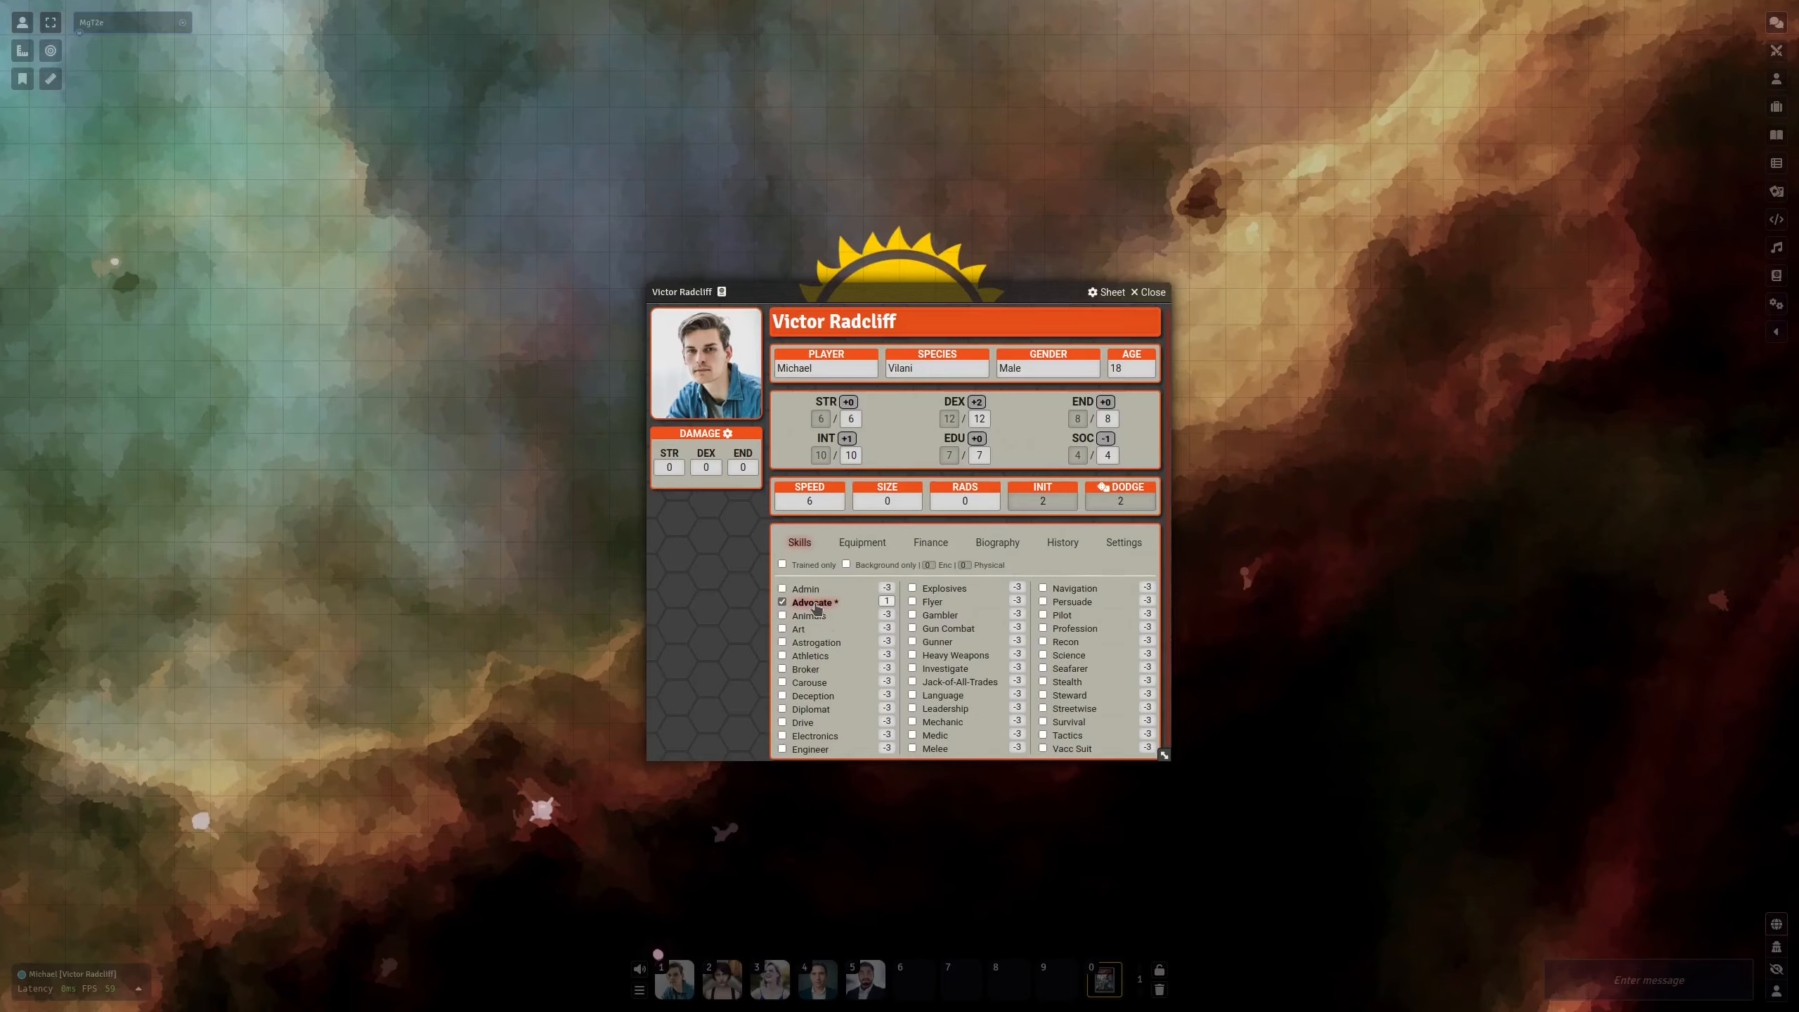
# Examine the Admin skill's editing options, including its label, default characteristic and skill type settings, and close them without changes
pyautogui.click(813, 603)
pyautogui.click(812, 594)
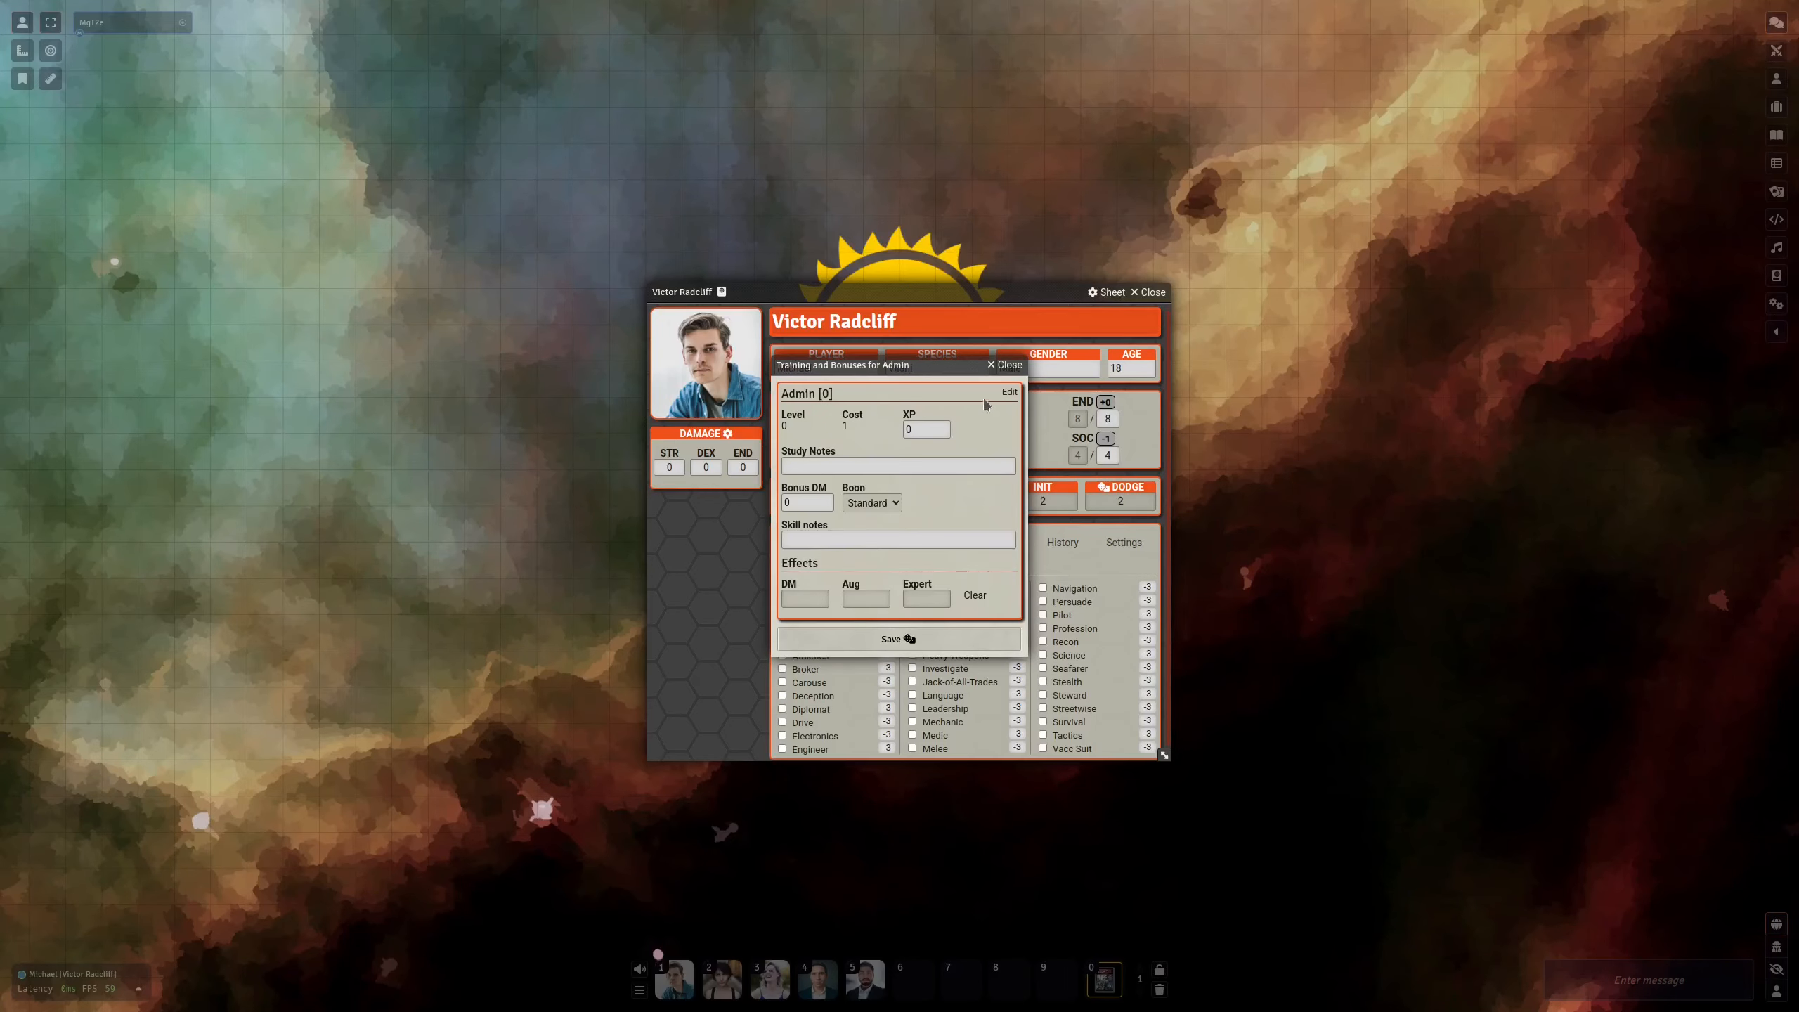
pyautogui.click(1010, 393)
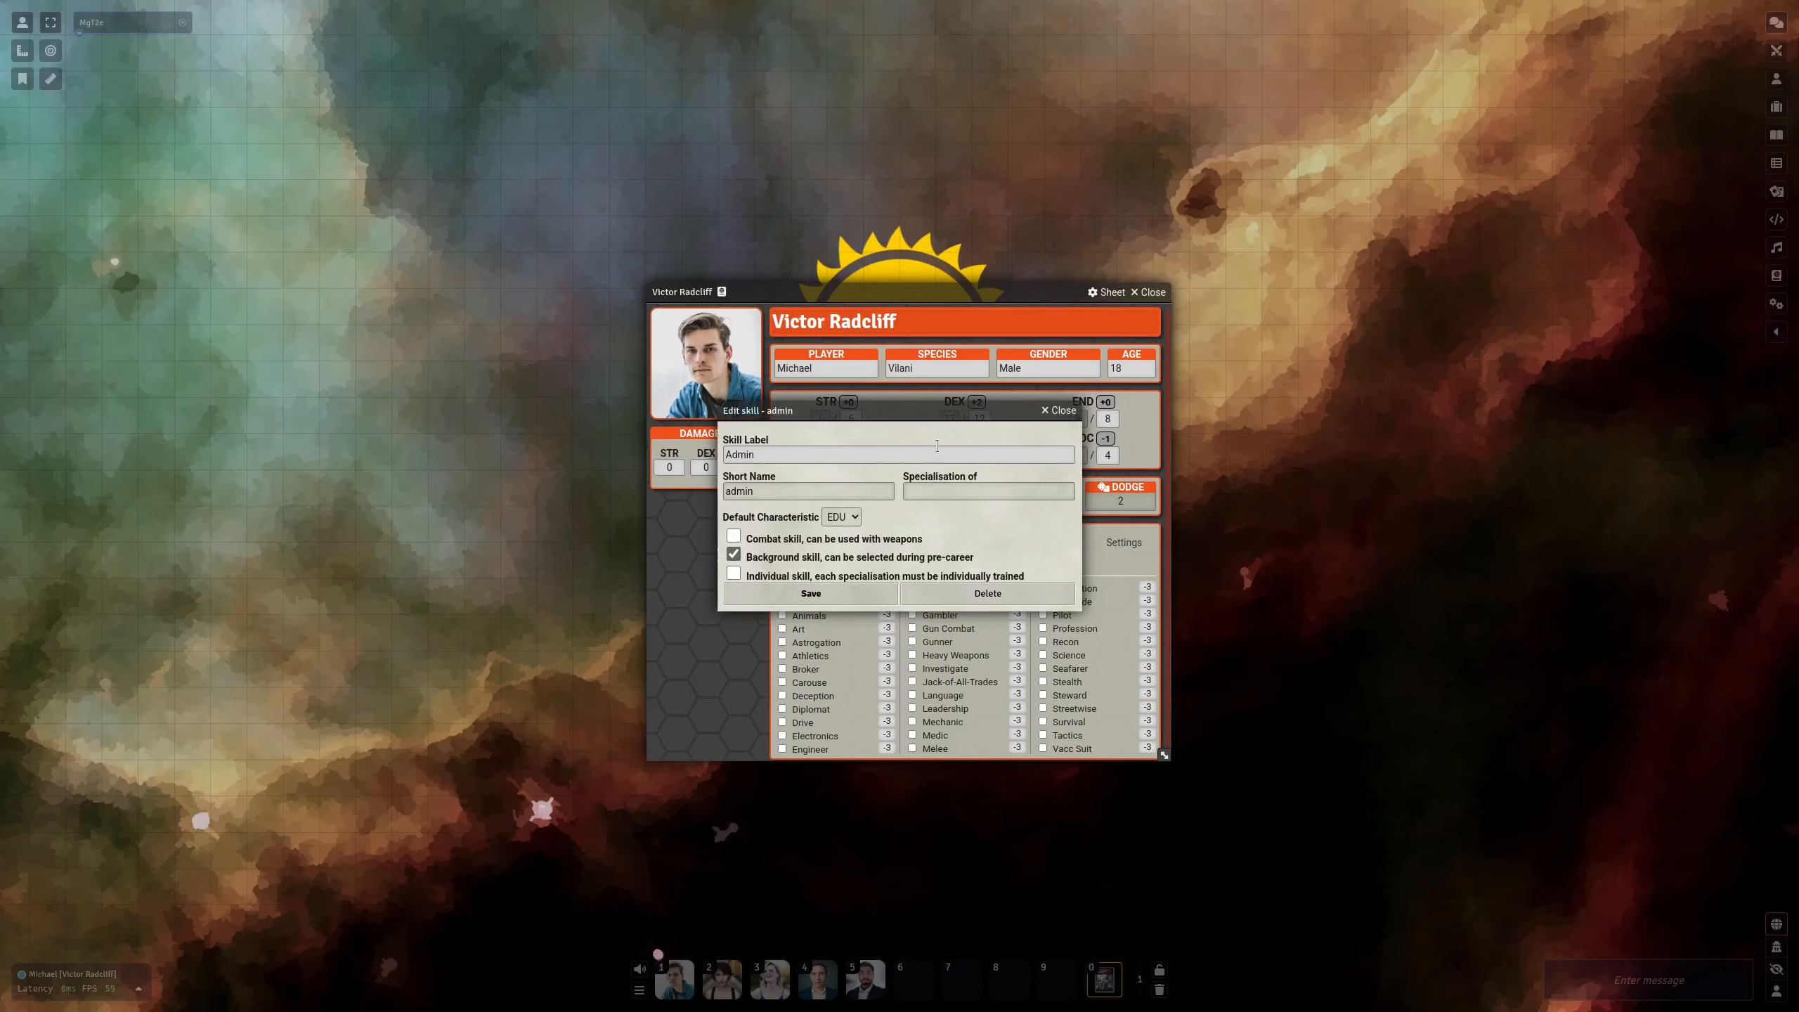
pyautogui.click(770, 455)
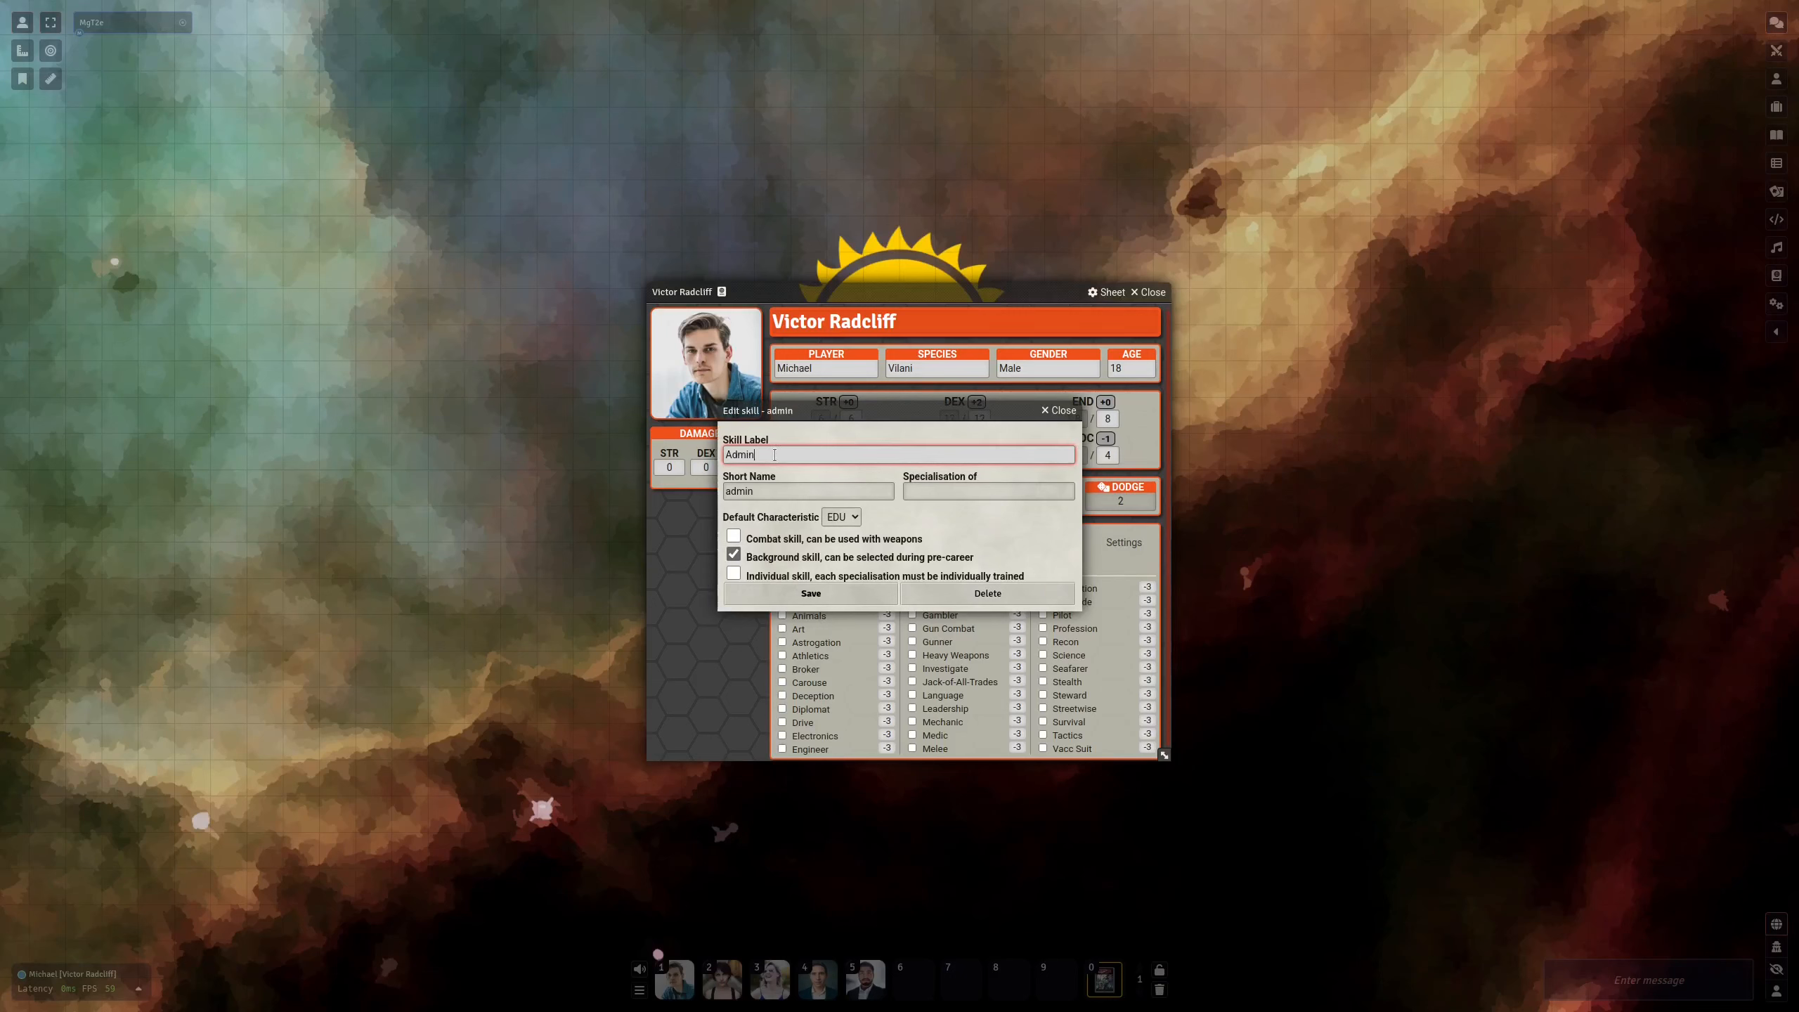
pyautogui.click(843, 516)
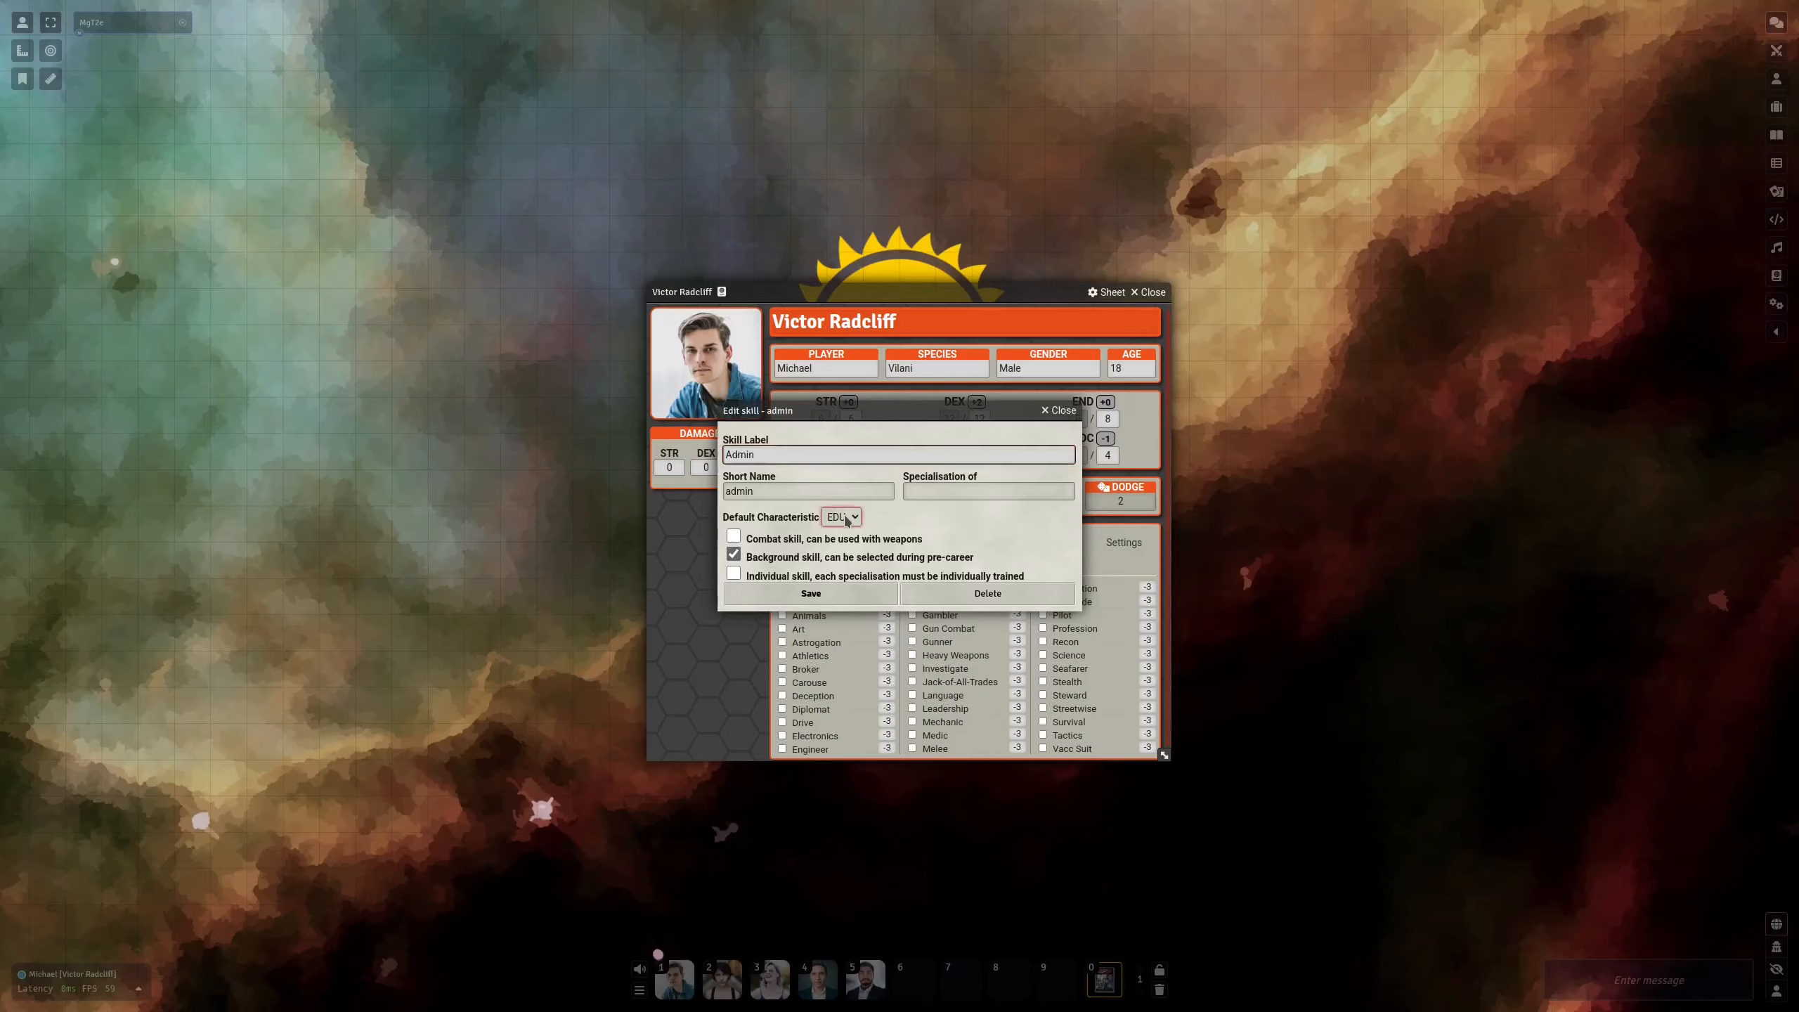
pyautogui.click(846, 519)
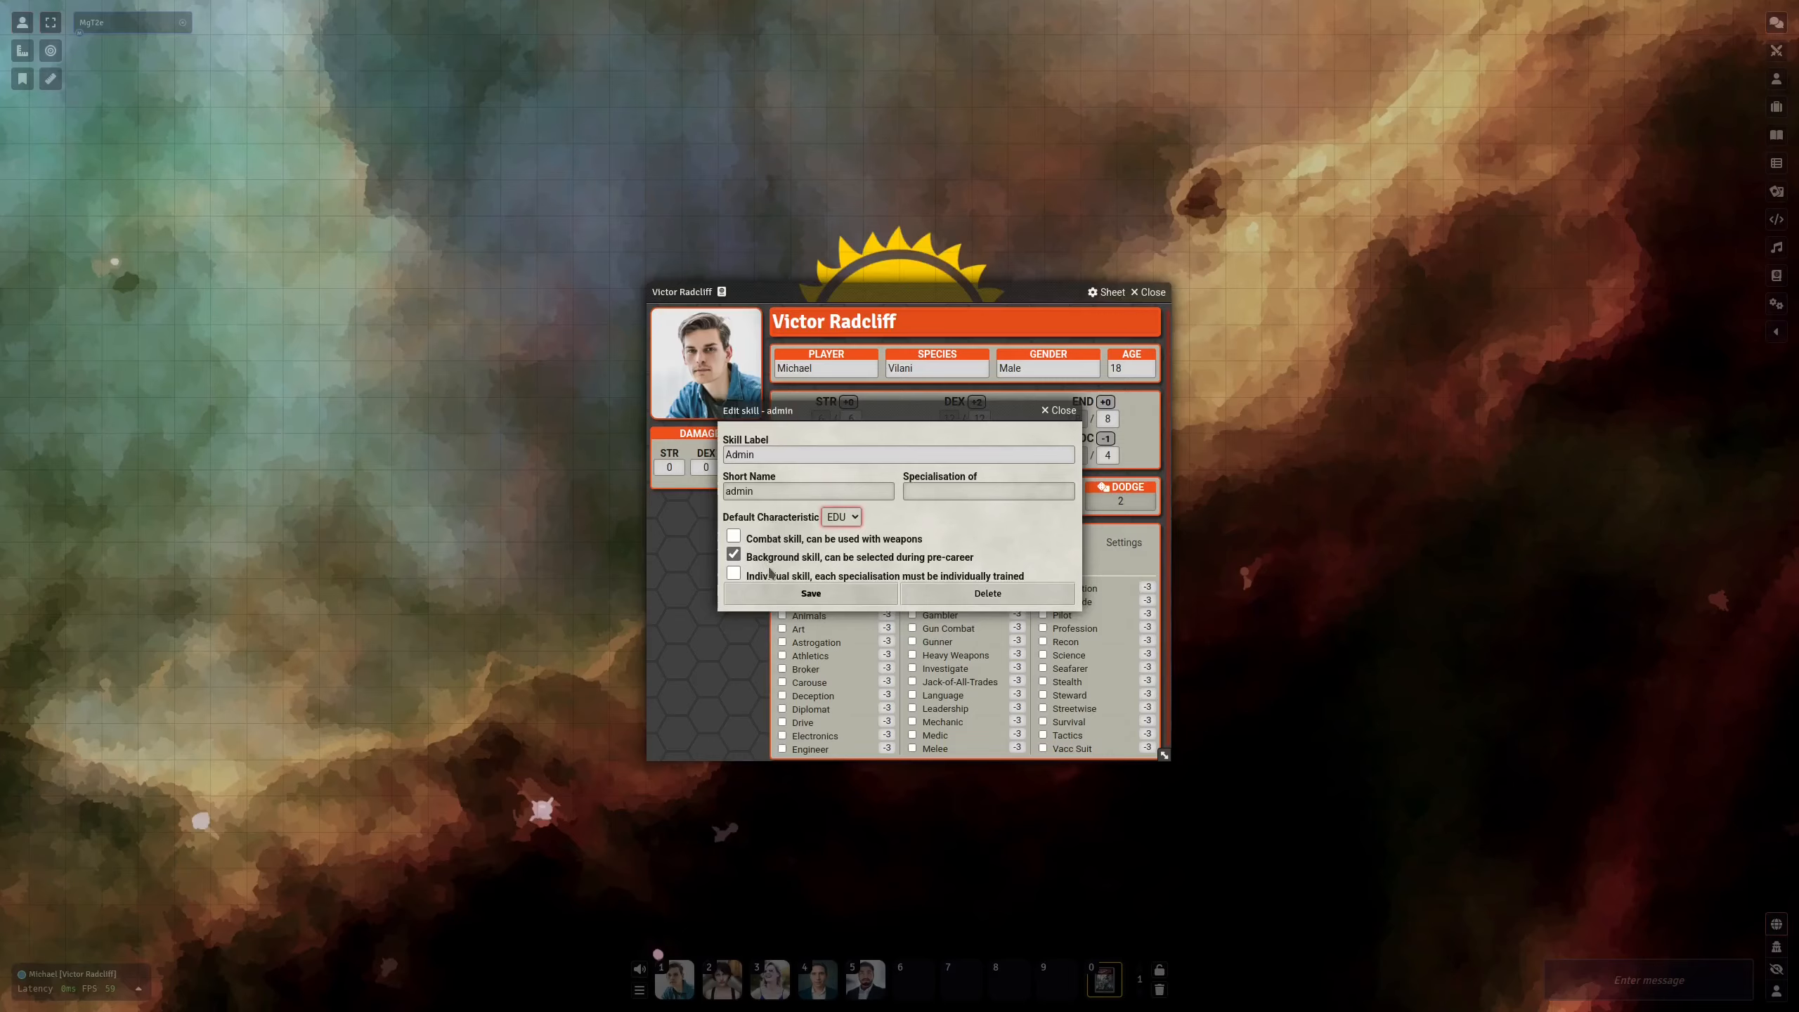
pyautogui.click(1059, 411)
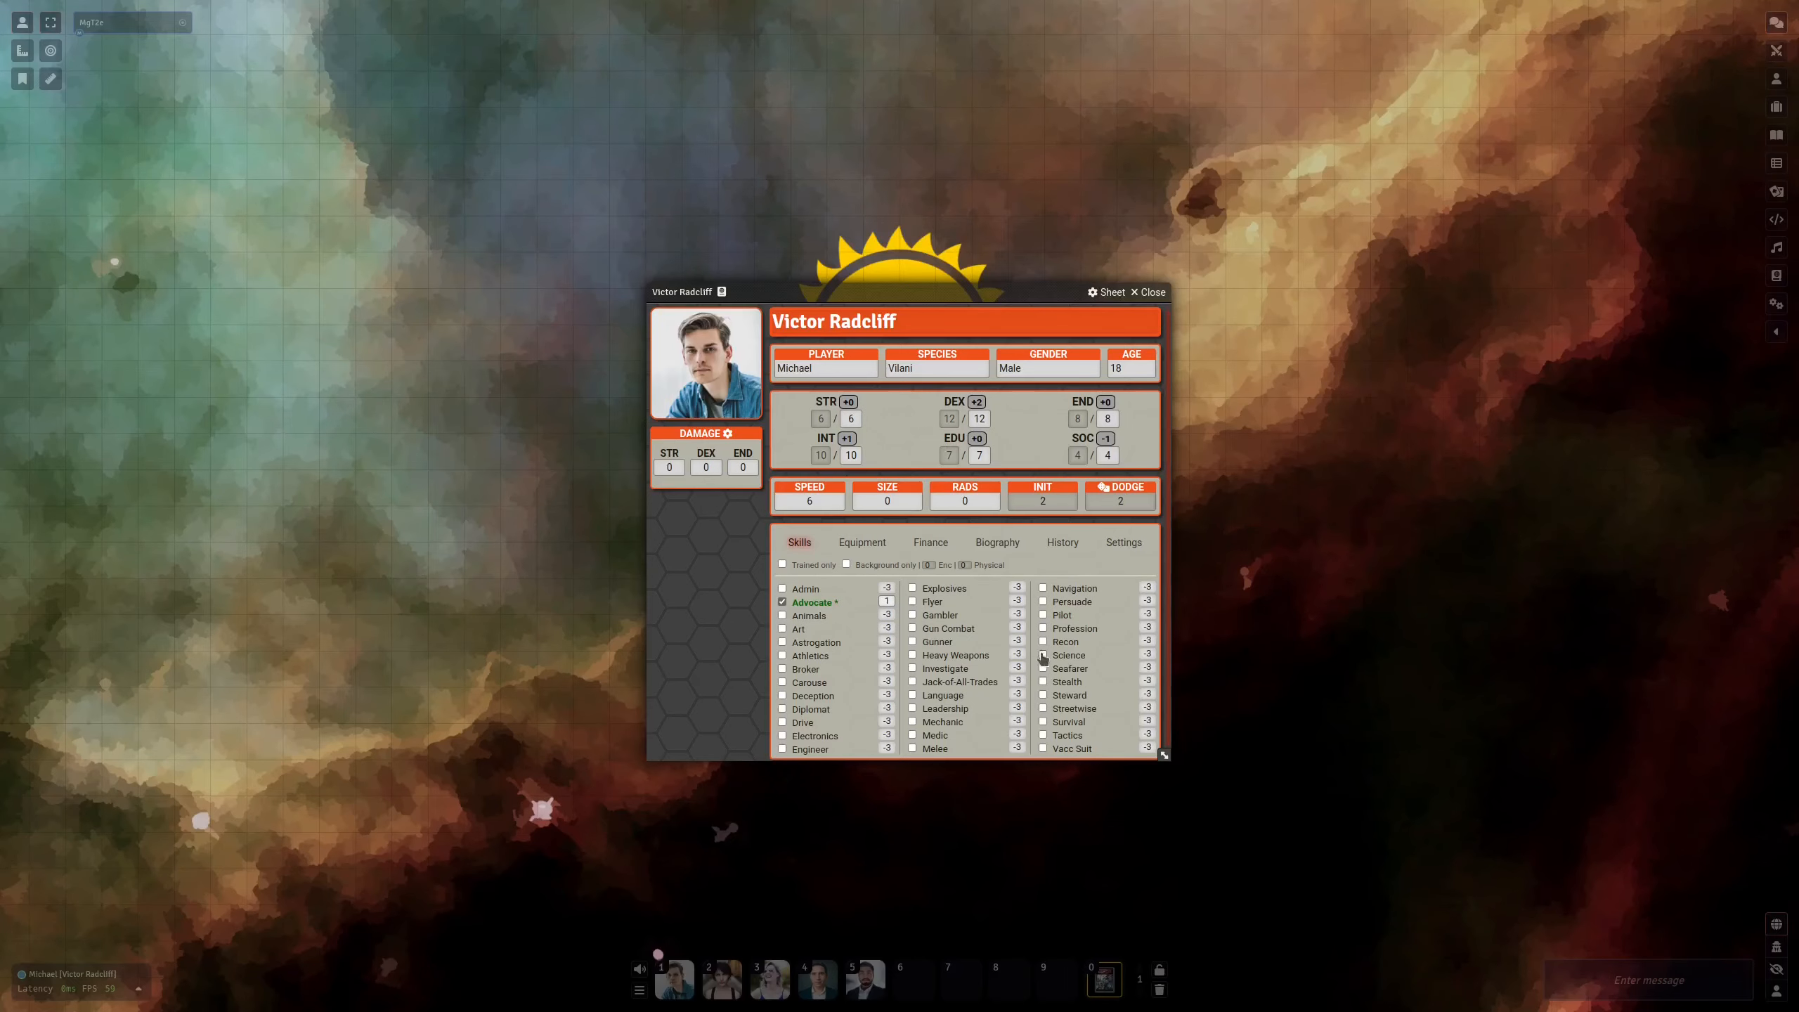
# Train the Profession skill together with its Biologicals and Construction specialities
pyautogui.click(1043, 627)
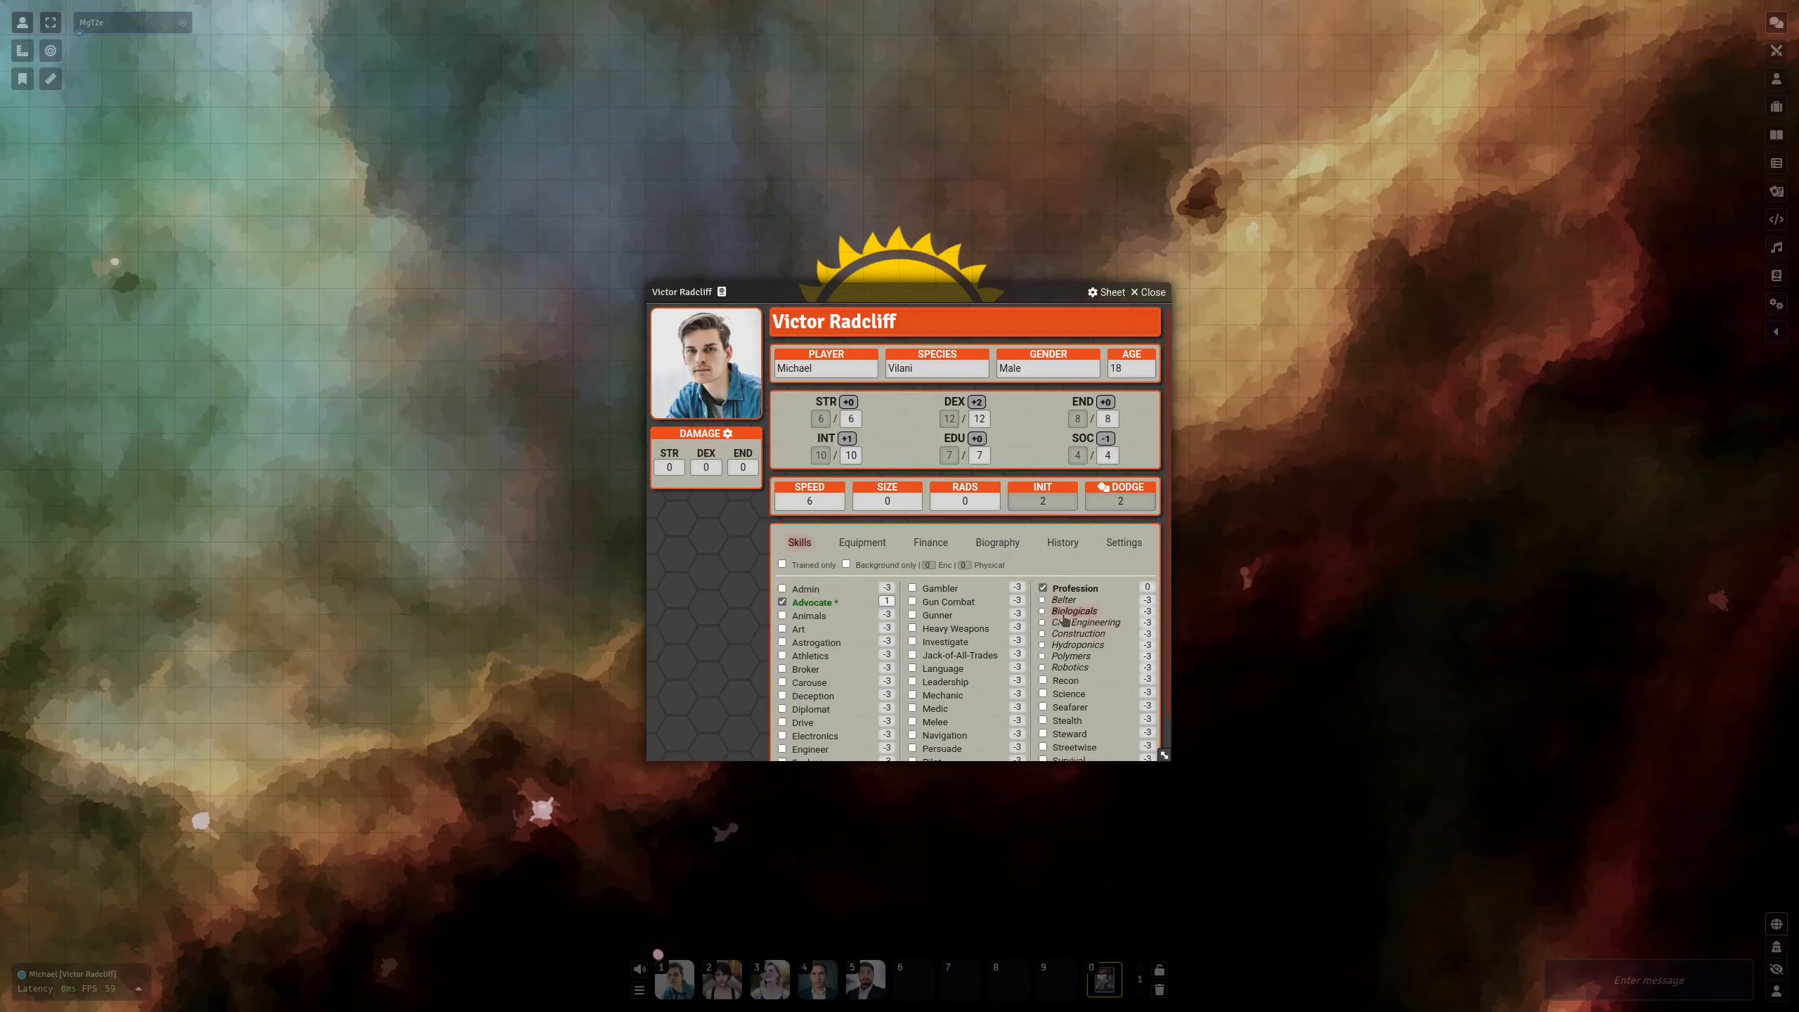
pyautogui.click(1042, 611)
pyautogui.scroll(-1, 969, 646)
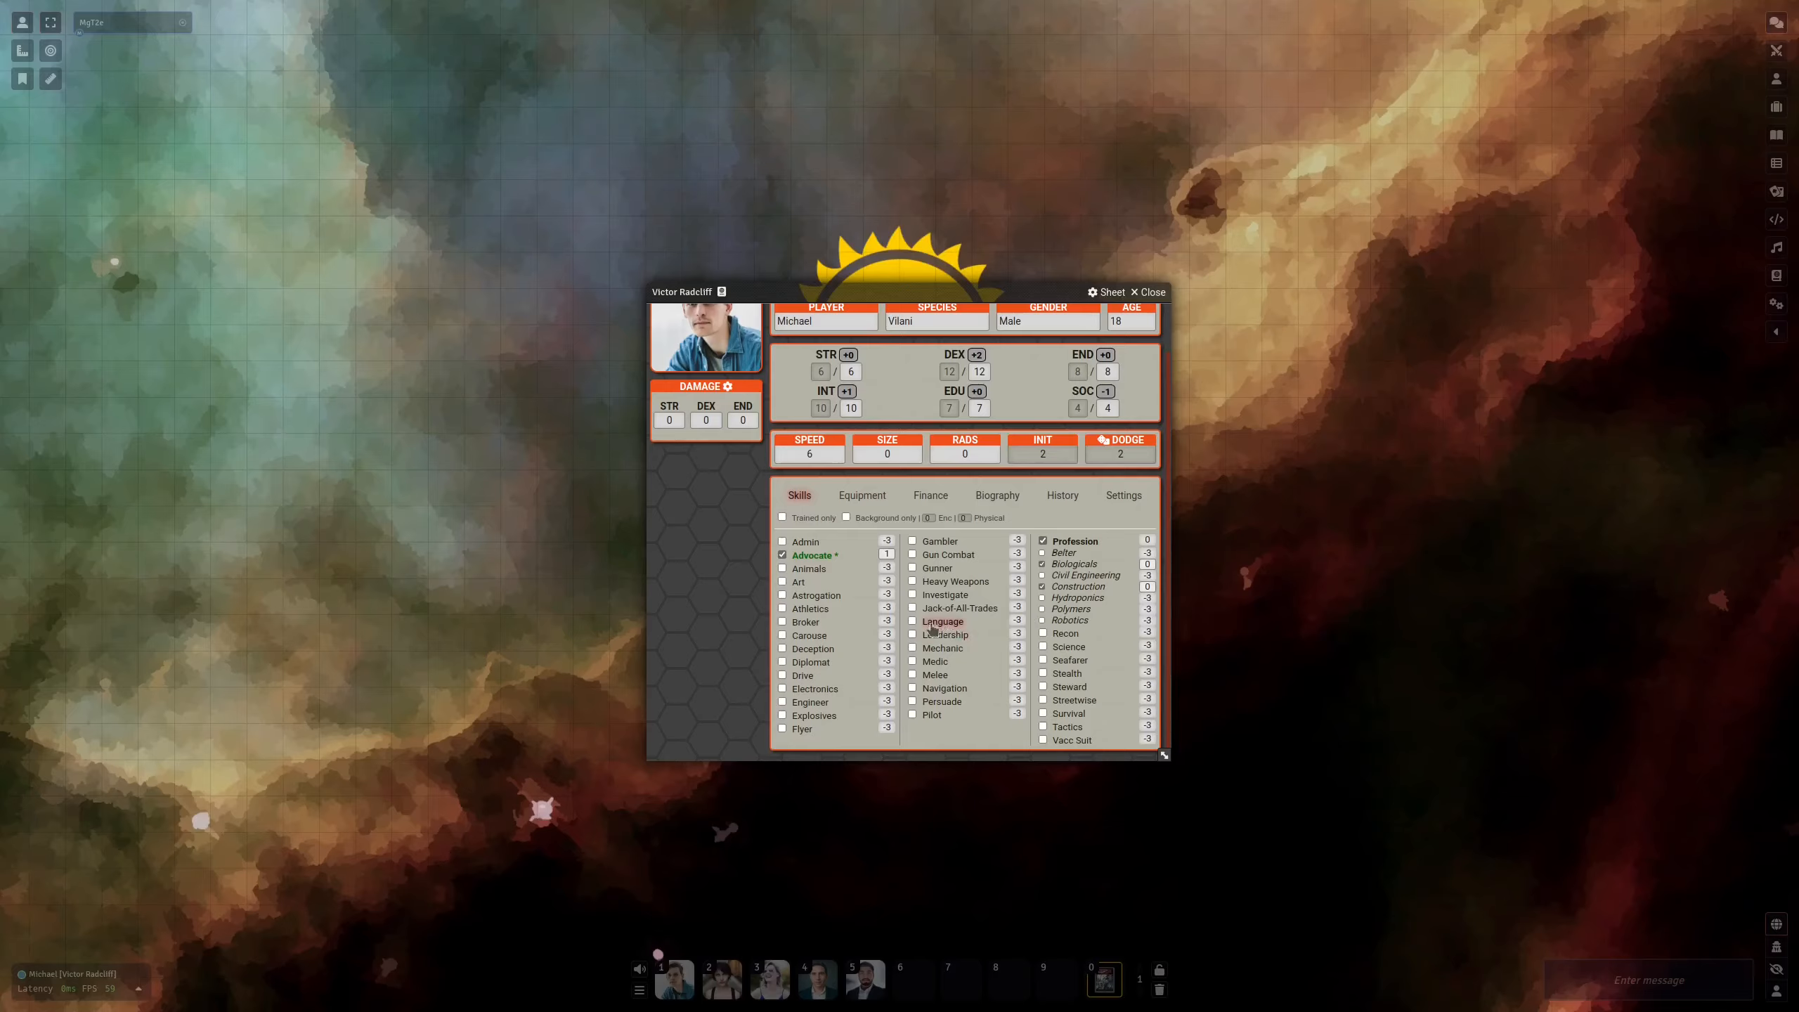
# Roll the untrained Carouse skill before and after training Jack-of-All-Trades at level 2
pyautogui.click(809, 636)
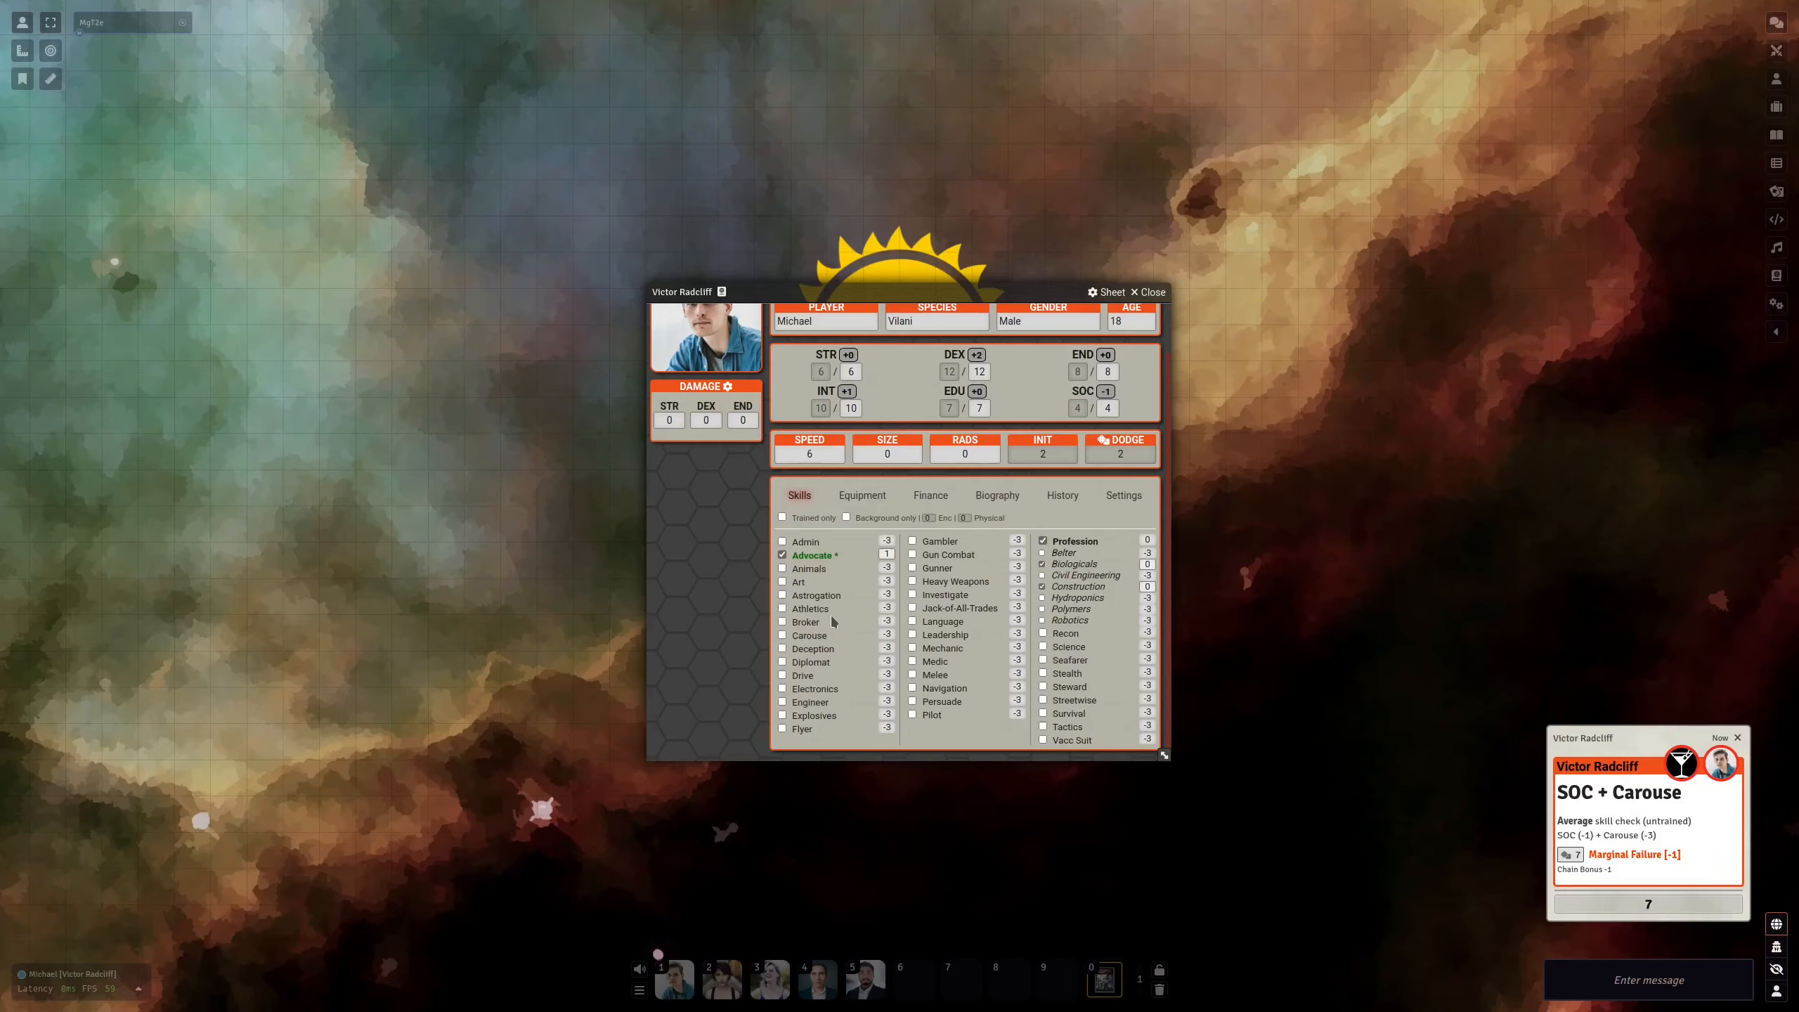
pyautogui.click(912, 608)
pyautogui.click(1017, 606)
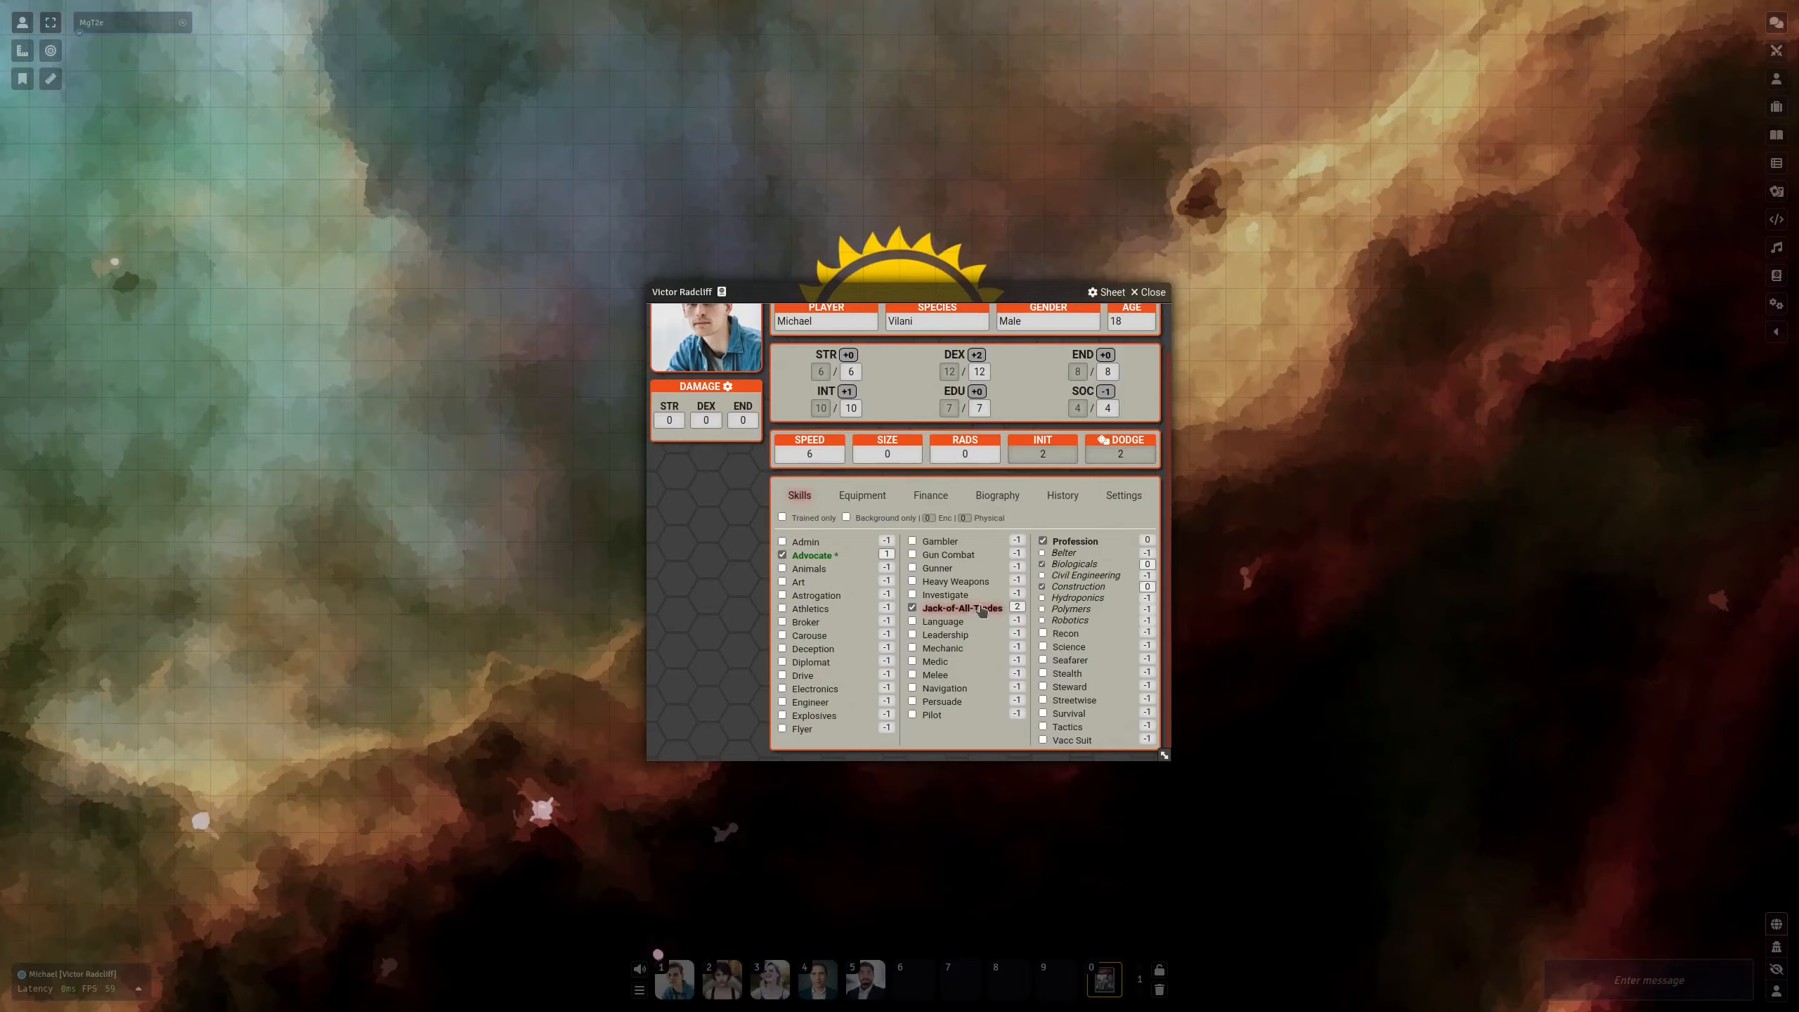
pyautogui.click(814, 638)
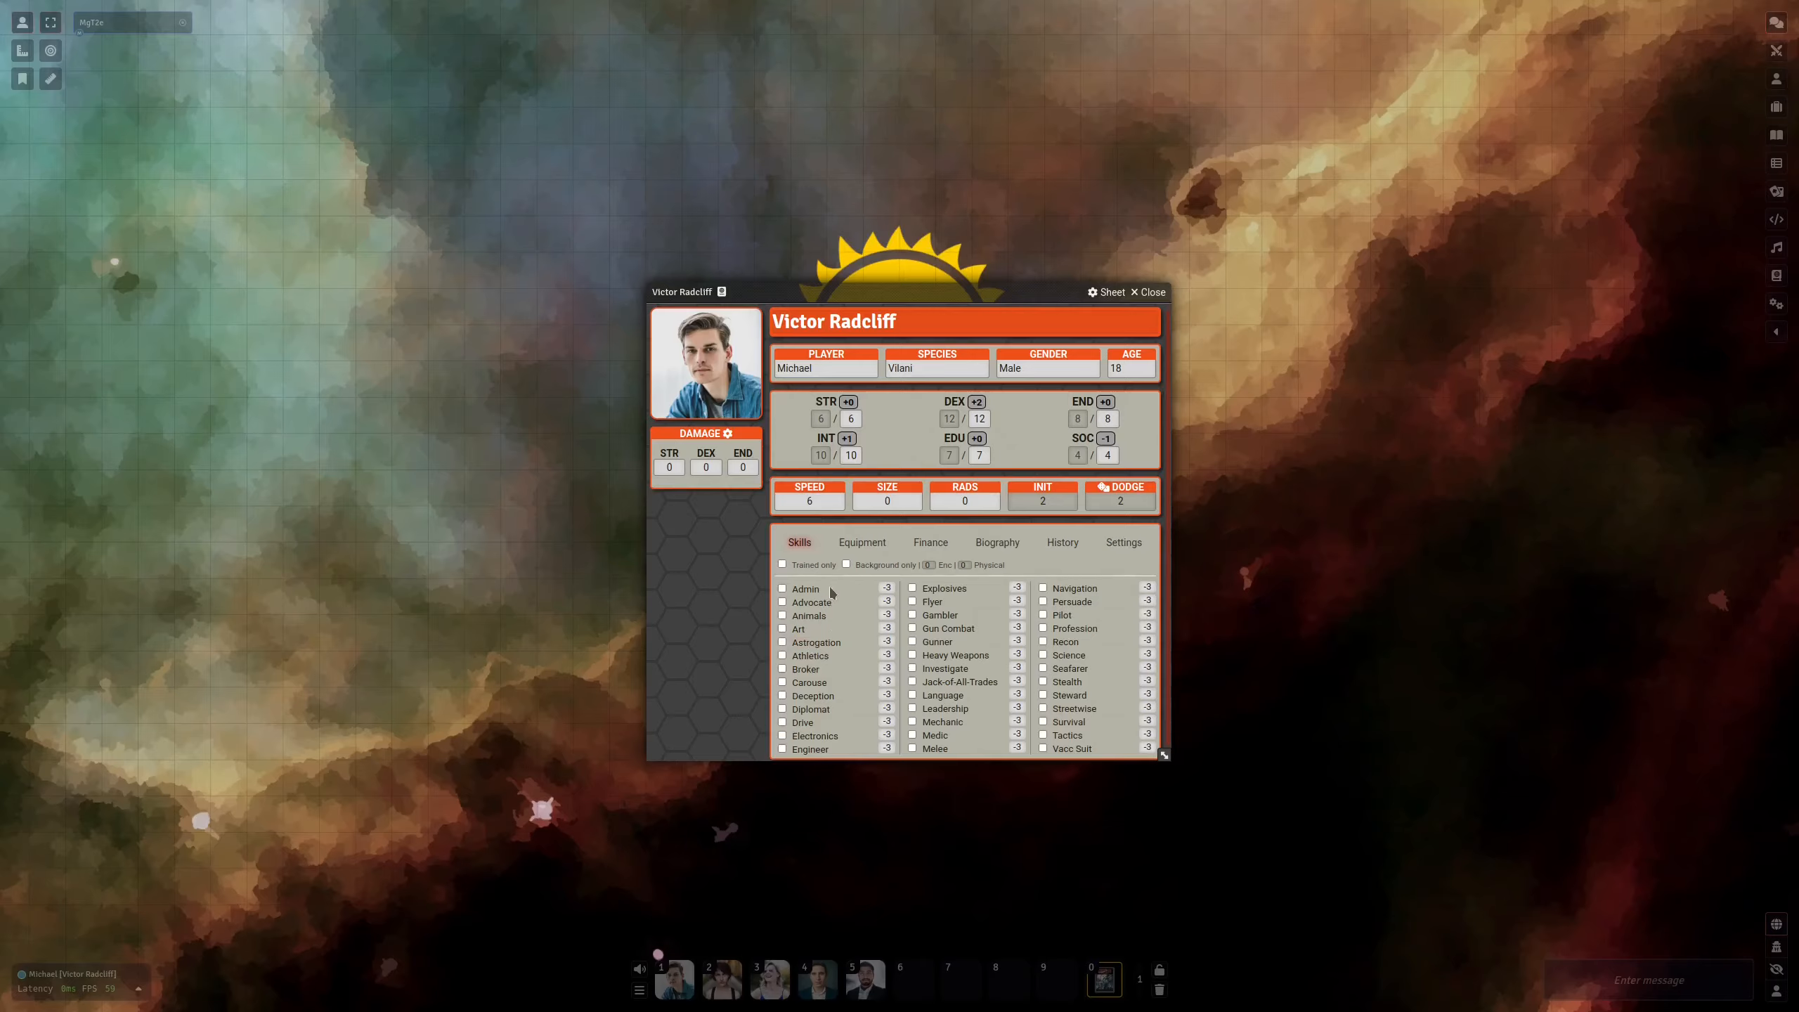
# Add a General Item and a Weapon to the character's equipment, and move the General Item to the carried items
pyautogui.click(868, 543)
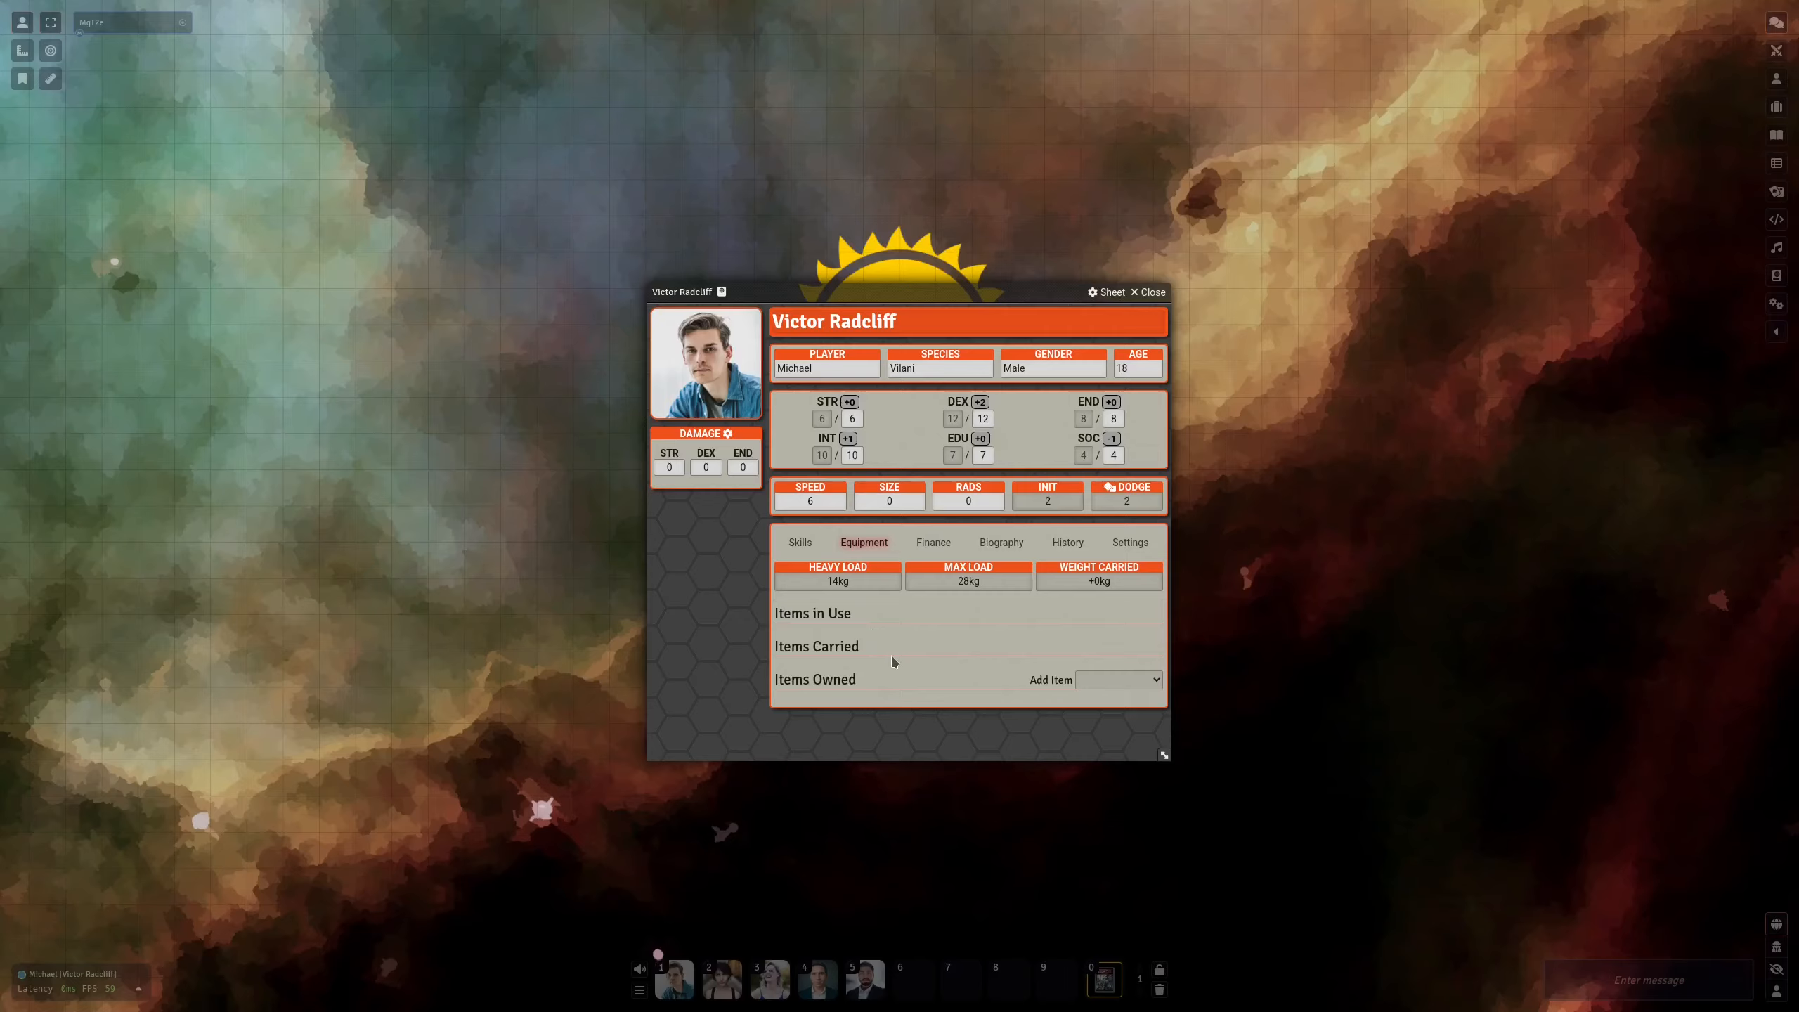
pyautogui.click(1114, 679)
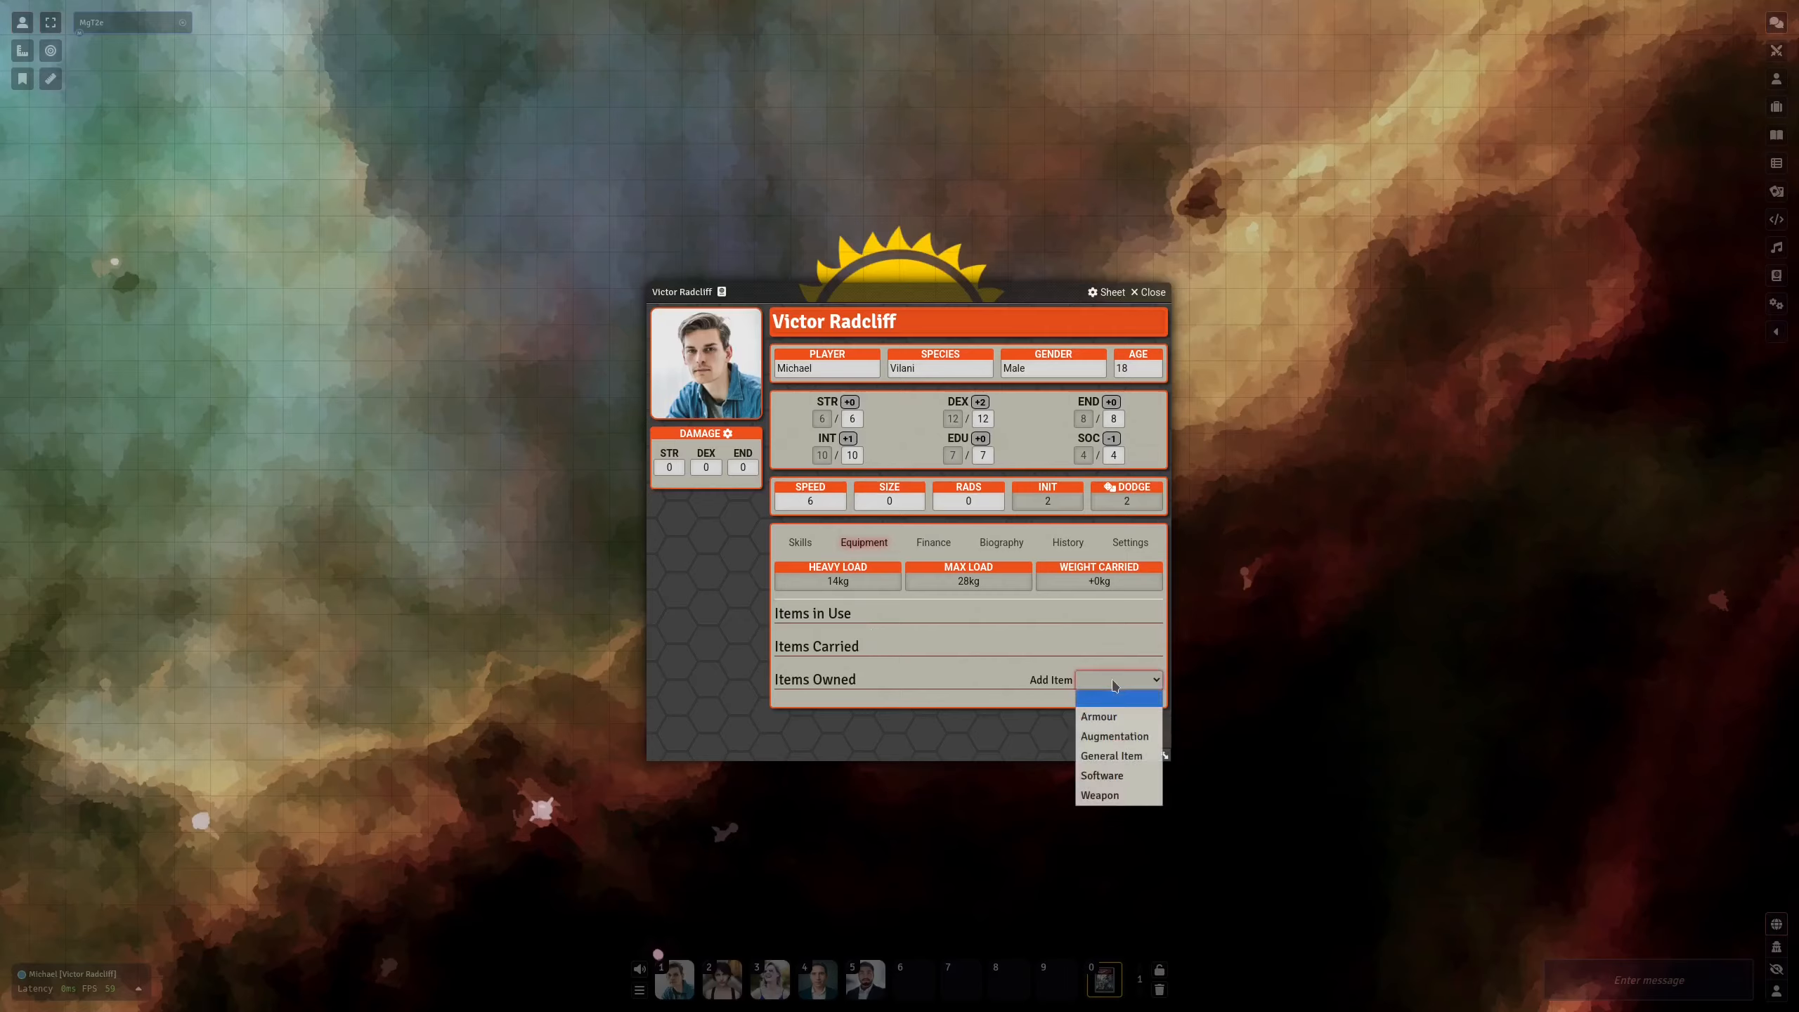
pyautogui.click(1120, 756)
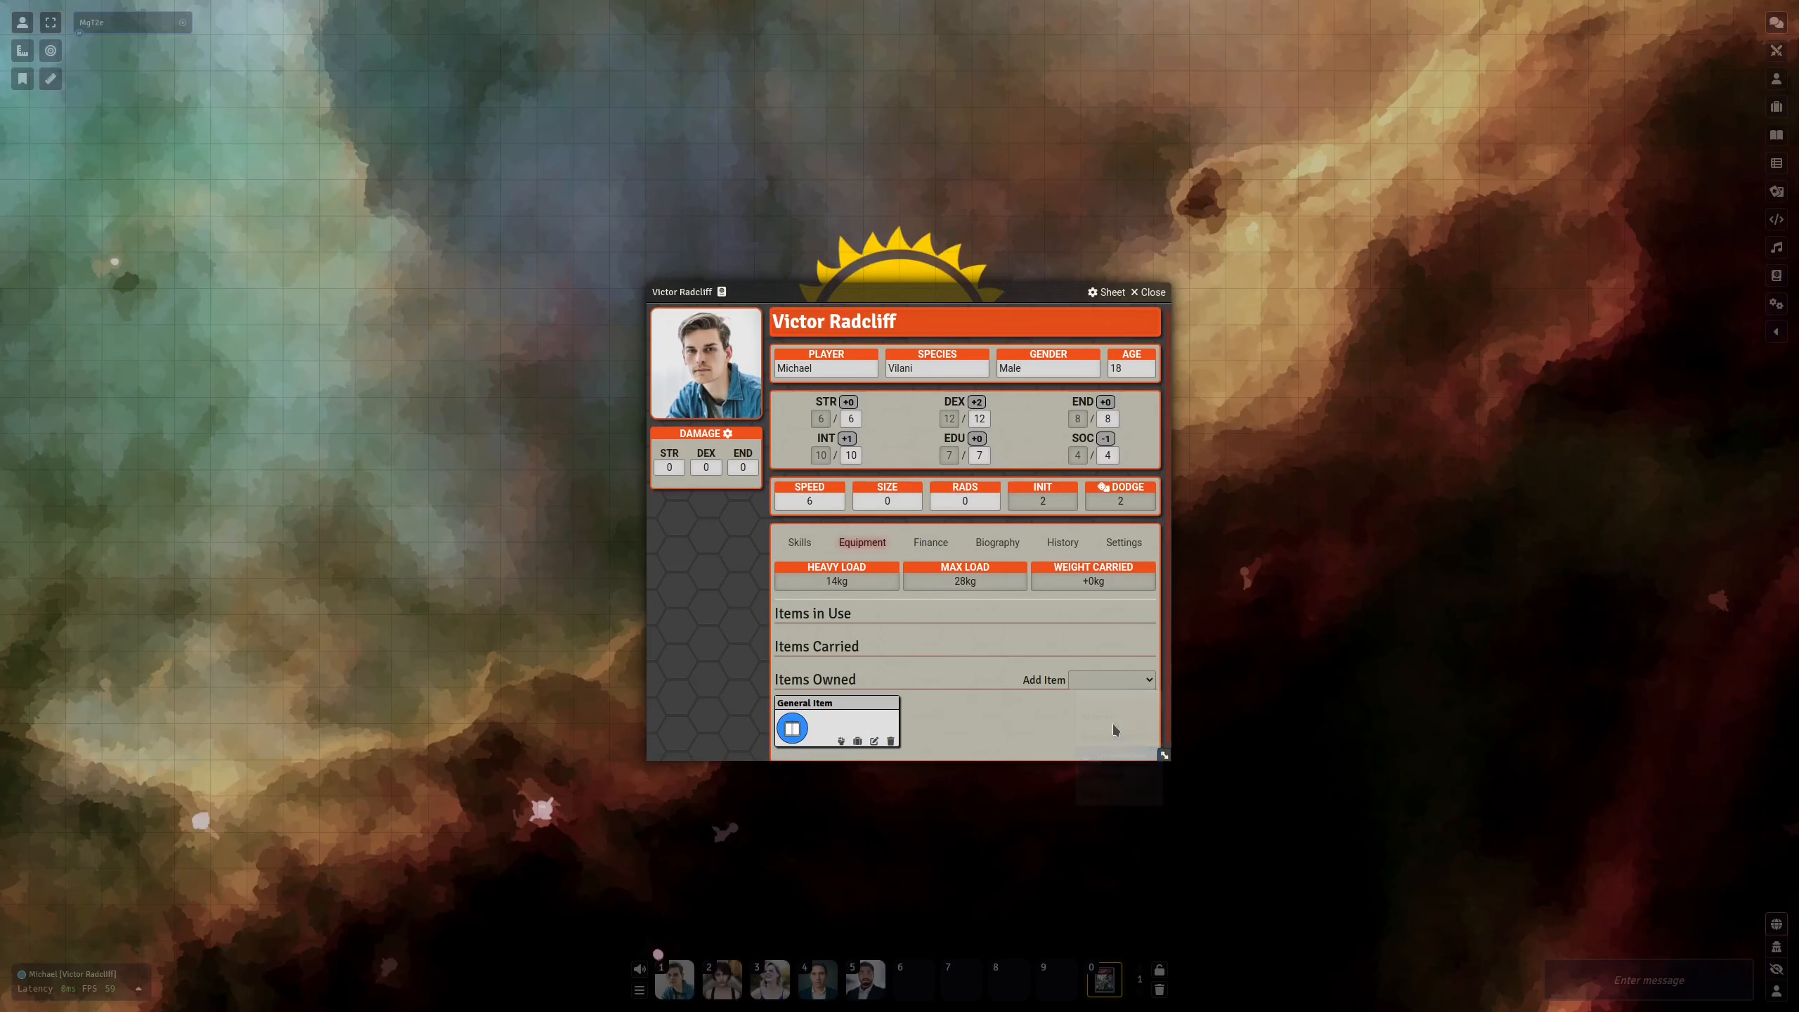
pyautogui.click(1120, 678)
pyautogui.click(1113, 796)
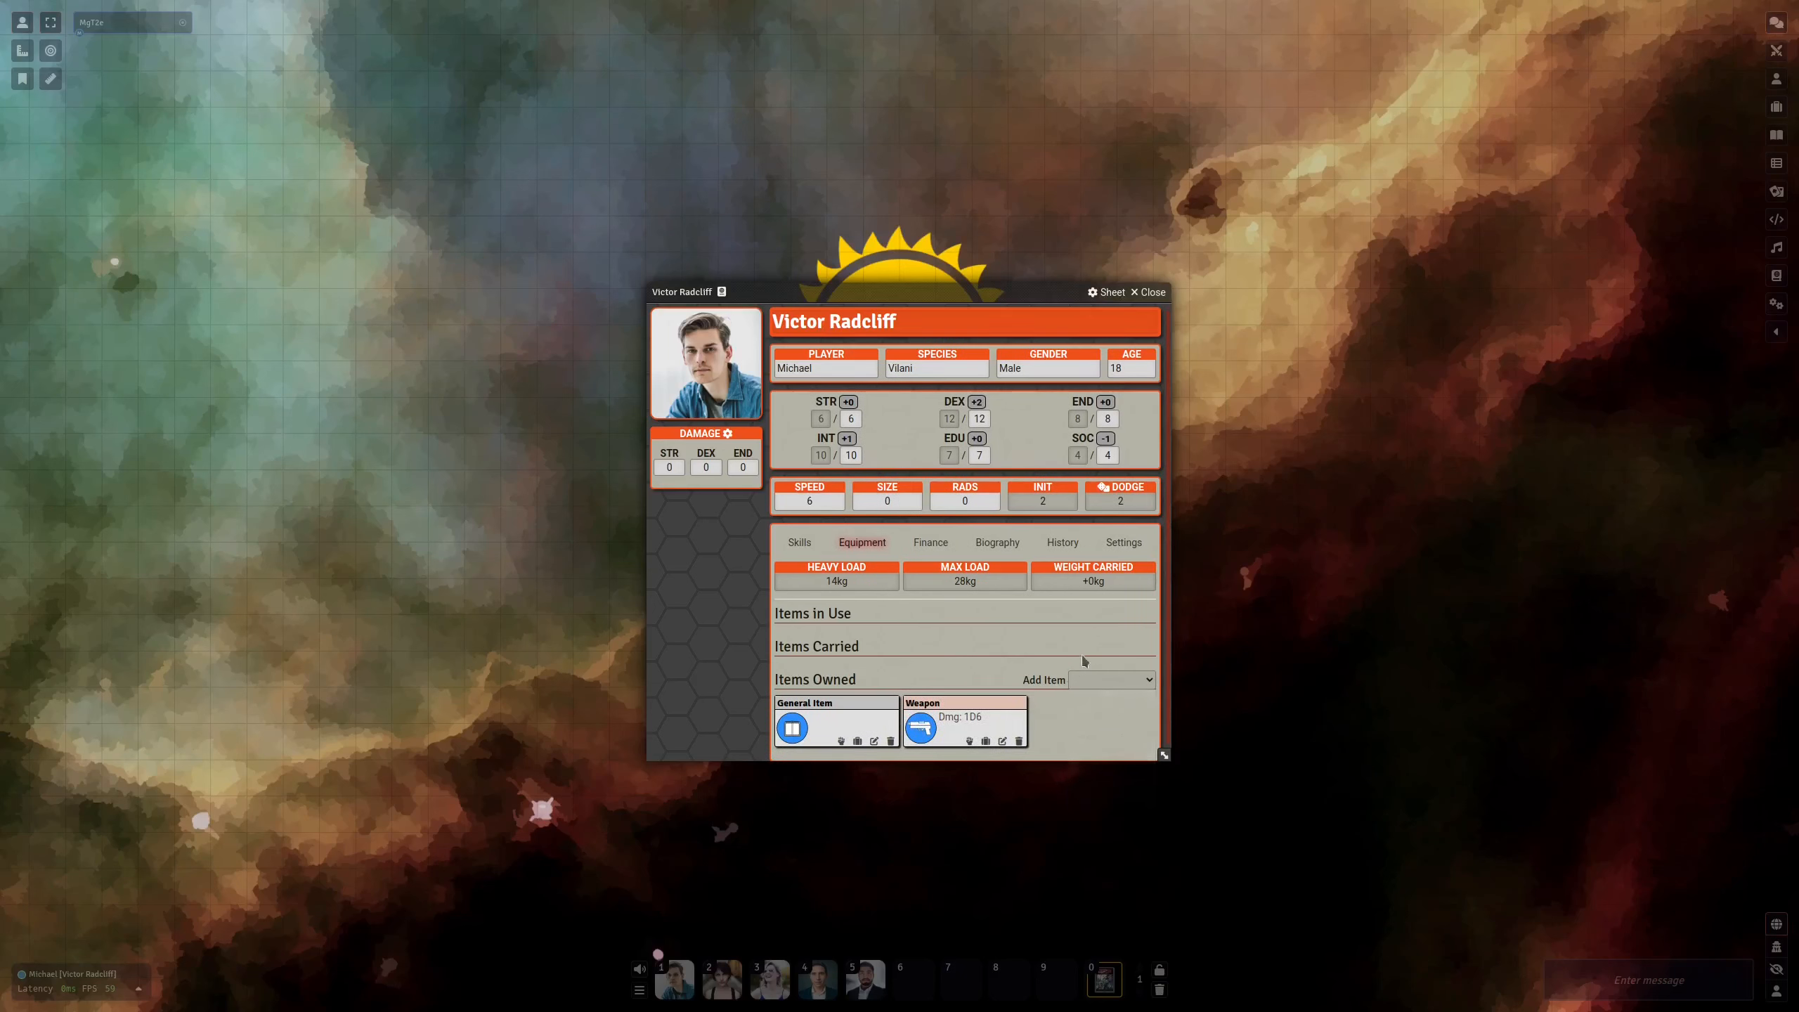
pyautogui.click(858, 742)
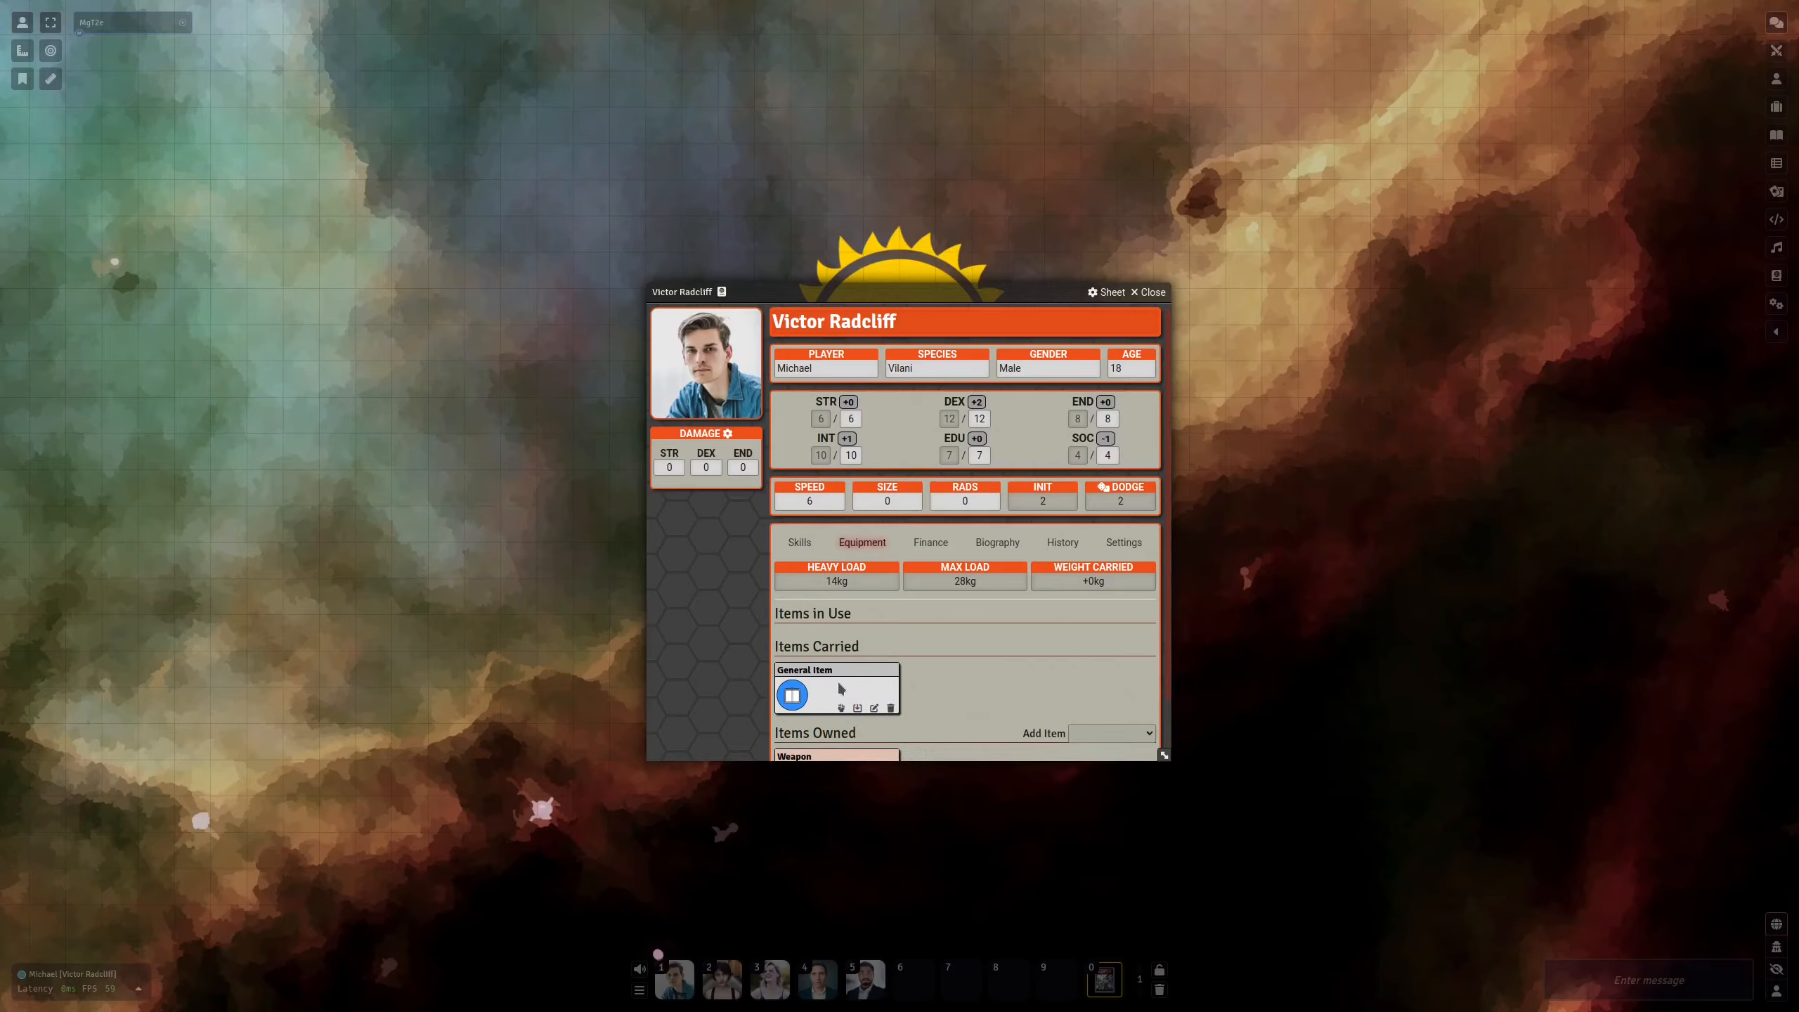
# Set the Weapon's weight to 8 kg and move it from the owned items through carried to in use
pyautogui.scroll(-1, 838, 684)
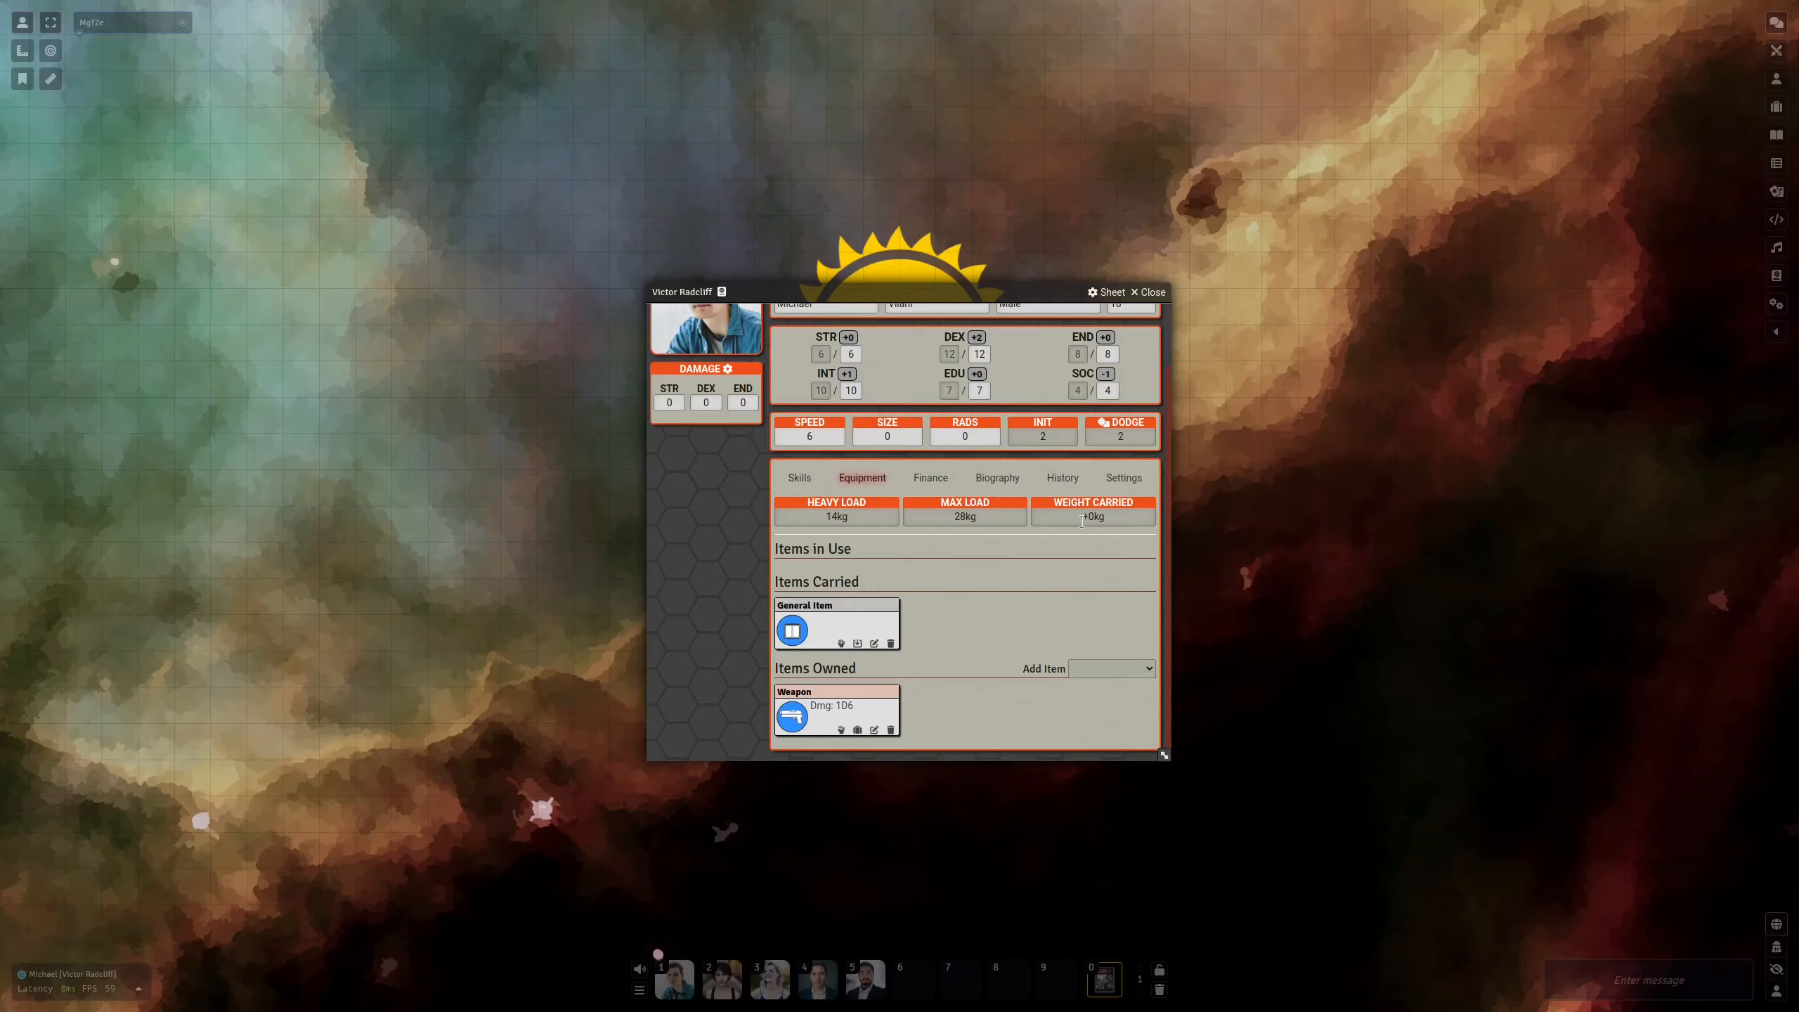
pyautogui.click(874, 729)
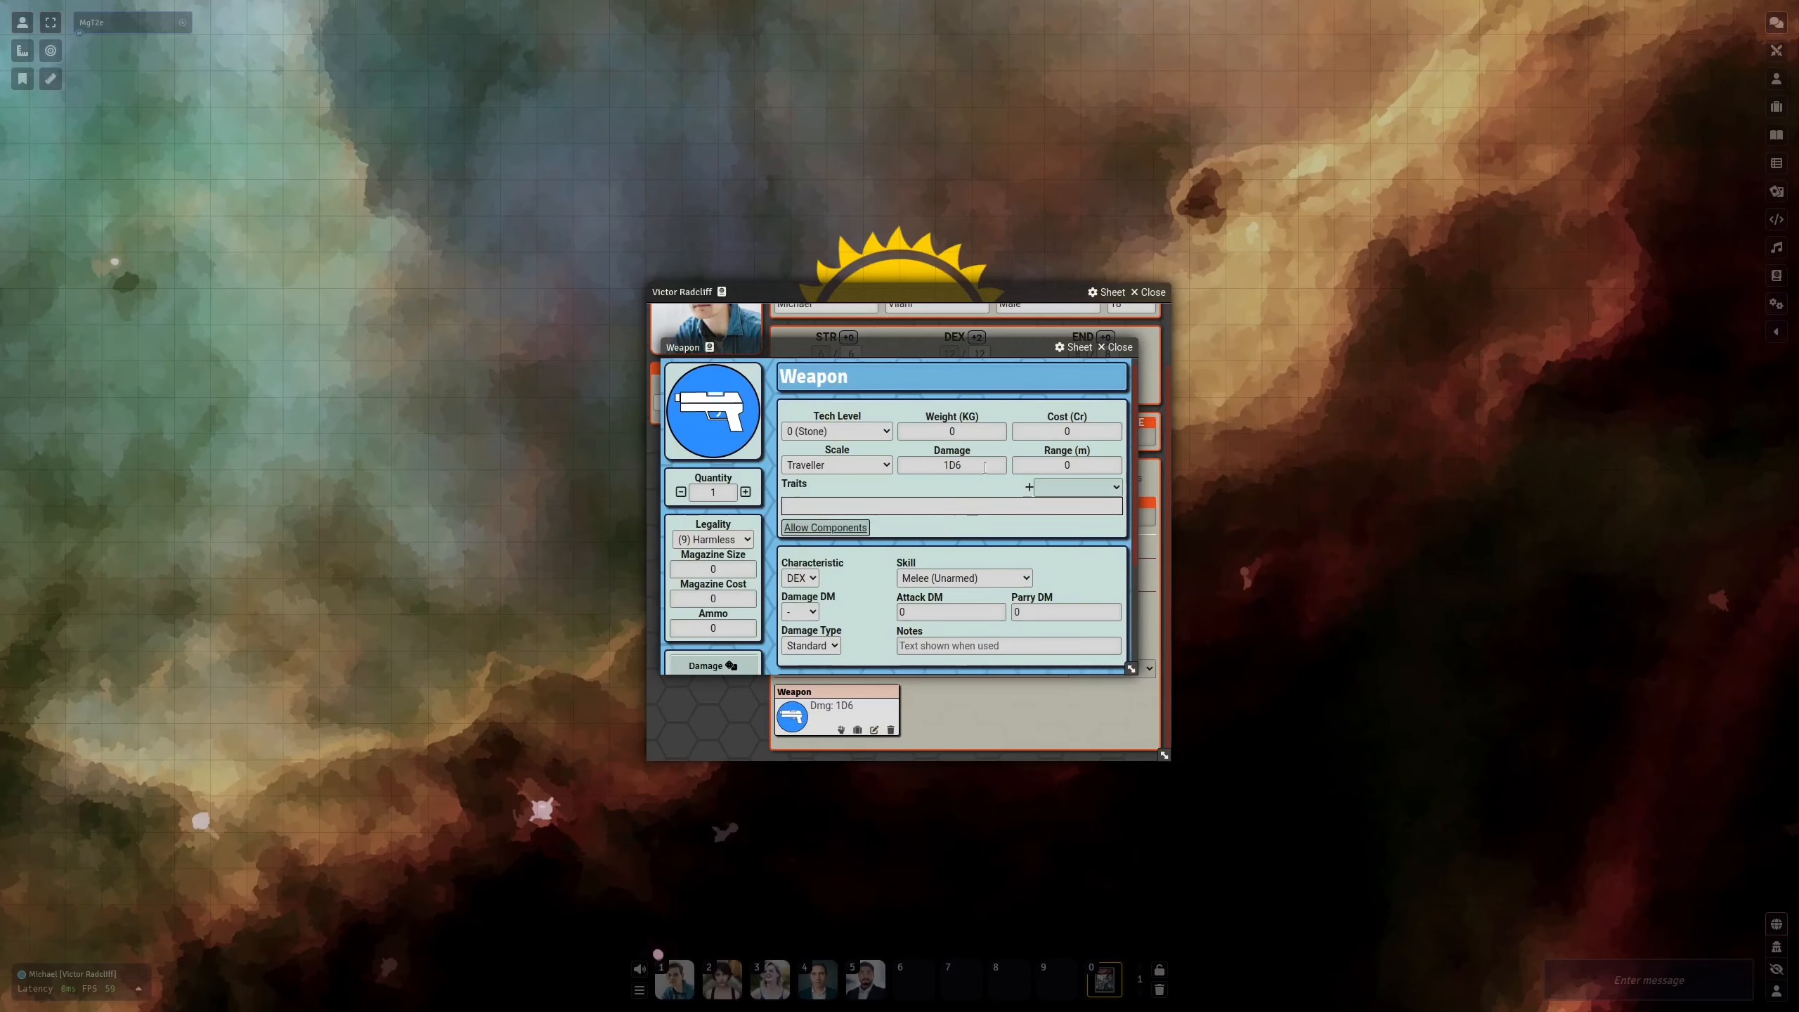
pyautogui.click(961, 434)
pyautogui.write('8')
pyautogui.press('Return')
pyautogui.click(1118, 347)
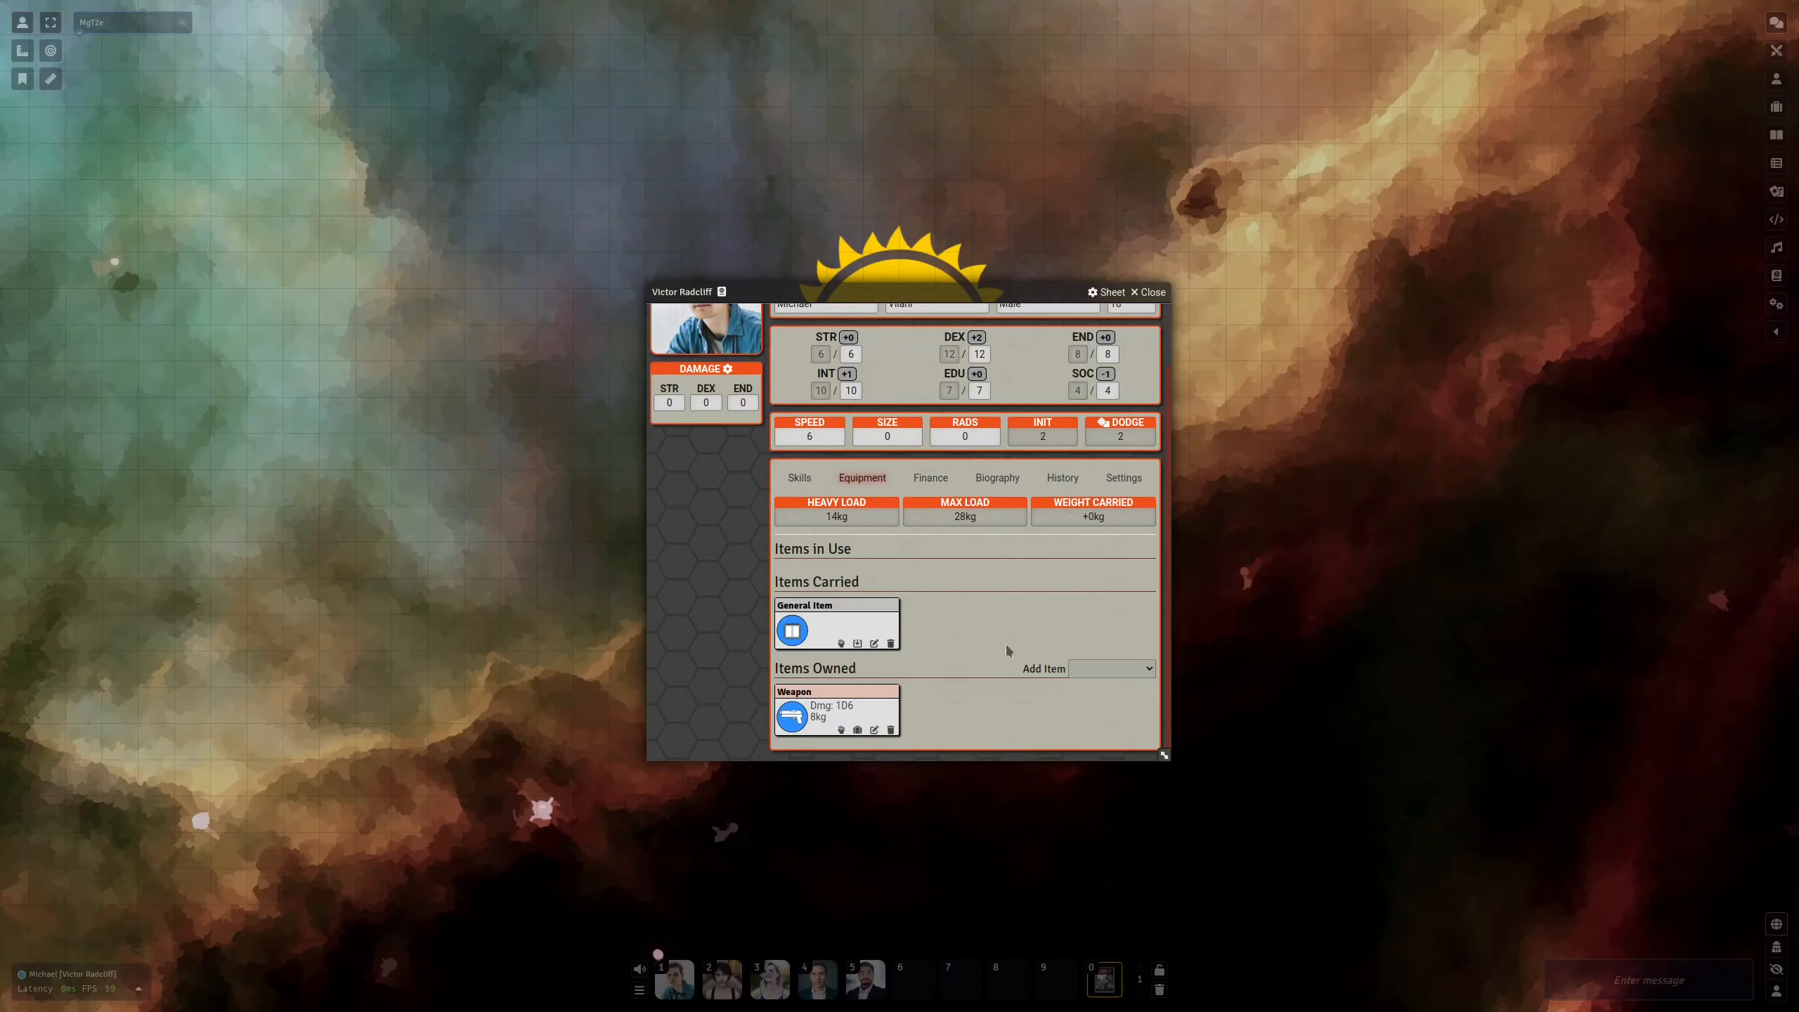
pyautogui.click(858, 728)
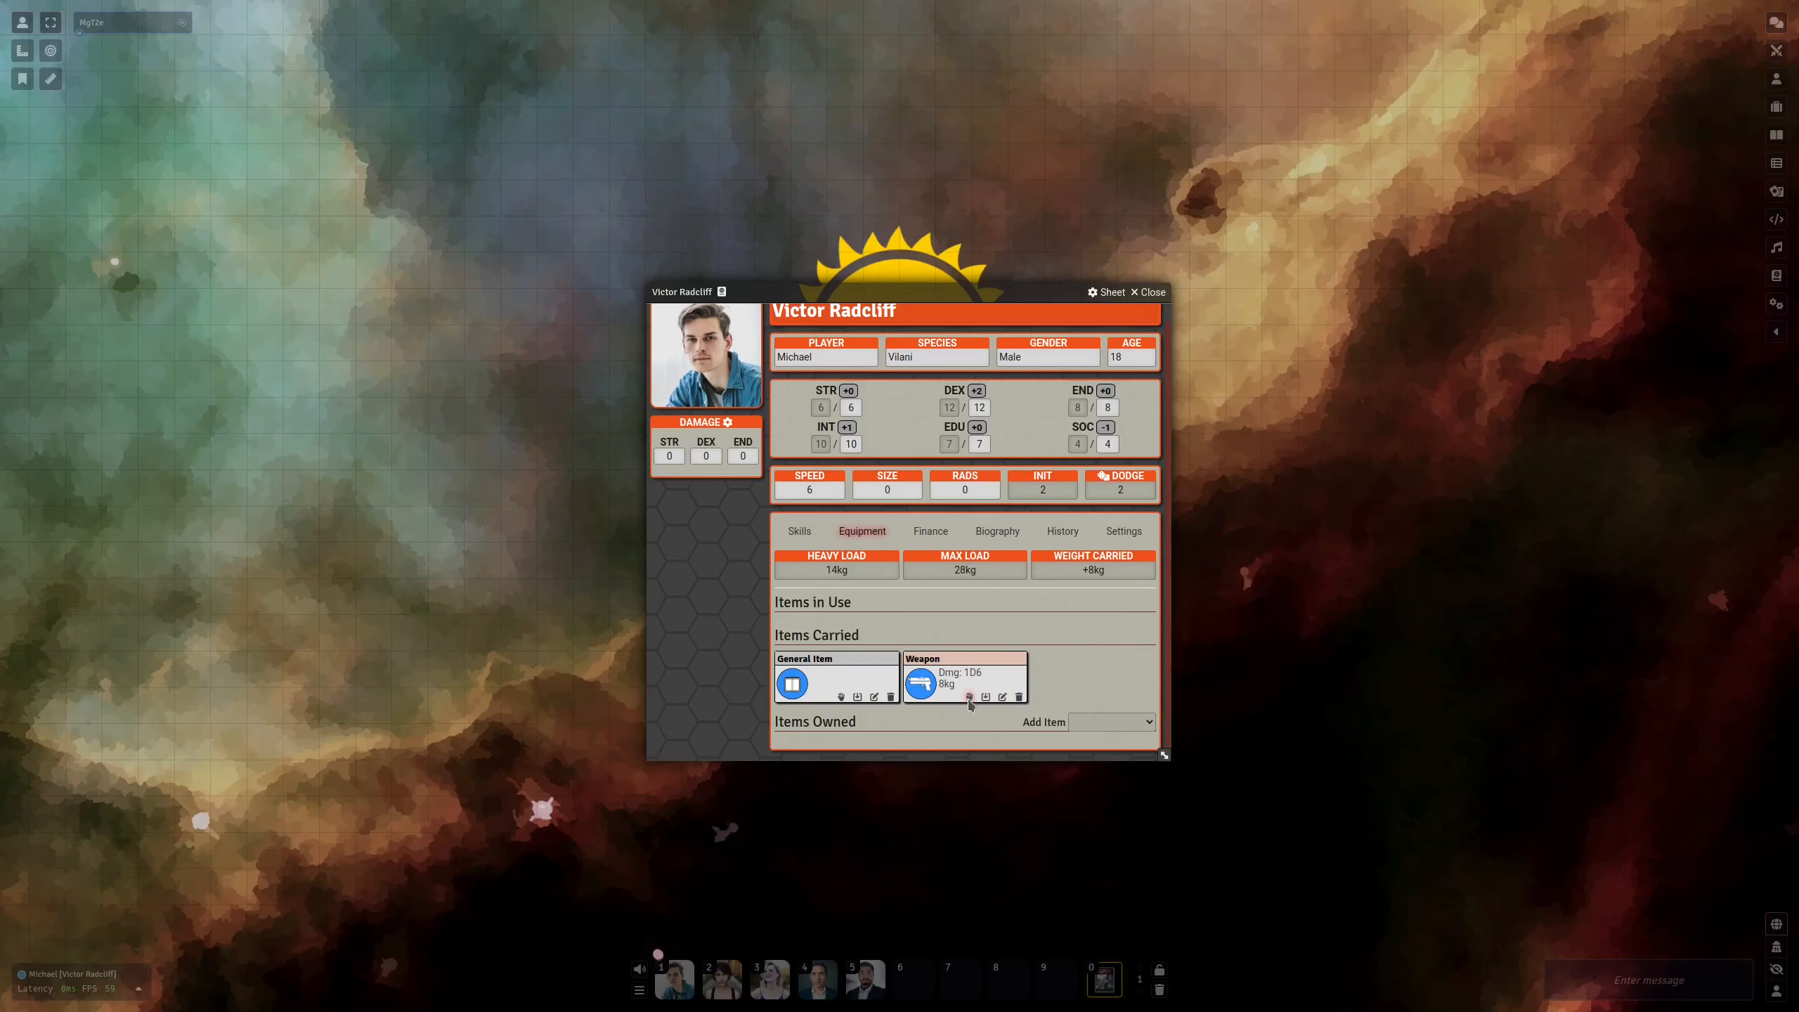
pyautogui.click(968, 697)
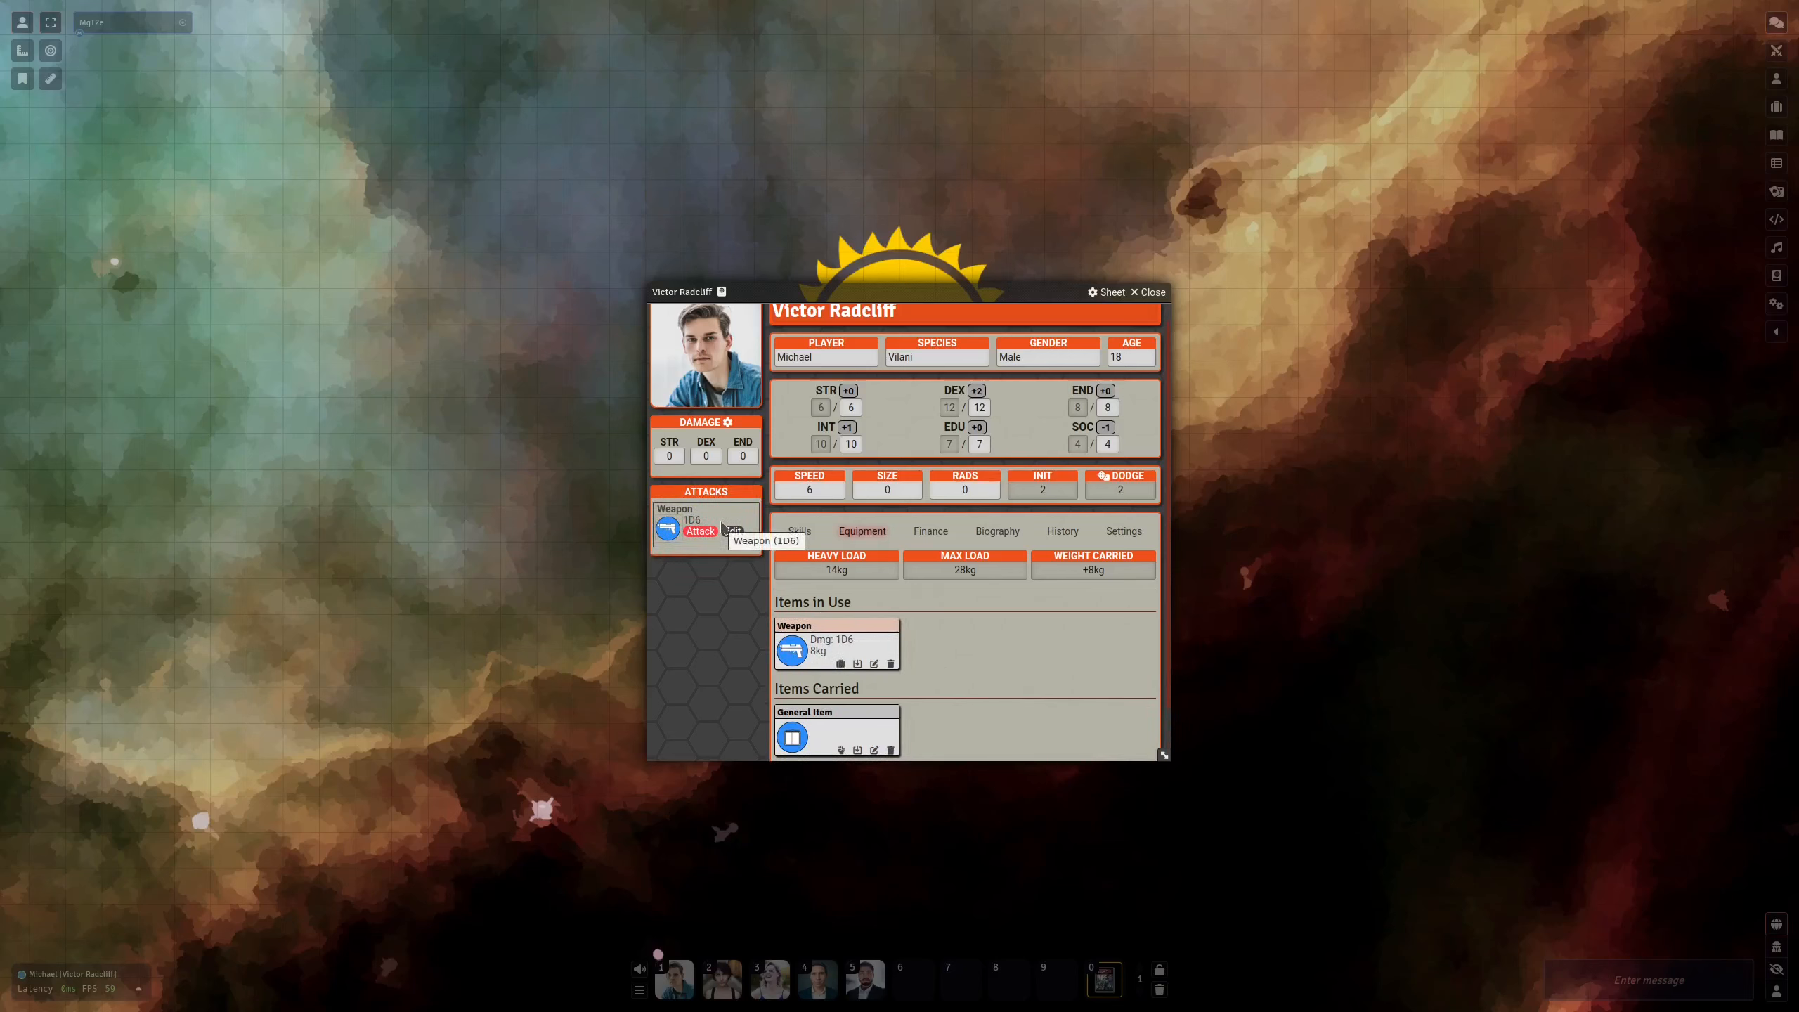
# Add an Armour item to the character's owned equipment
pyautogui.scroll(-1, 703, 549)
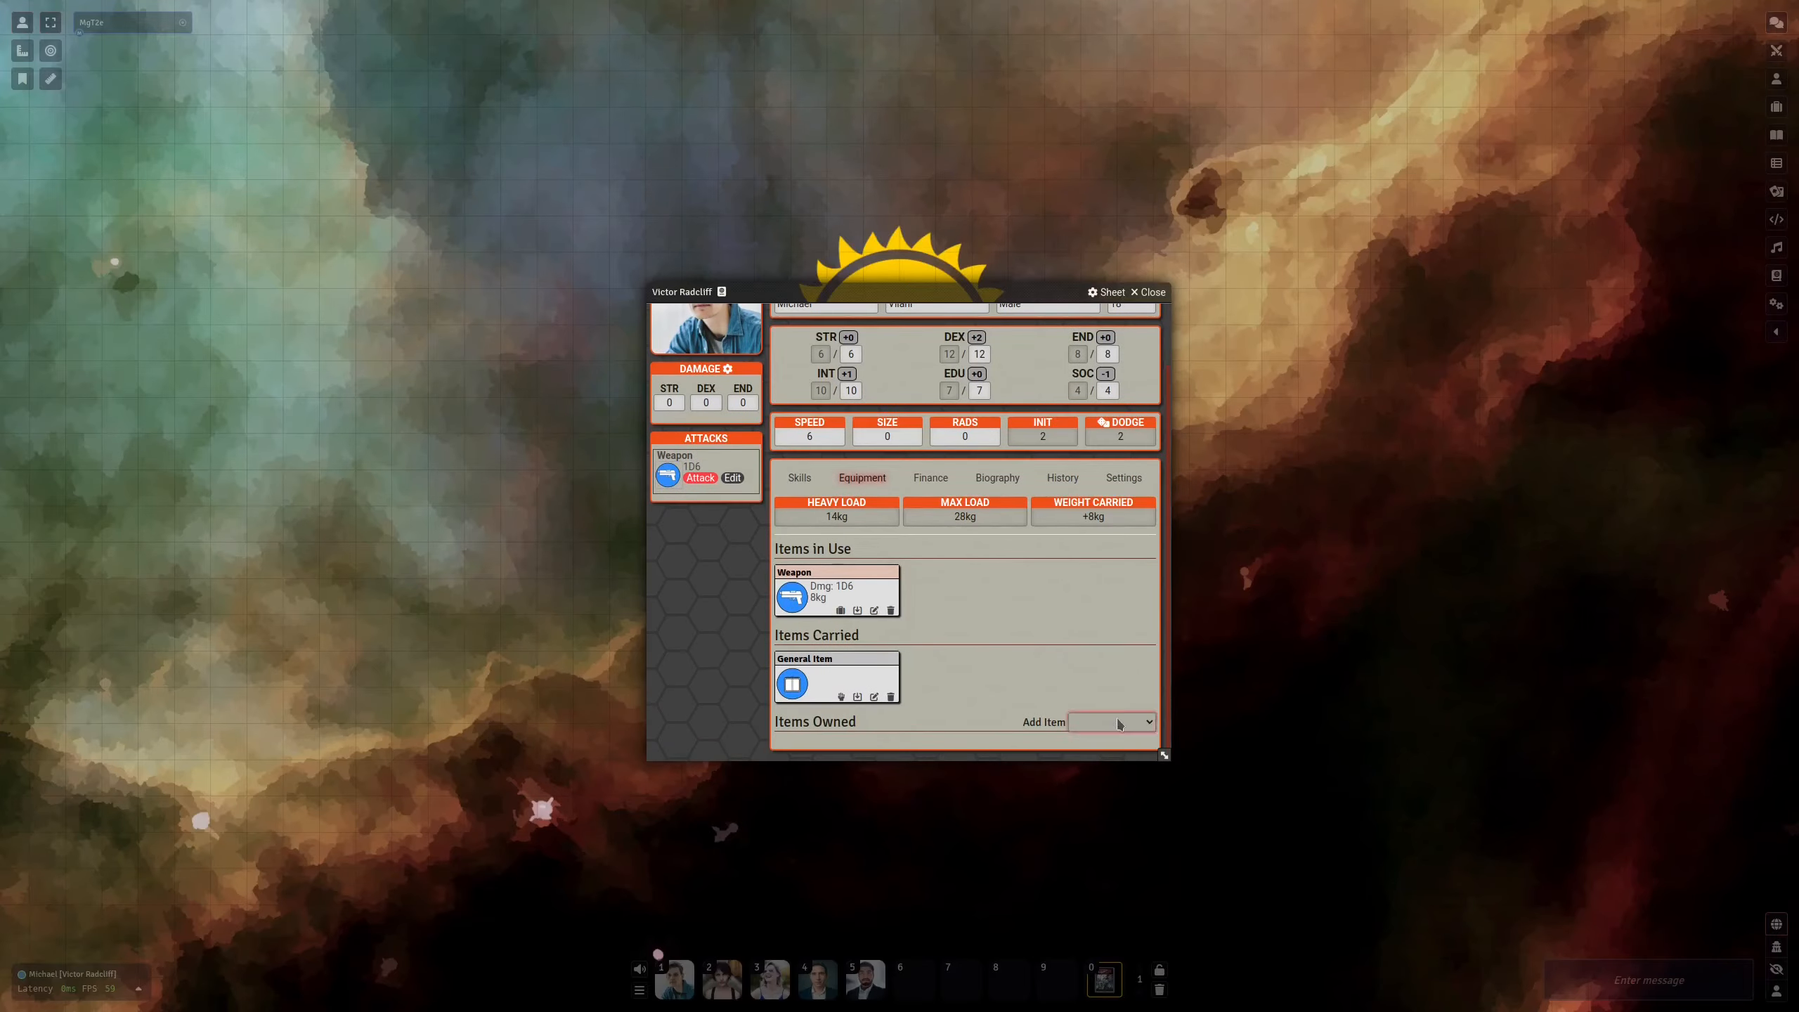
pyautogui.click(1117, 723)
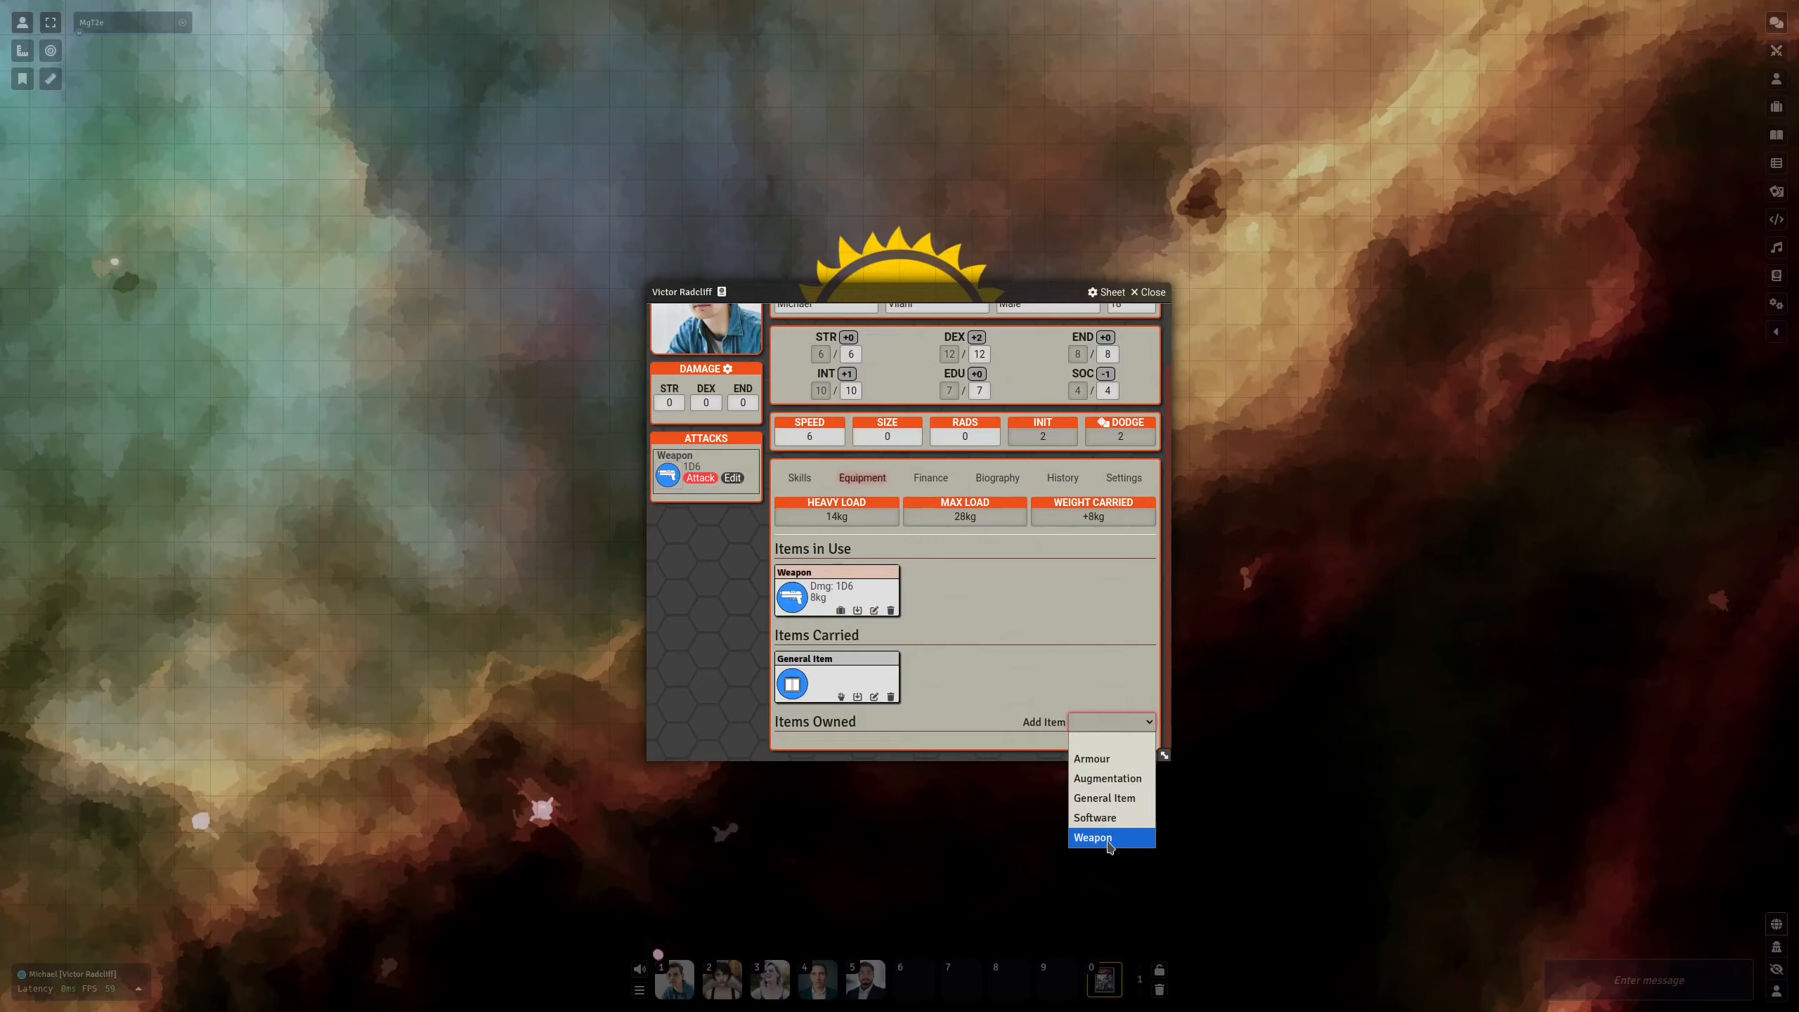
pyautogui.click(1091, 758)
pyautogui.scroll(-1, 1002, 635)
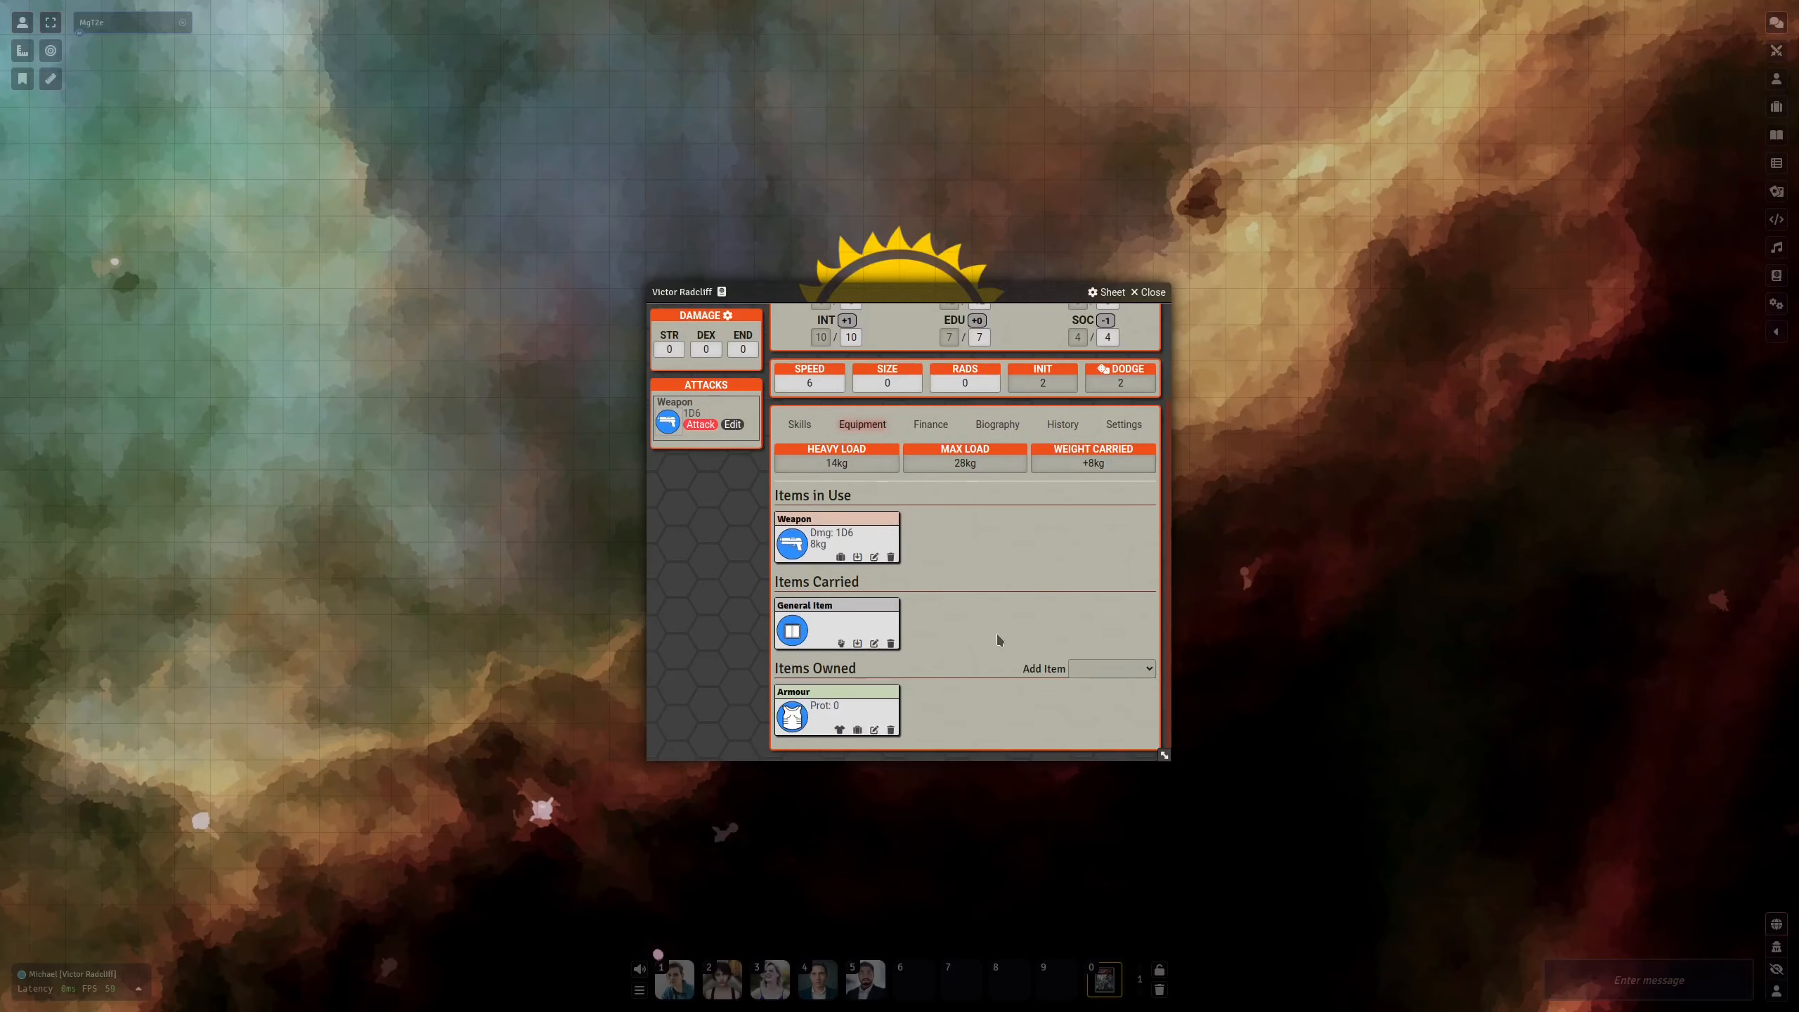
# Set the Armour item's Prot value to 3 and put the armour into use
pyautogui.click(874, 730)
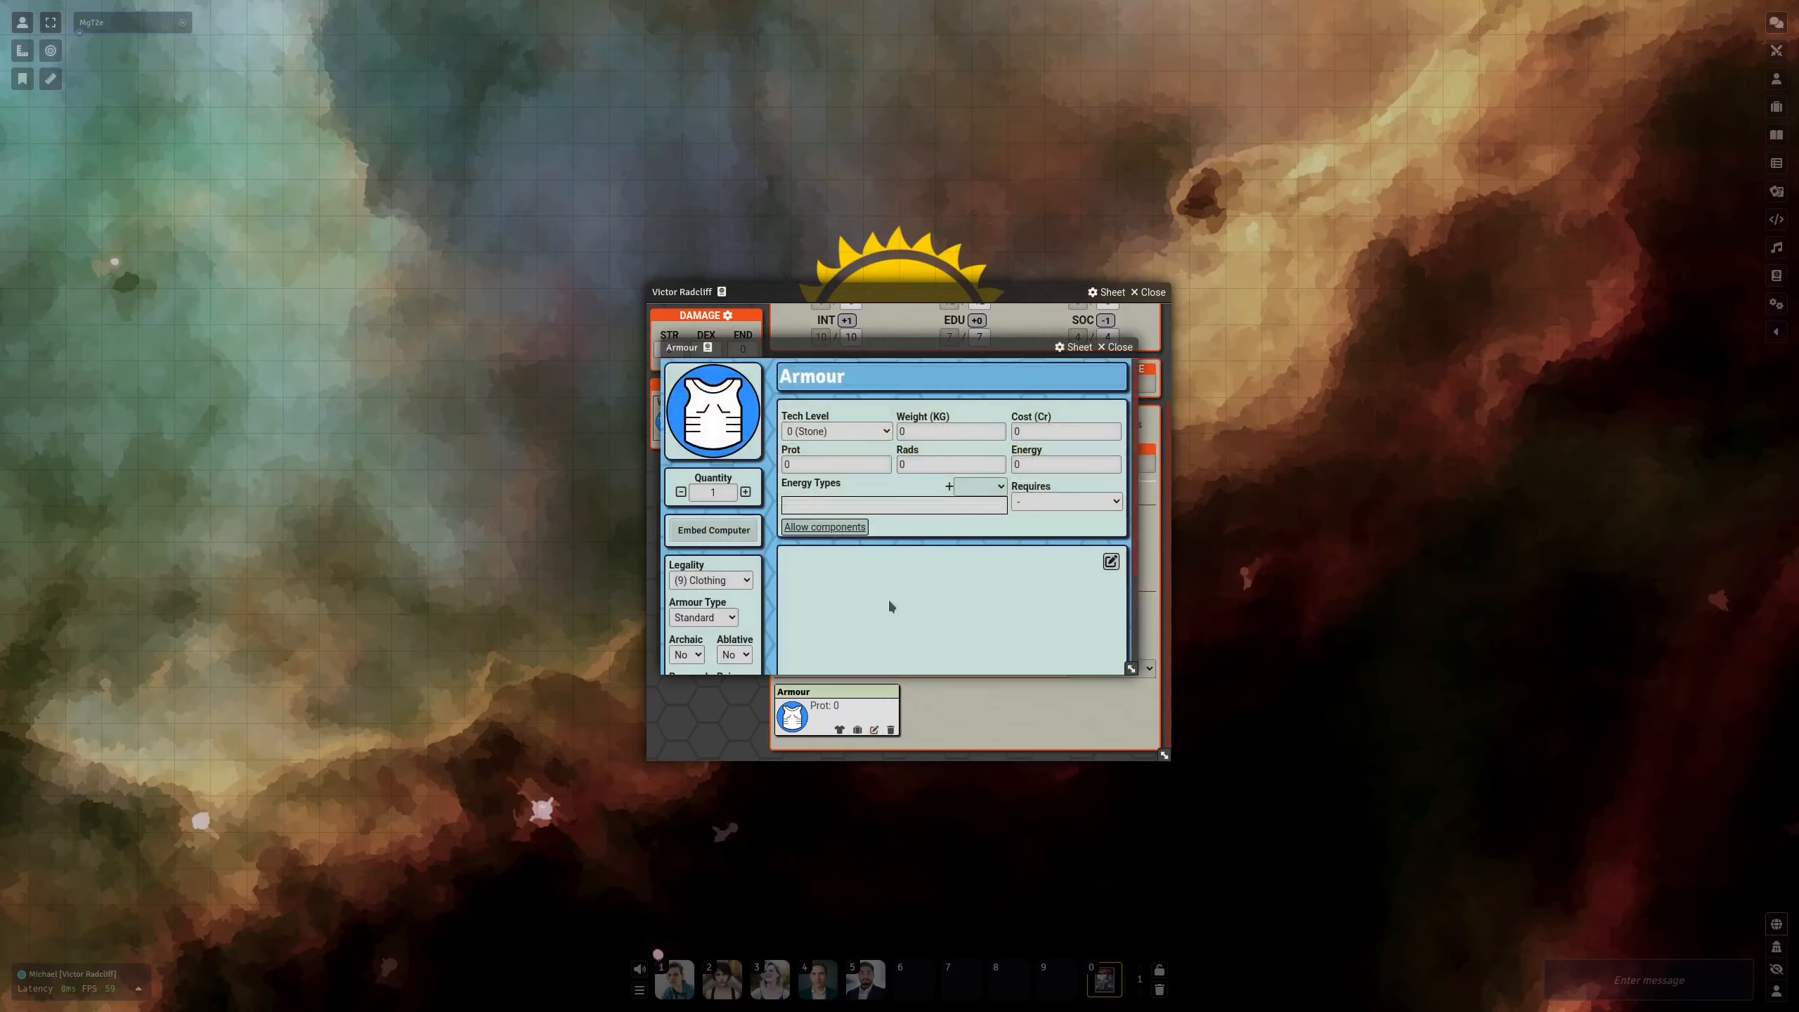
pyautogui.click(846, 466)
pyautogui.click(1116, 347)
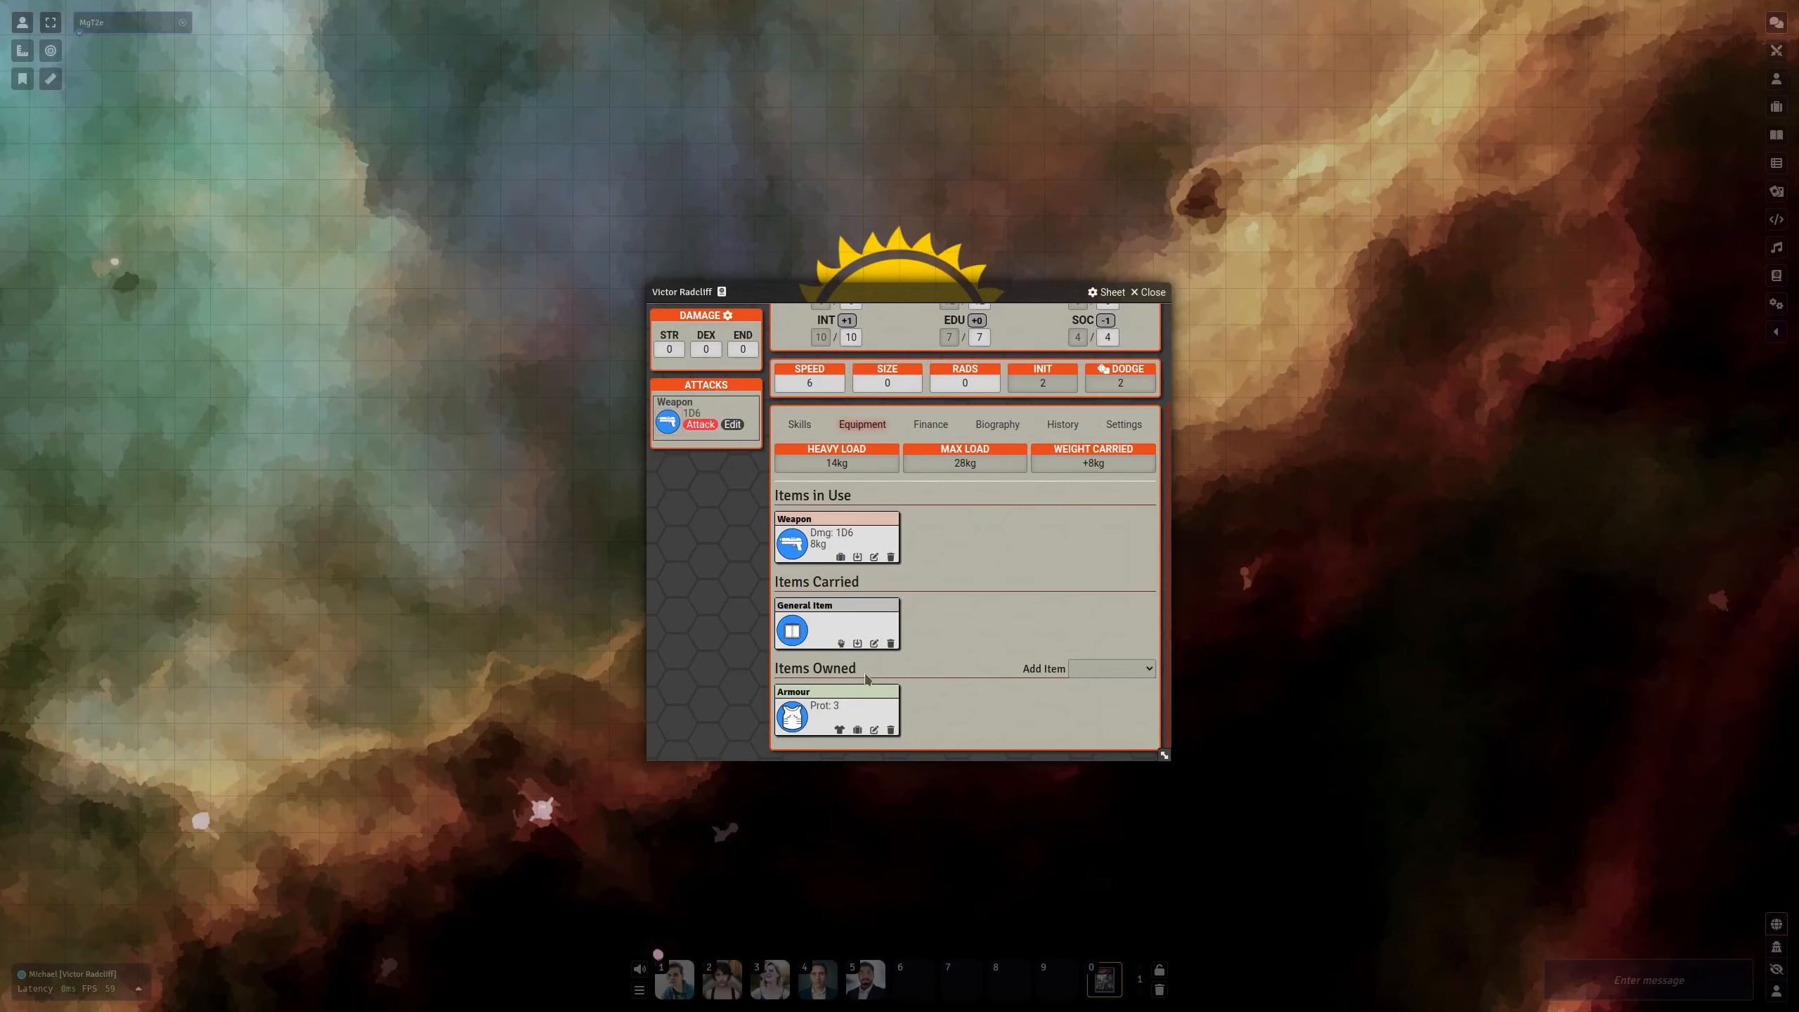
pyautogui.click(839, 730)
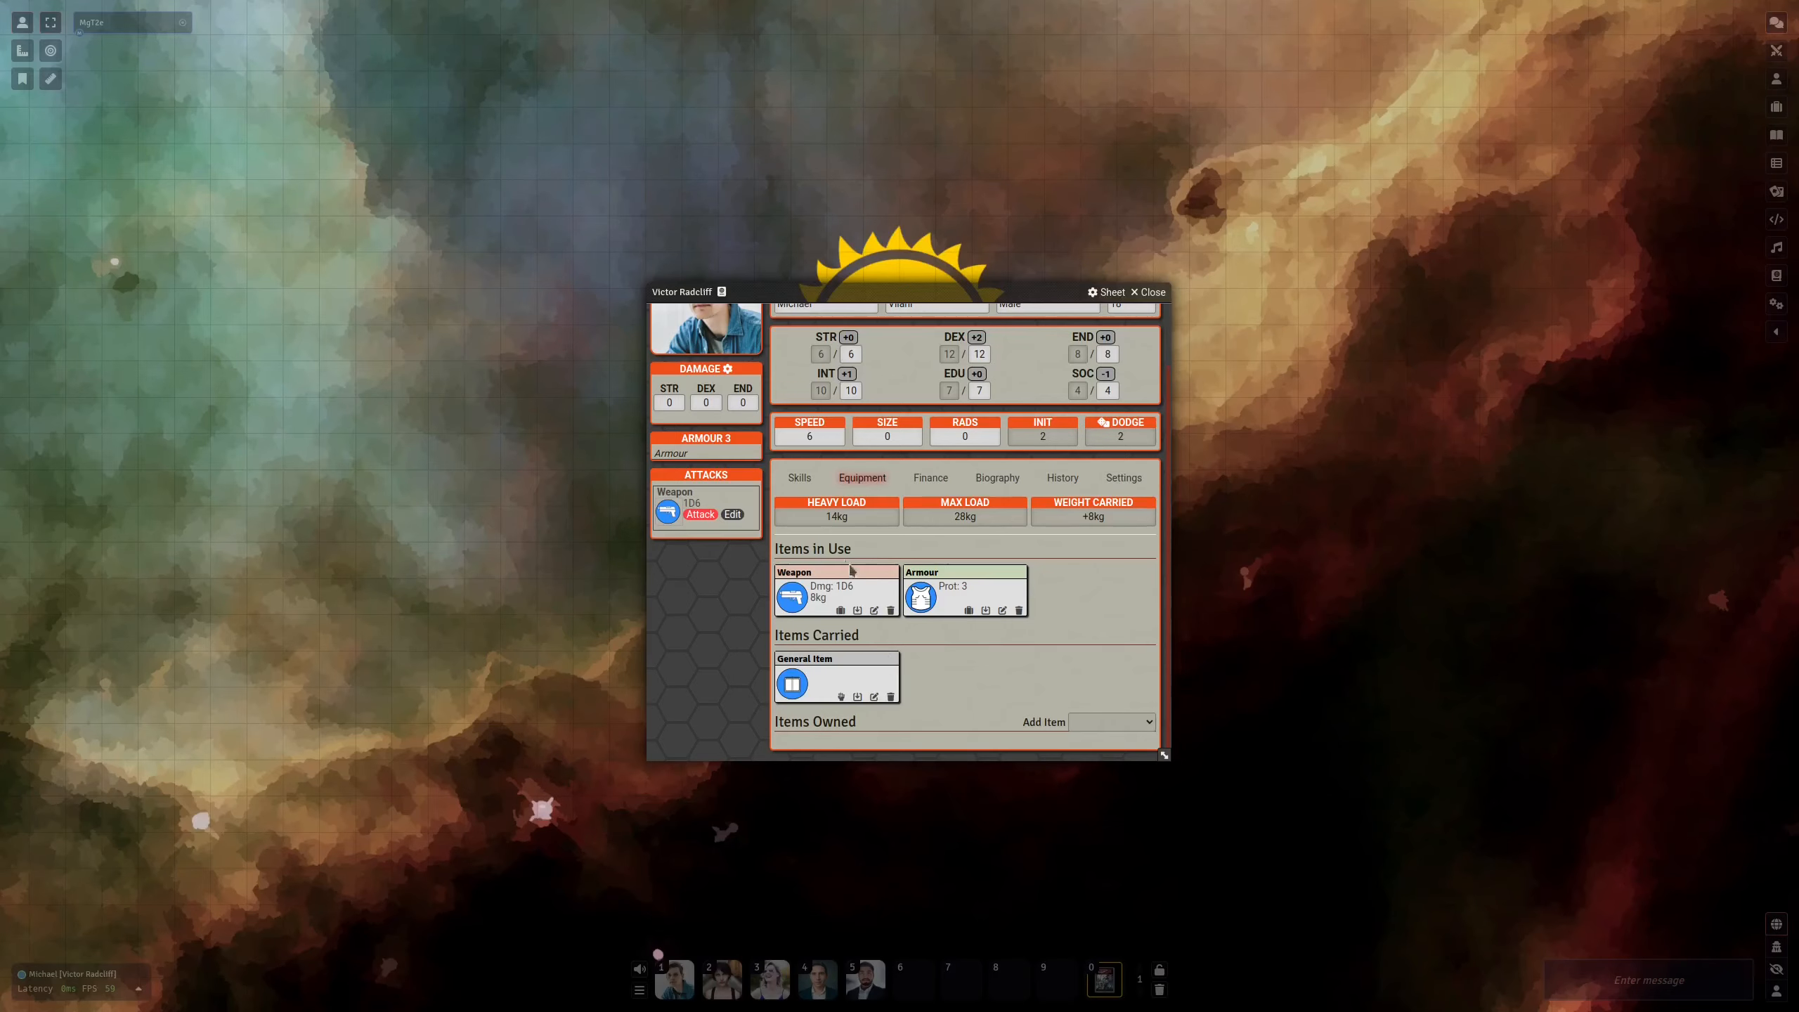
pyautogui.scroll(1, 728, 463)
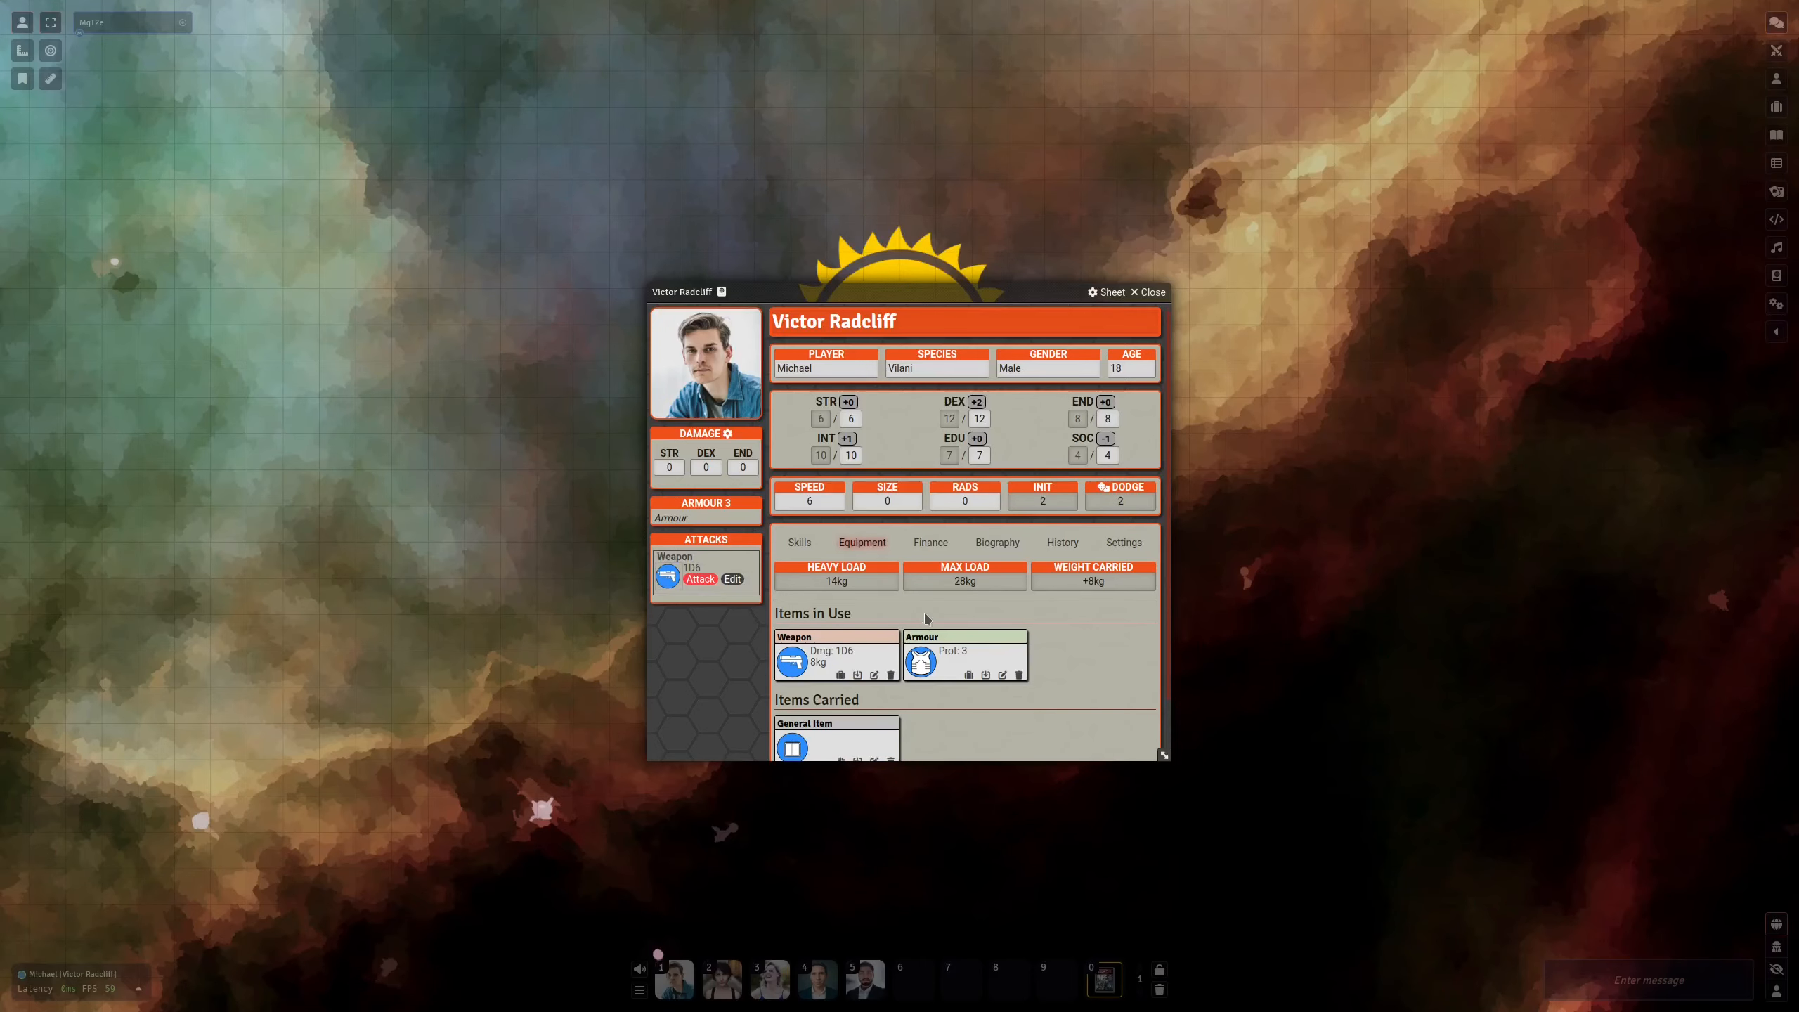
# Open the Core Rulebook 2022 at the Heavy Weapons page of the Equipment chapter
pyautogui.click(1104, 979)
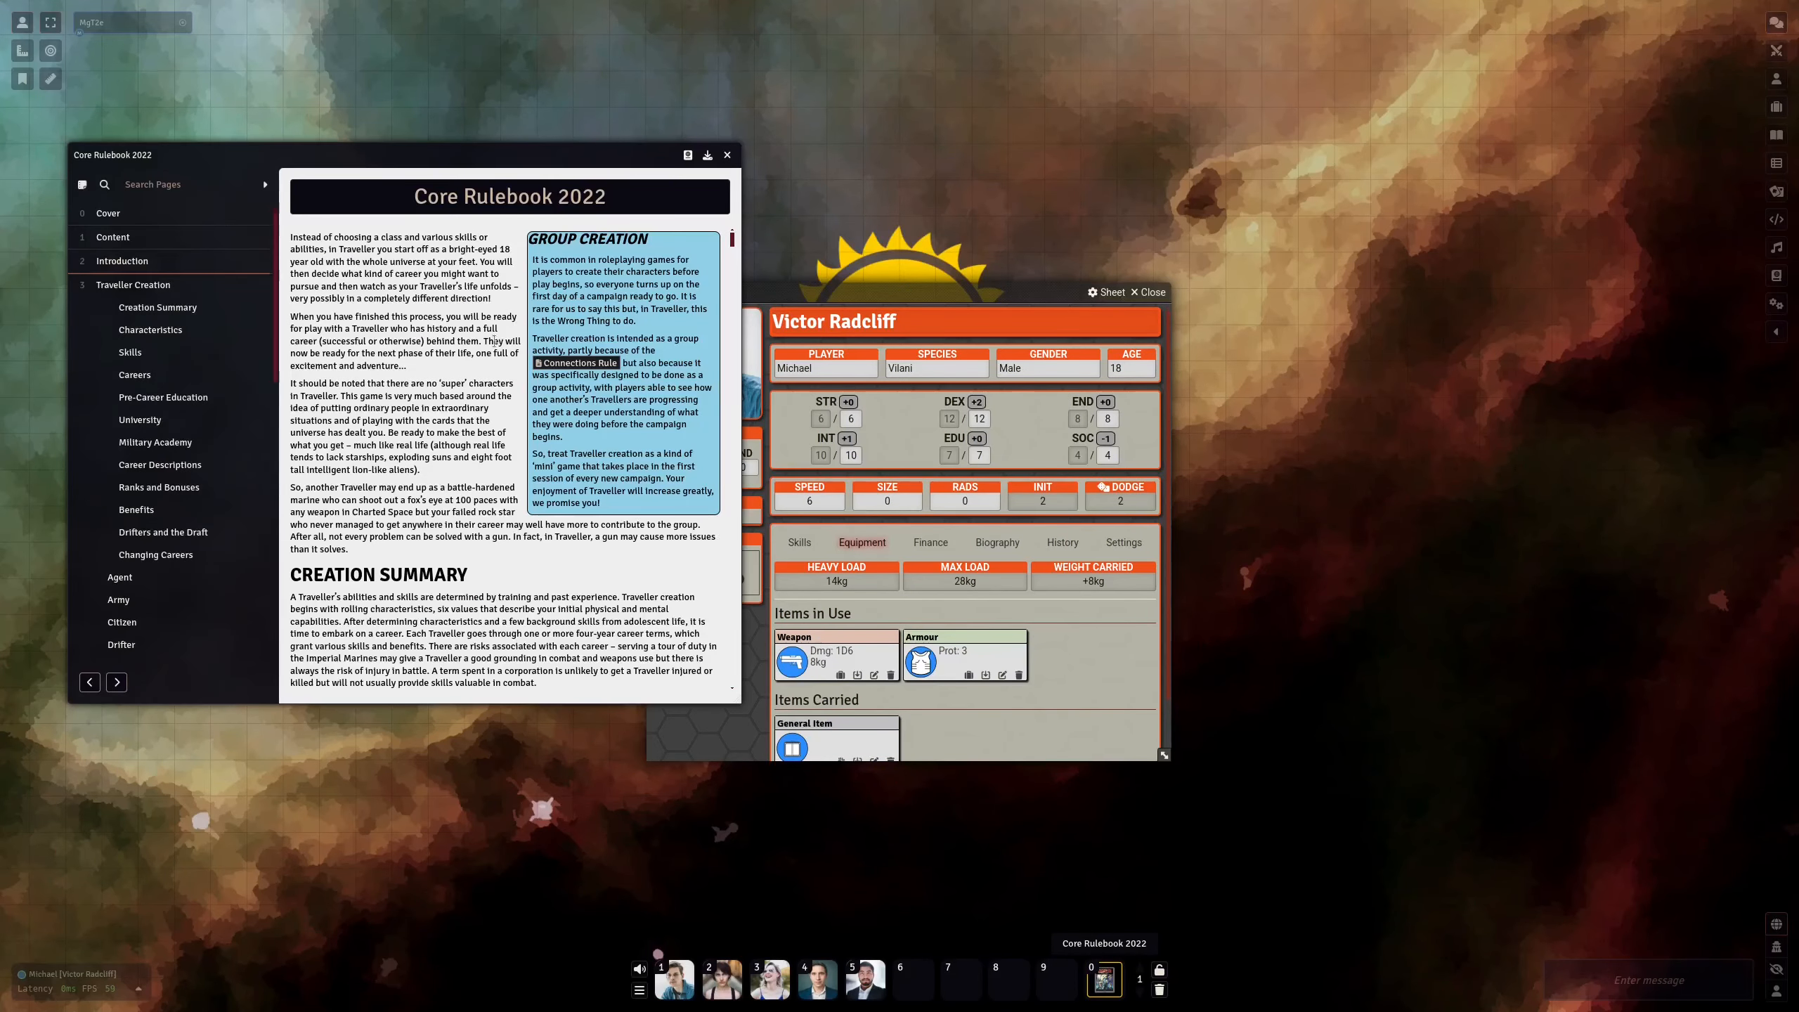
pyautogui.scroll(-5, 185, 409)
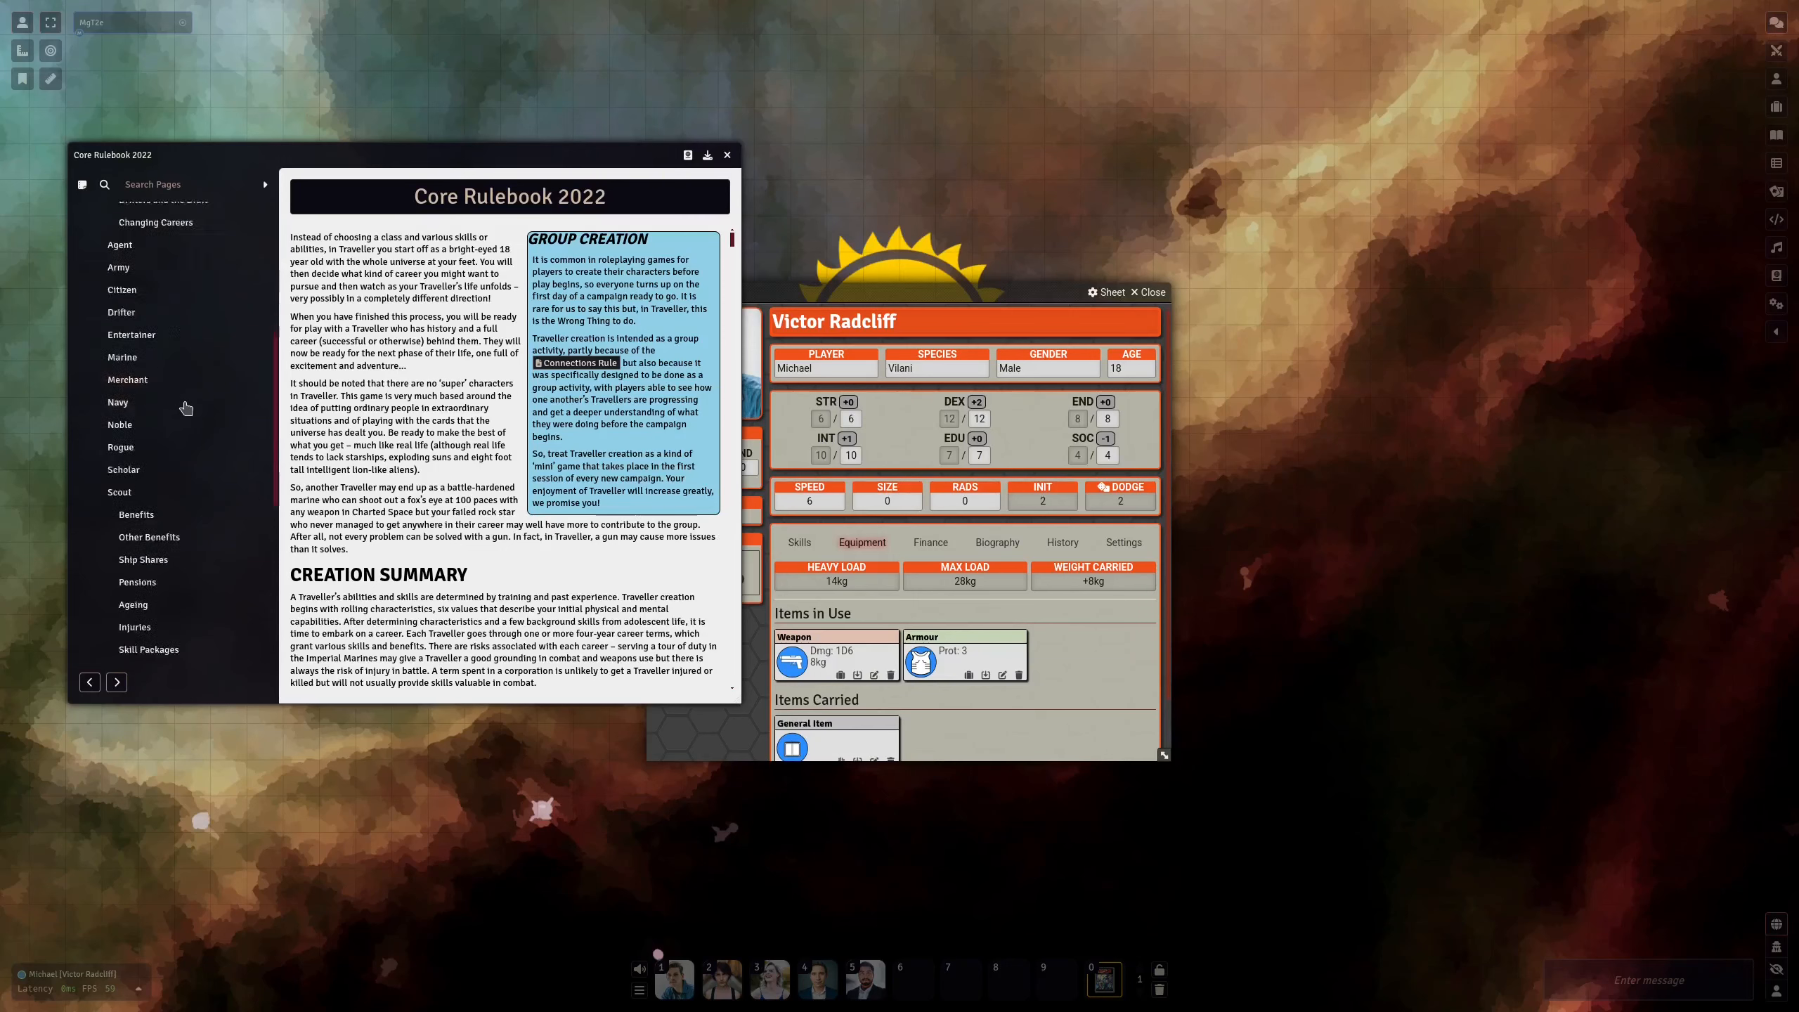
pyautogui.scroll(-5, 186, 408)
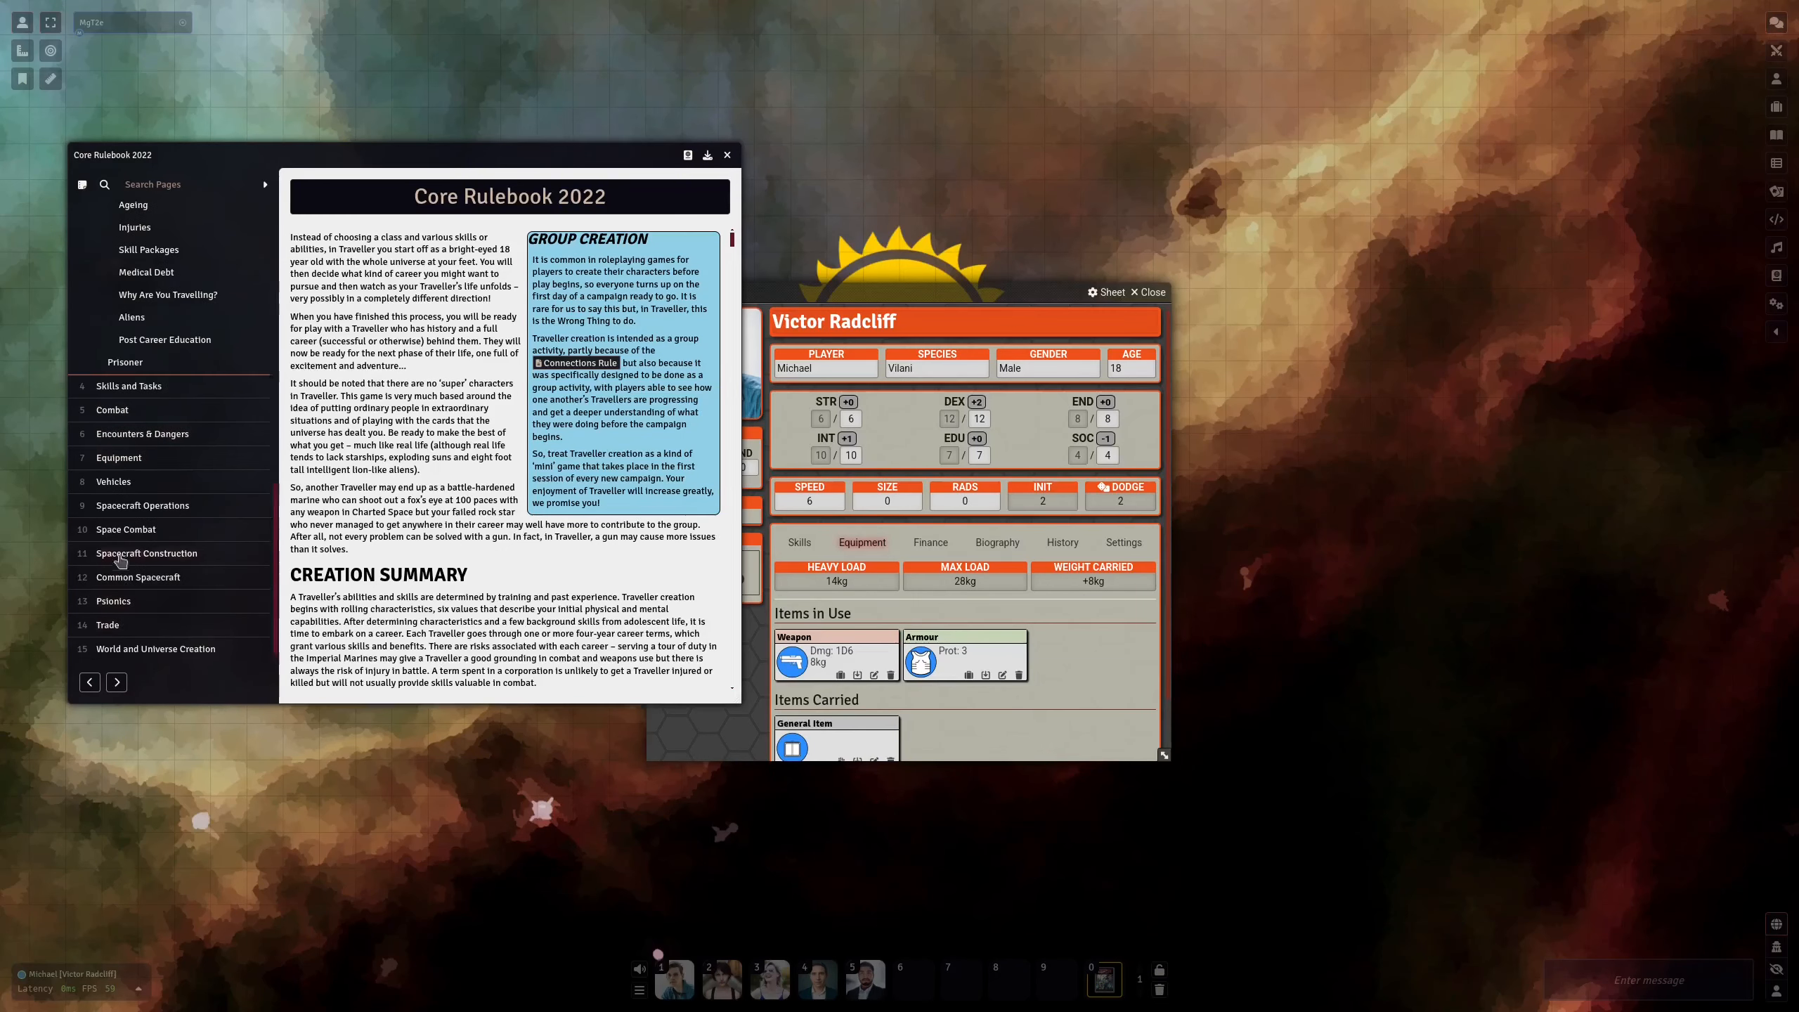
pyautogui.click(117, 458)
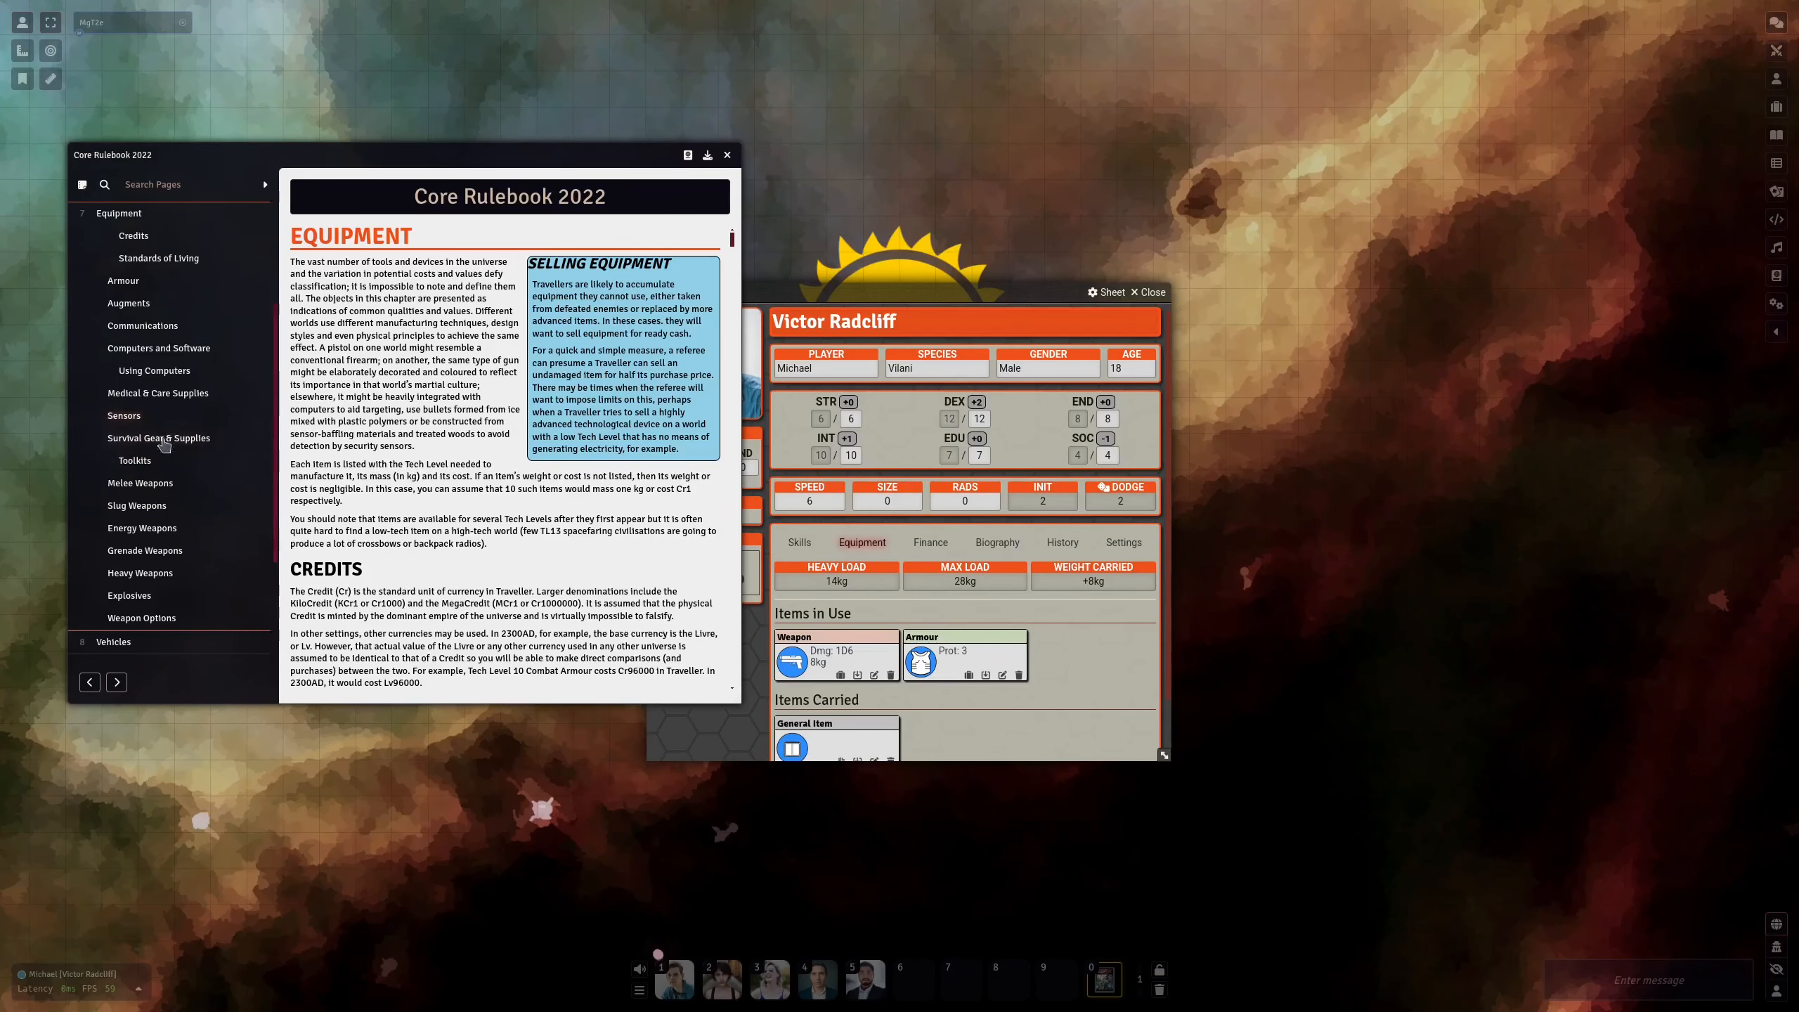
pyautogui.click(142, 574)
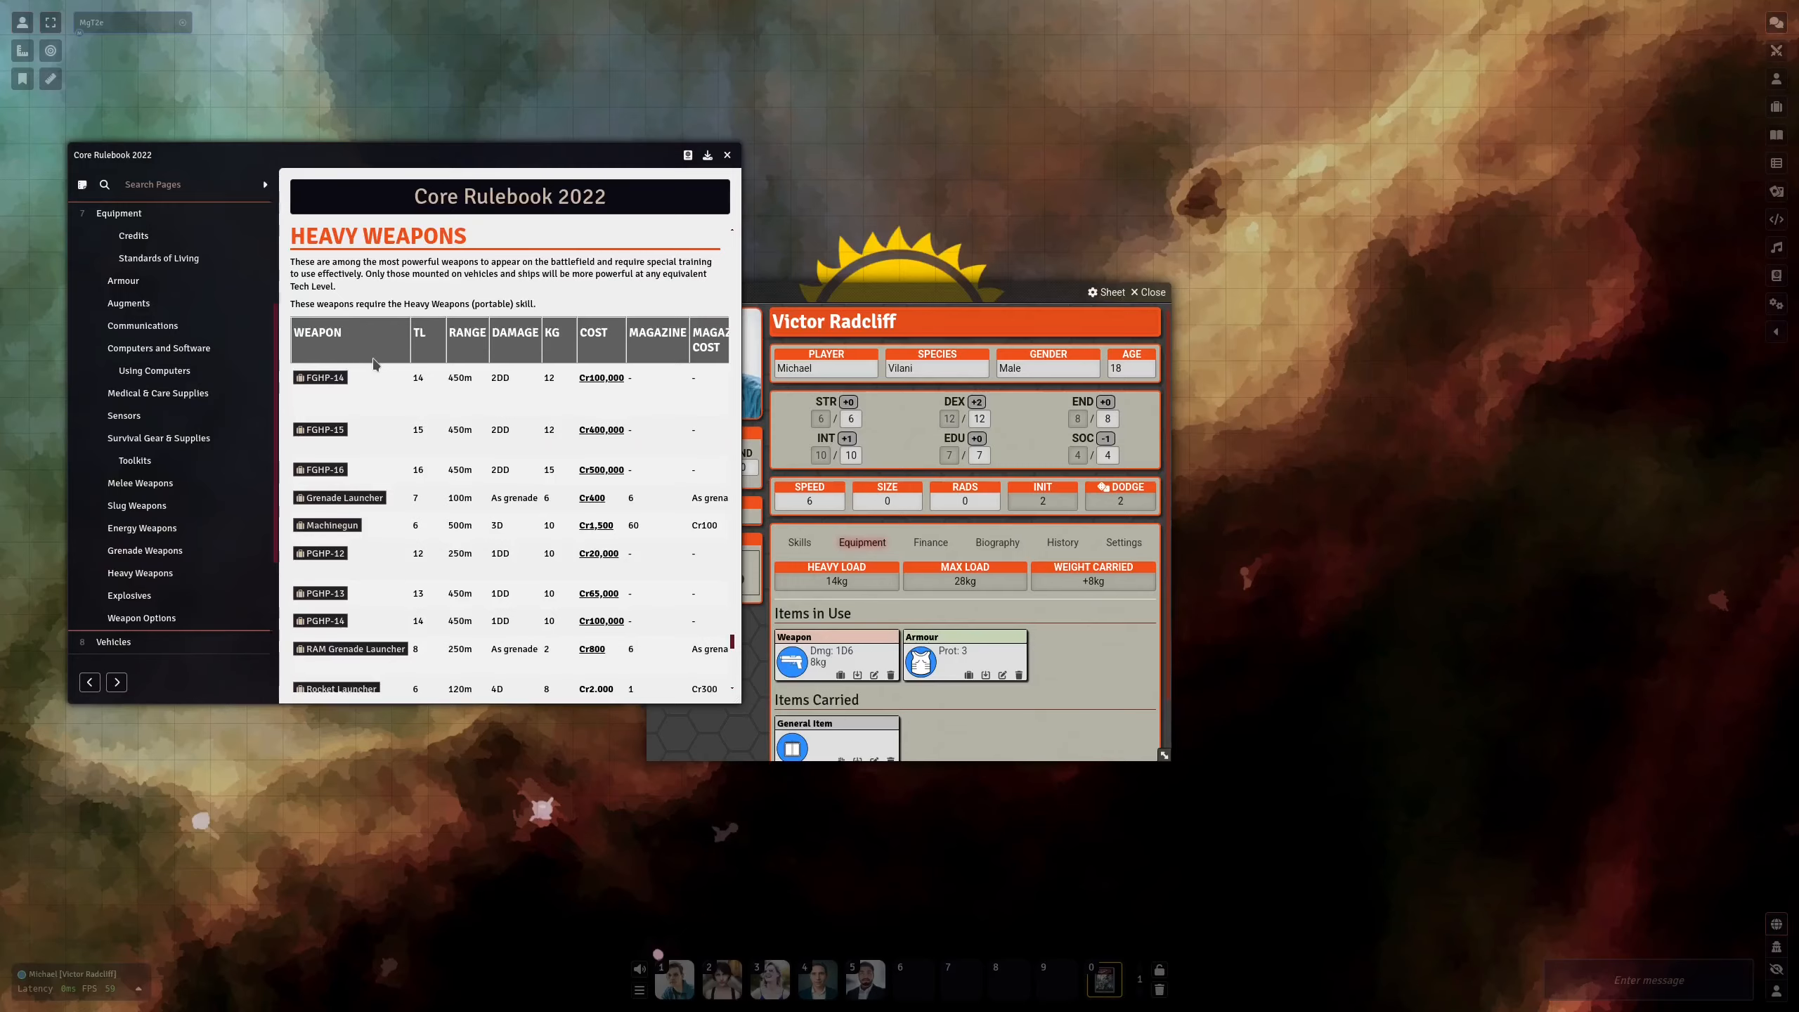
pyautogui.scroll(-1, 374, 363)
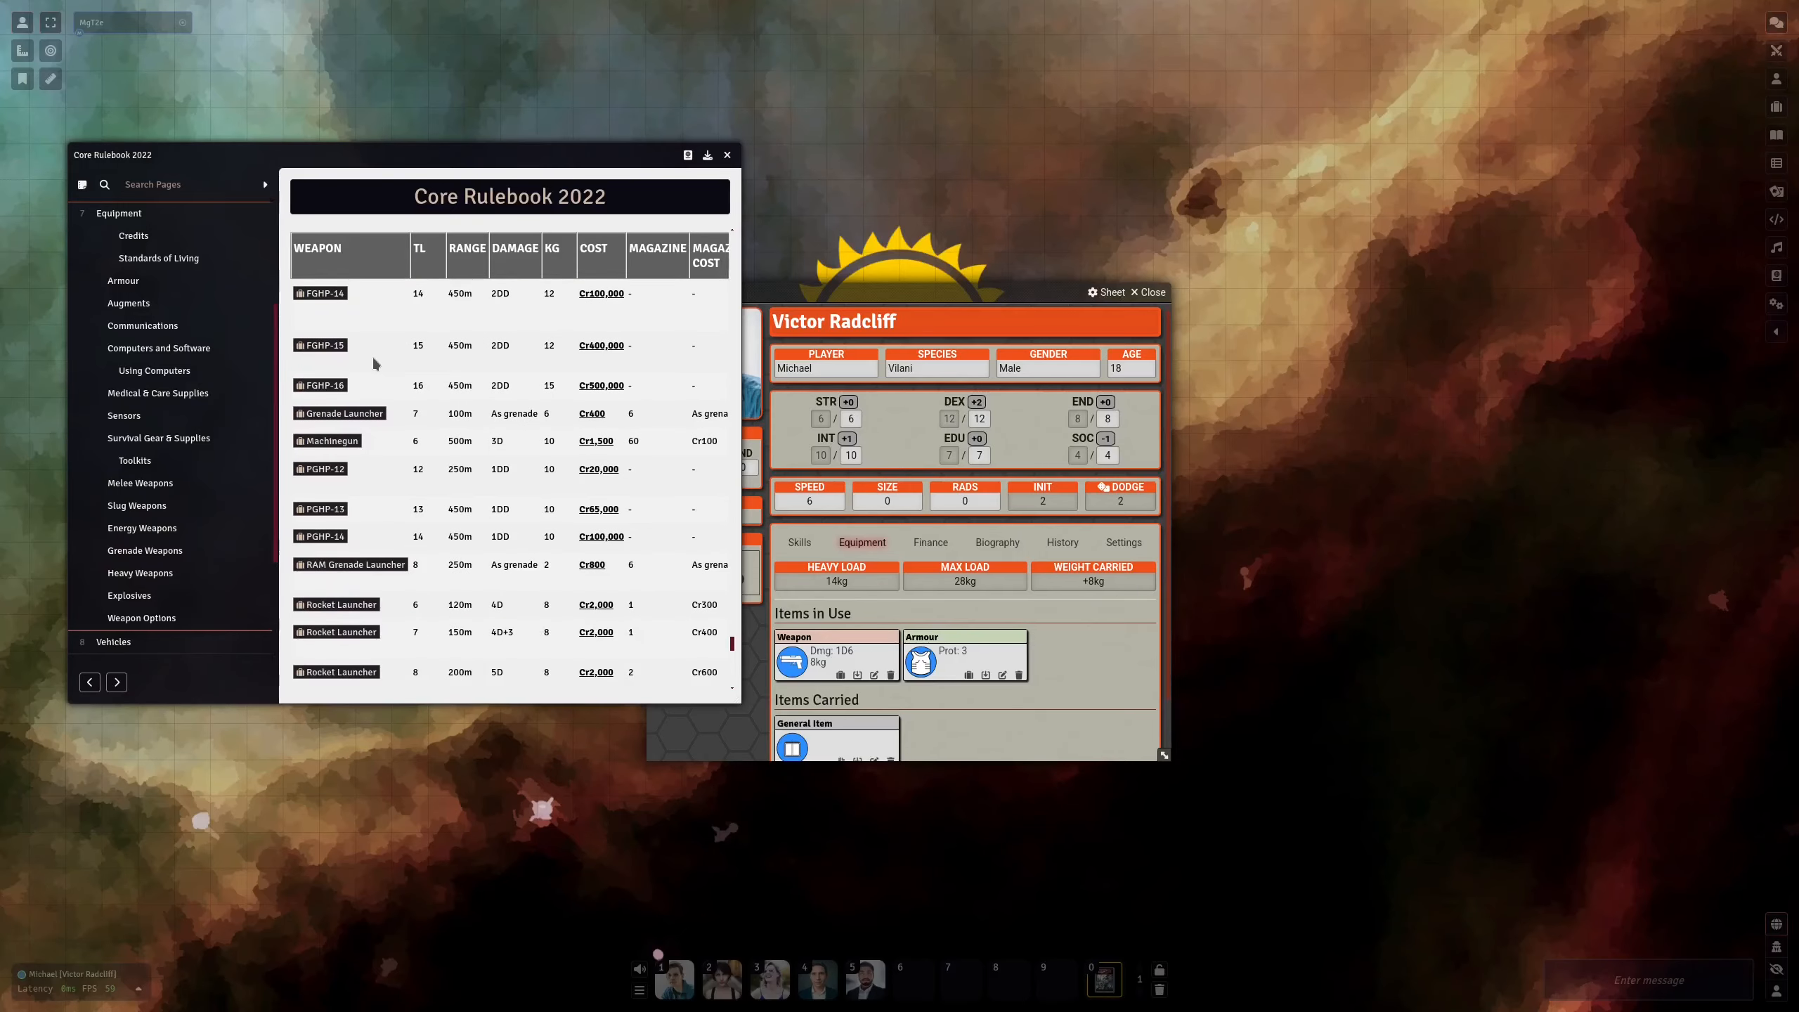
pyautogui.scroll(1, 374, 363)
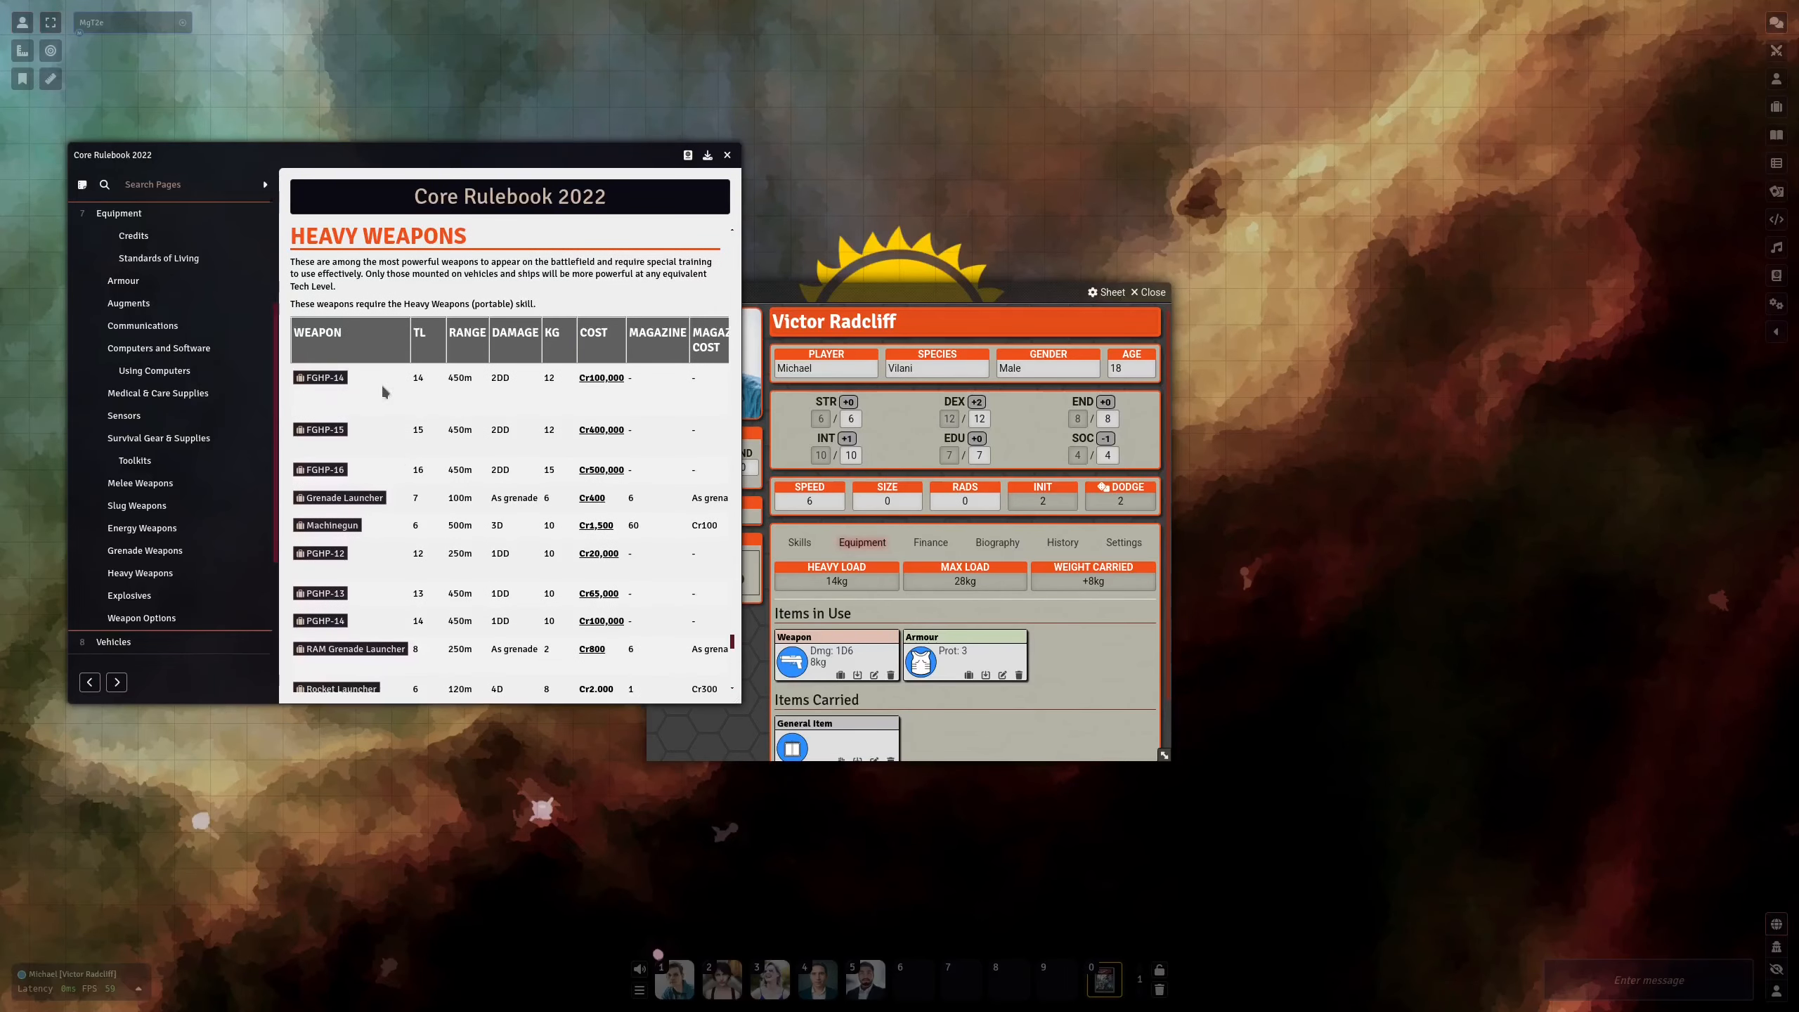
# Add the FGHP-14 from the Heavy Weapons table to the character's equipment and put it into use
pyautogui.moveTo(321, 376); pyautogui.dragTo(995, 626)
pyautogui.scroll(-2, 1005, 631)
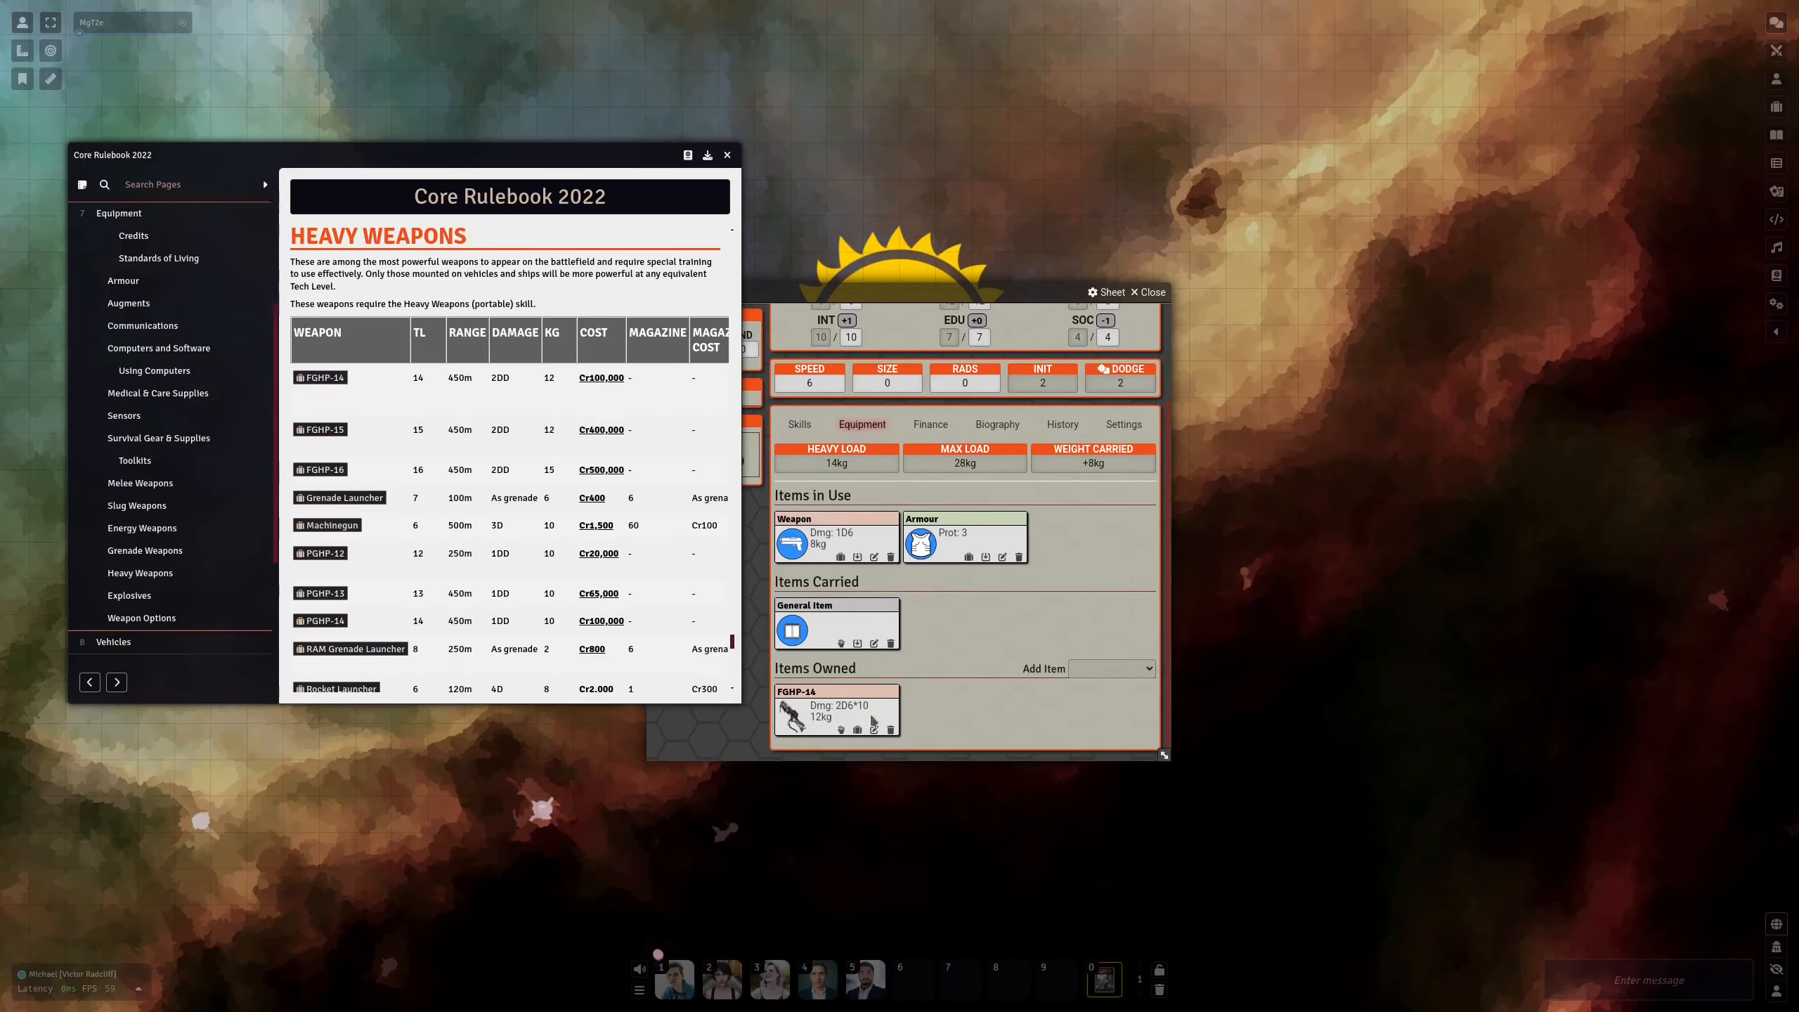
pyautogui.click(840, 729)
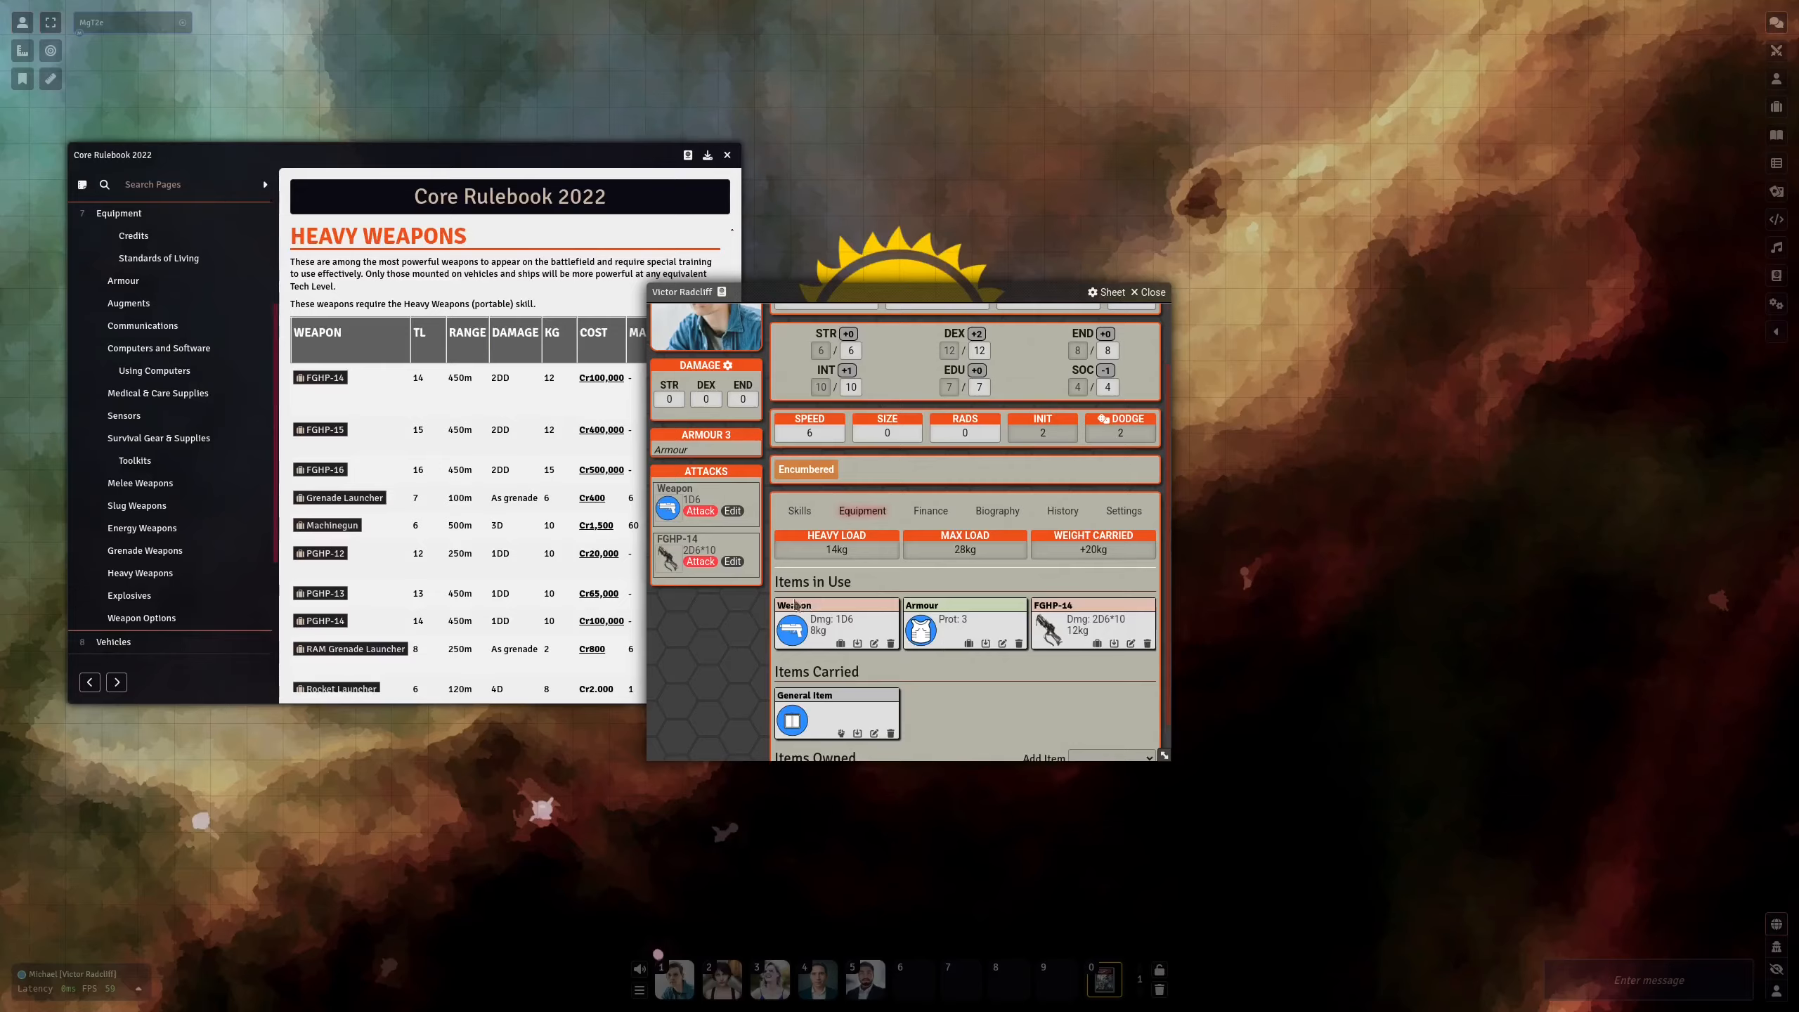
# Open the rulebook's Melee Weapons page and set the character's cash to Cr50,000
pyautogui.click(169, 485)
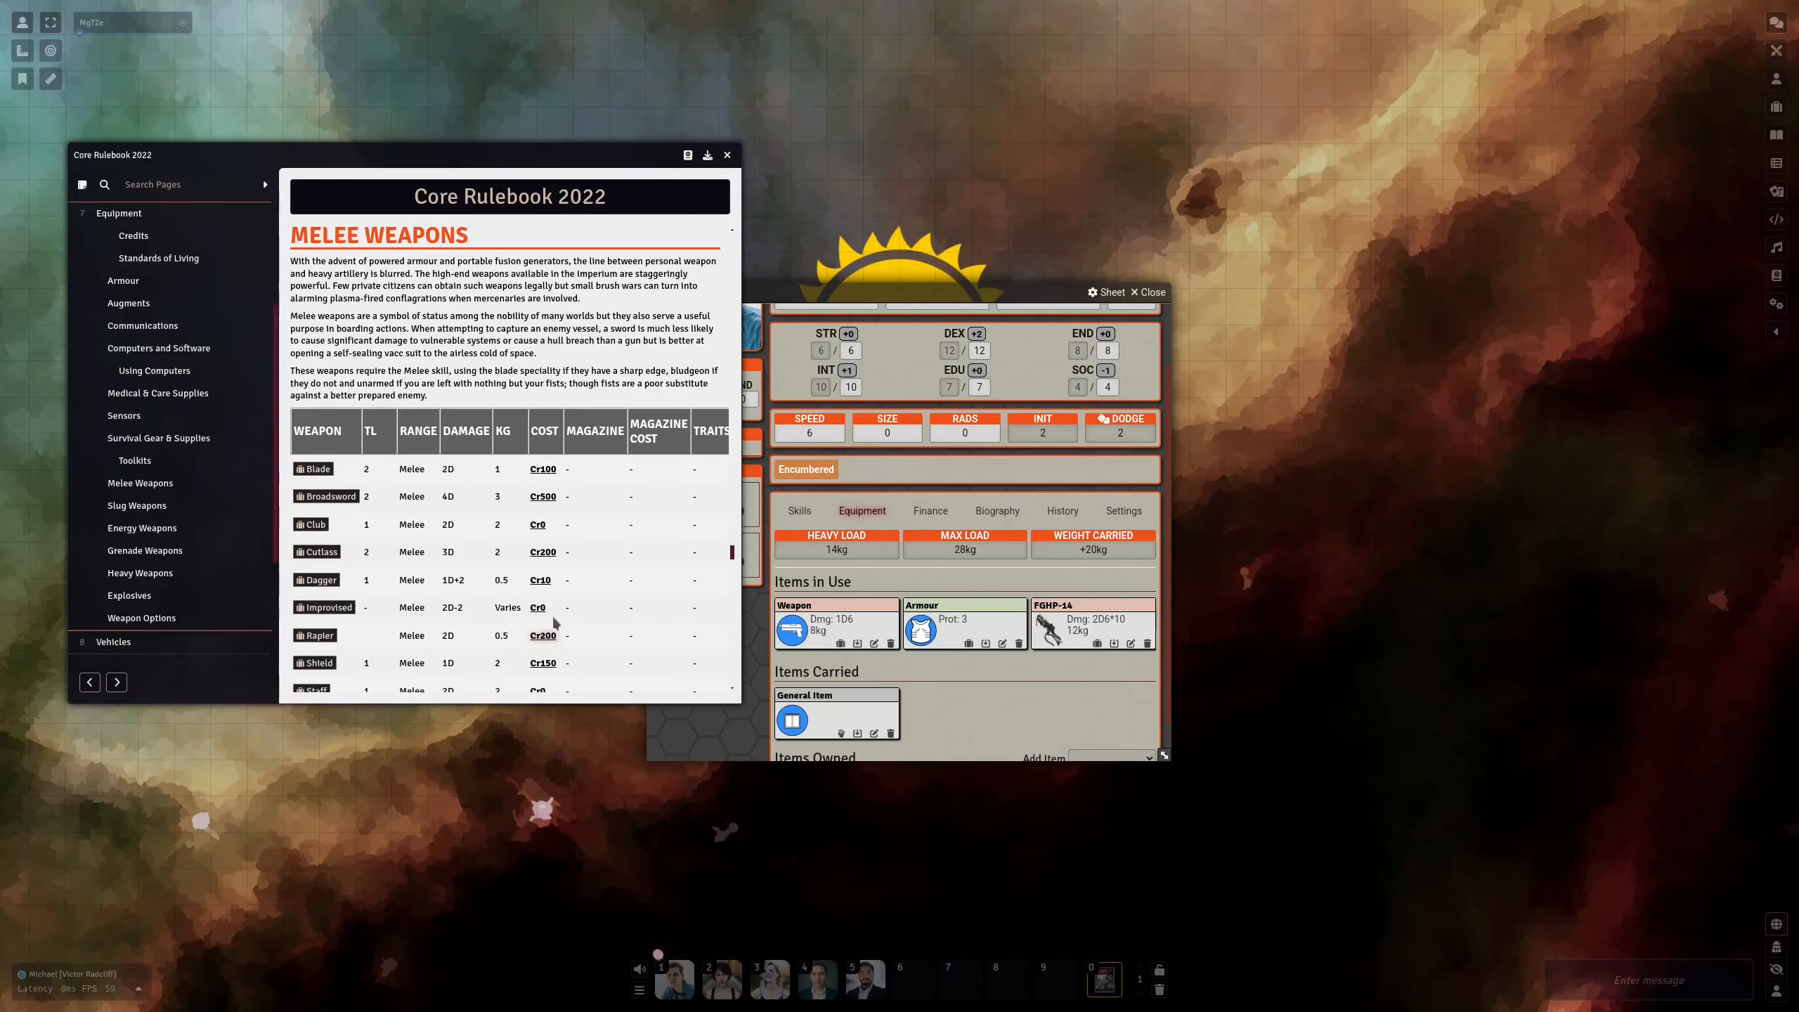
pyautogui.click(927, 516)
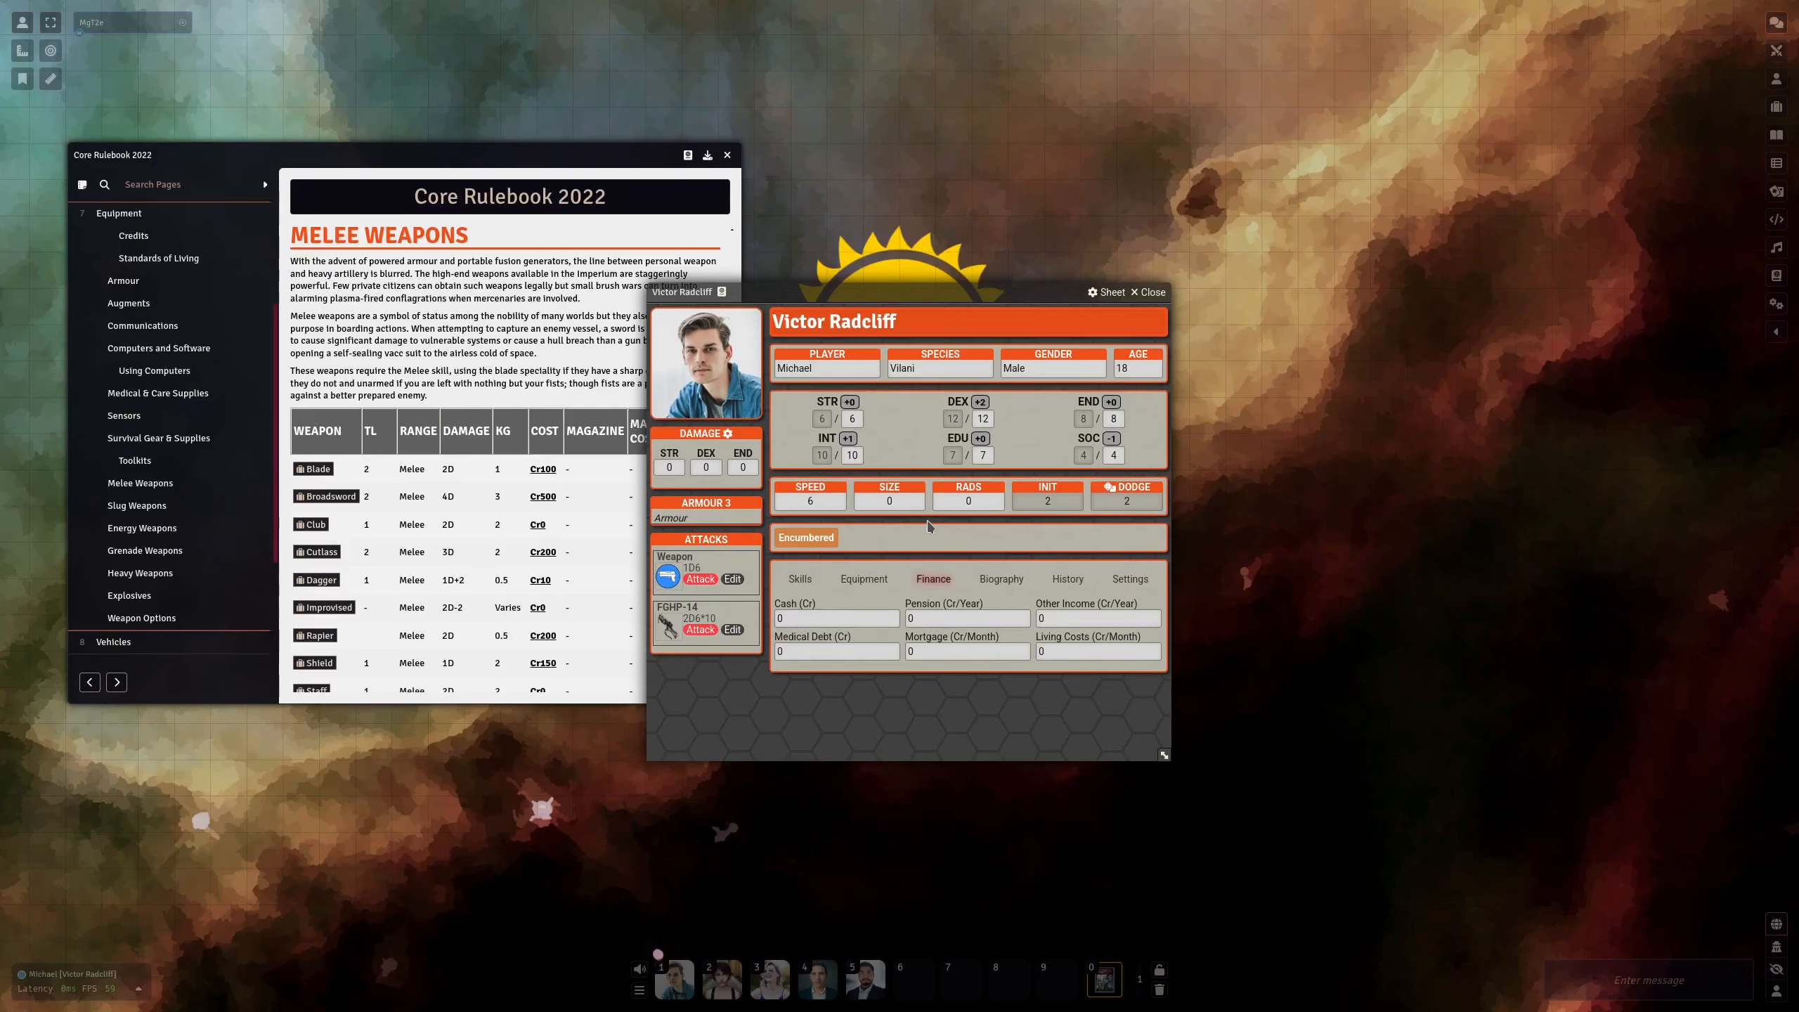
pyautogui.click(780, 617)
pyautogui.write('50000')
pyautogui.click(852, 603)
# Buy the Rapier from the Melee Weapons table for Cr200 with the character as purchaser
pyautogui.click(879, 579)
pyautogui.scroll(-2, 892, 611)
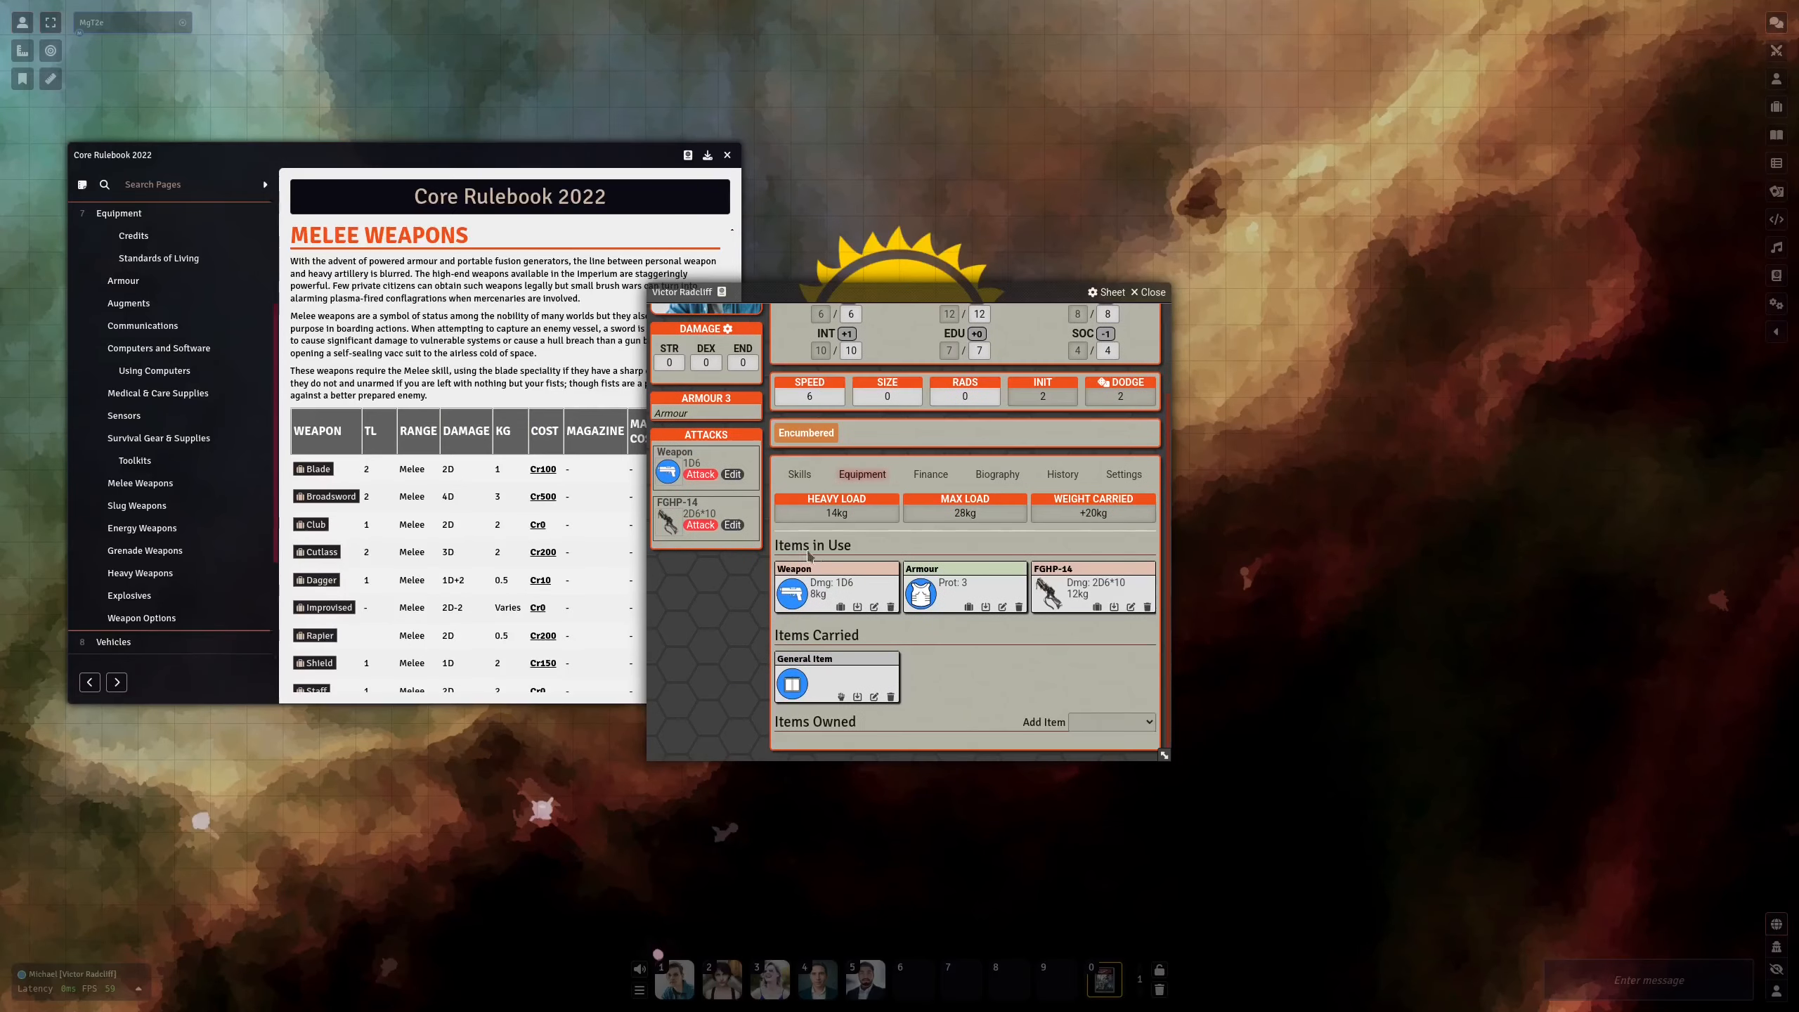
pyautogui.click(543, 637)
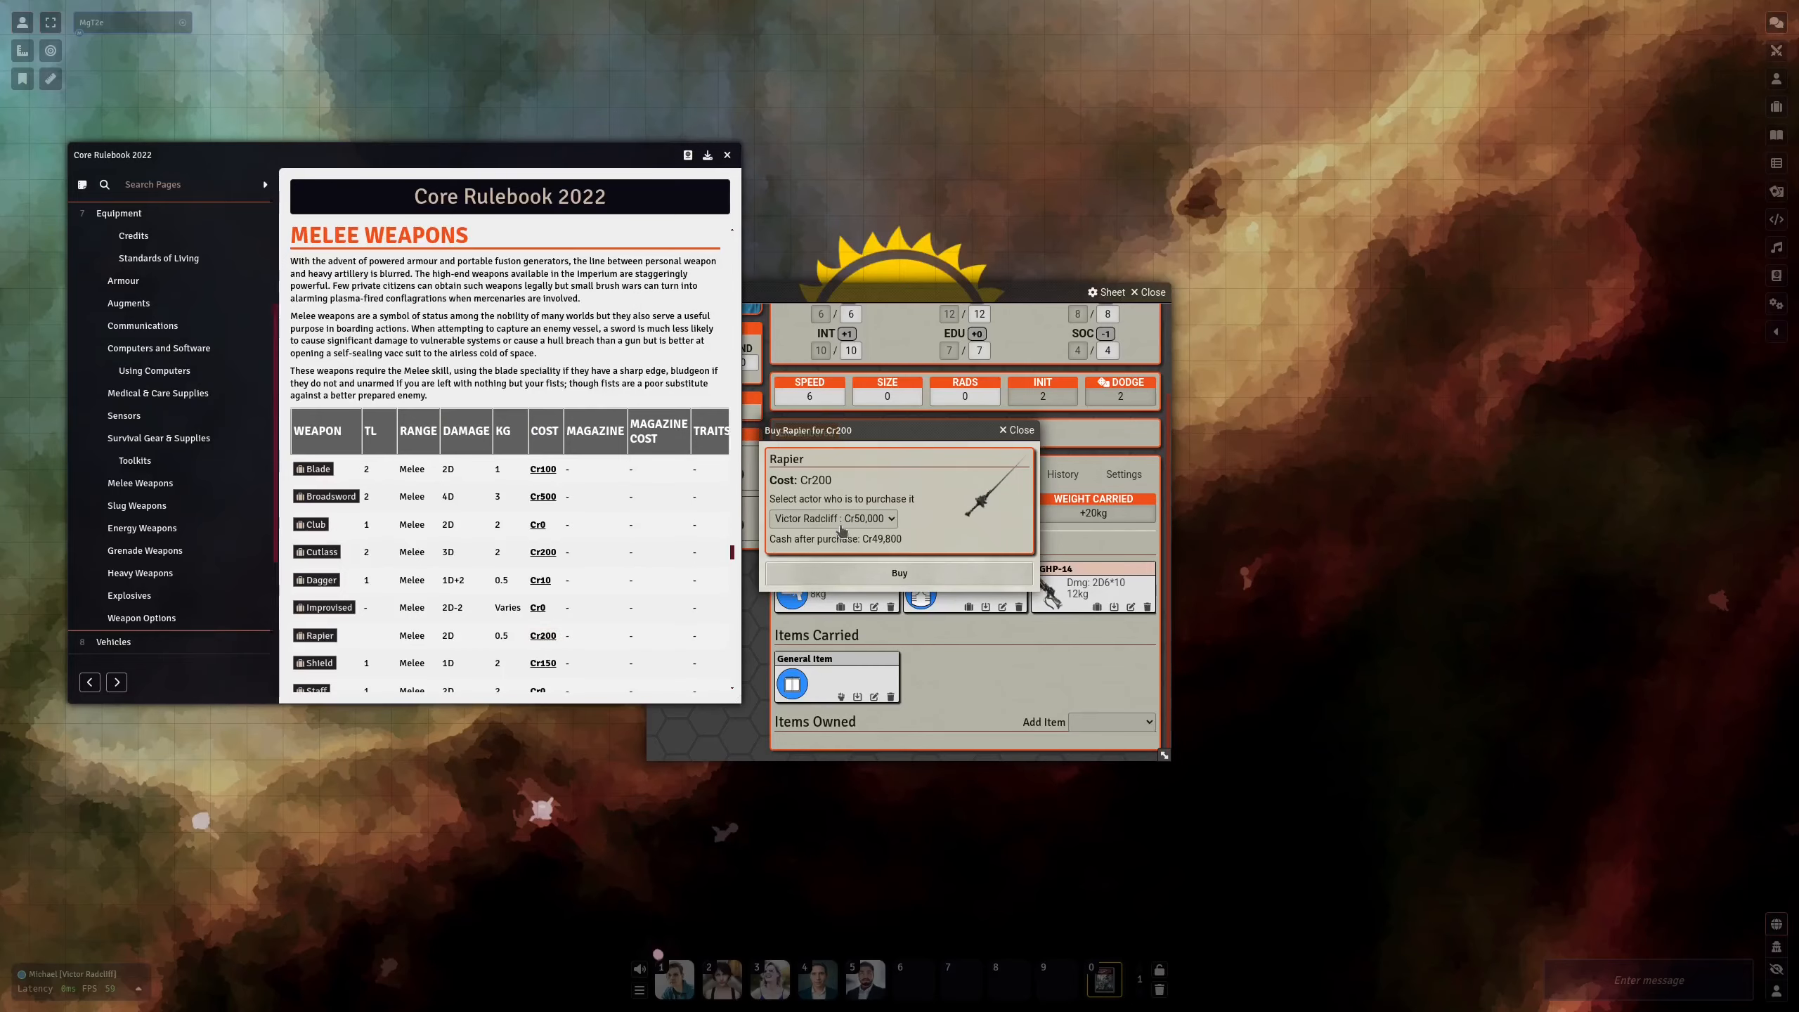
pyautogui.click(875, 526)
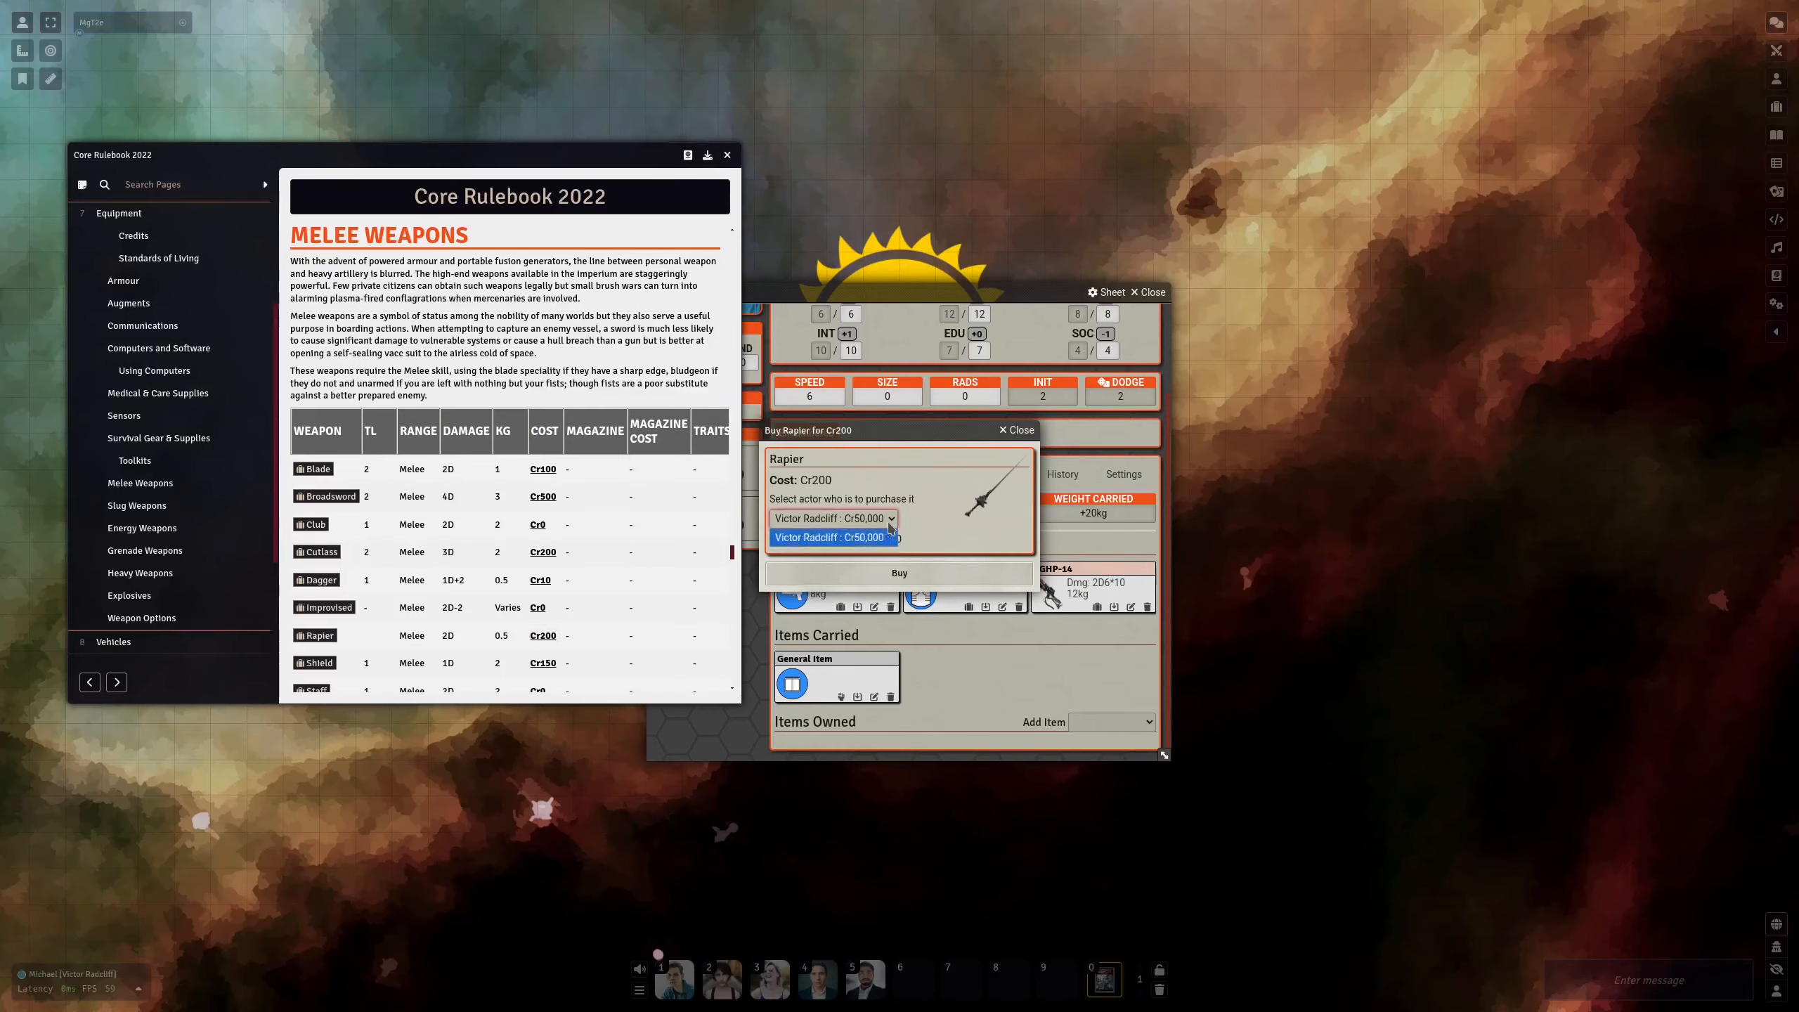
pyautogui.click(857, 539)
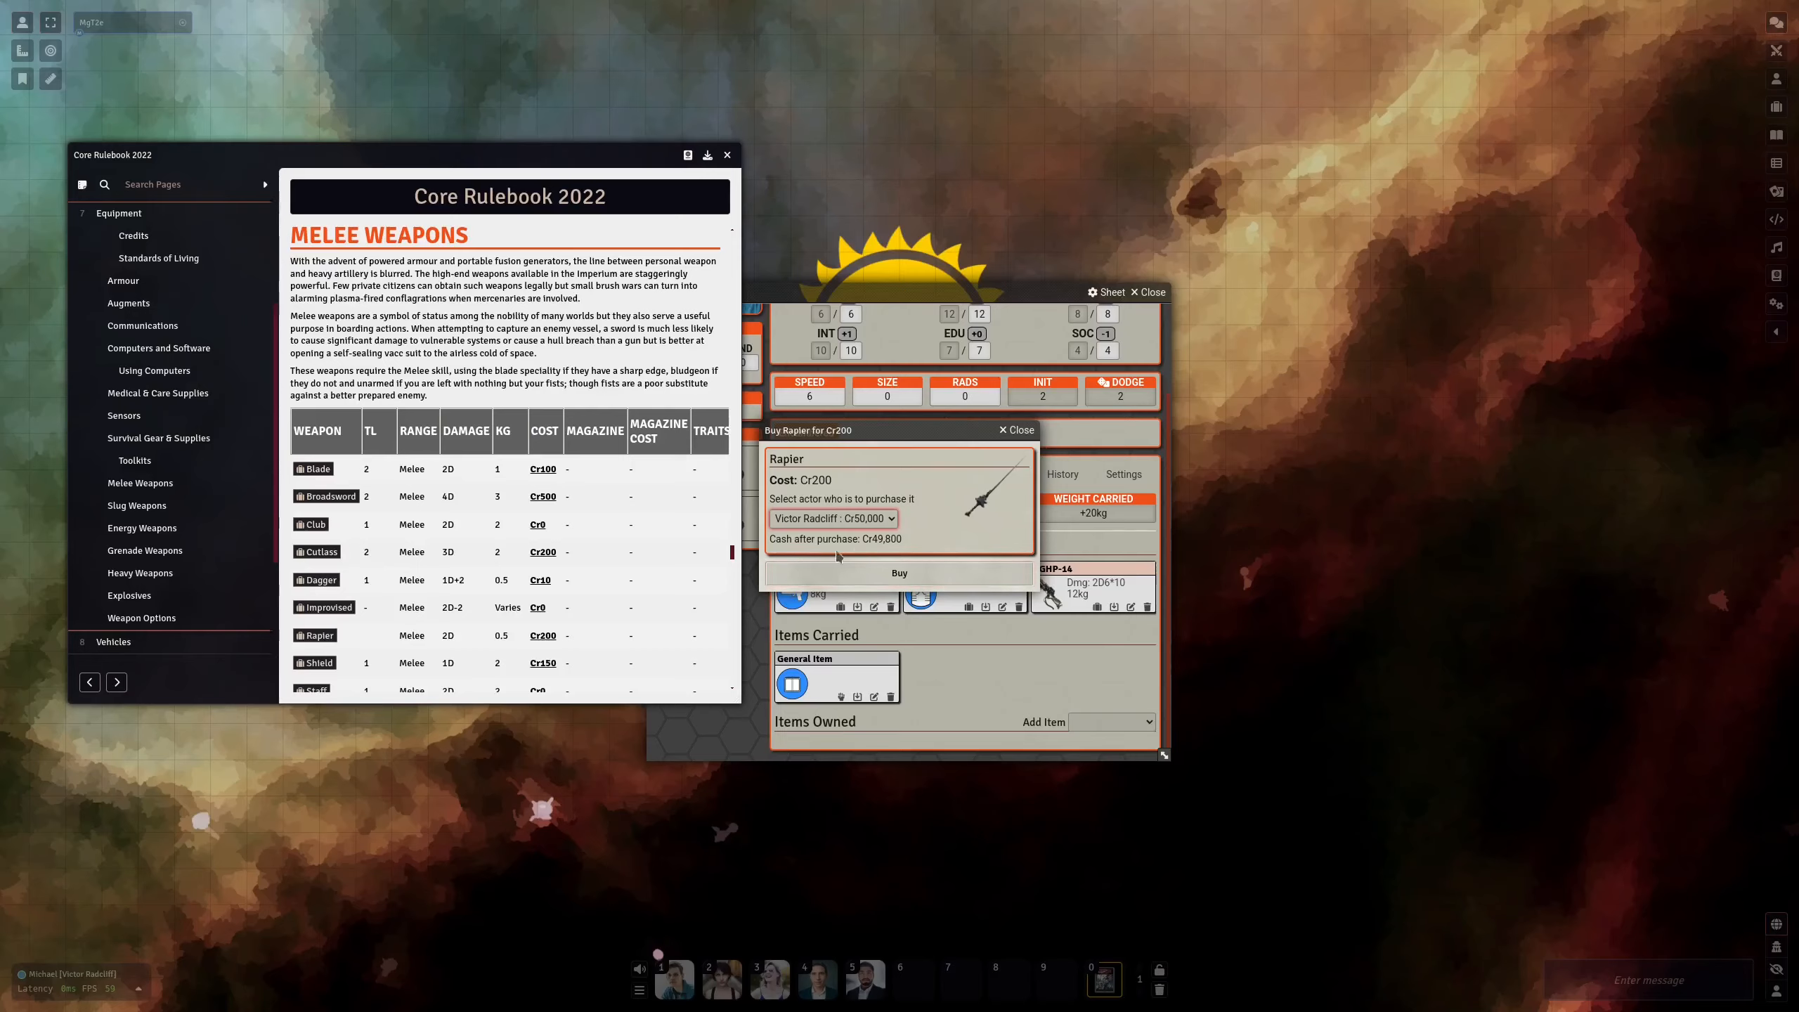
pyautogui.click(905, 573)
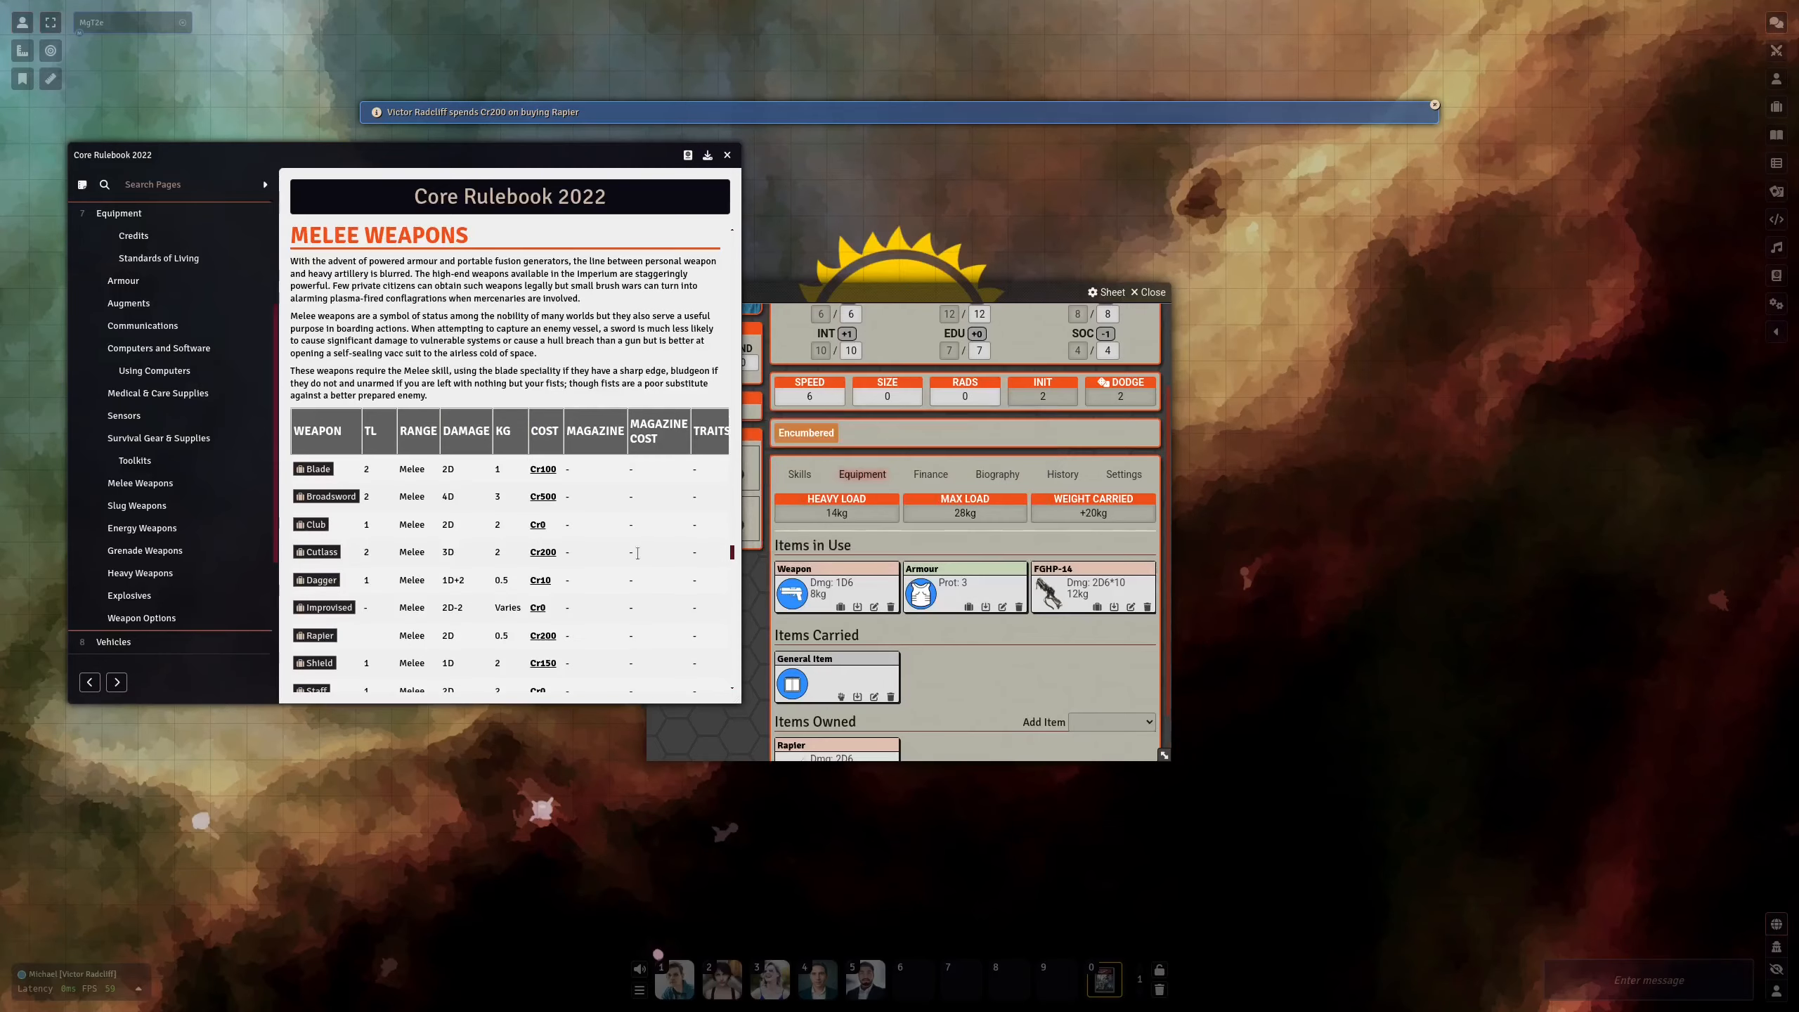
# Buy the PGHP-12 from the rulebook's Heavy Weapons page for Cr20,000 and check the character's cash and owned items
pyautogui.click(167, 576)
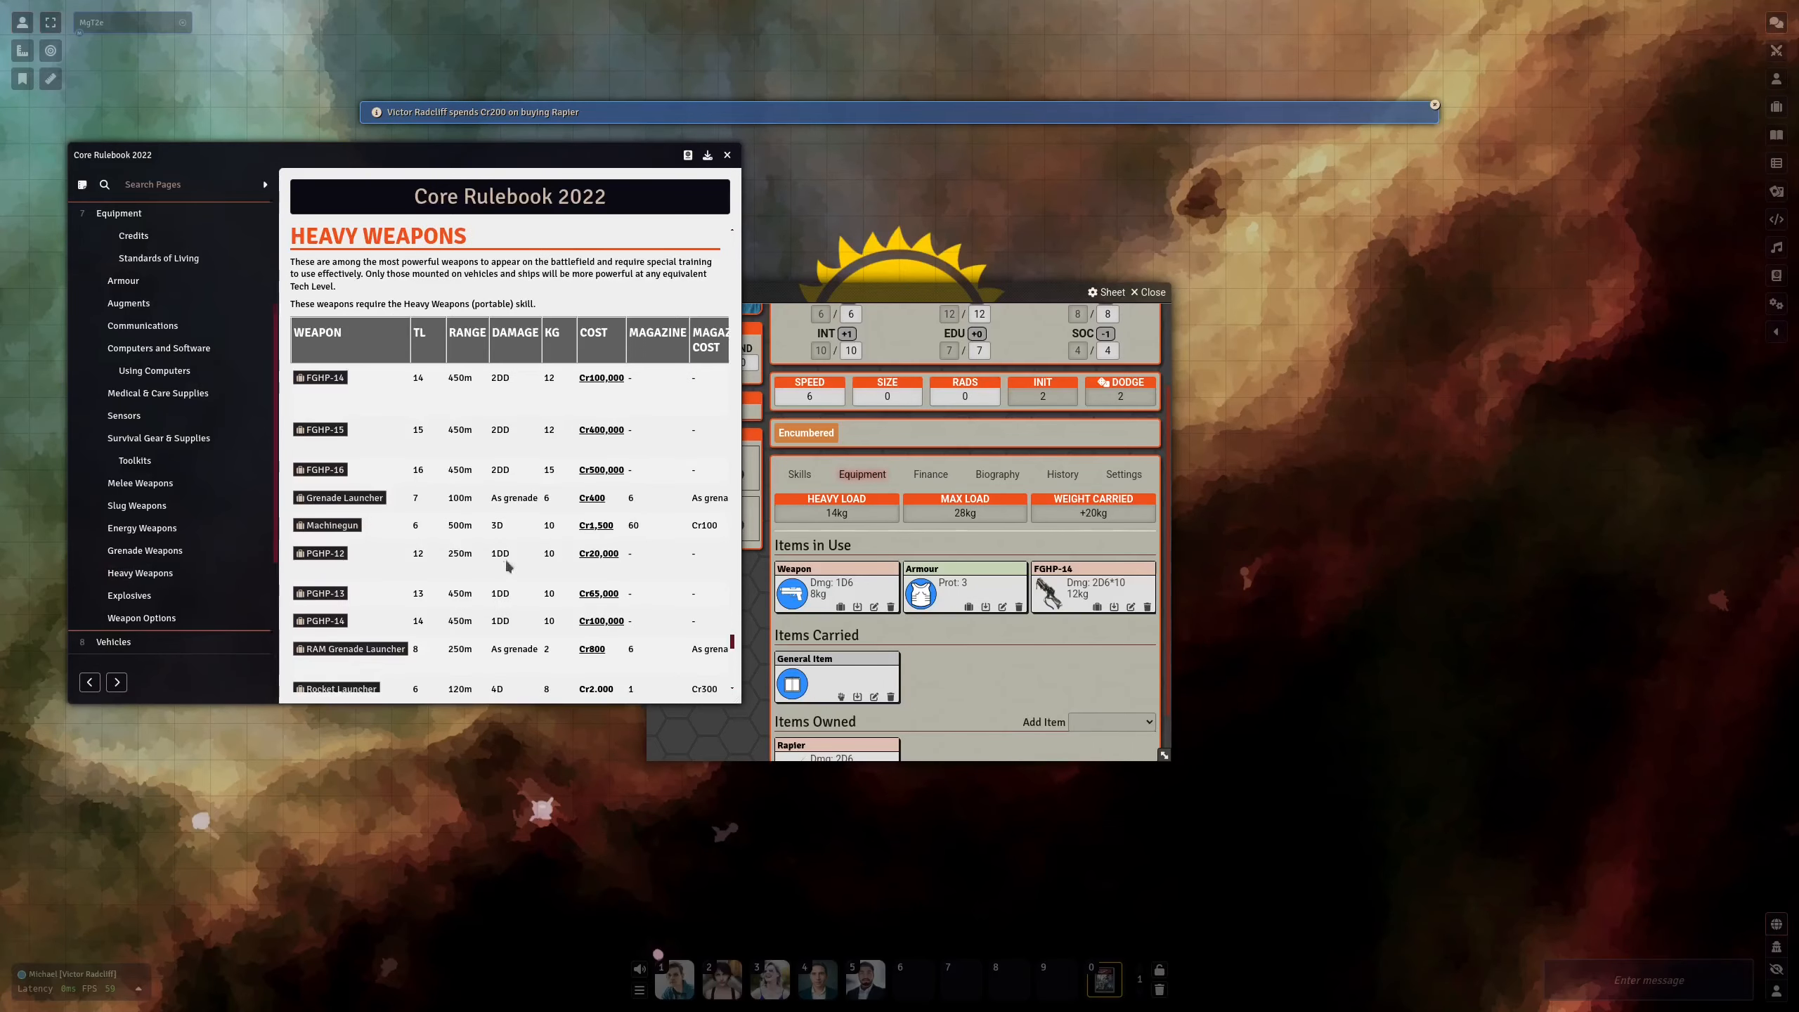
pyautogui.click(599, 554)
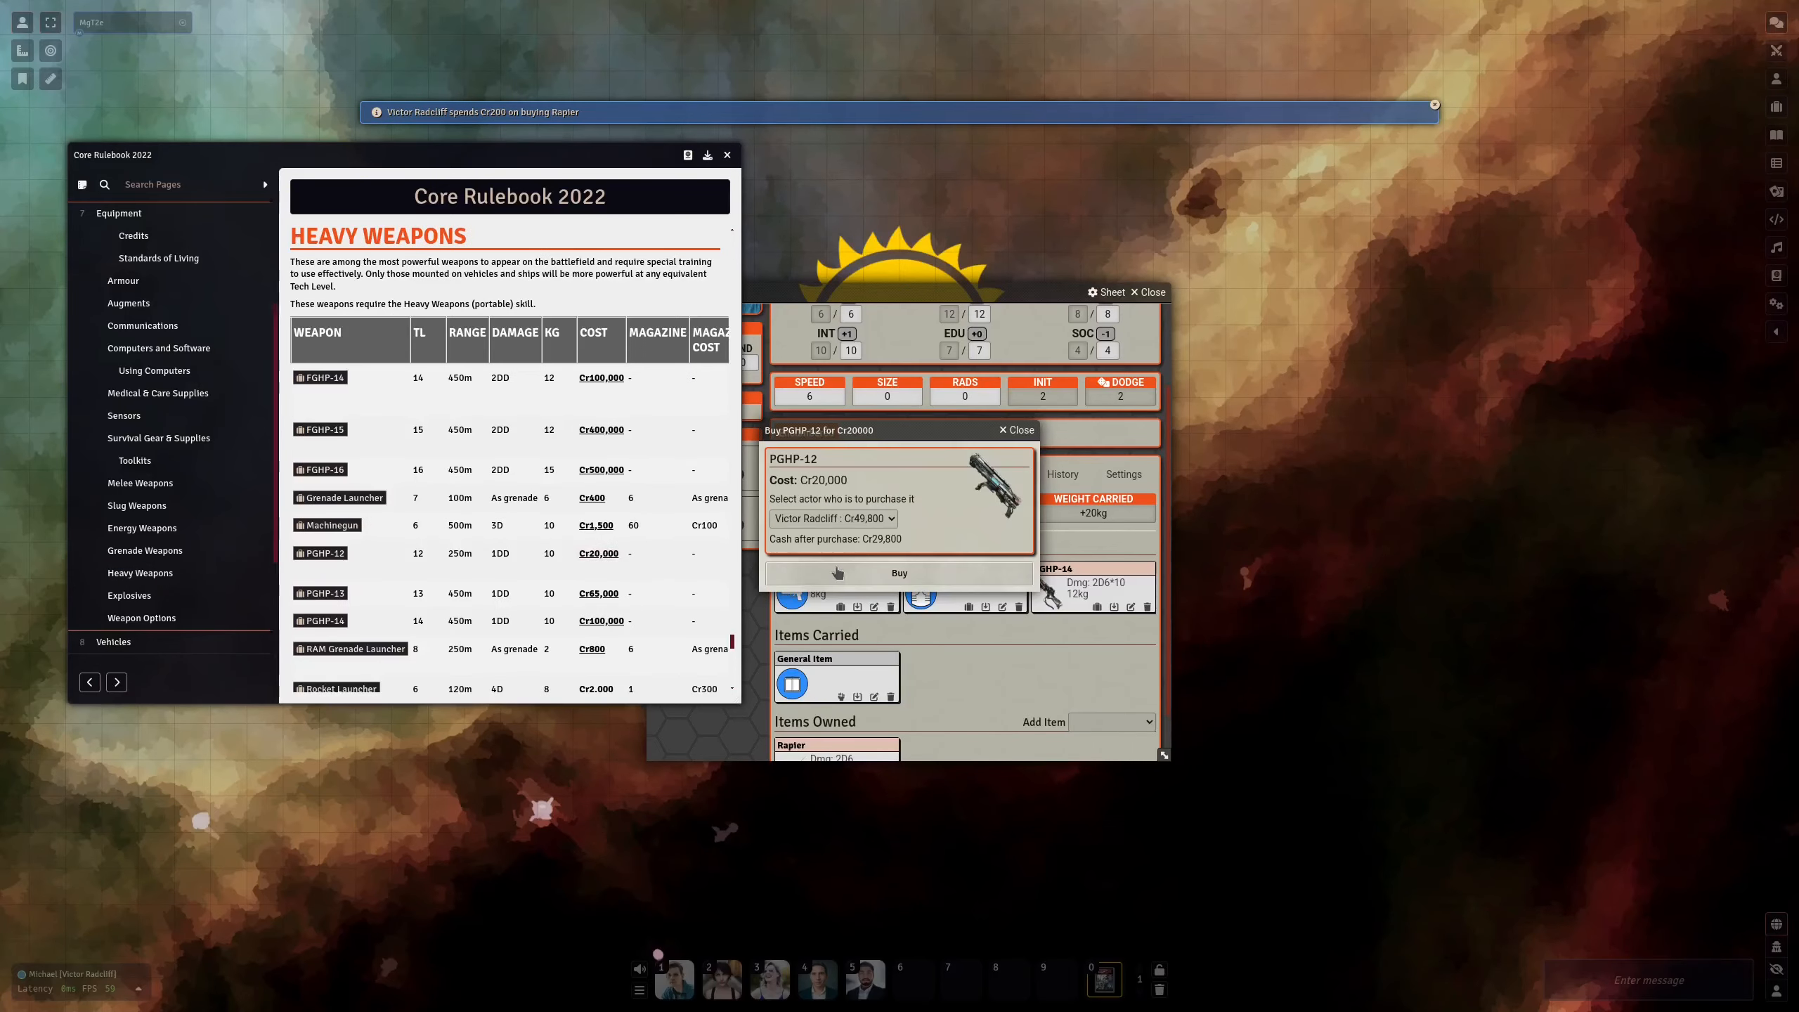
pyautogui.click(876, 576)
pyautogui.scroll(-1, 928, 642)
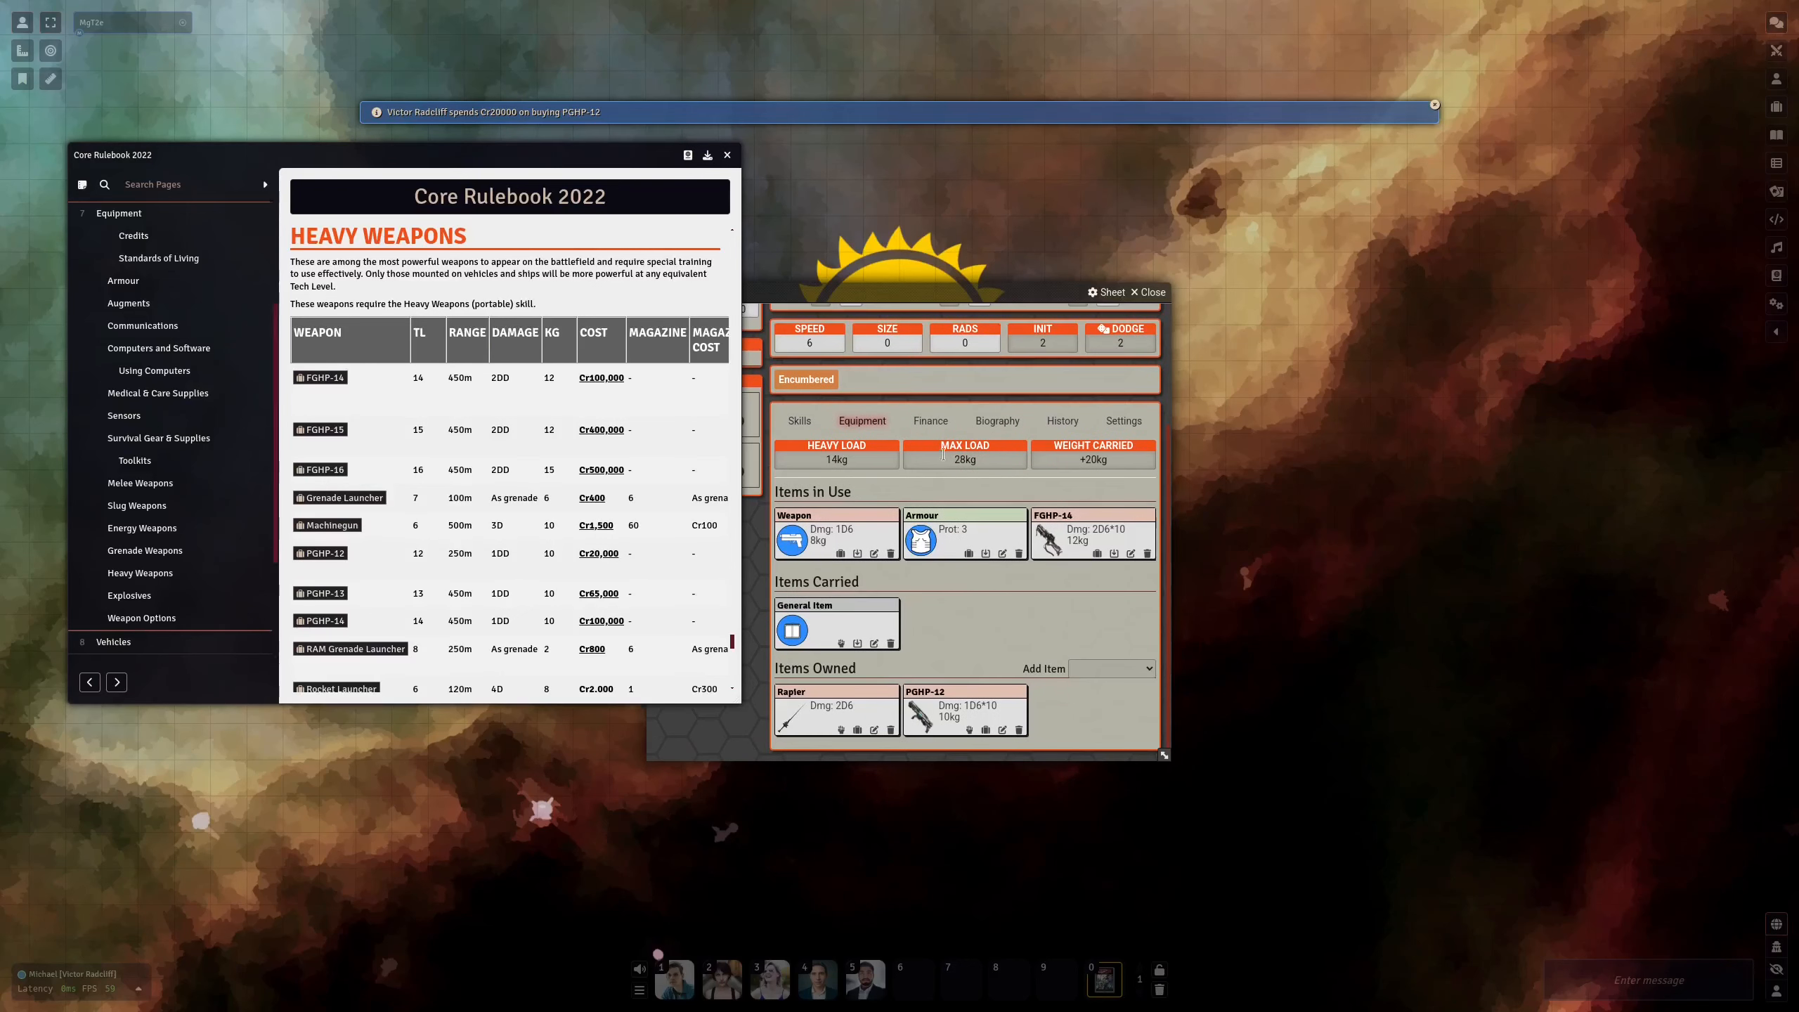
pyautogui.click(931, 421)
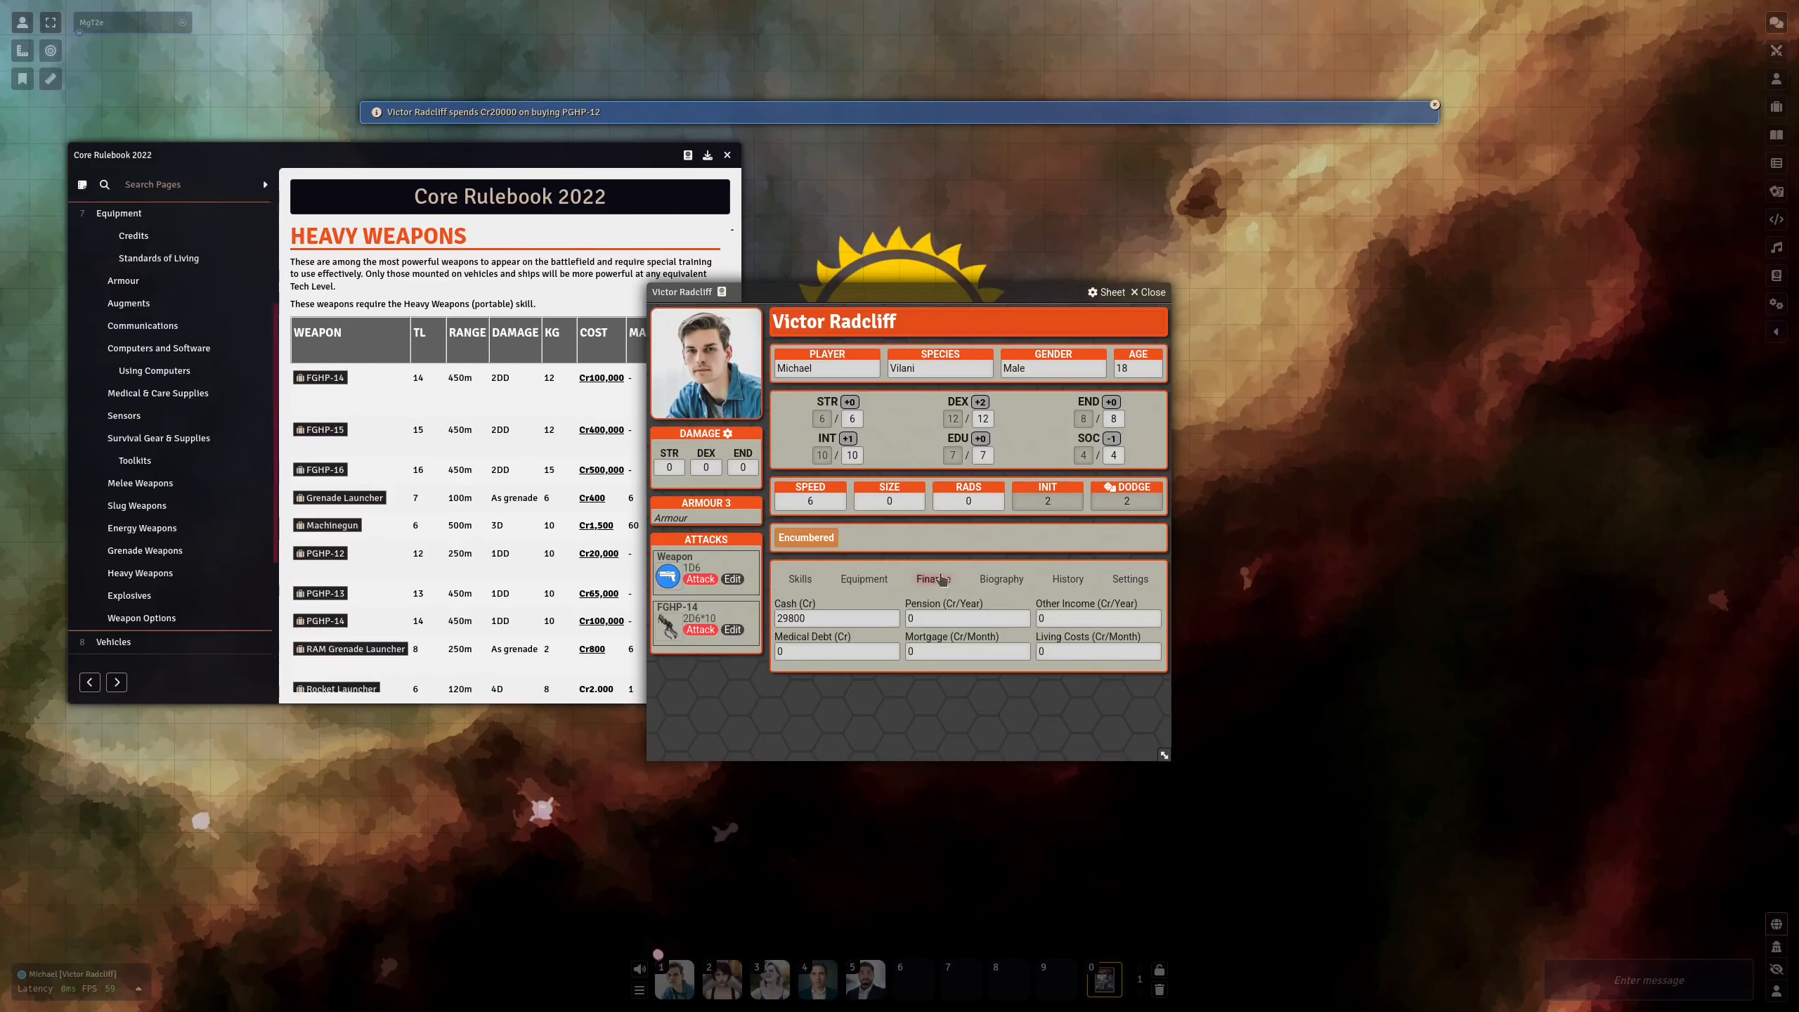
pyautogui.click(883, 582)
pyautogui.scroll(-2, 744, 539)
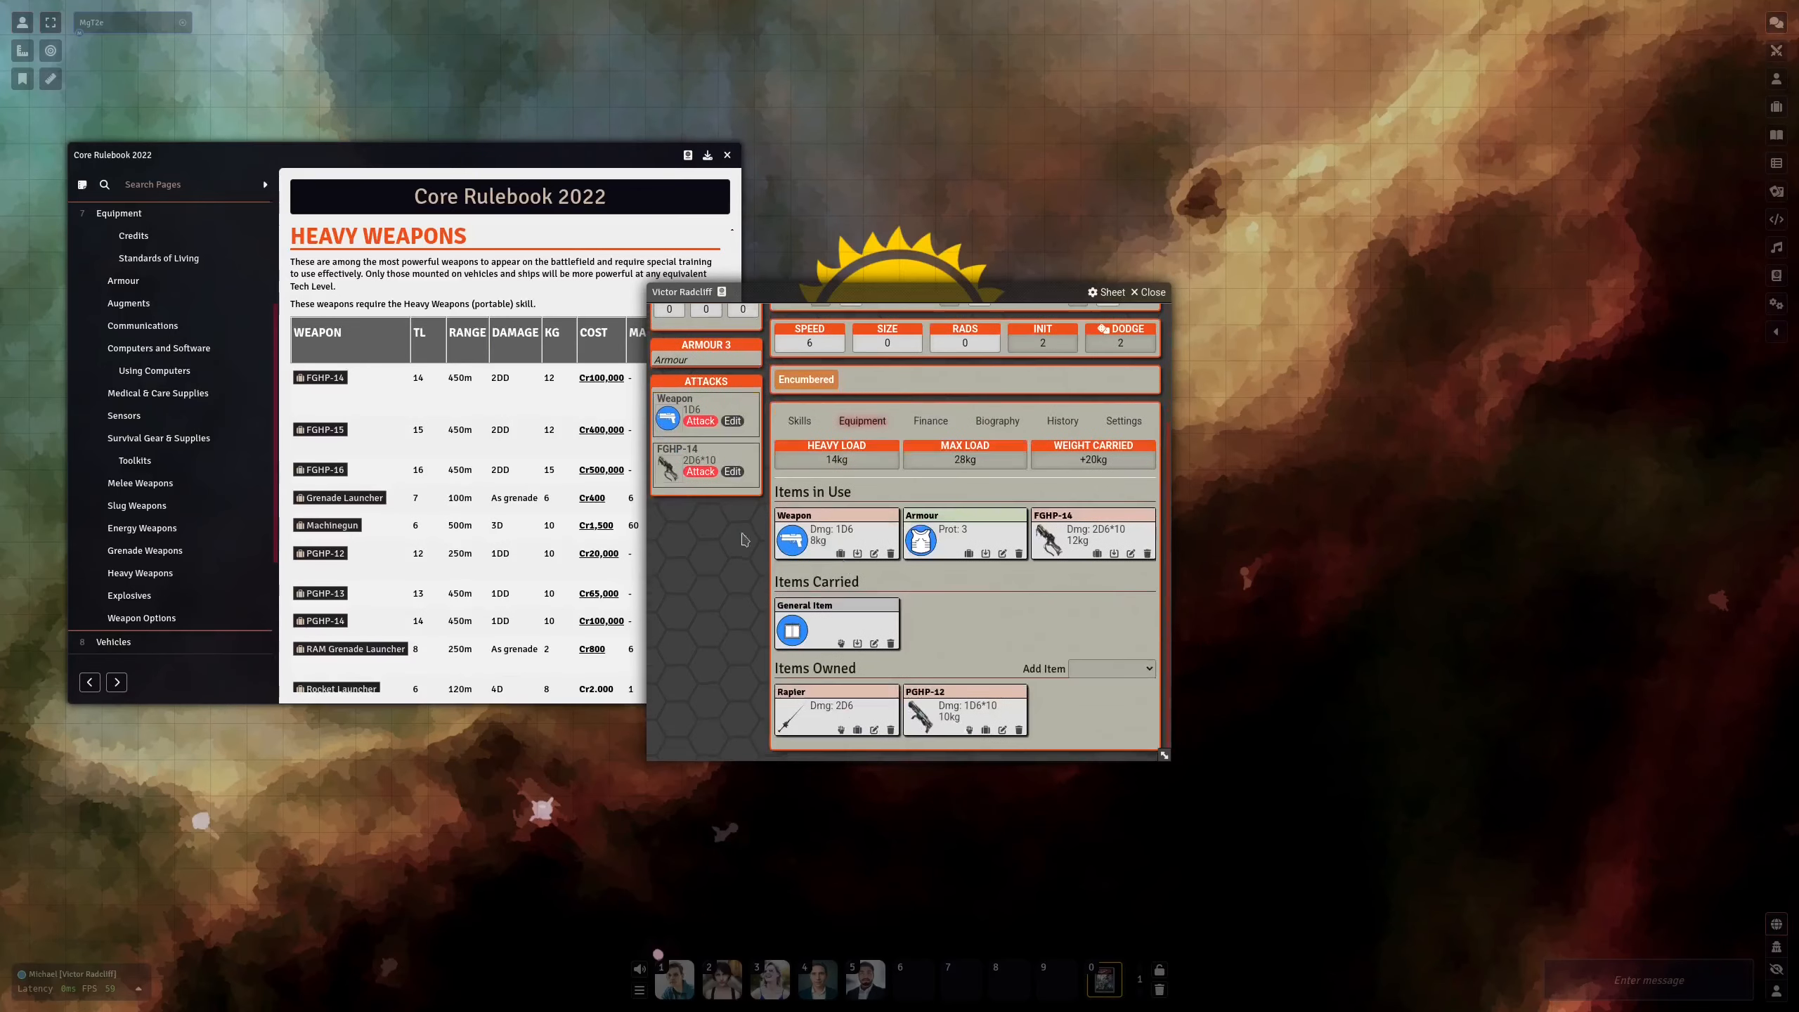
# Add the TL 11 Laser Pistol from the rulebook's Energy Weapons page to the character's owned items without buying it
pyautogui.scroll(3, 711, 560)
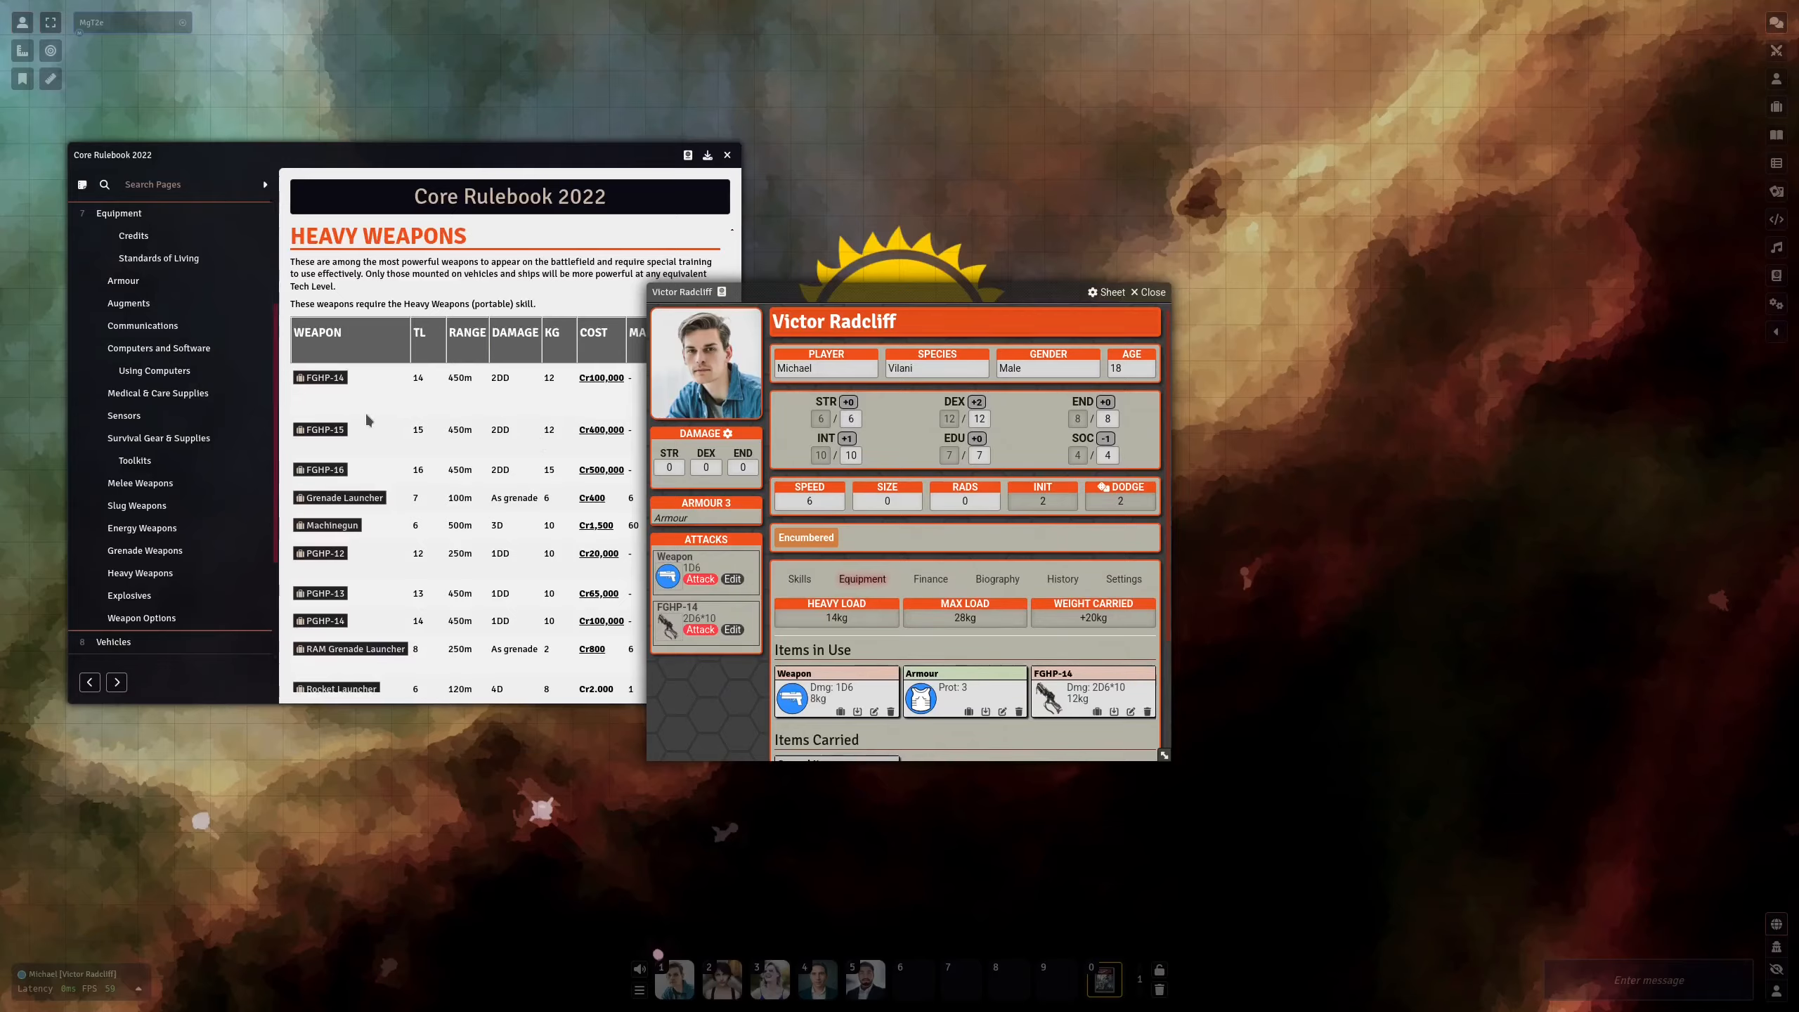
pyautogui.scroll(-2, 859, 589)
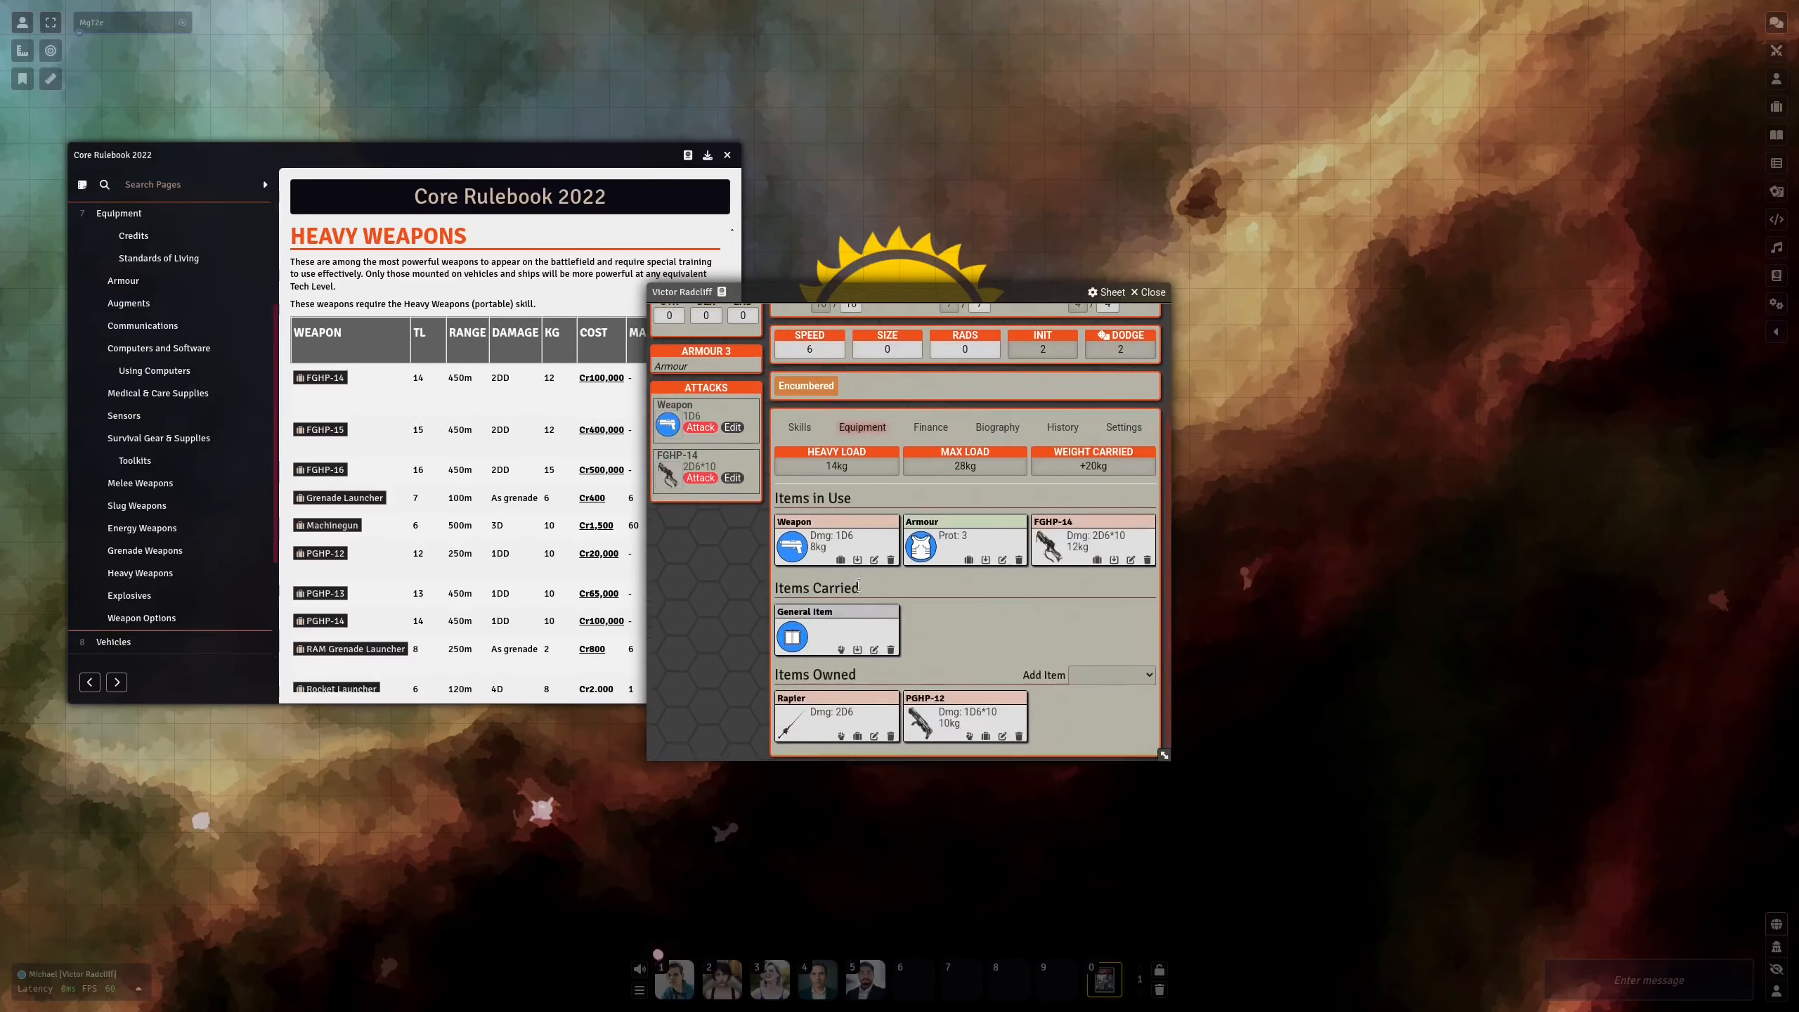
pyautogui.click(1145, 670)
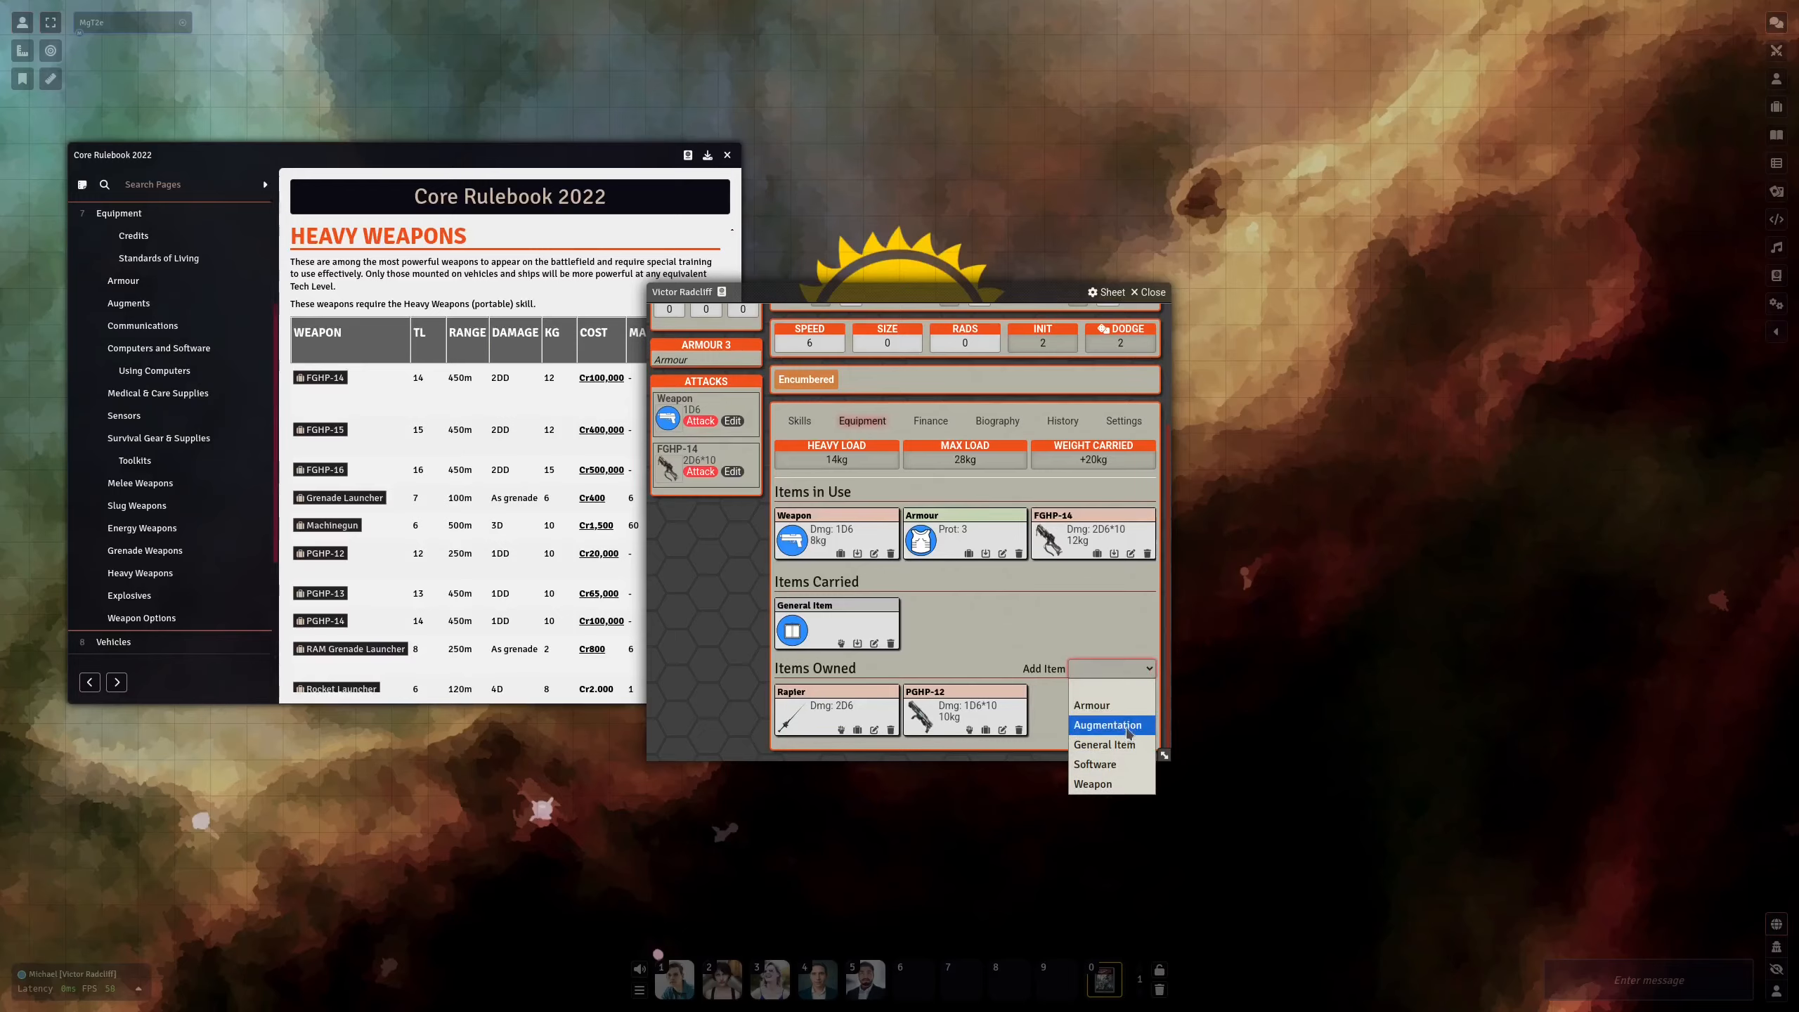
pyautogui.click(1058, 630)
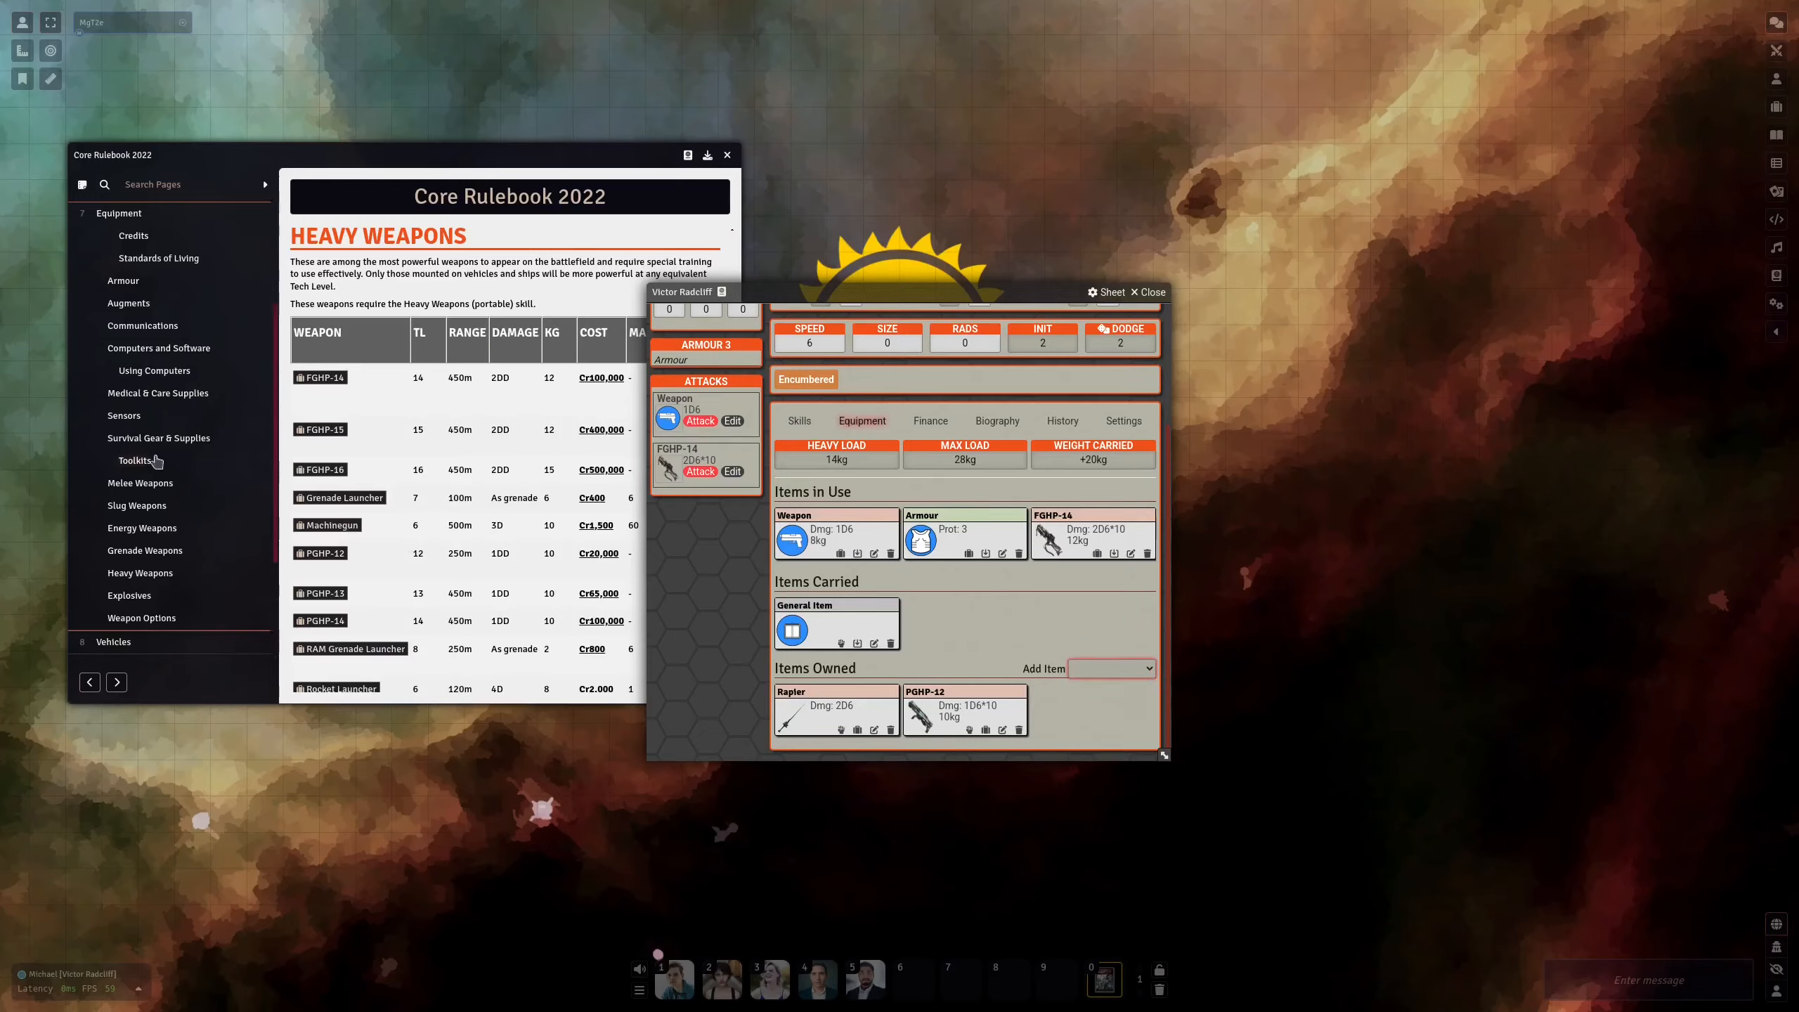
pyautogui.click(142, 528)
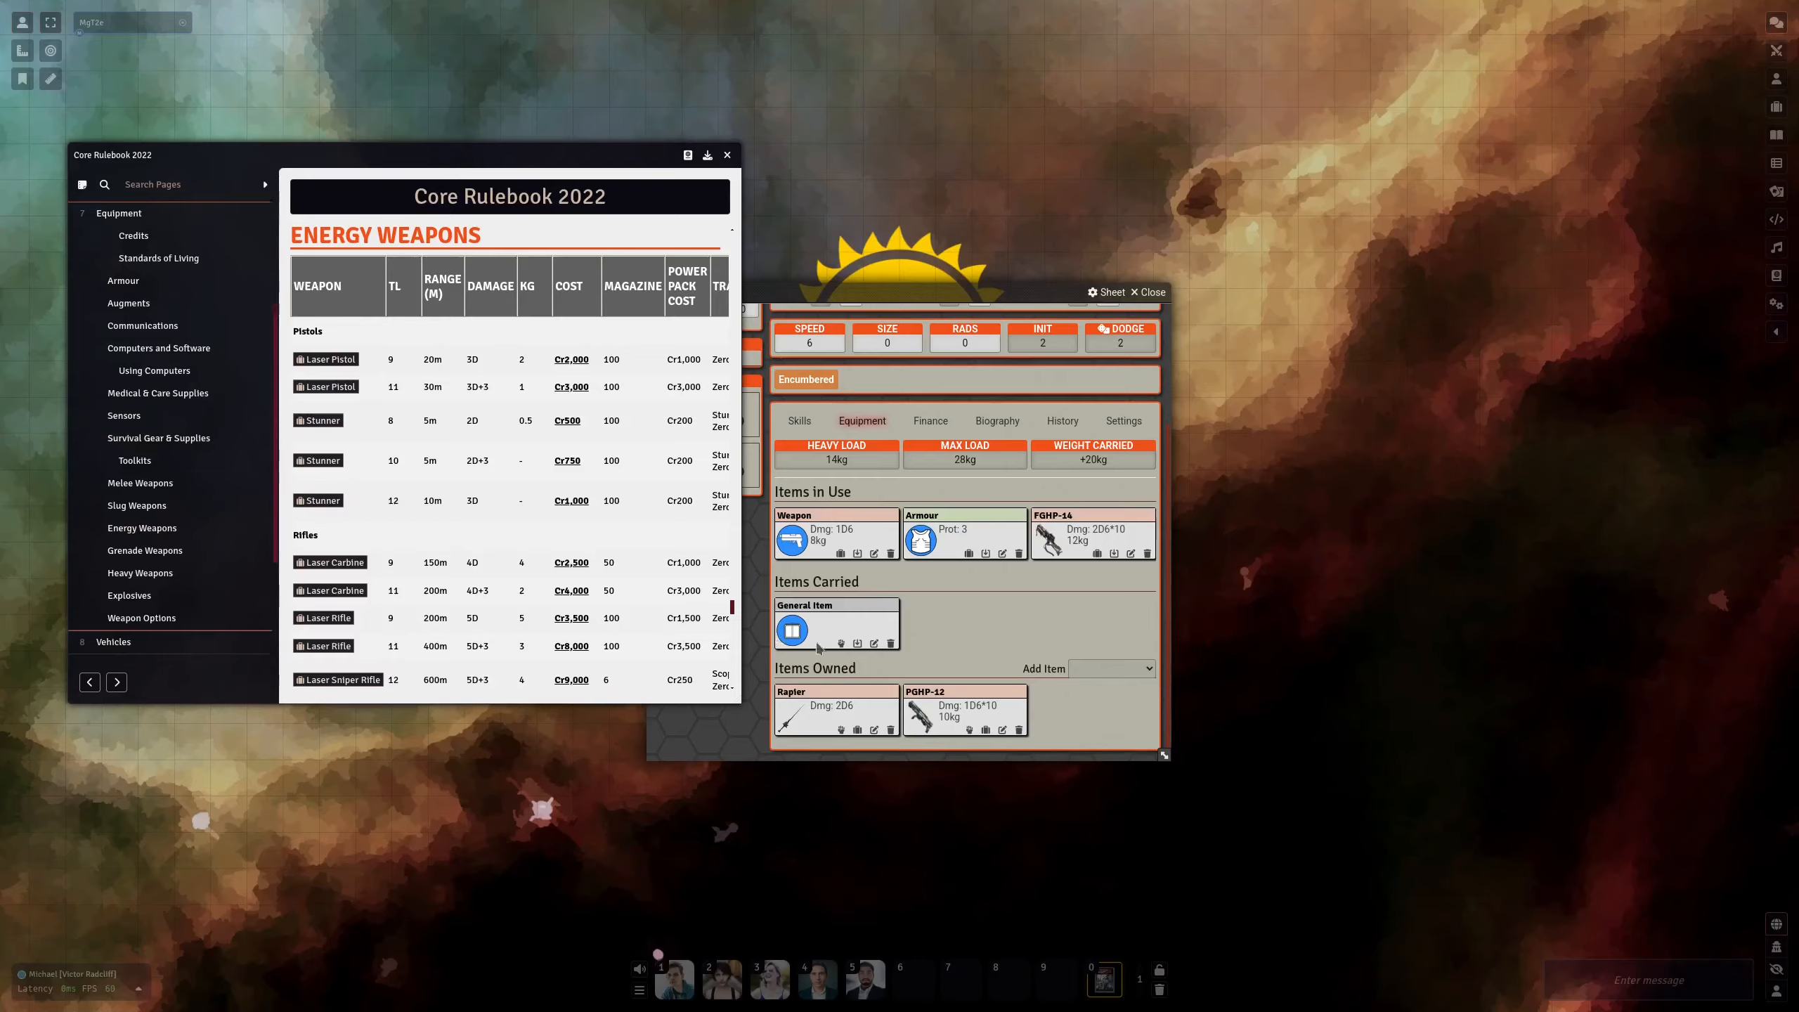
pyautogui.moveTo(324, 387); pyautogui.dragTo(940, 643)
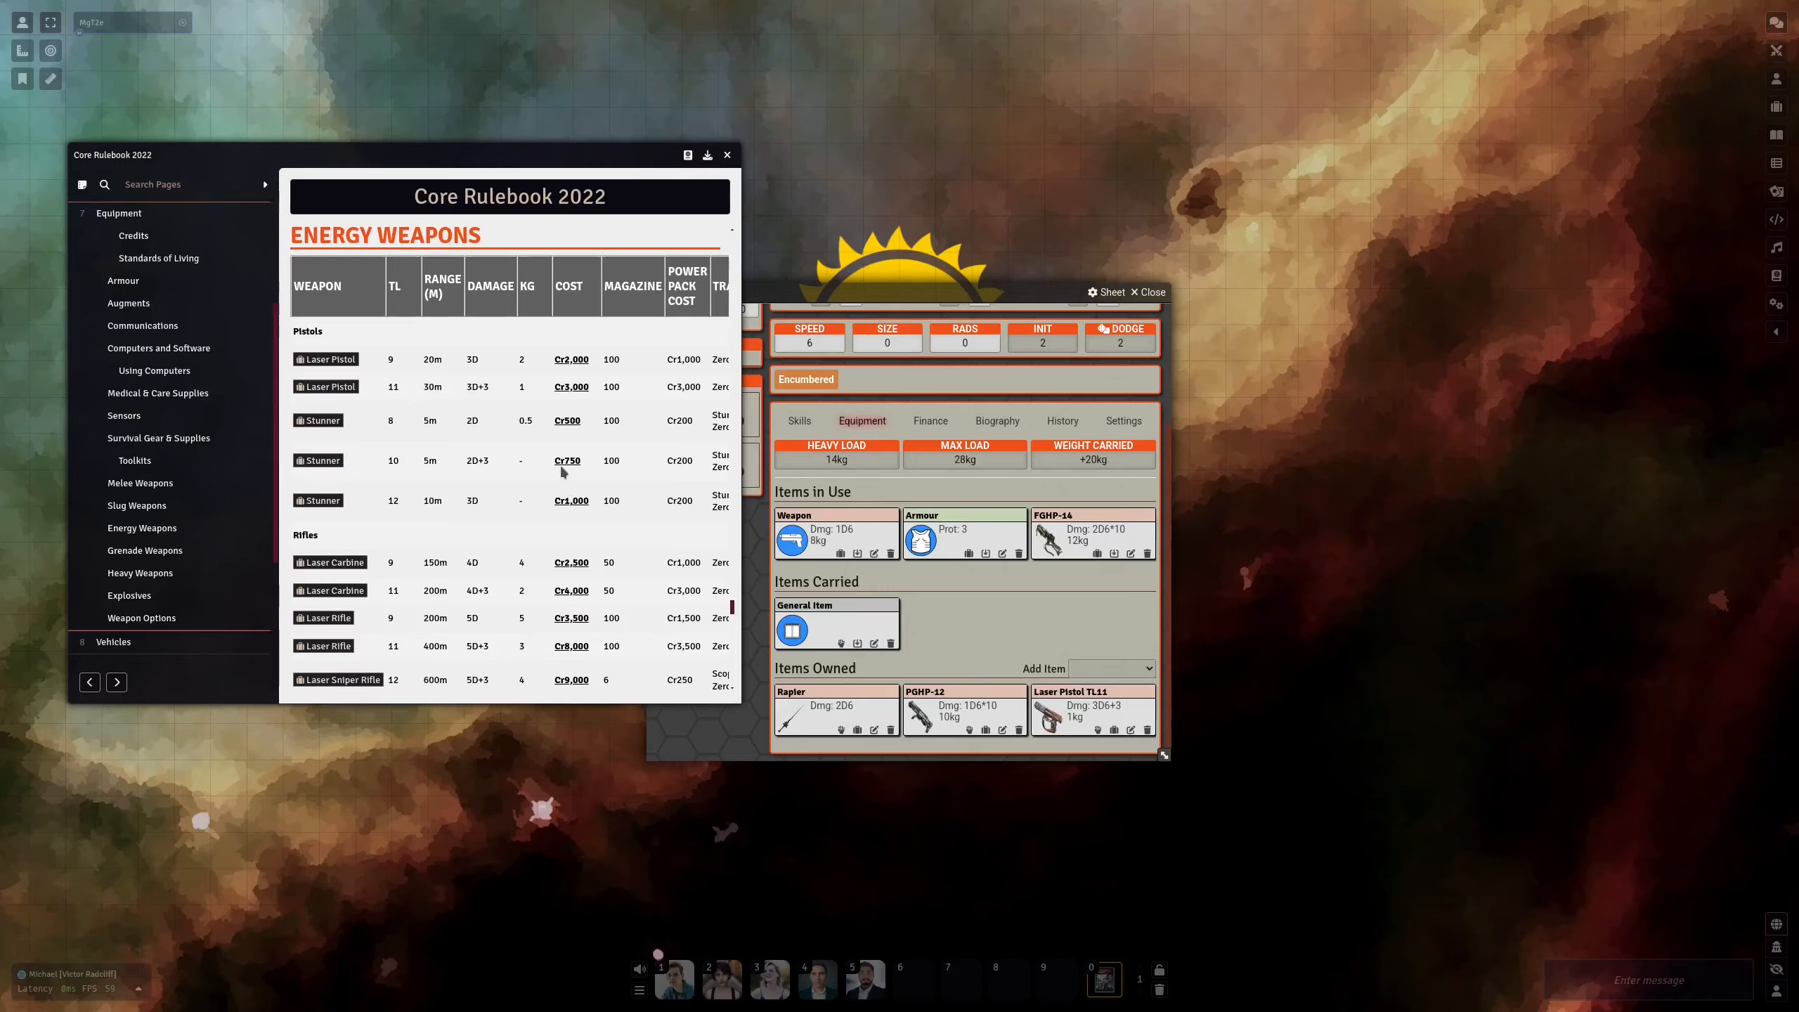
# Close the rulebook and delete the PGHP-12 and the Laser Pistol TL11 from the character's owned items
pyautogui.click(726, 155)
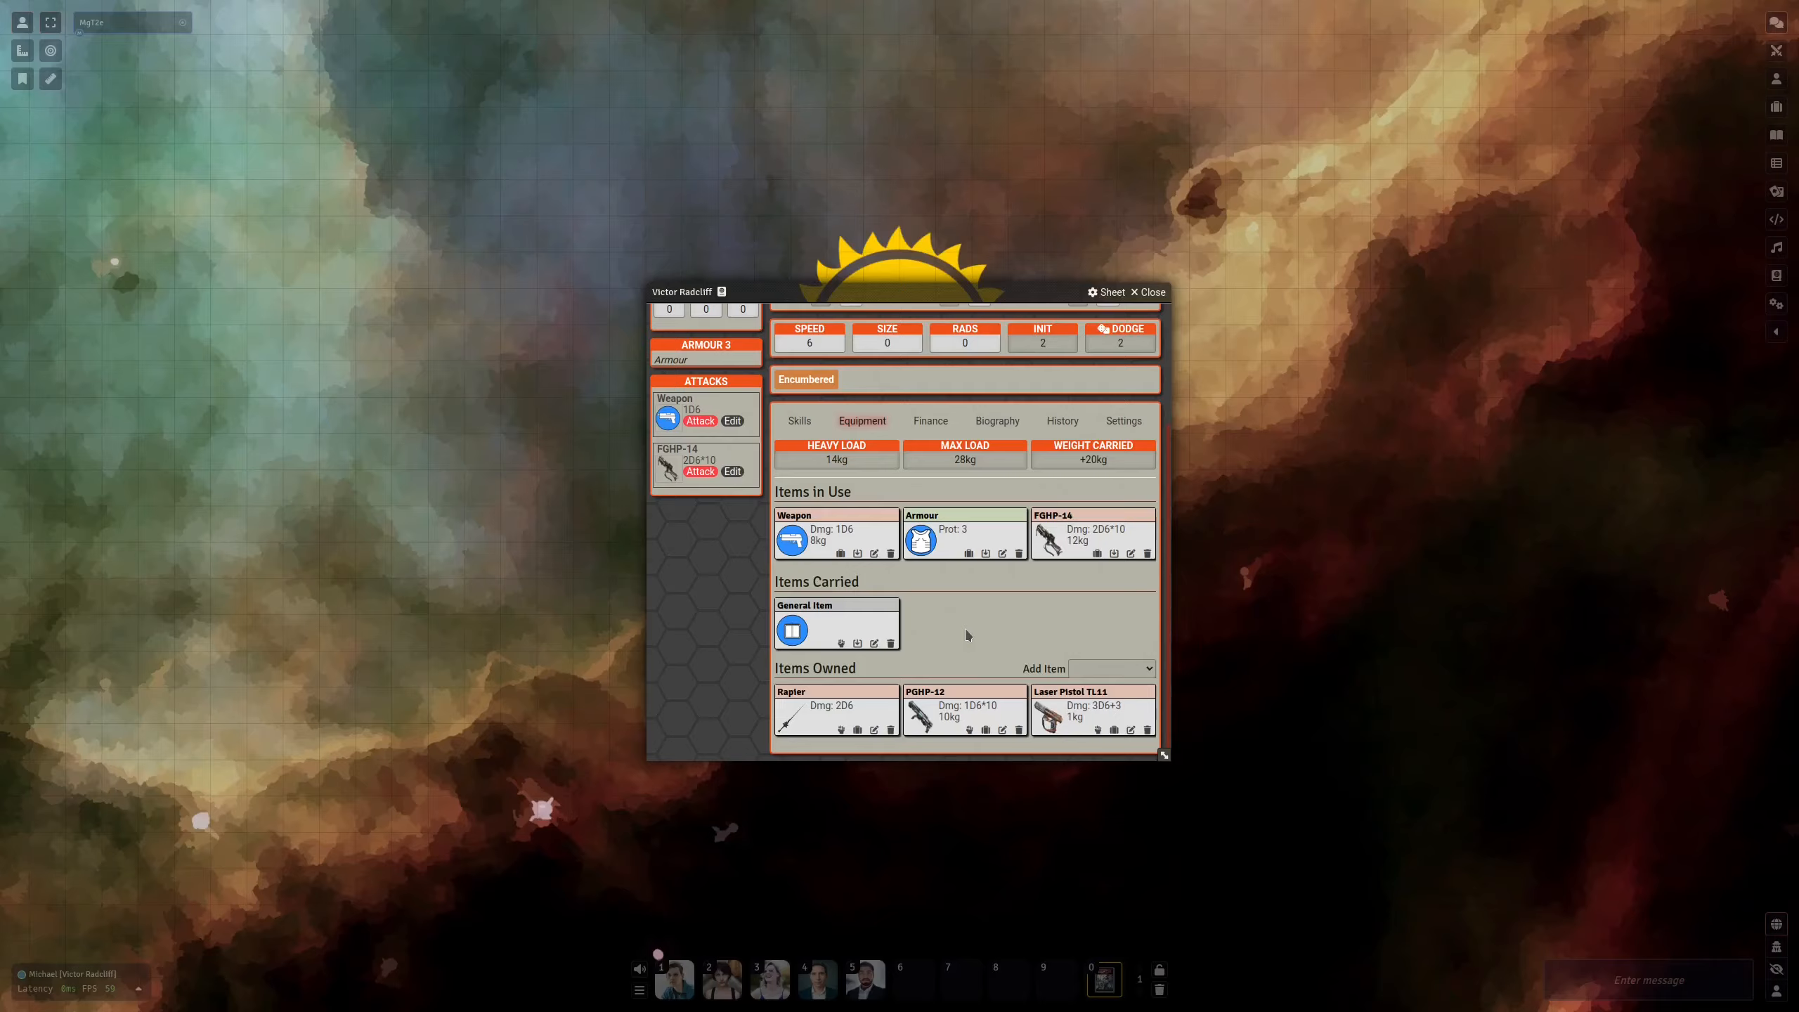
pyautogui.click(1018, 730)
pyautogui.click(1018, 730)
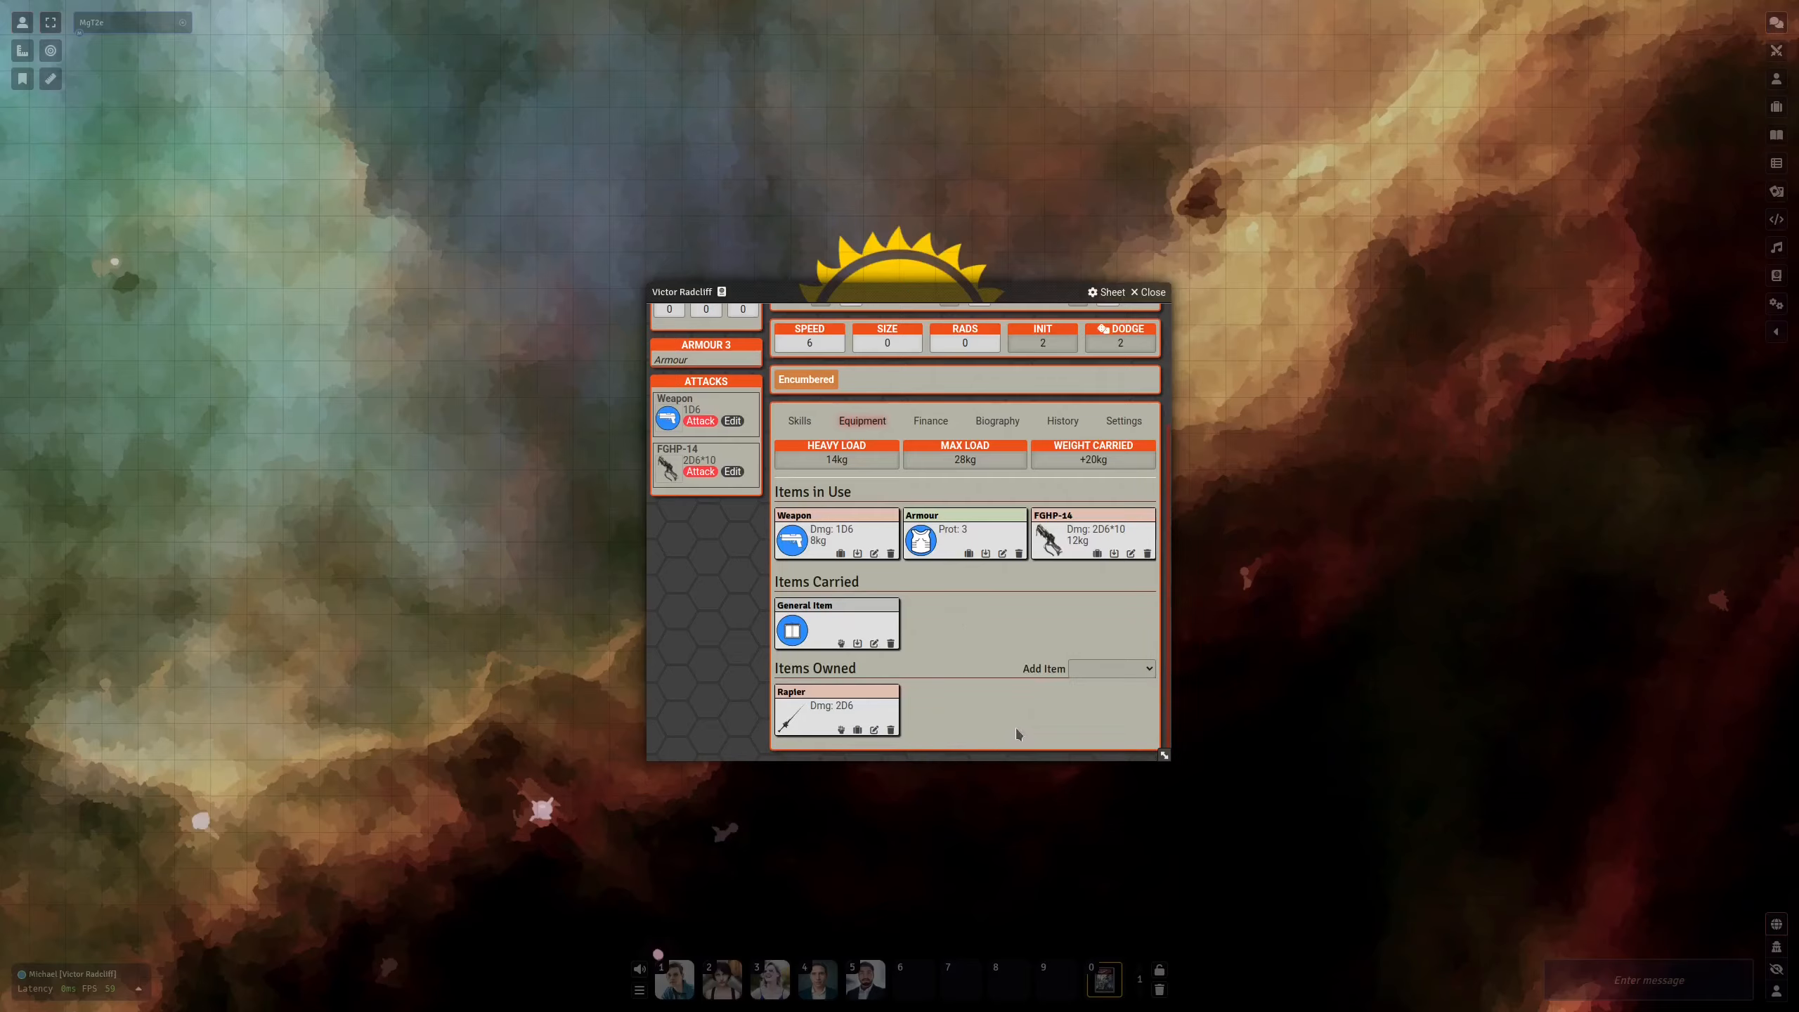
# Review the cash, pension and other income fields in the character's finances
pyautogui.scroll(3, 859, 664)
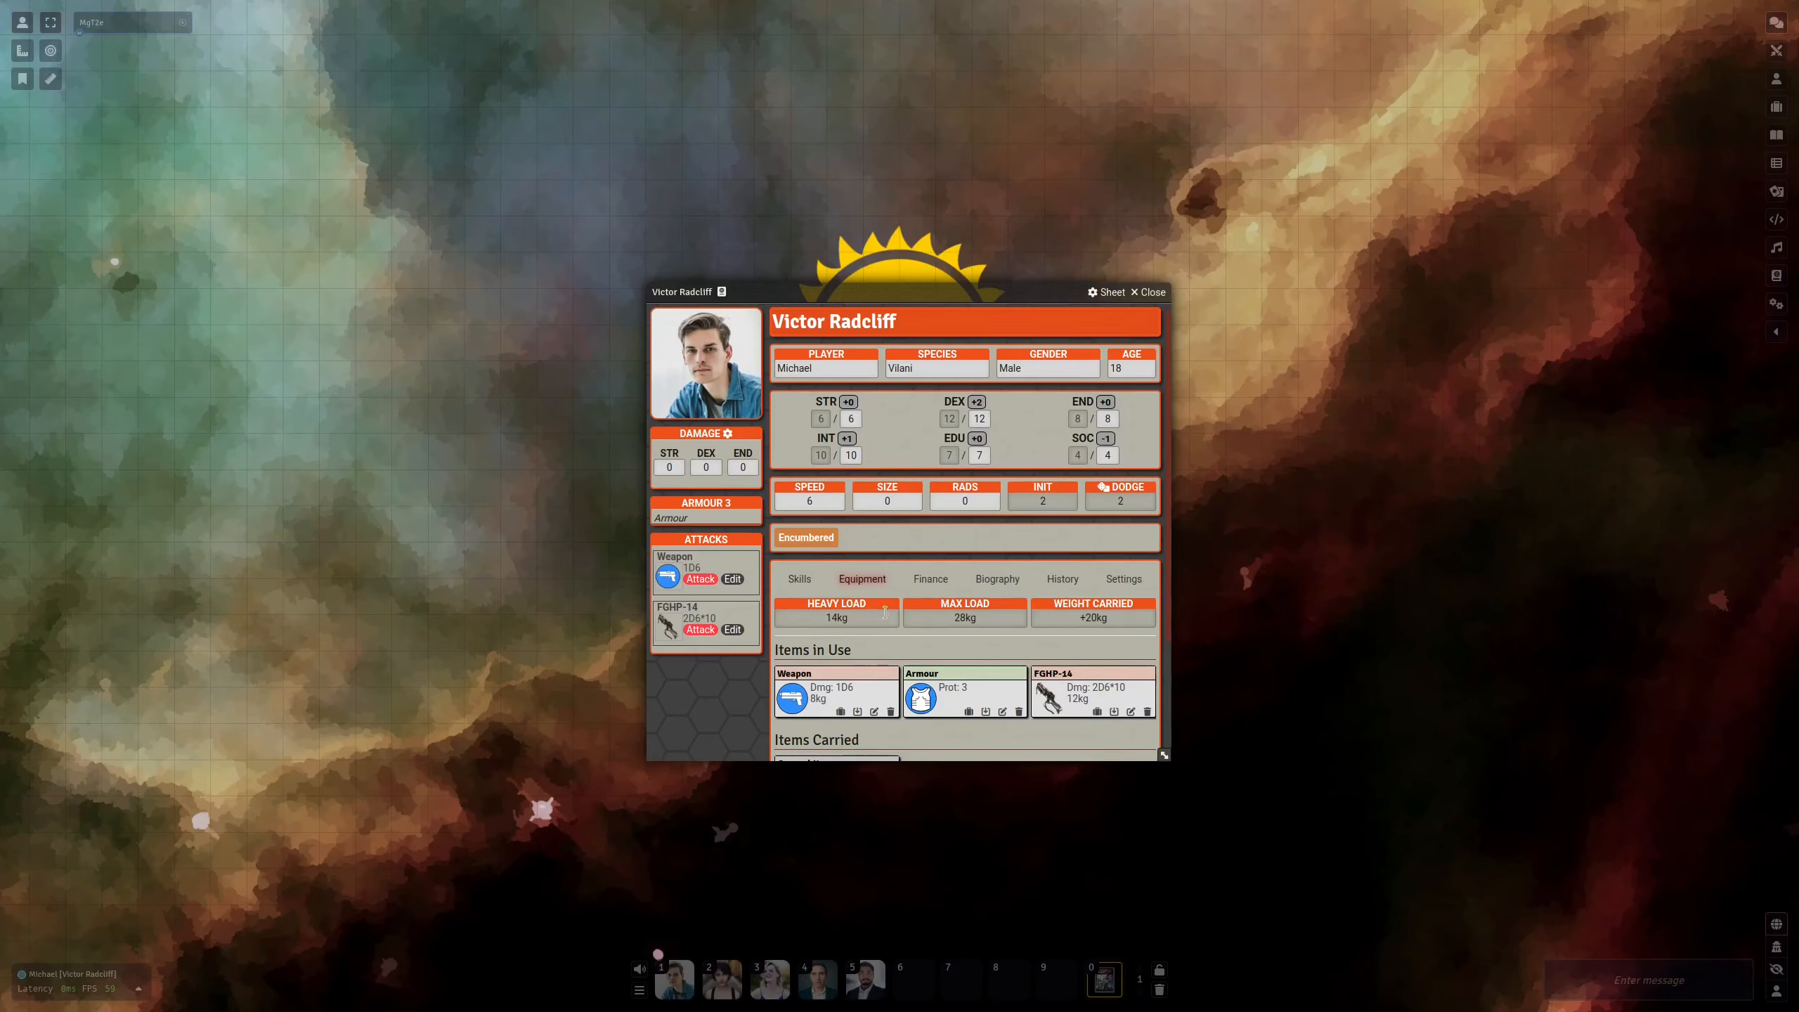
pyautogui.click(931, 578)
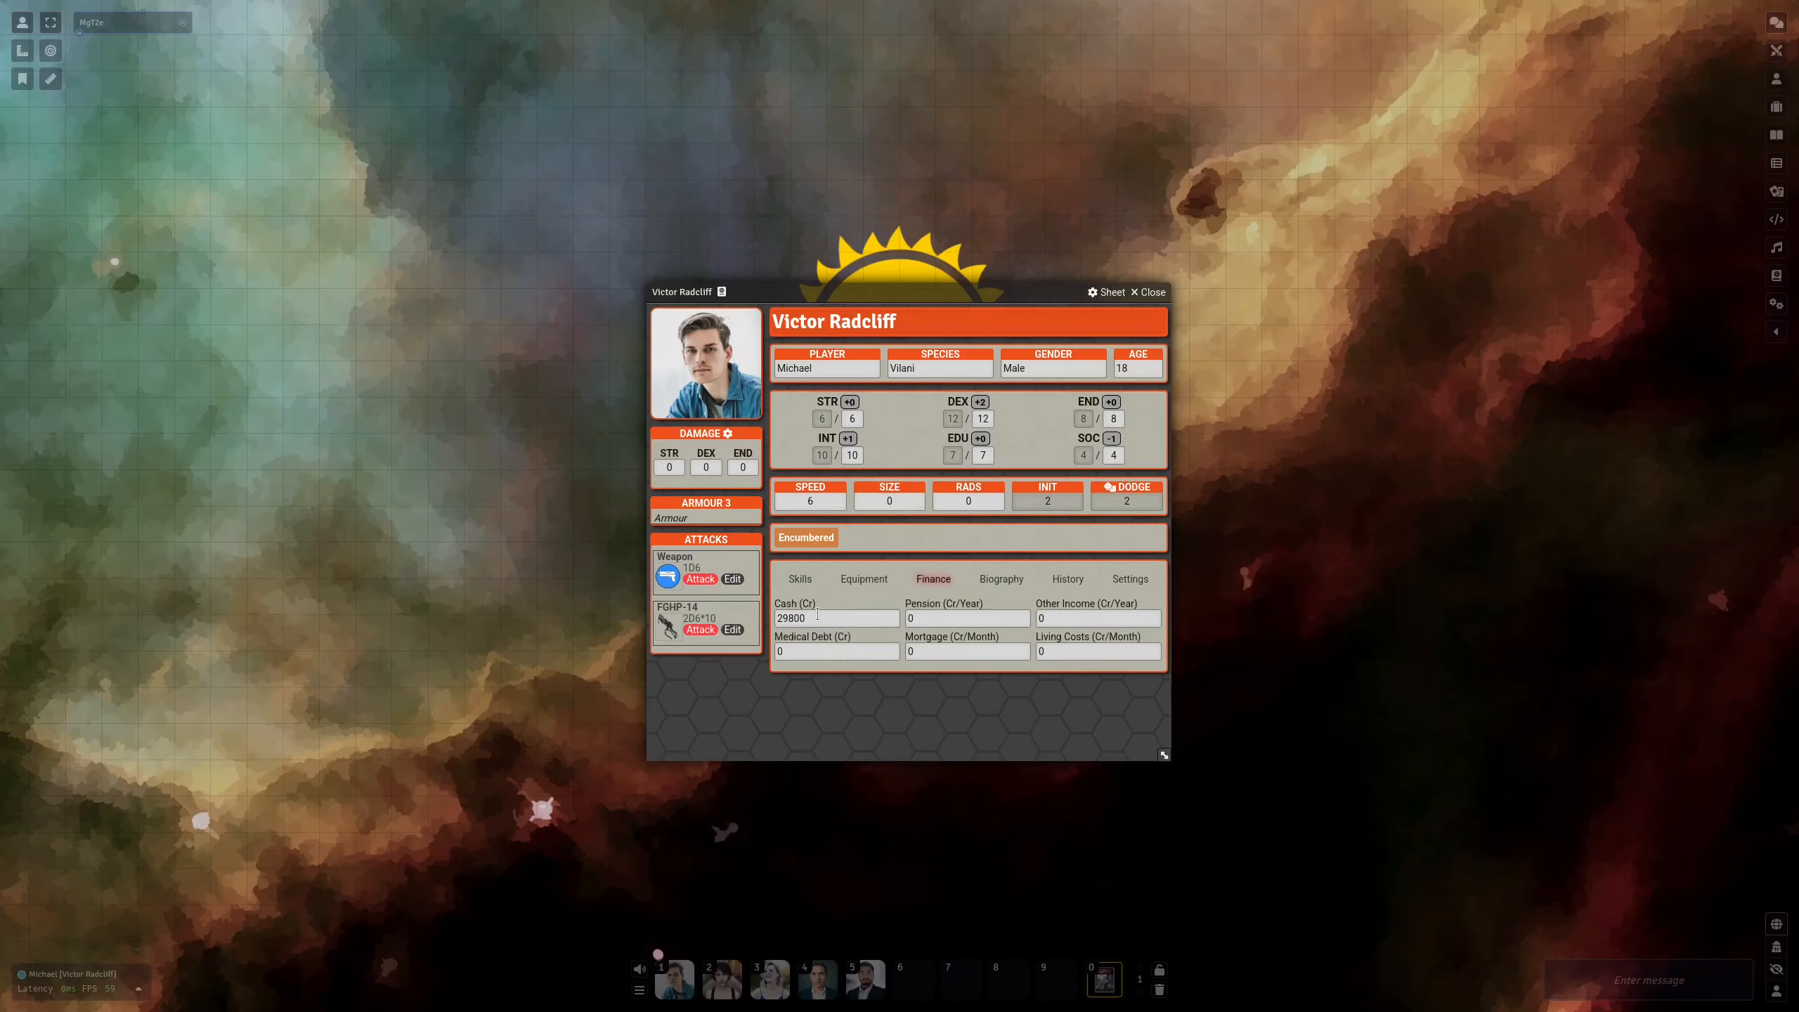
pyautogui.click(952, 617)
pyautogui.click(1056, 617)
# Add the line "I am great" to the character's biography text and save it
pyautogui.click(999, 581)
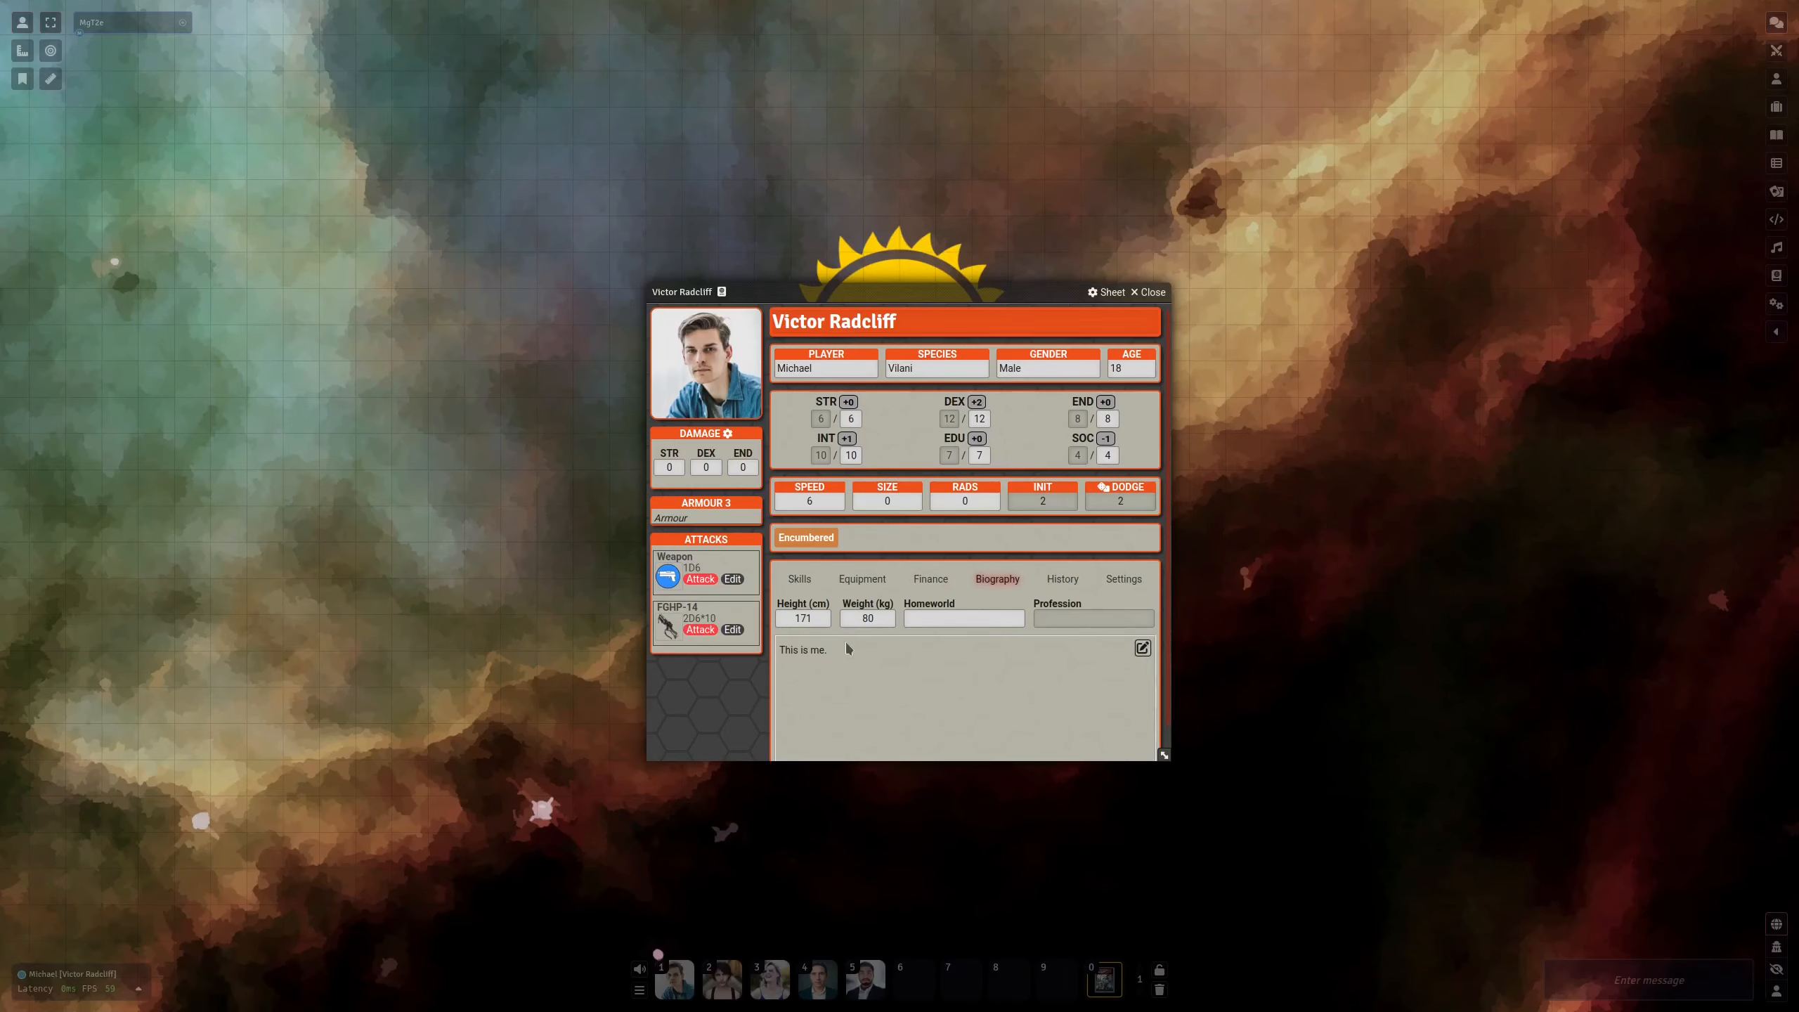
pyautogui.click(912, 620)
pyautogui.click(1142, 648)
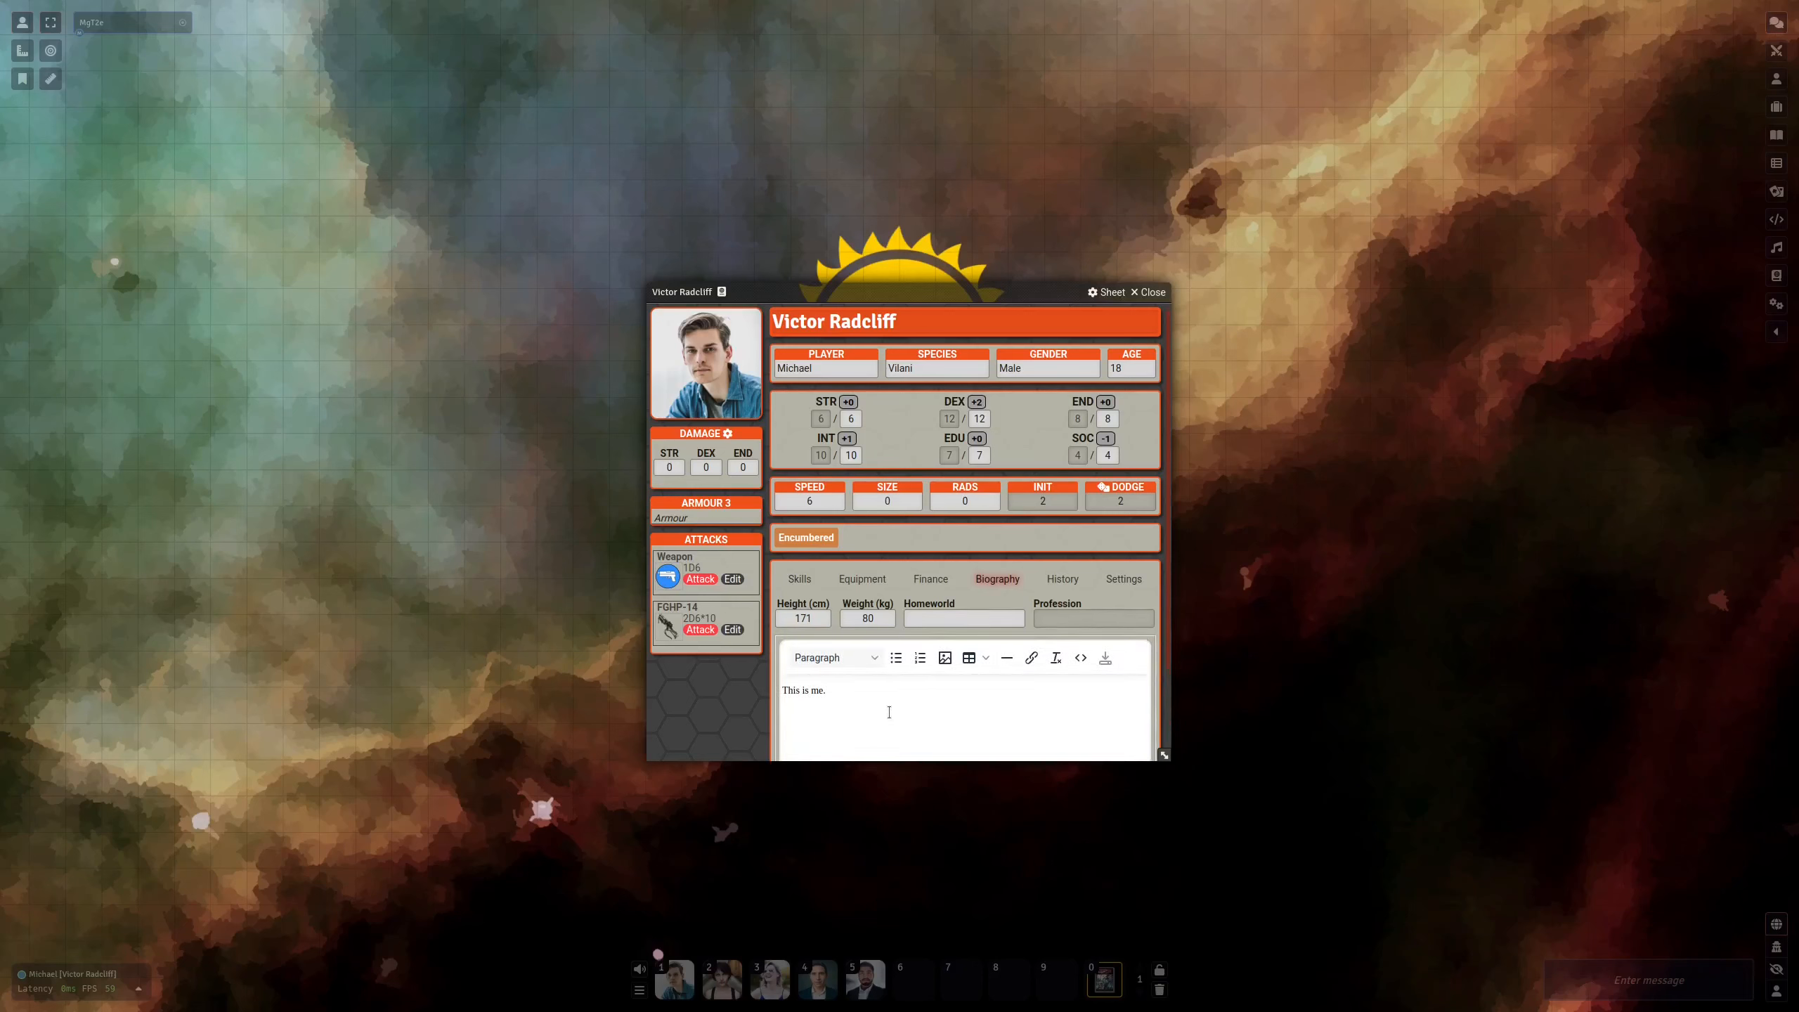
pyautogui.write('I am great')
pyautogui.click(1106, 659)
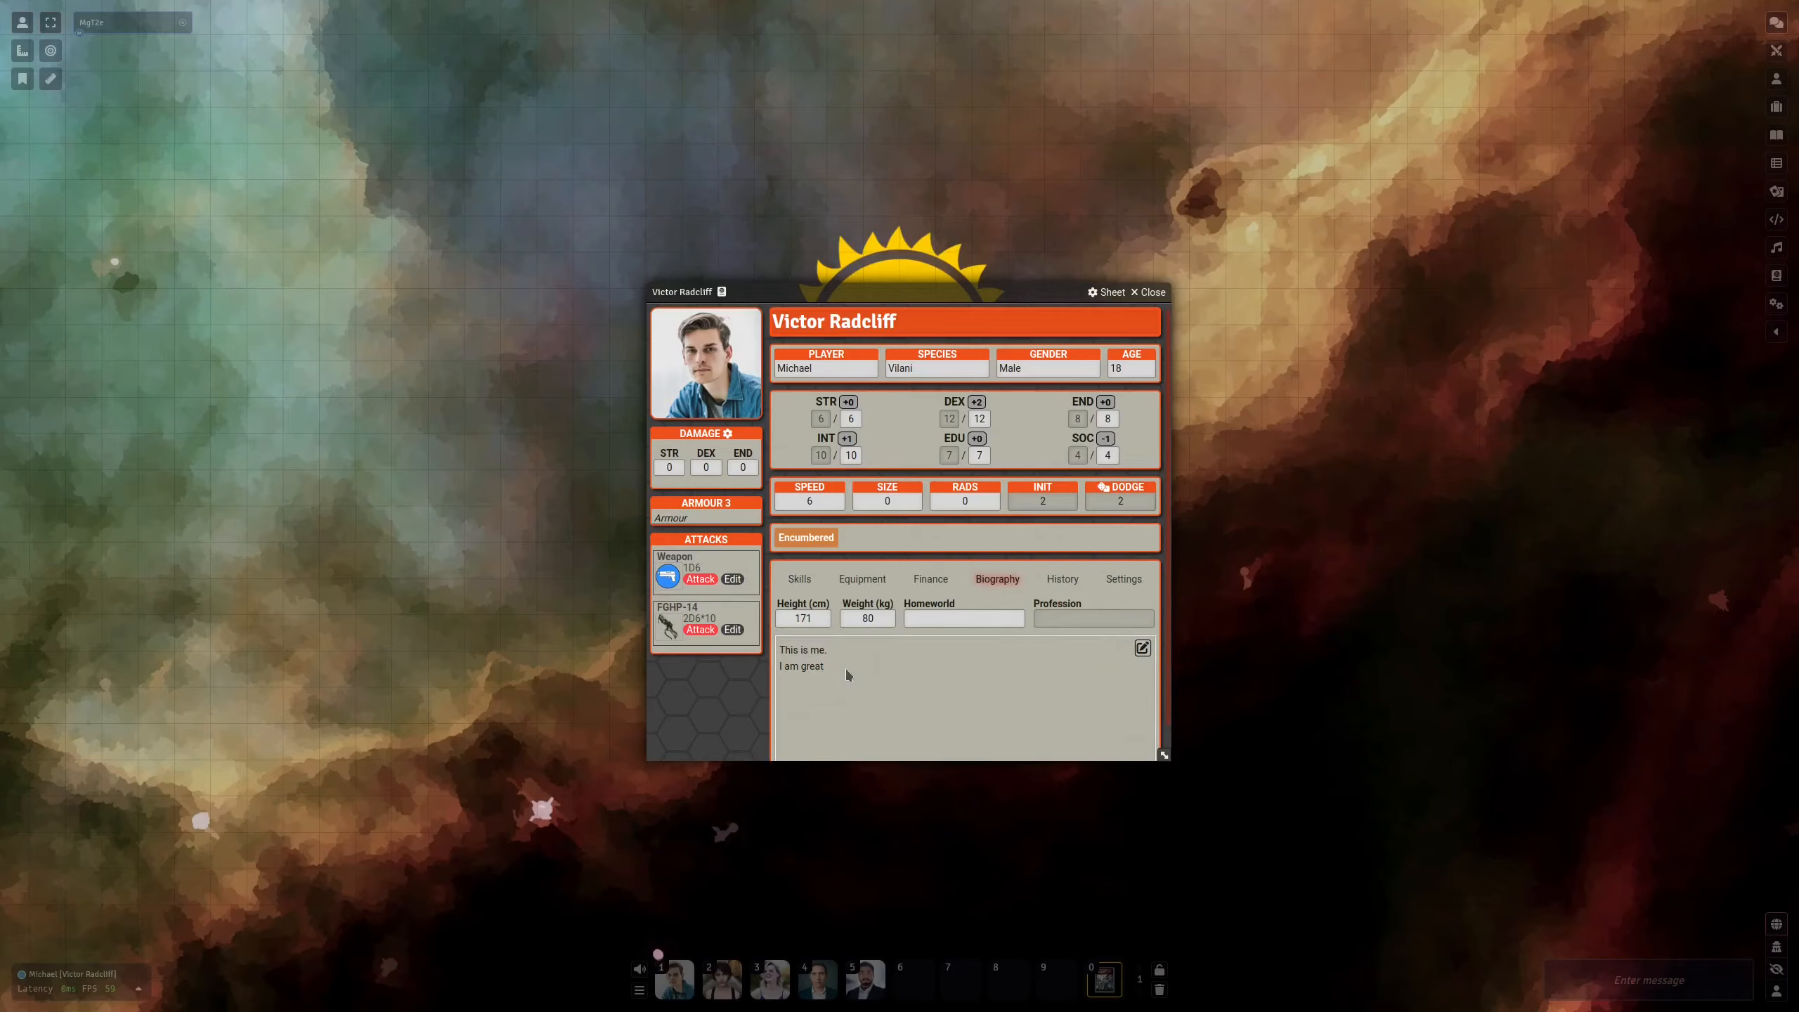
# Add three career terms to the character's history
pyautogui.click(1060, 580)
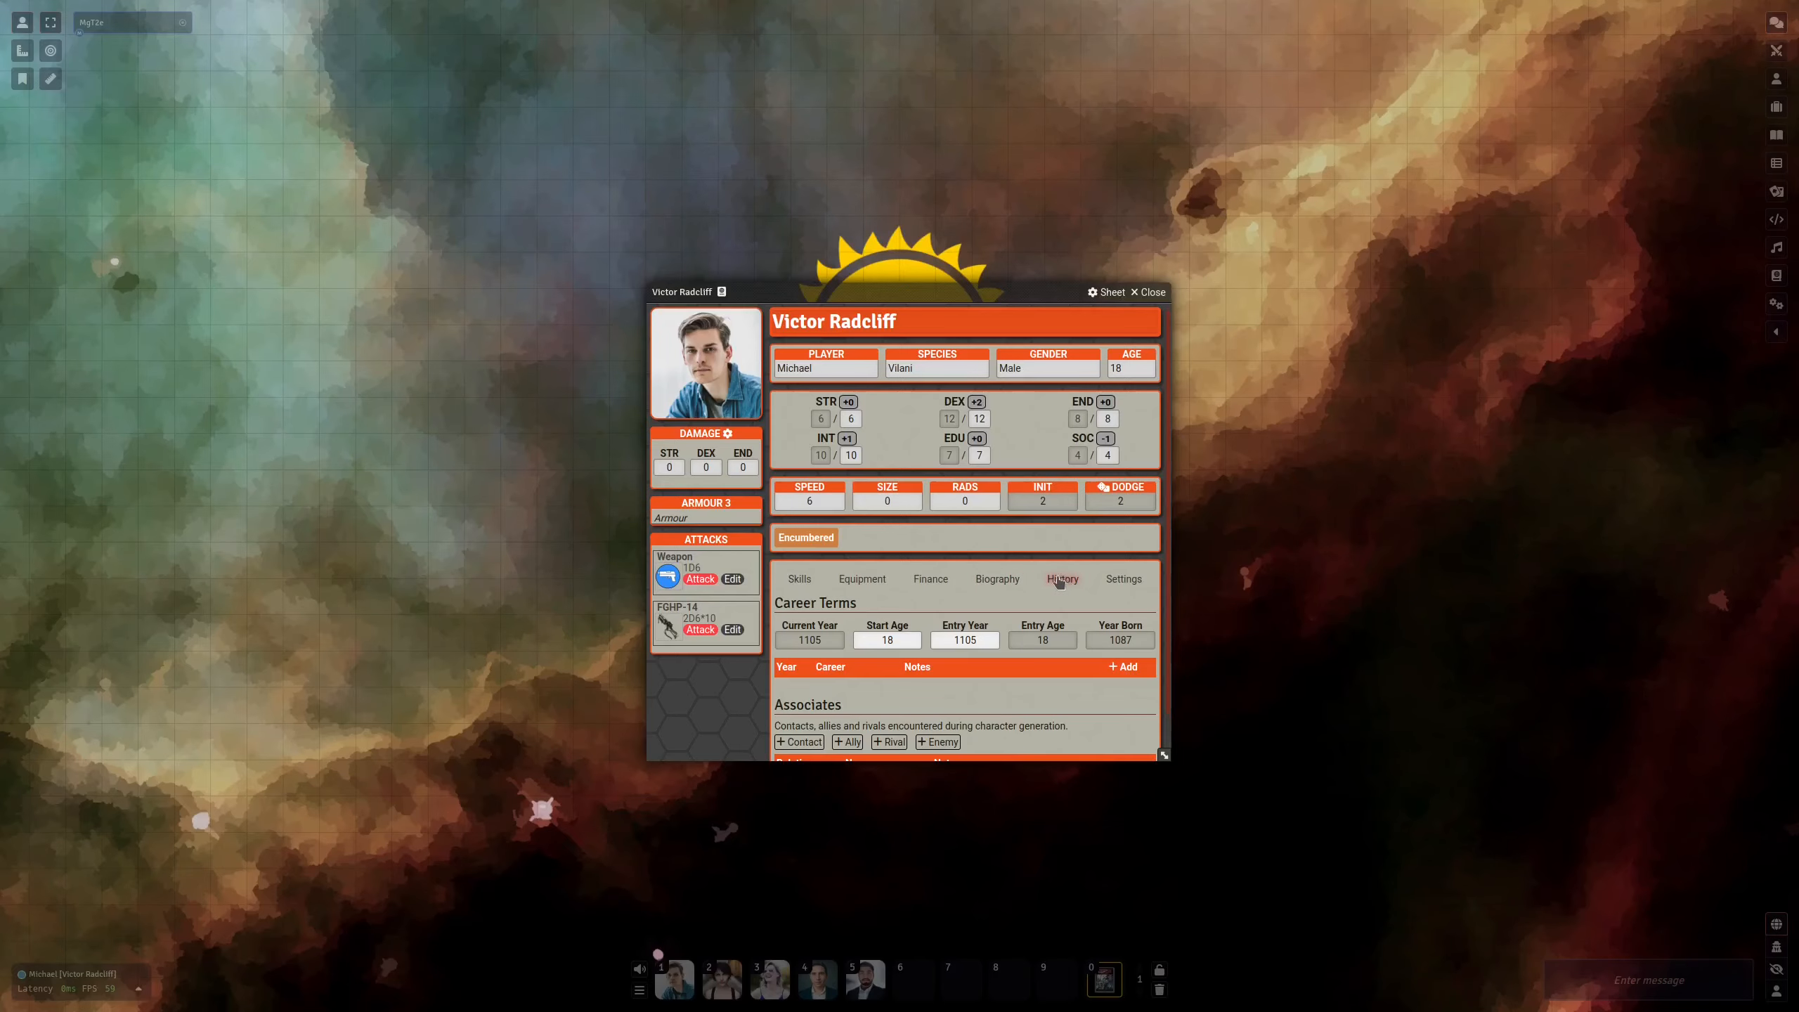
pyautogui.scroll(-1, 1042, 582)
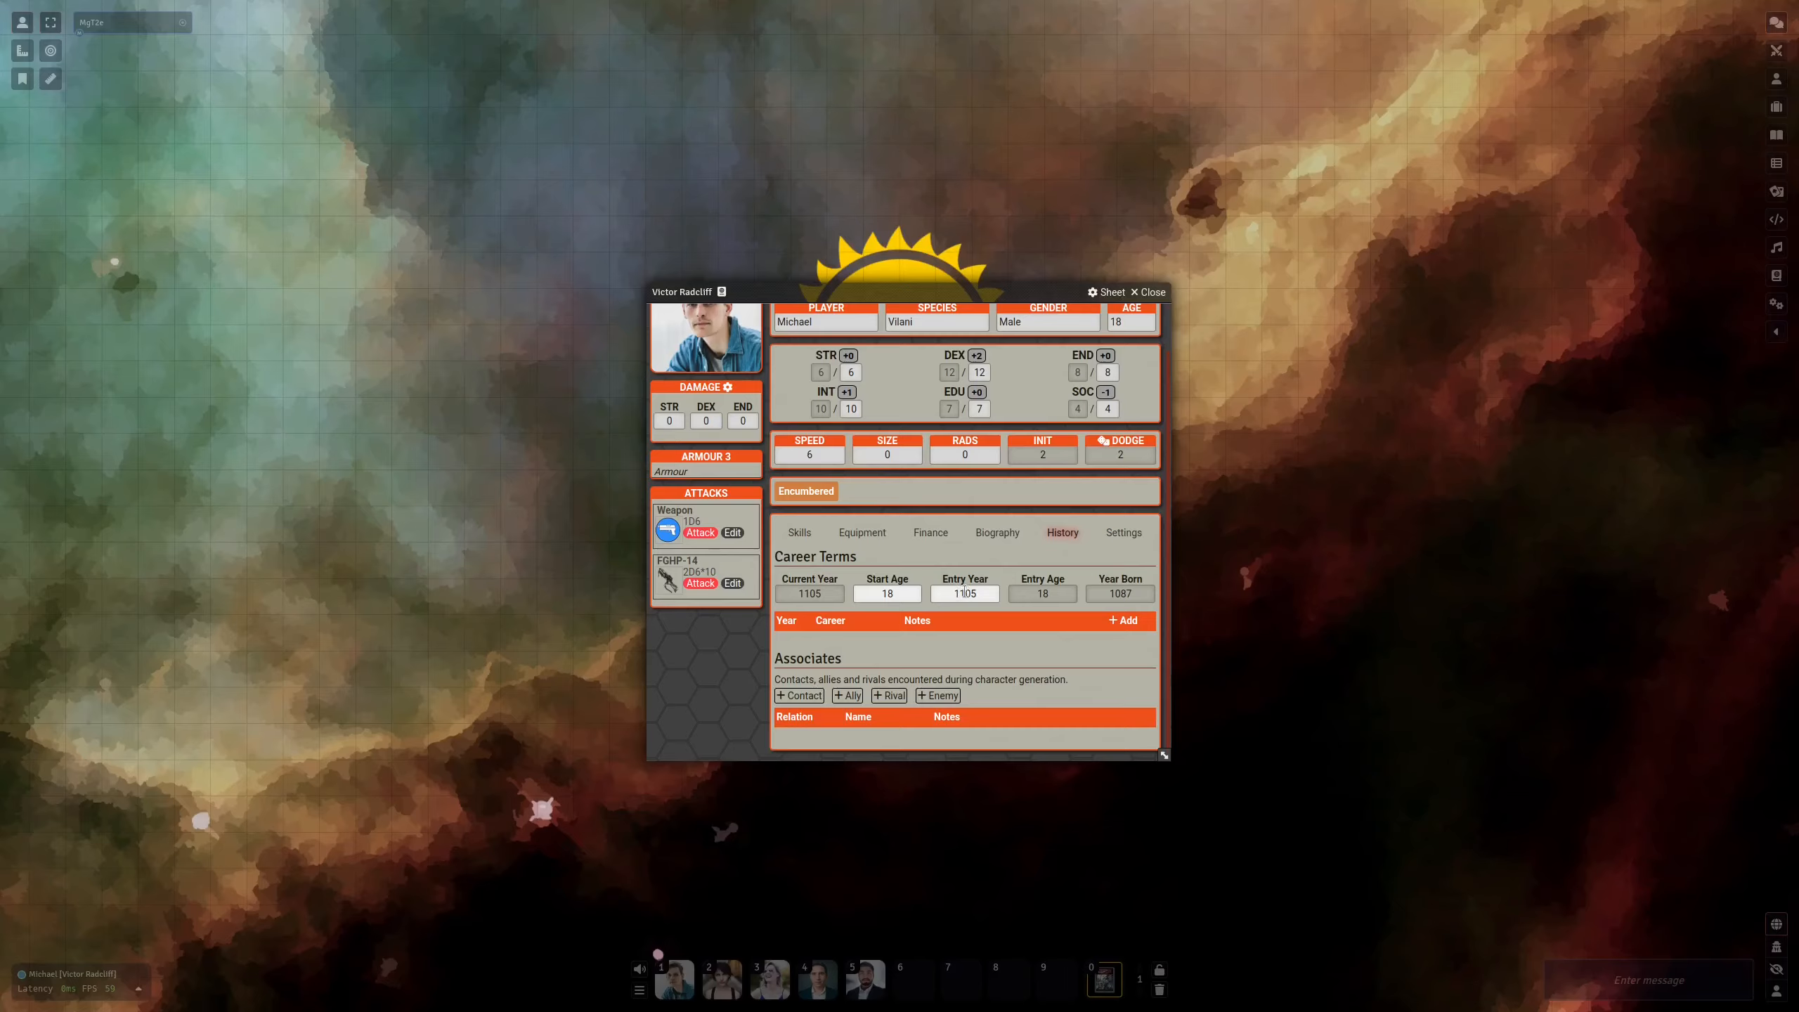
pyautogui.click(1127, 622)
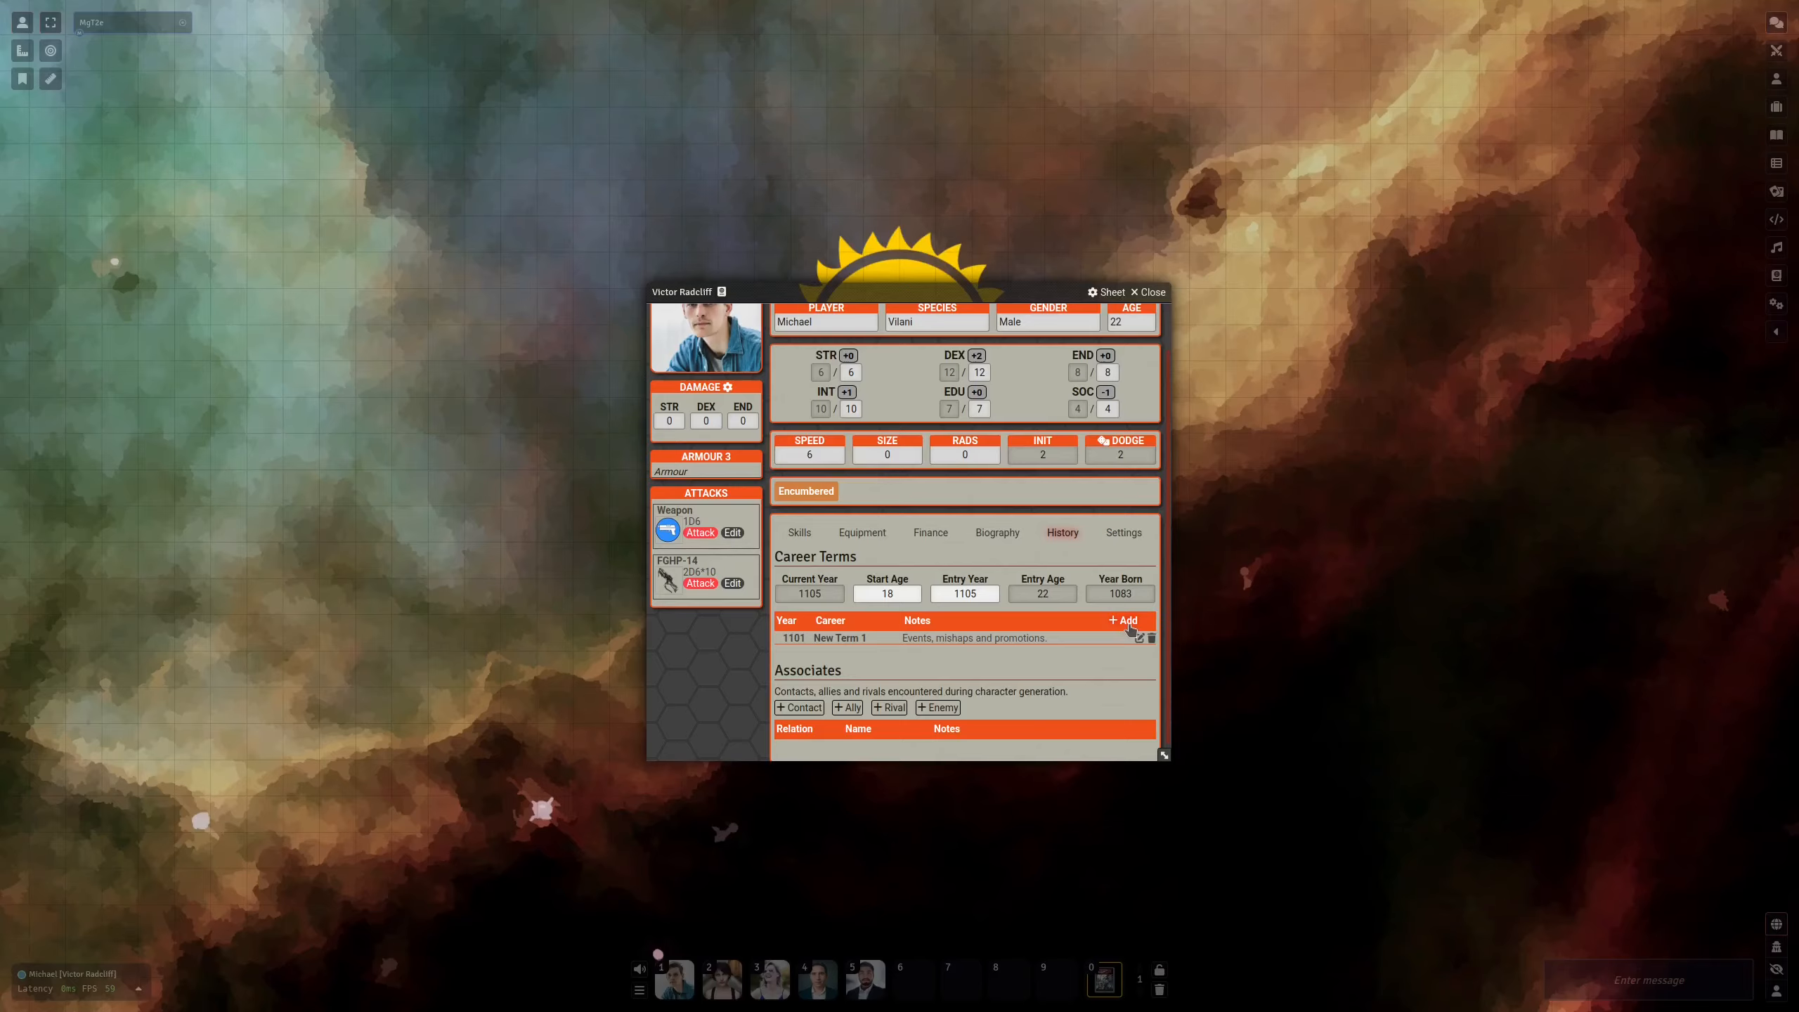
pyautogui.click(1128, 623)
pyautogui.click(1129, 622)
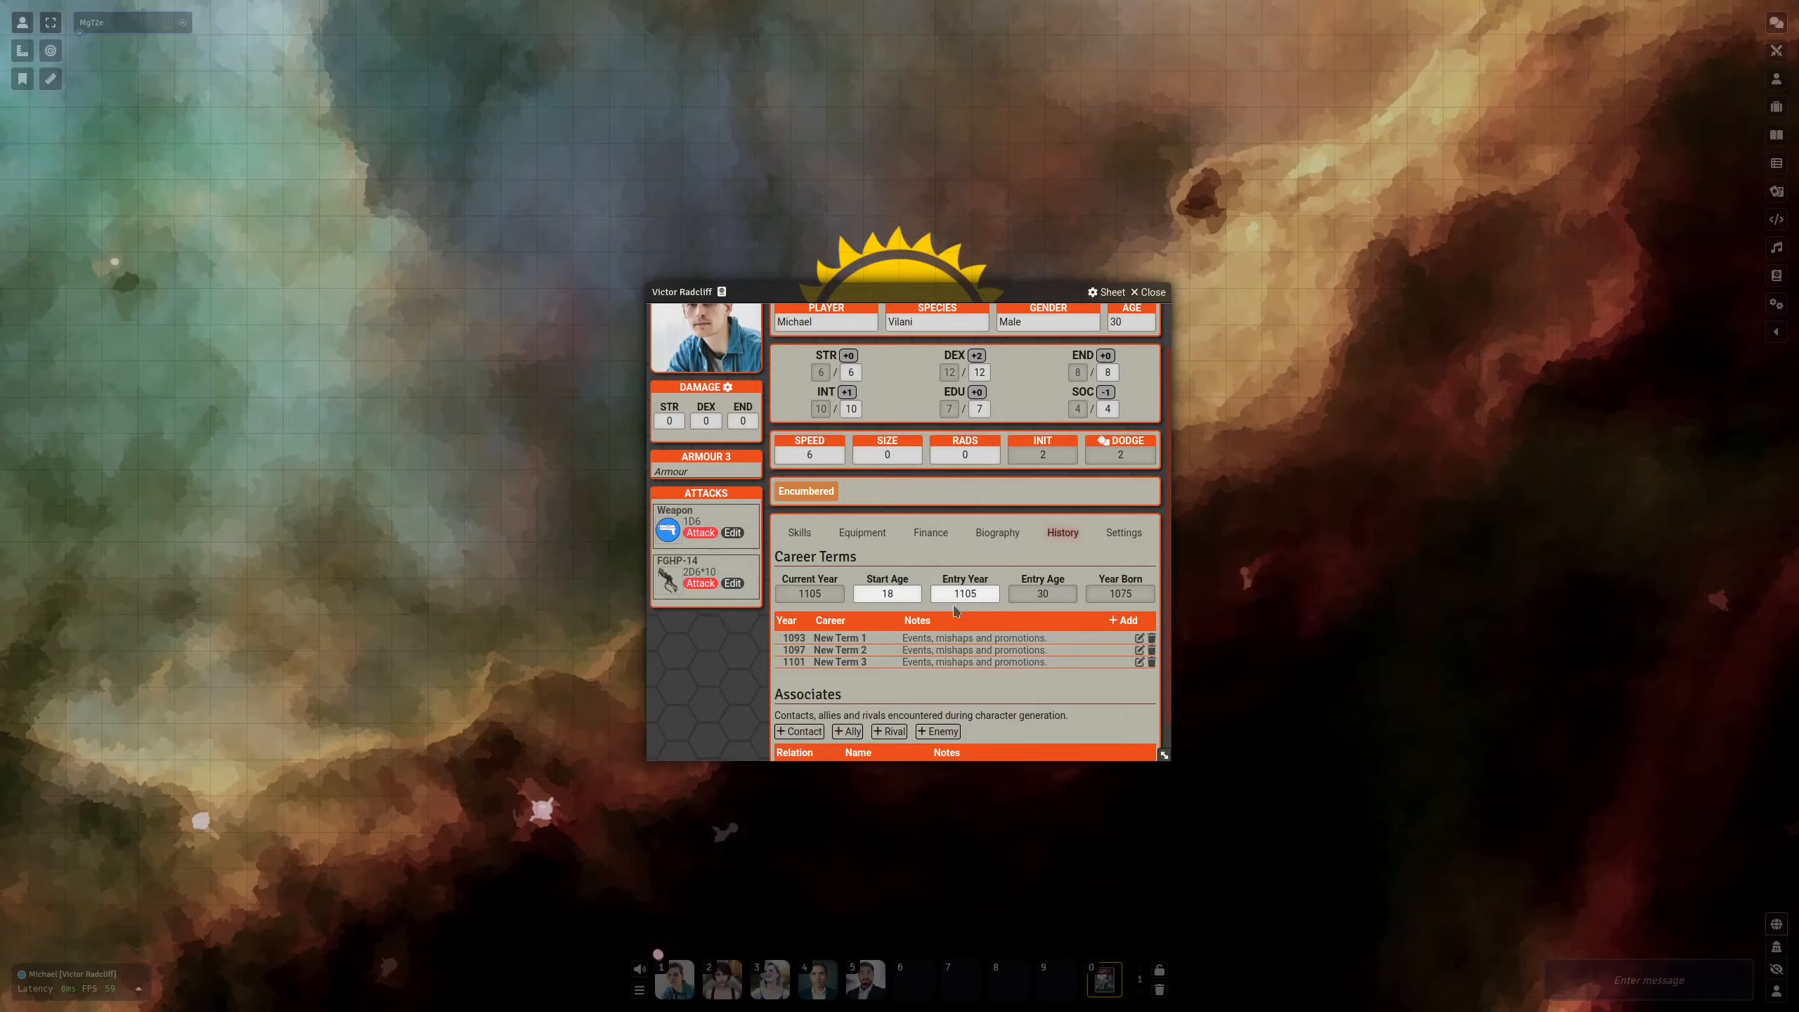
# Add a contact, a rival and an enemy to the character's associates
pyautogui.scroll(-1, 967, 601)
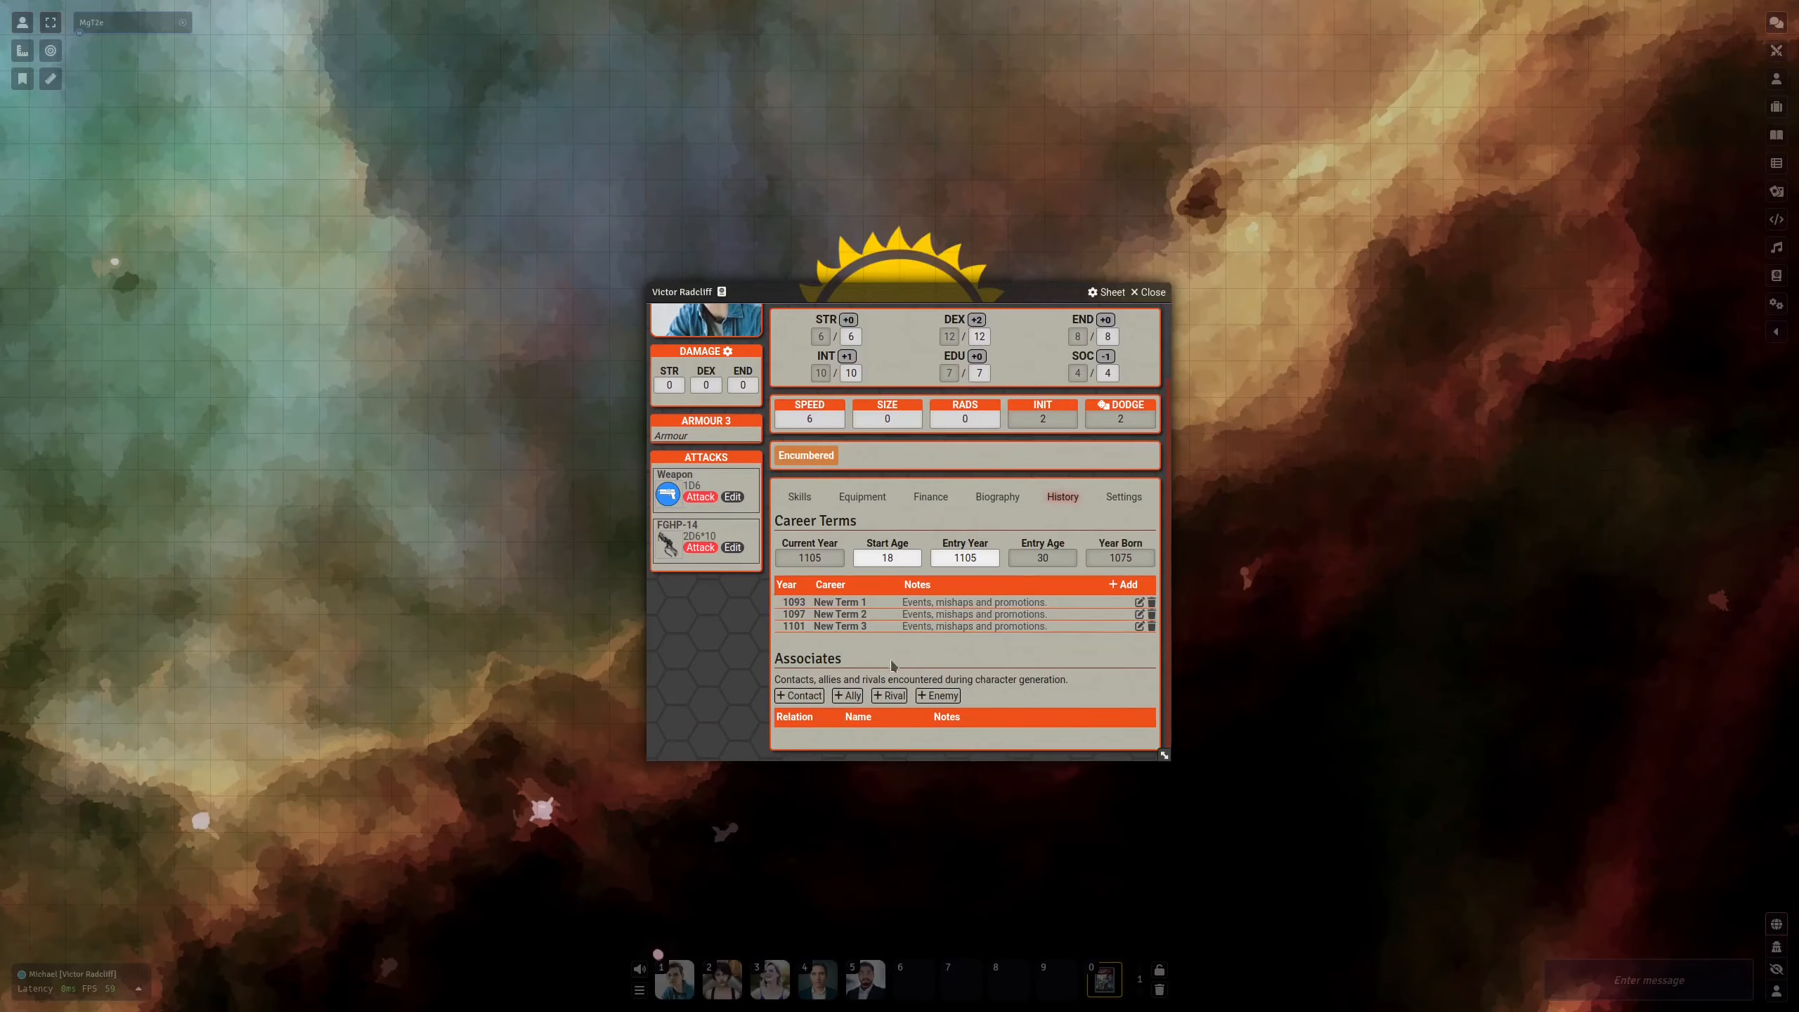
pyautogui.click(789, 696)
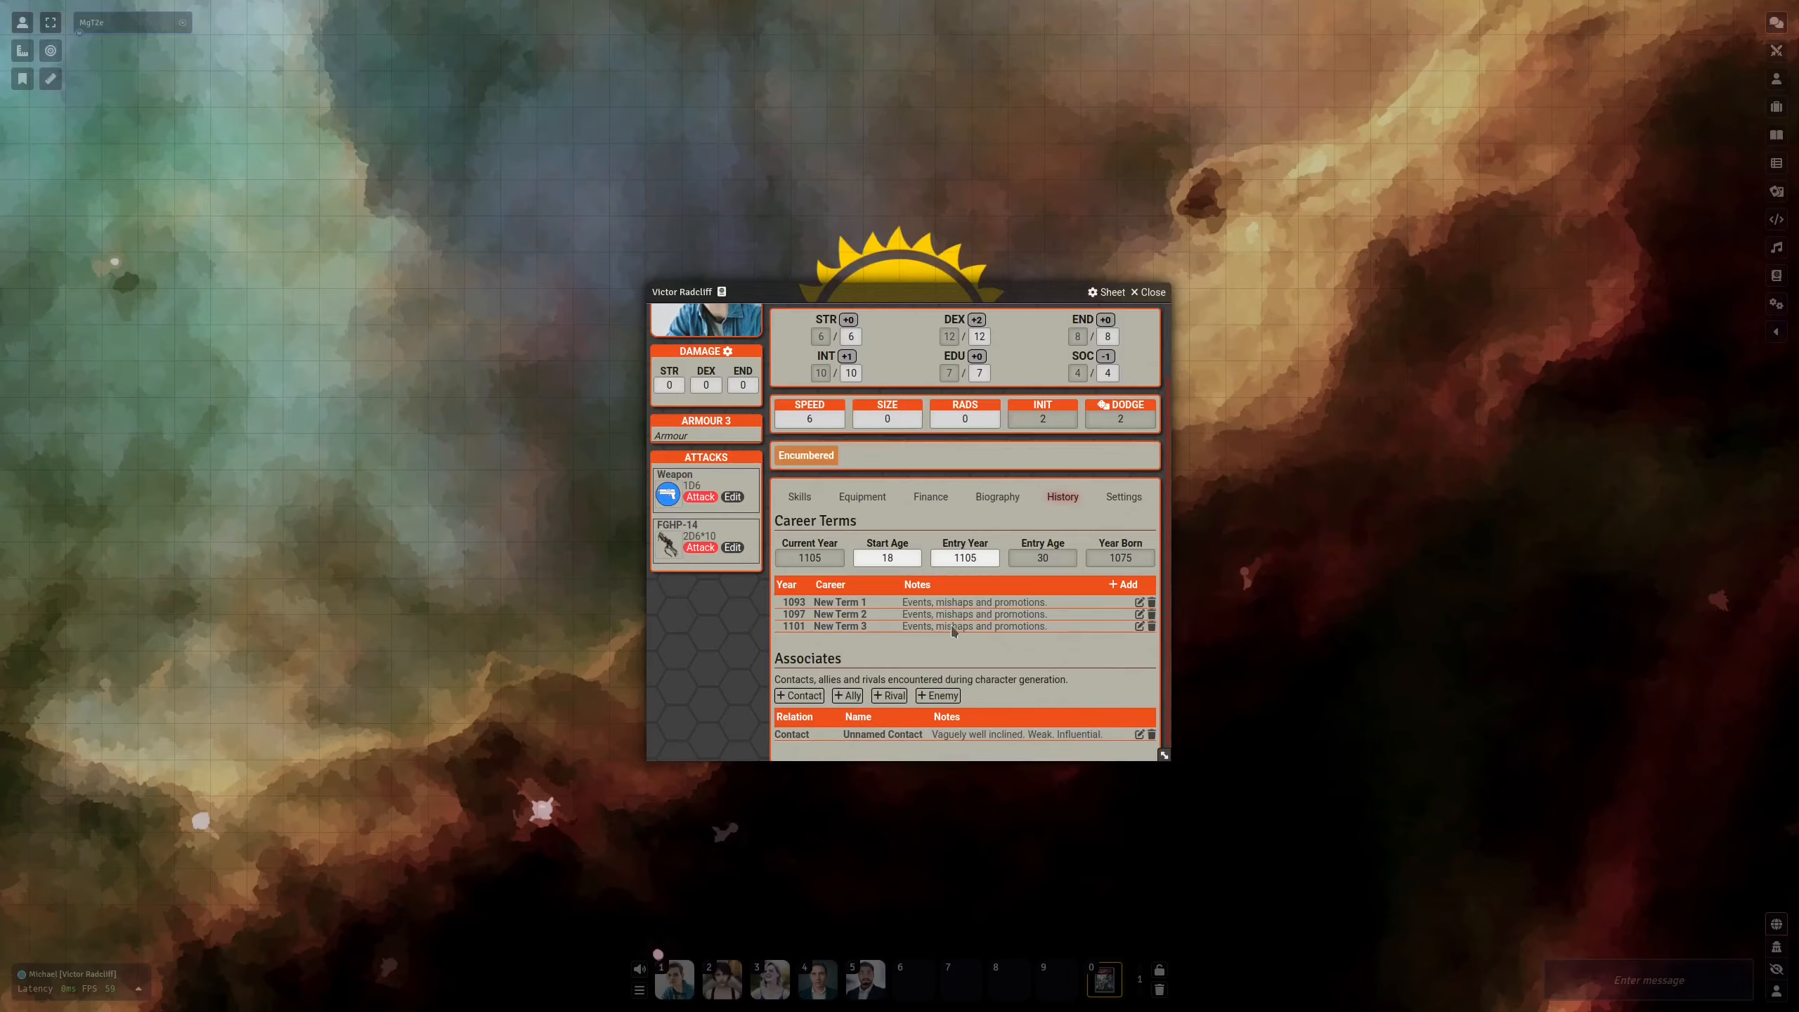
pyautogui.click(890, 695)
pyautogui.click(938, 696)
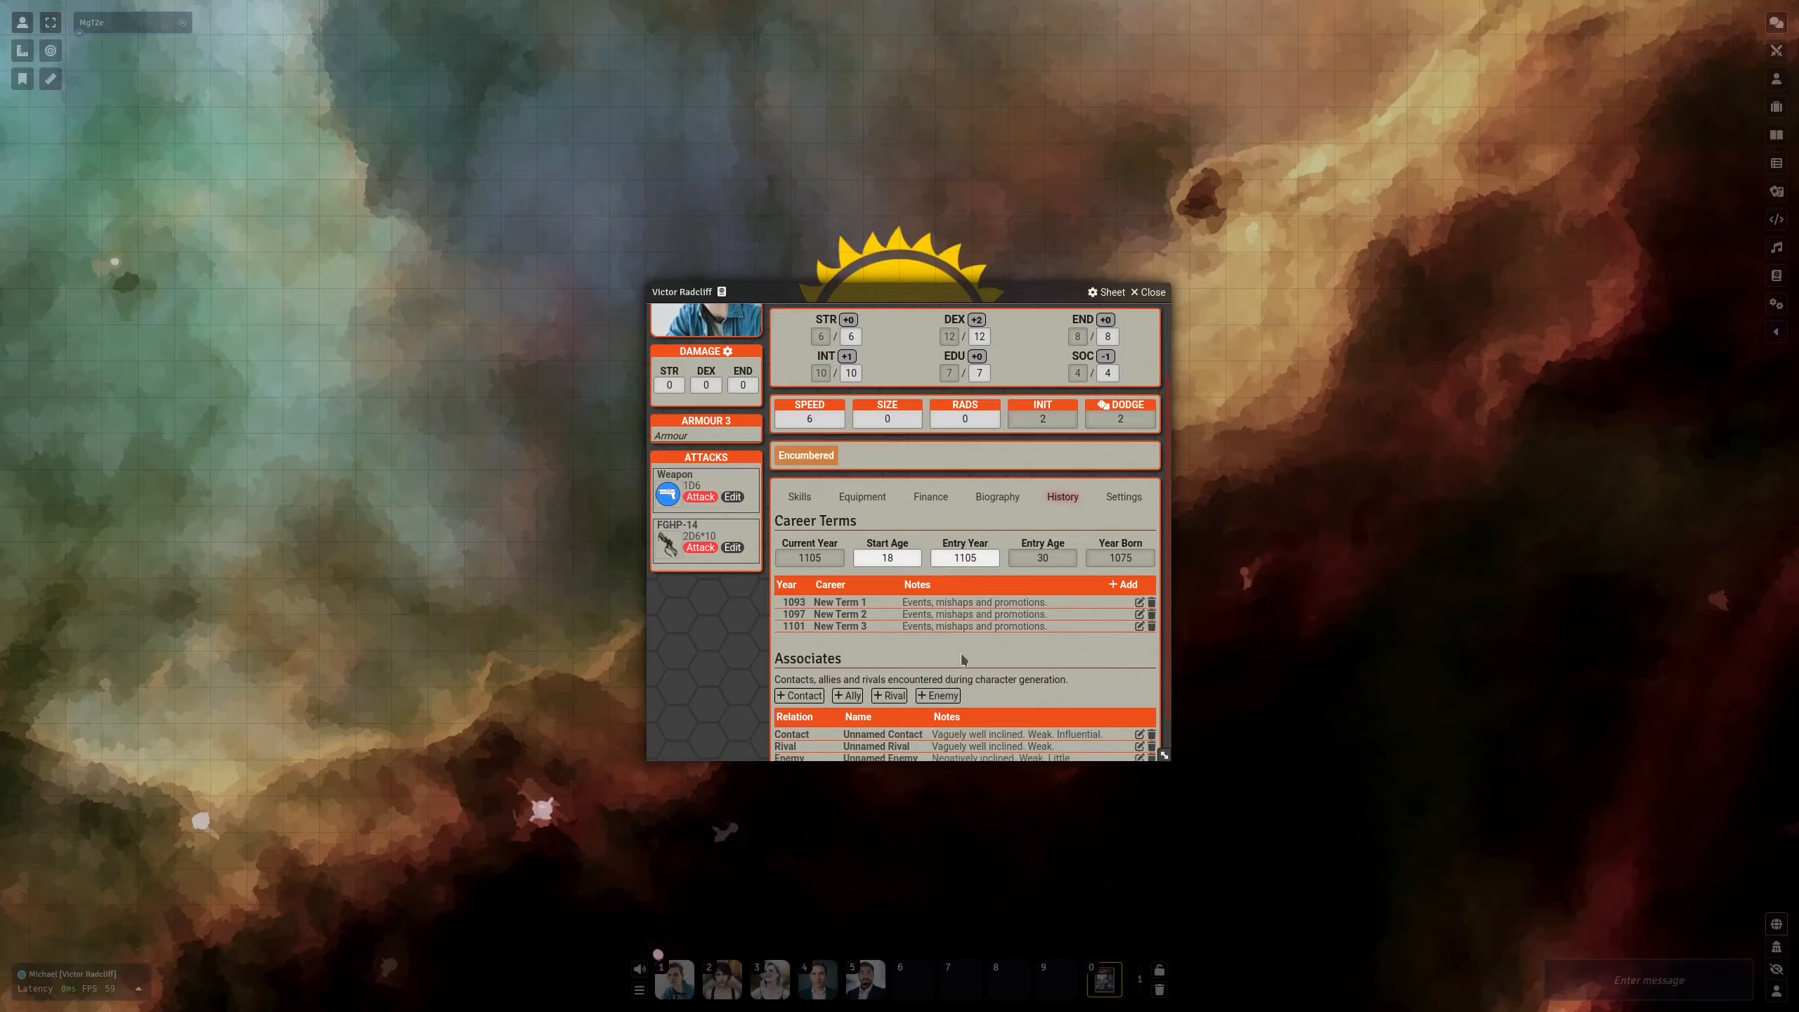
pyautogui.scroll(-1, 992, 701)
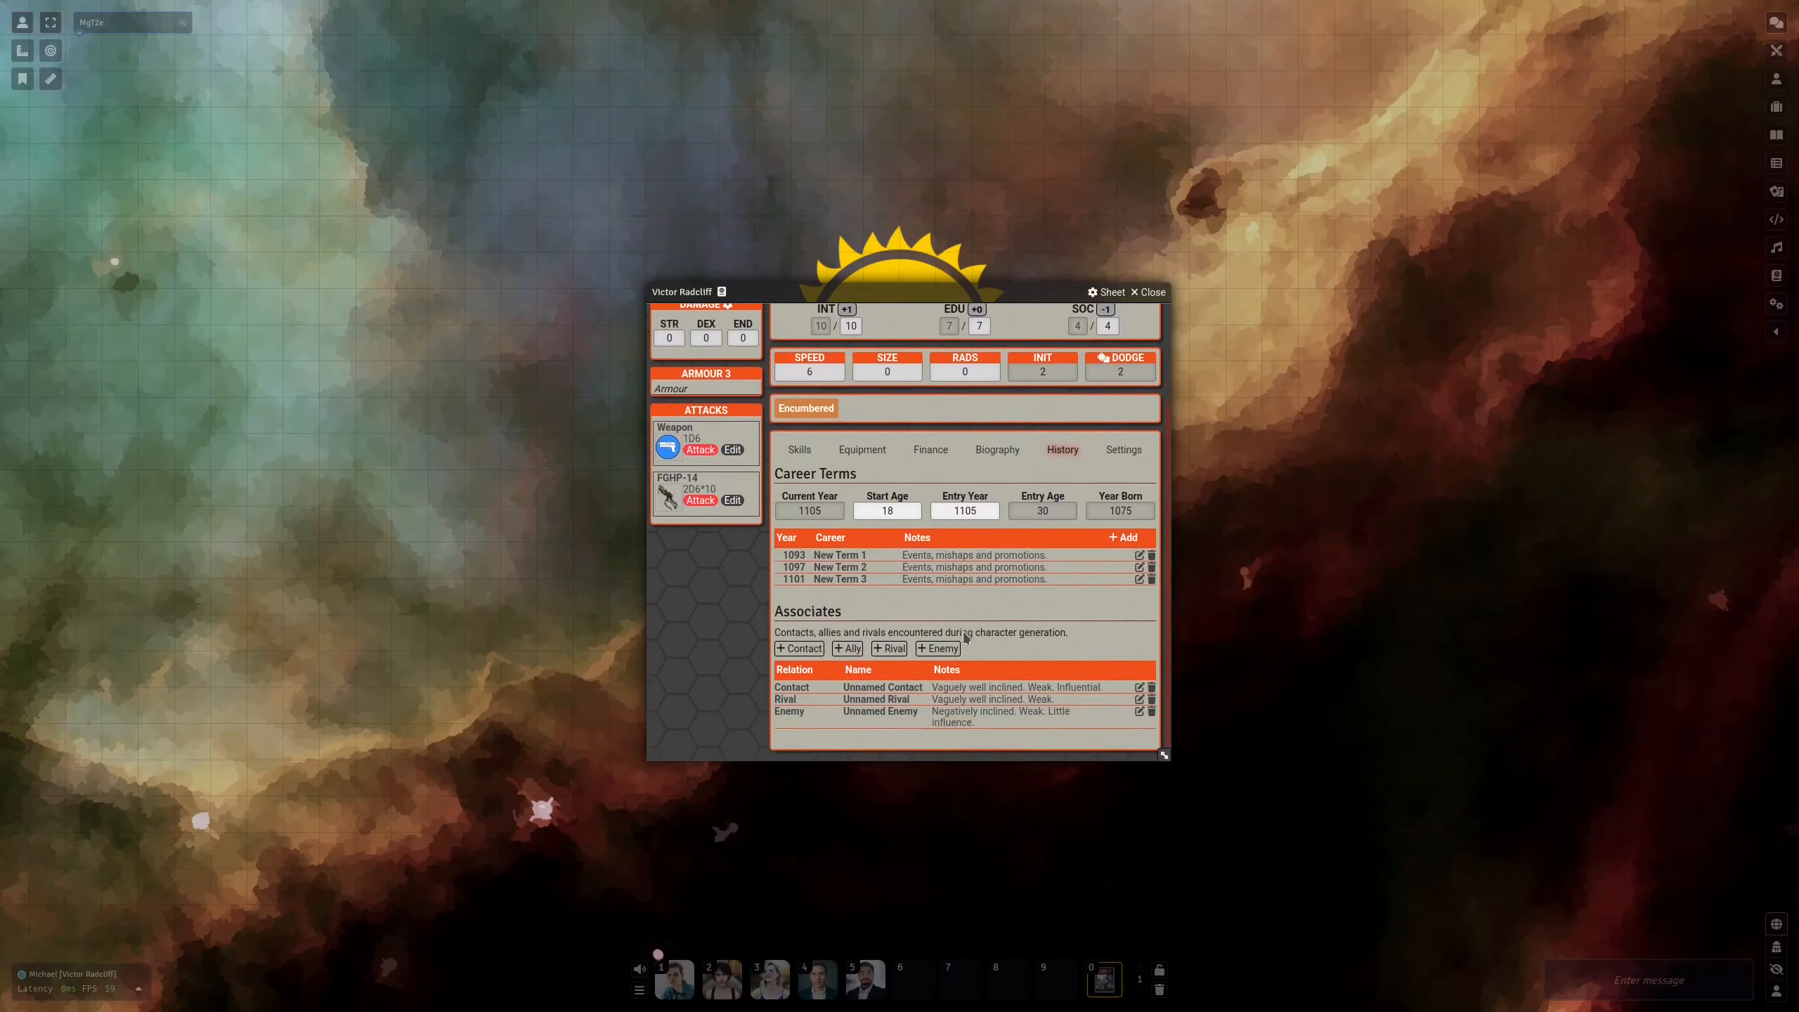
# Randomise the rival's relationship, look through its Affinity options, and close the rival's sheet
pyautogui.click(1139, 699)
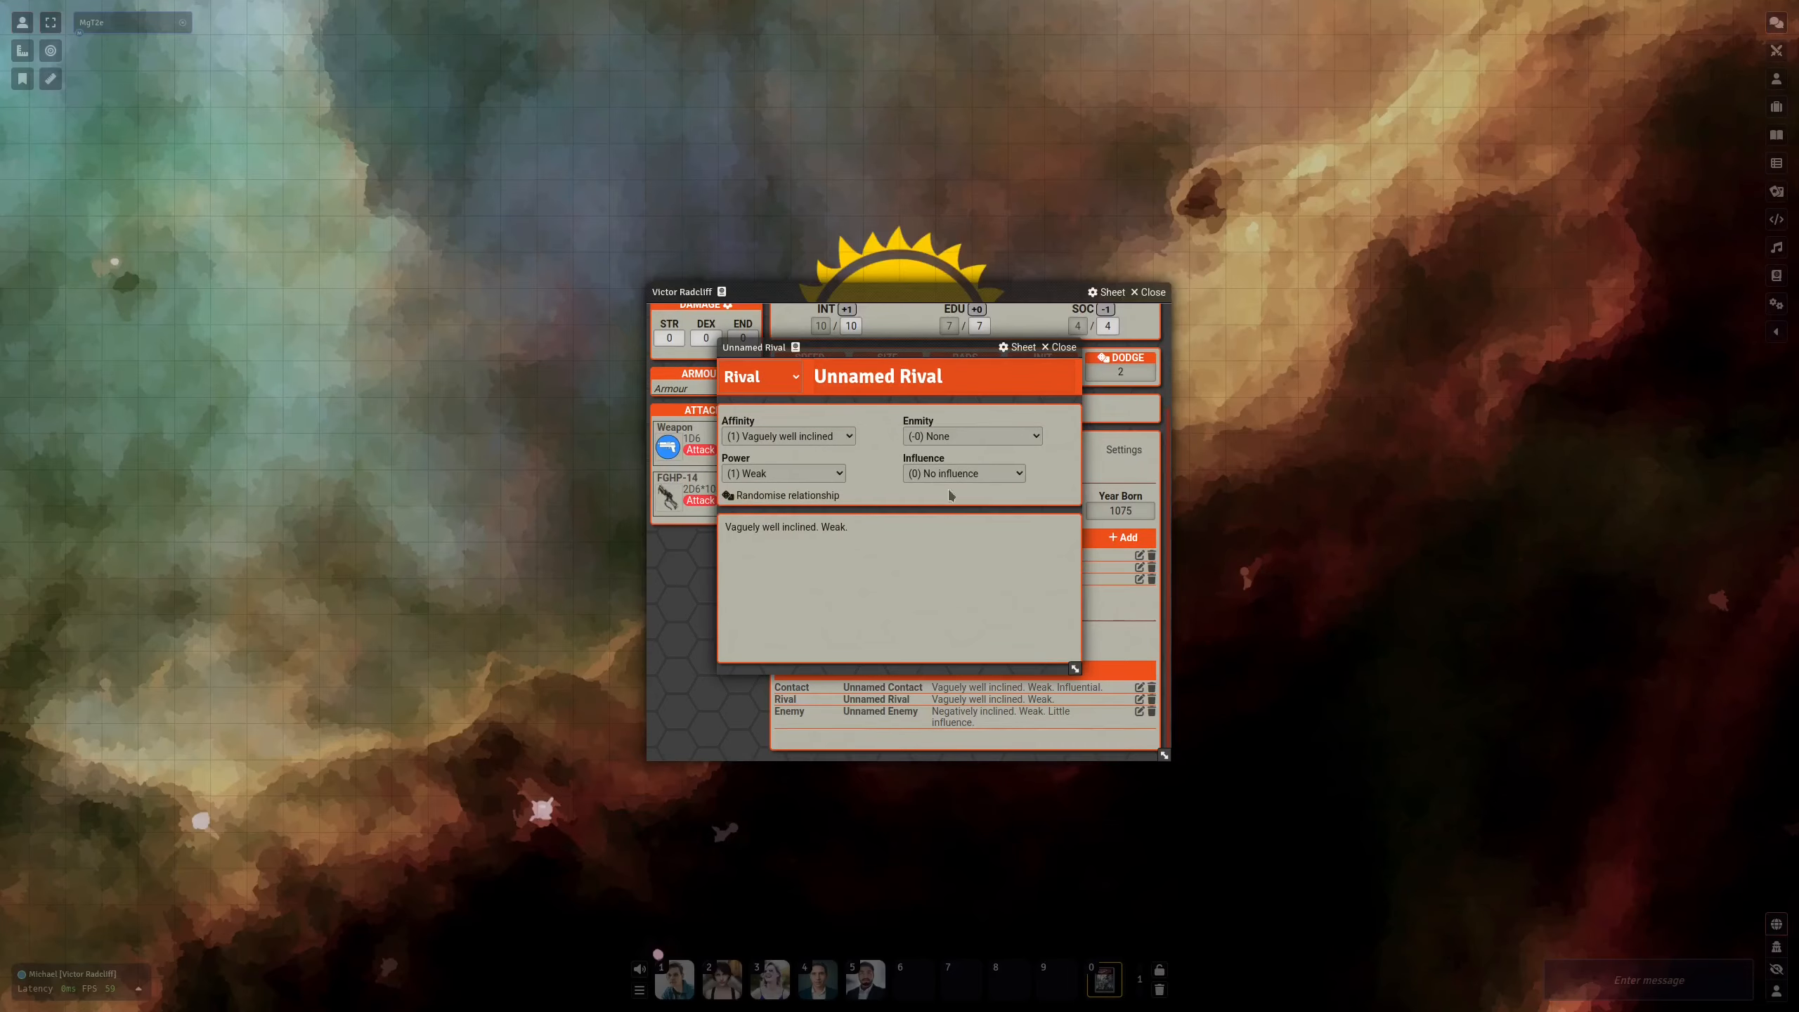
pyautogui.click(828, 494)
pyautogui.click(792, 437)
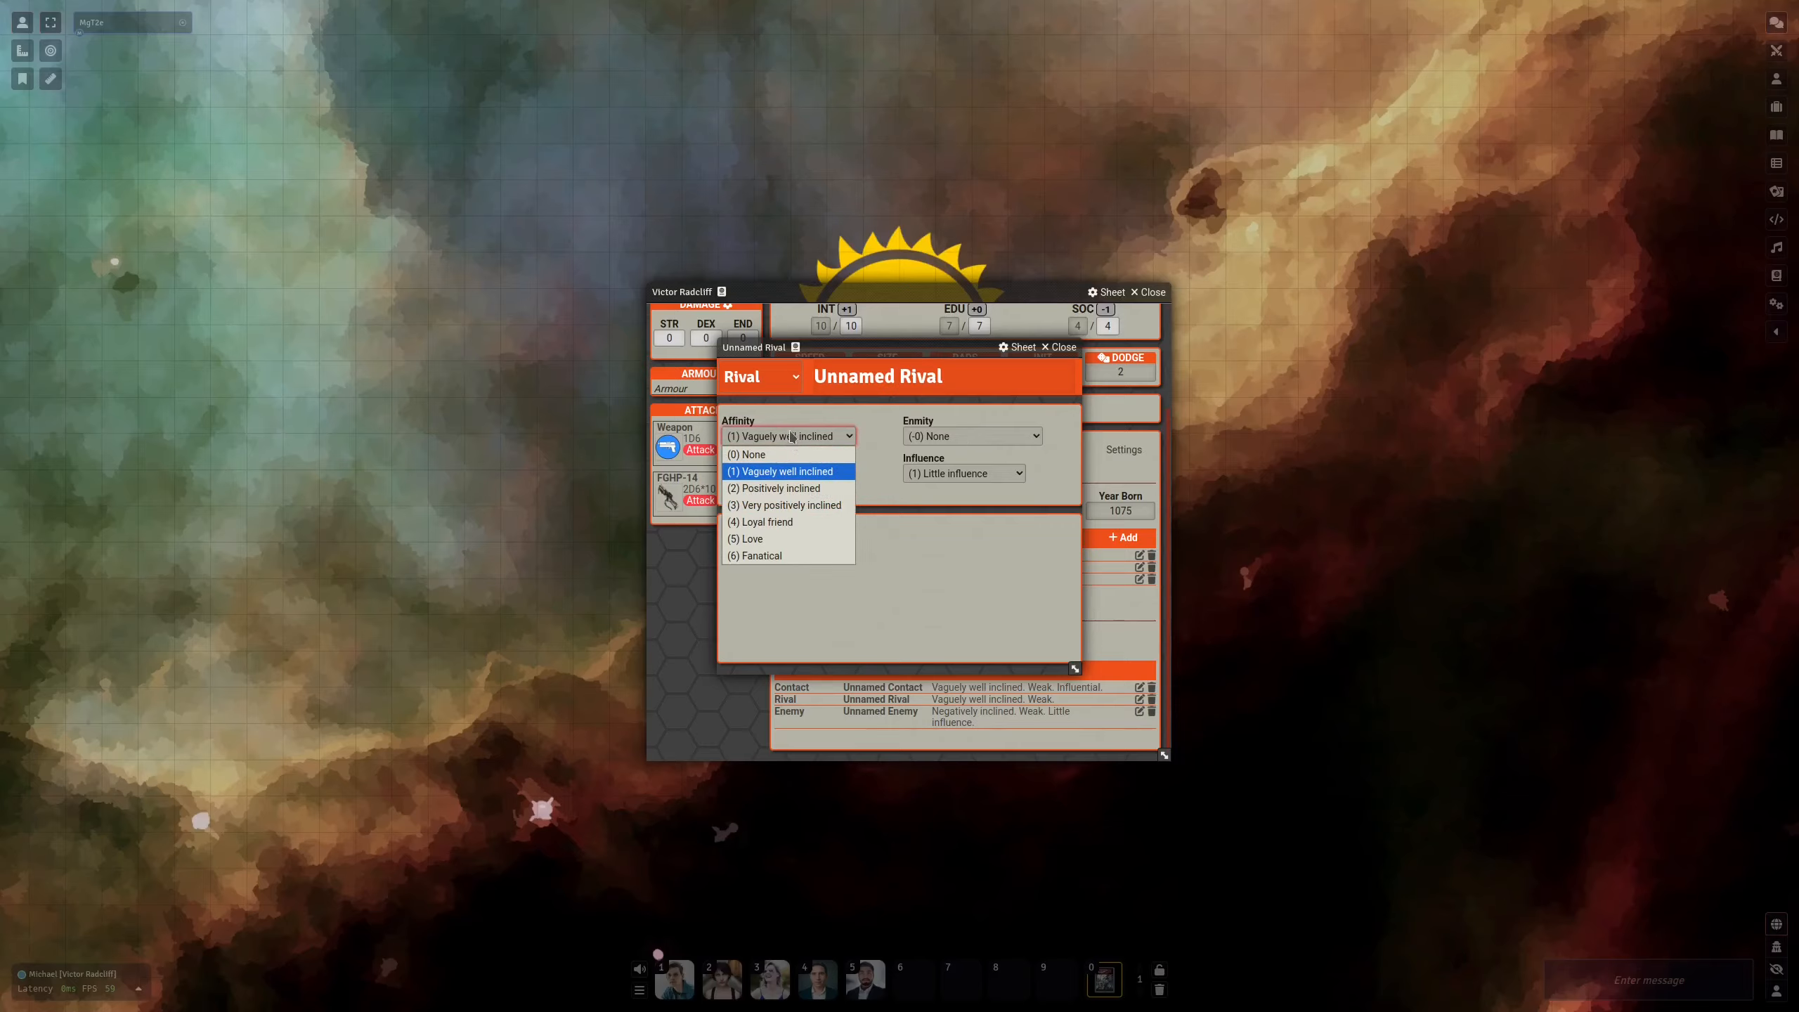
pyautogui.click(792, 437)
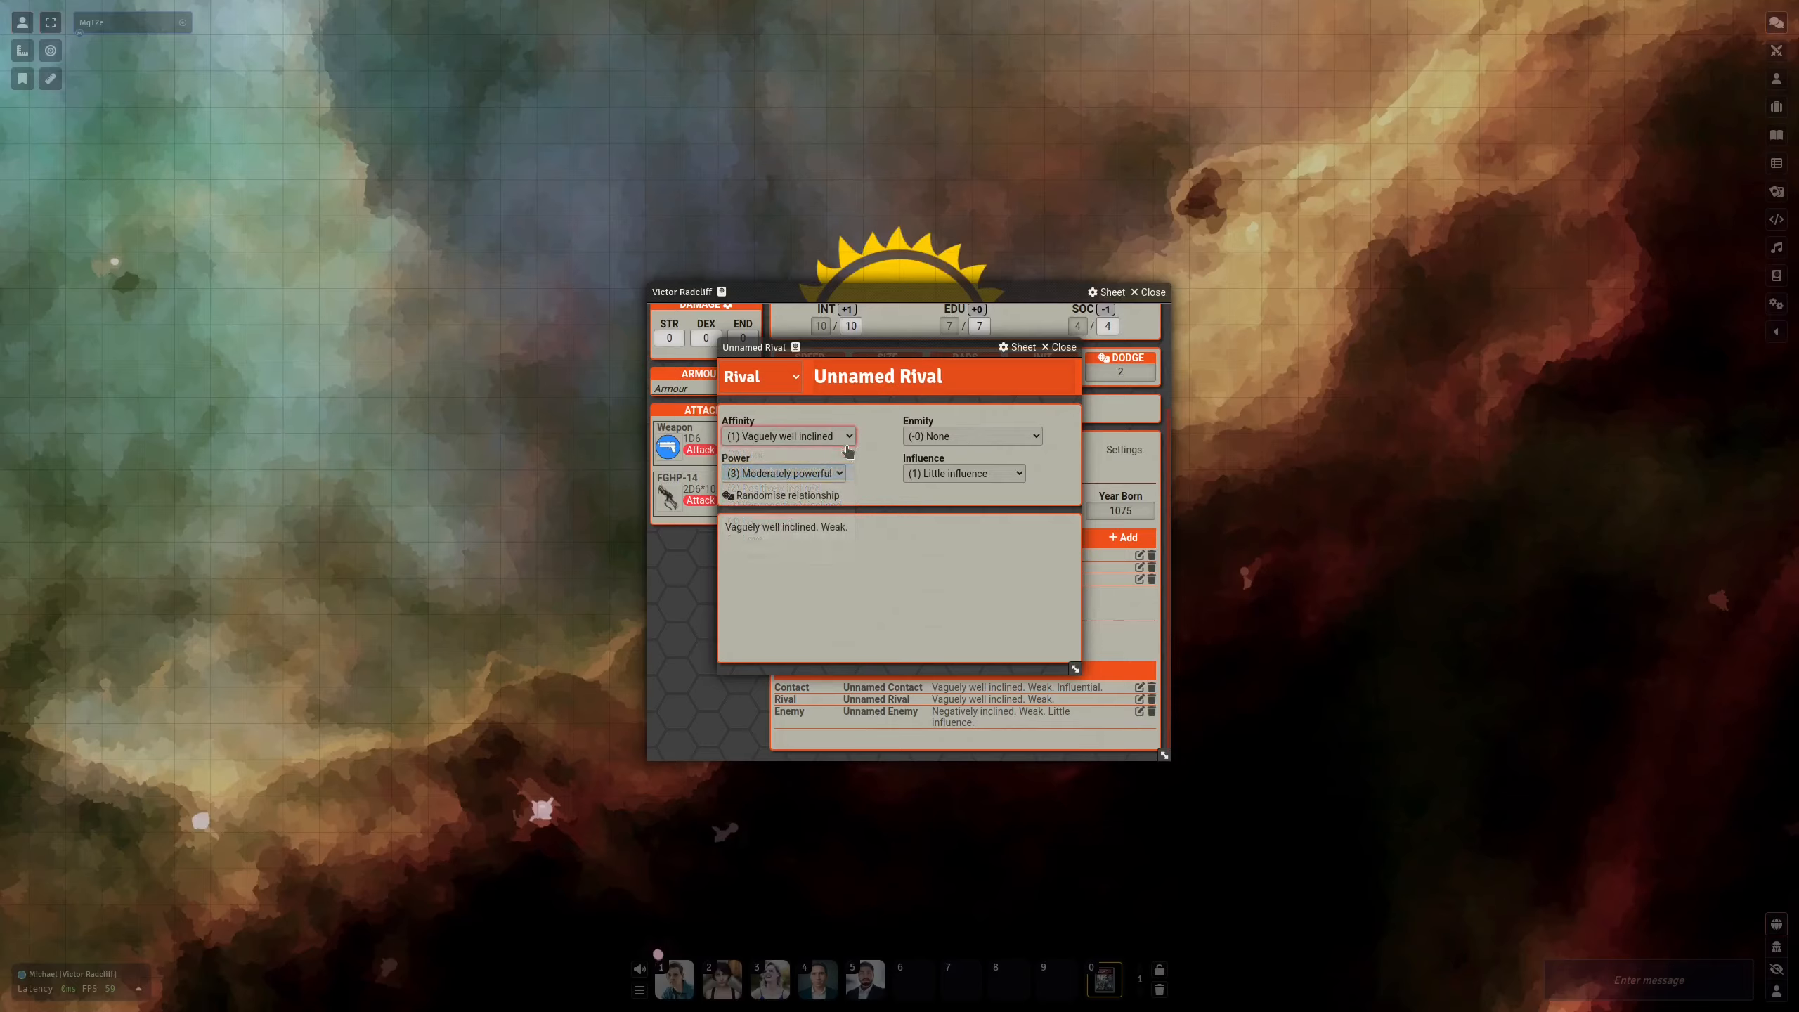
pyautogui.click(1061, 348)
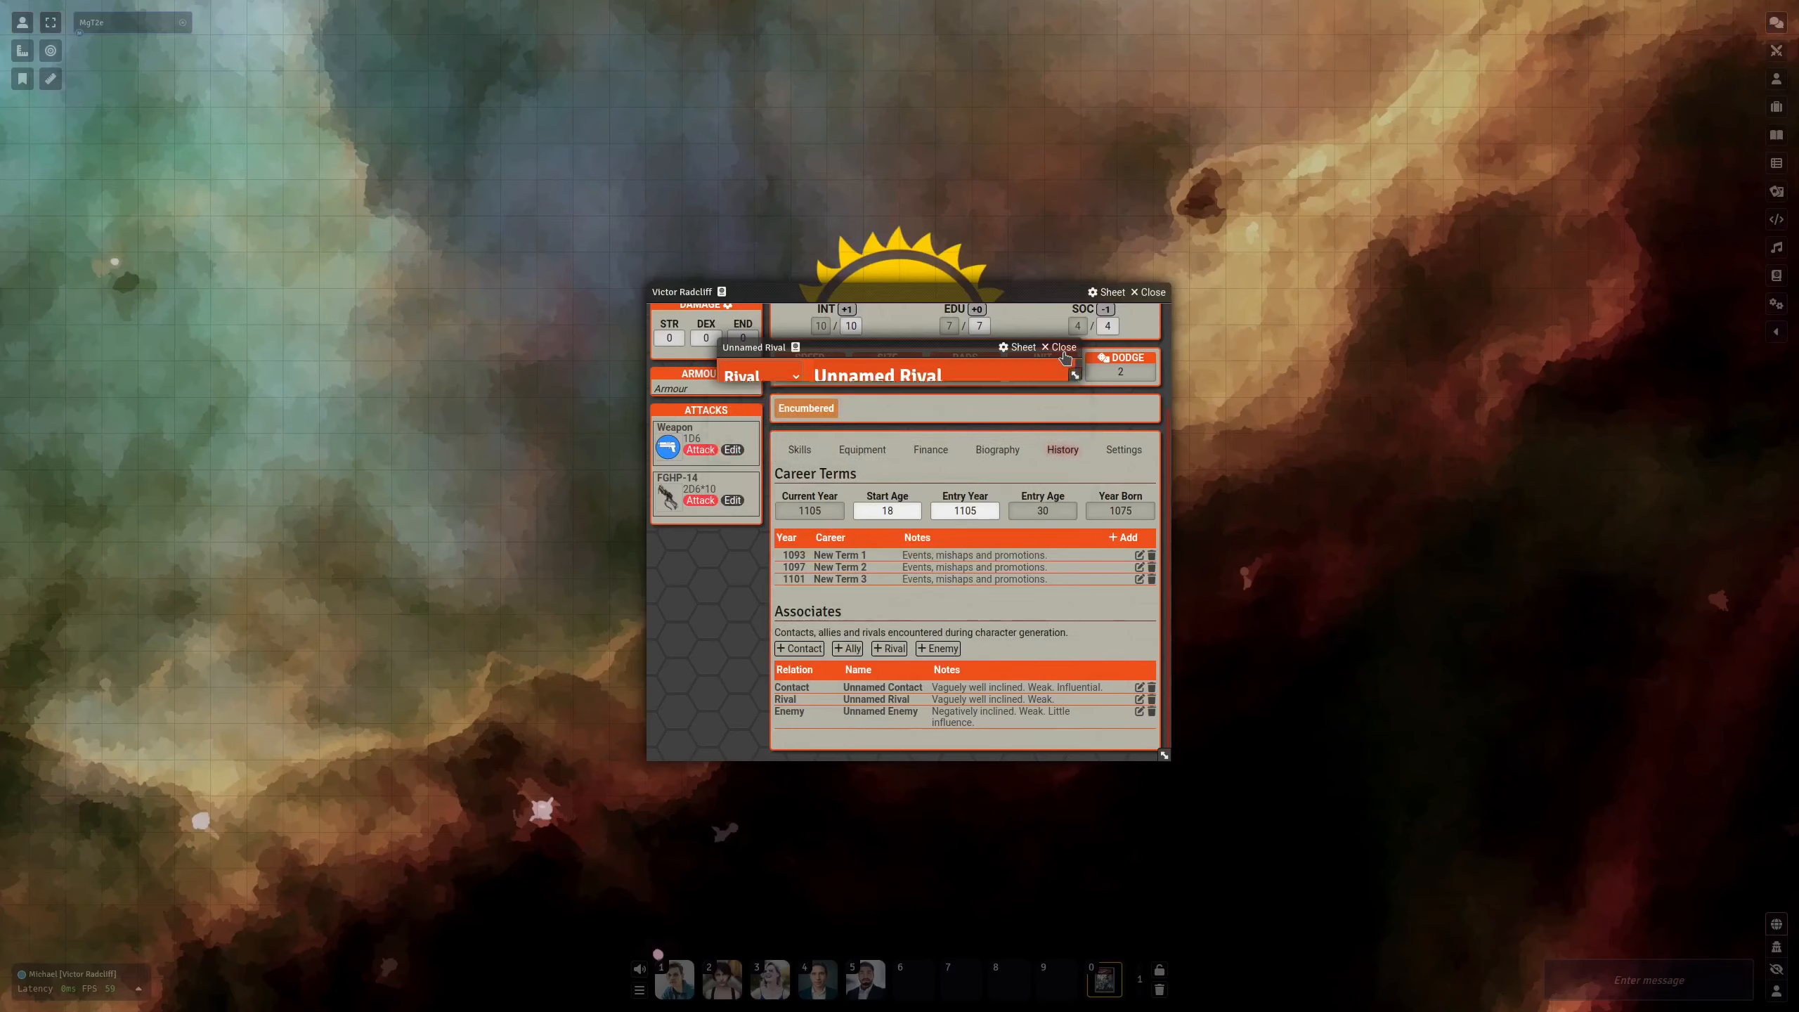
# Open the second career term, New Term 2, to view its term, years and assignment fields, and close it
pyautogui.click(1138, 567)
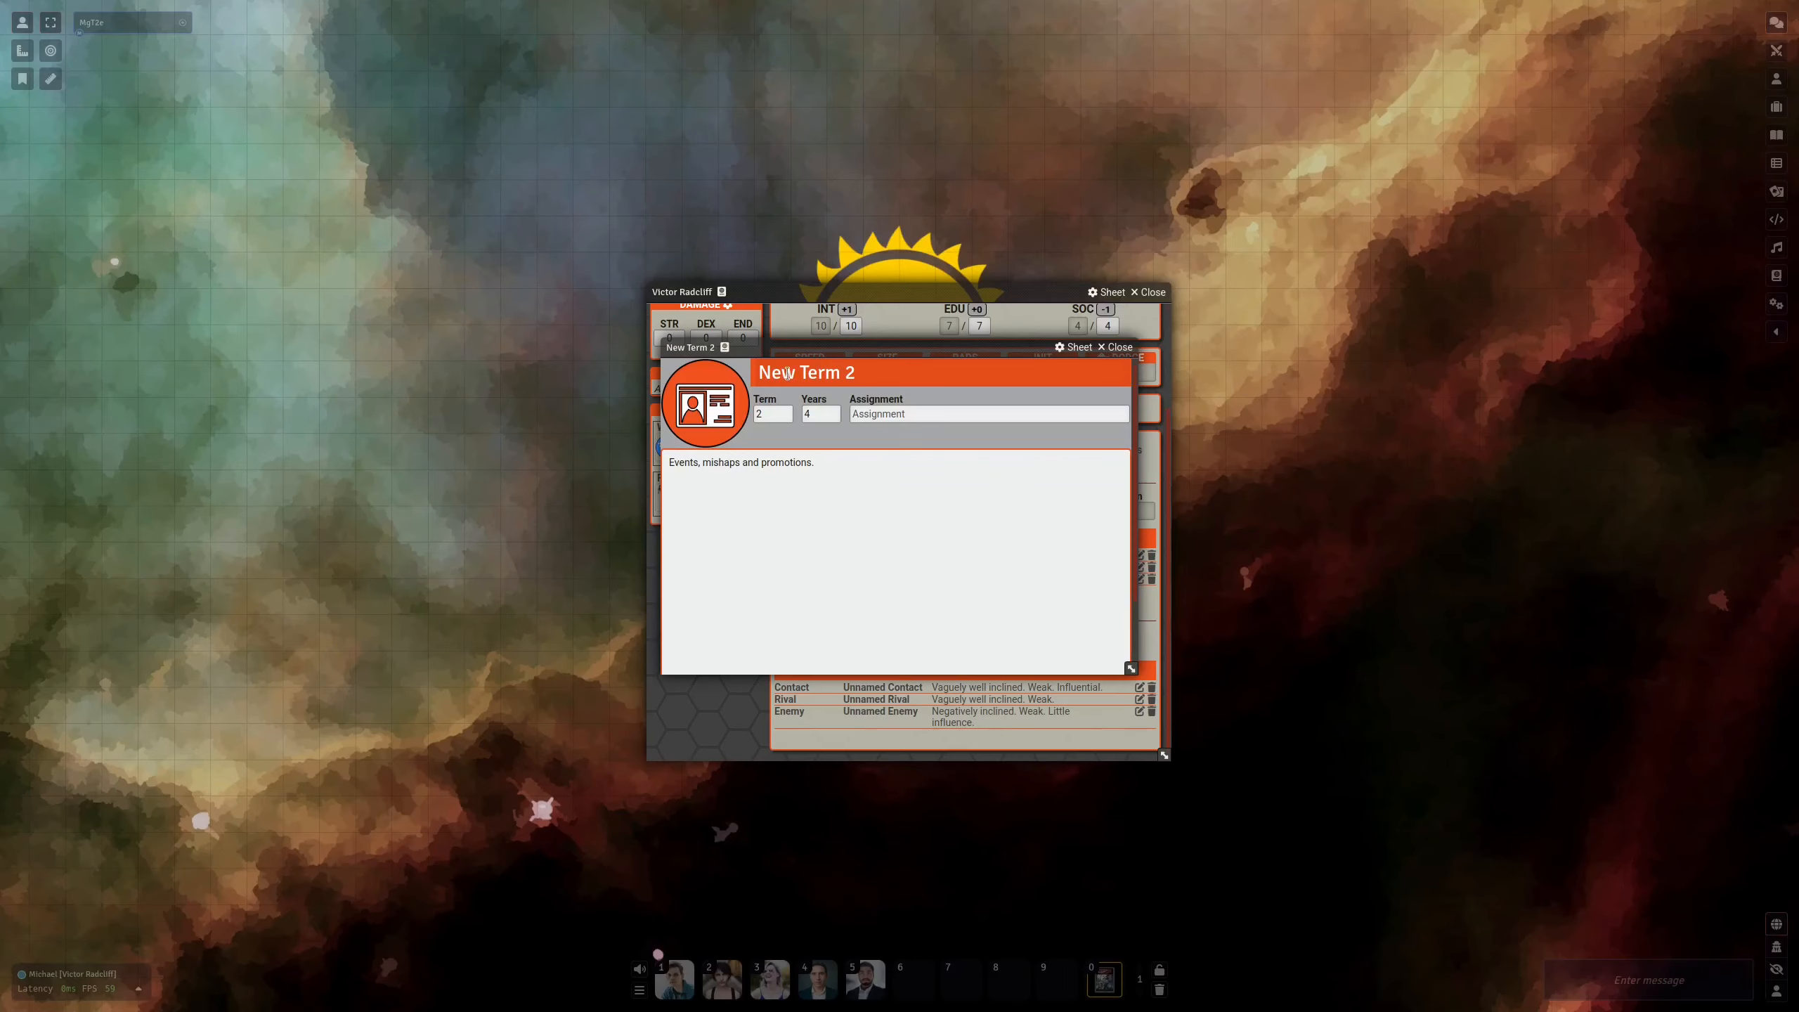
pyautogui.click(803, 373)
pyautogui.click(1117, 346)
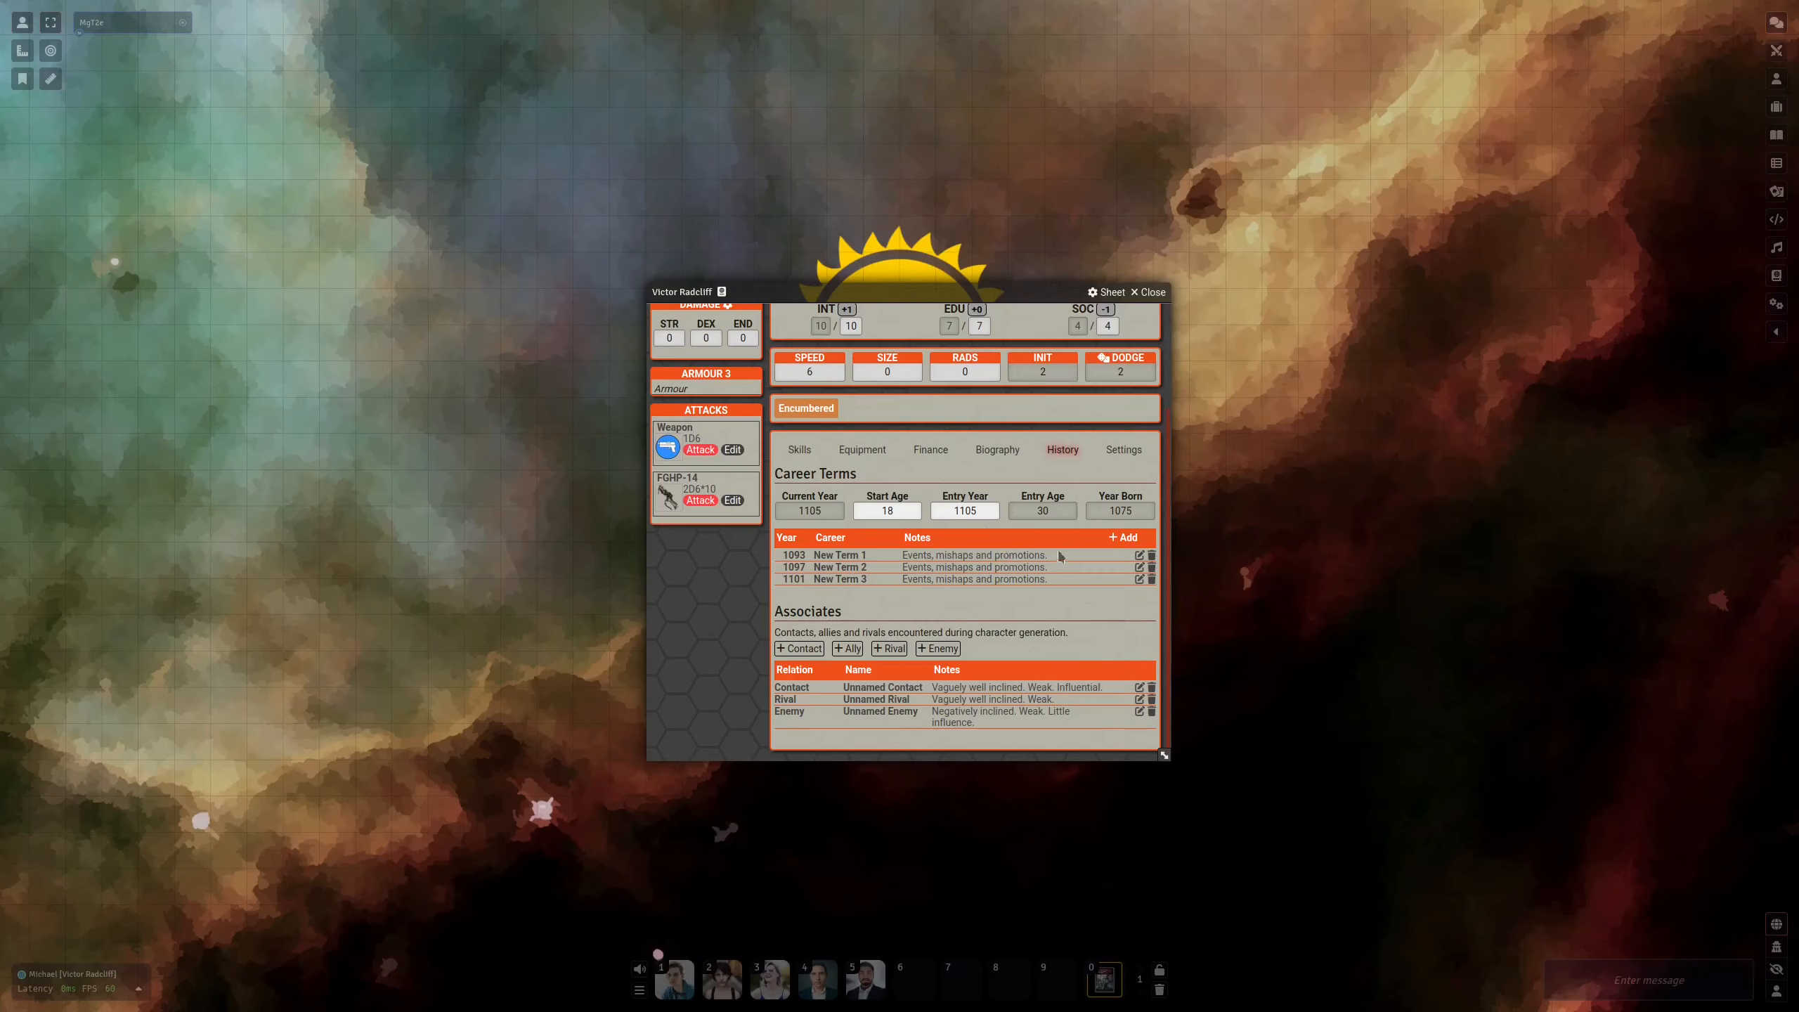
# Set the character sheet's characteristics layout to 6 columns in its settings
pyautogui.click(1116, 451)
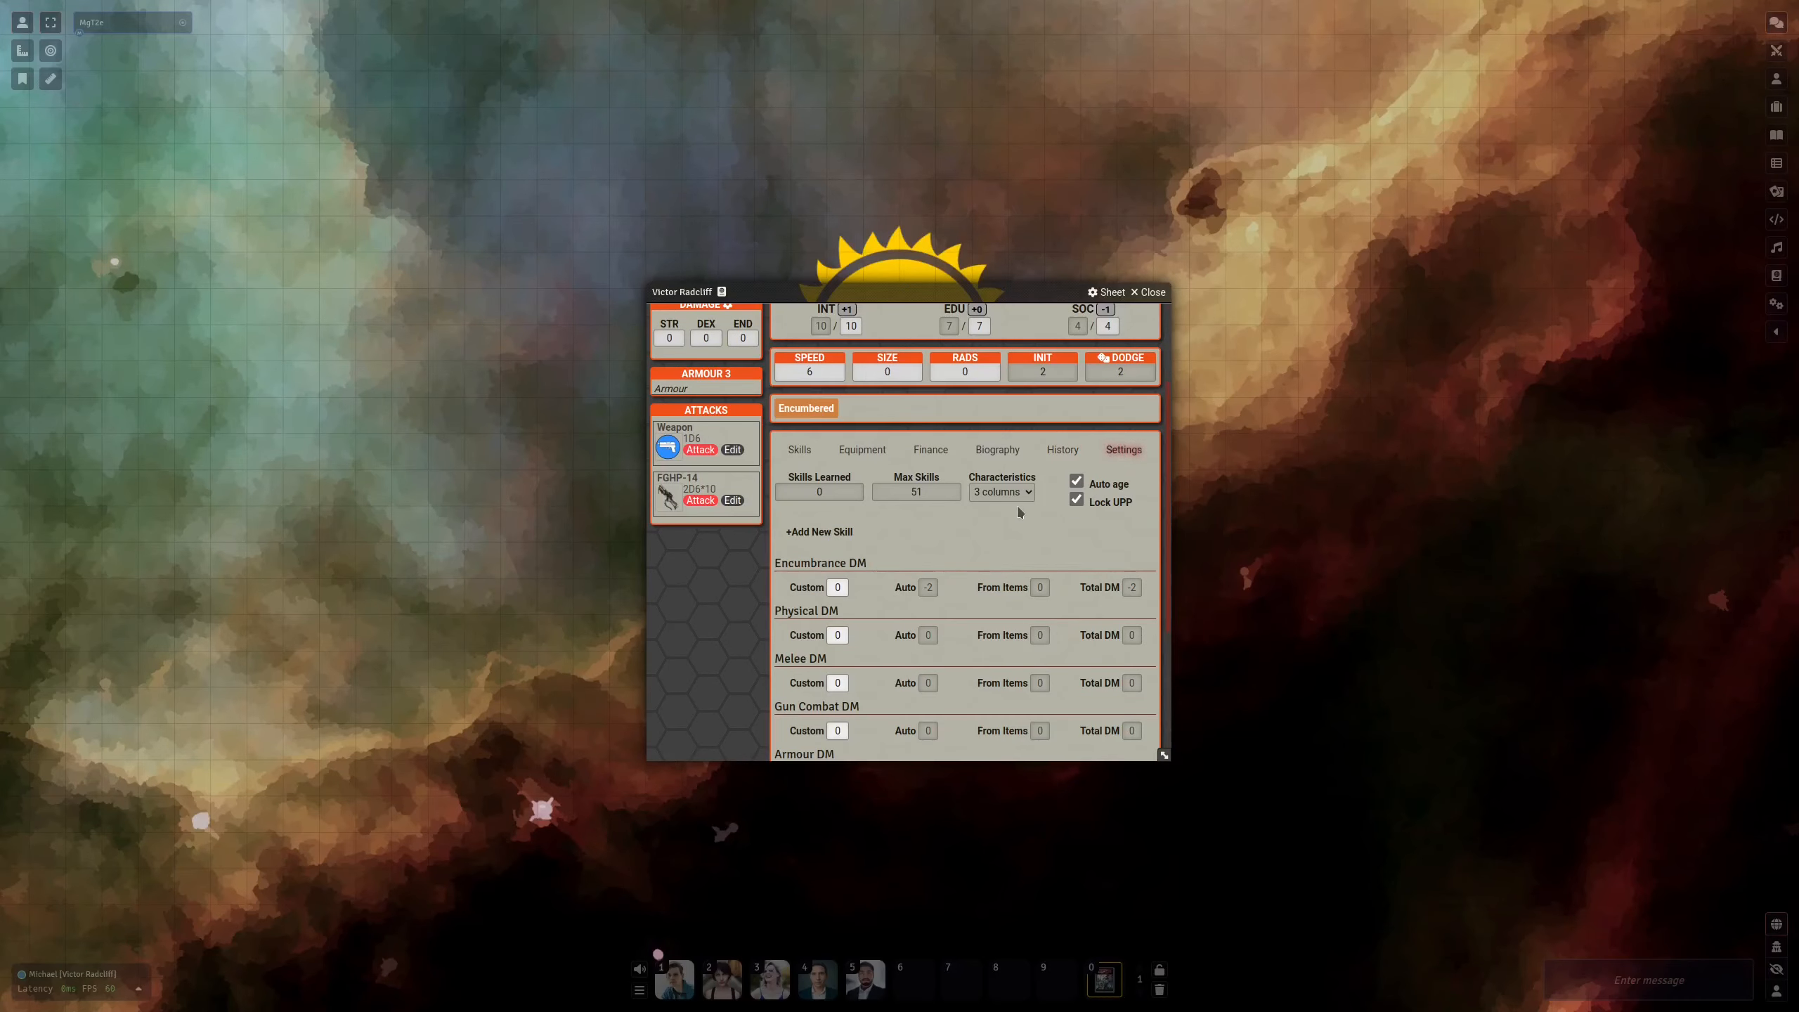
pyautogui.scroll(2, 1018, 511)
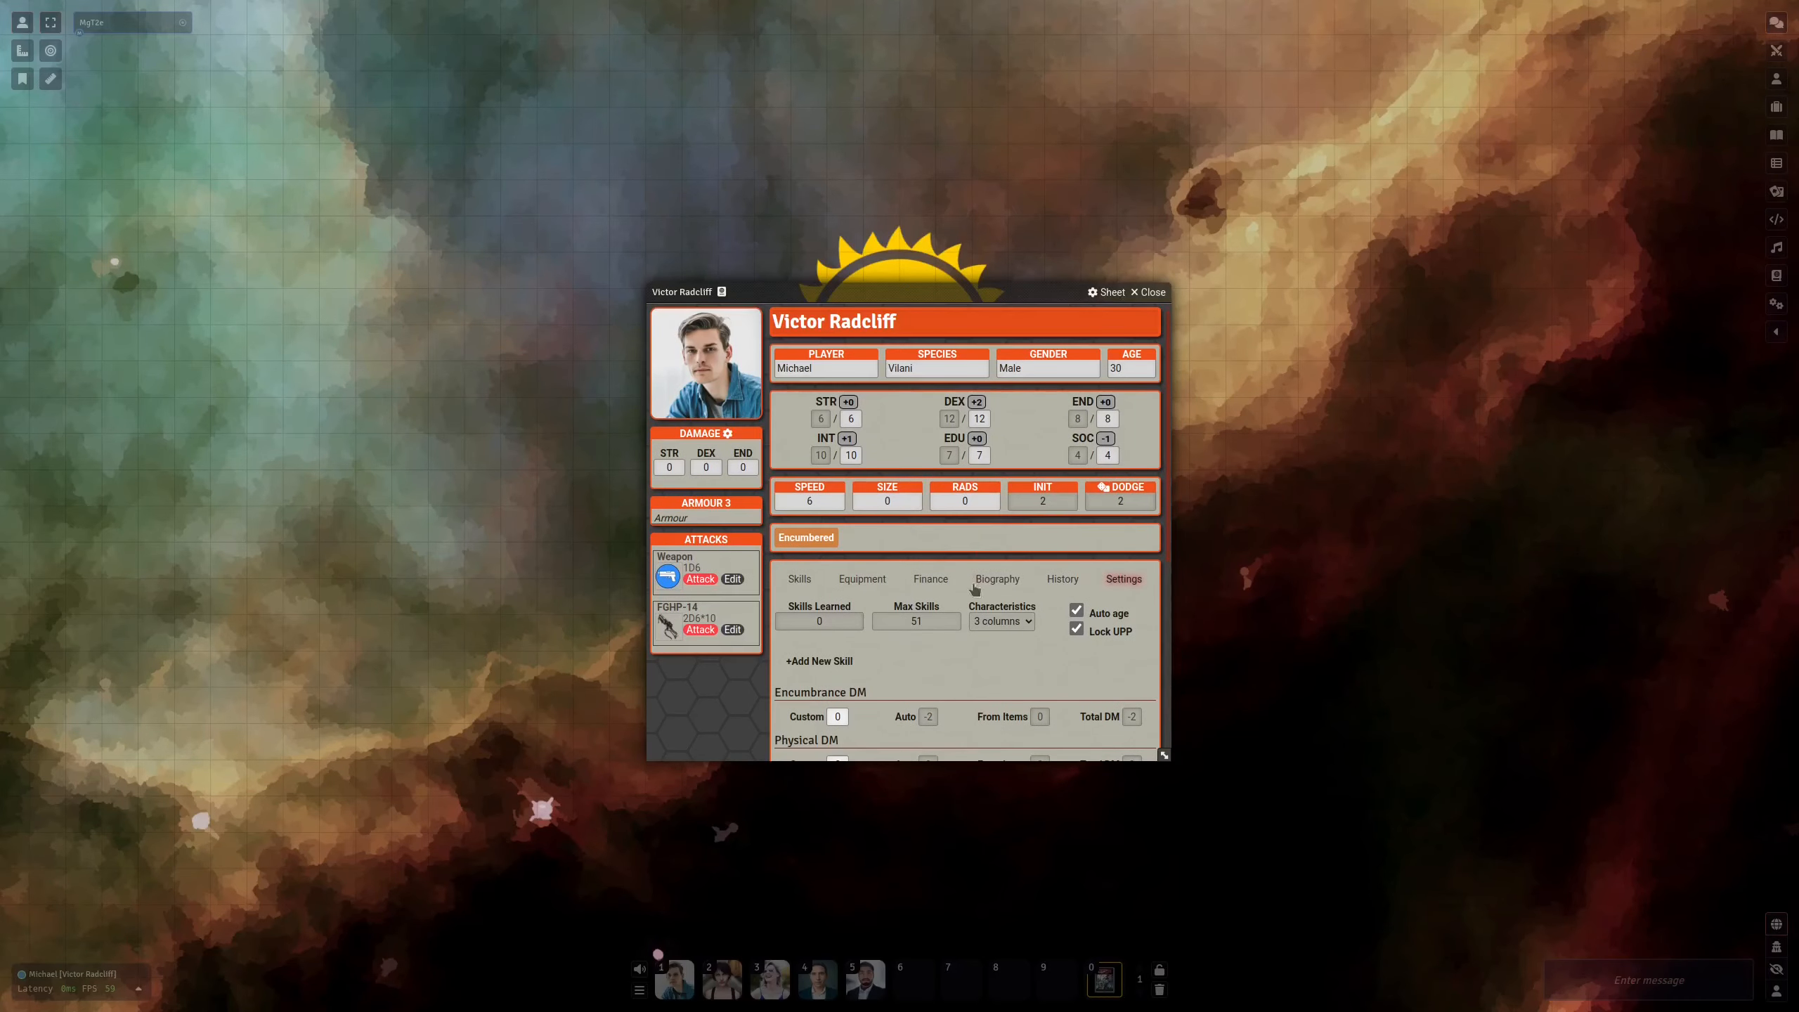
pyautogui.click(1001, 621)
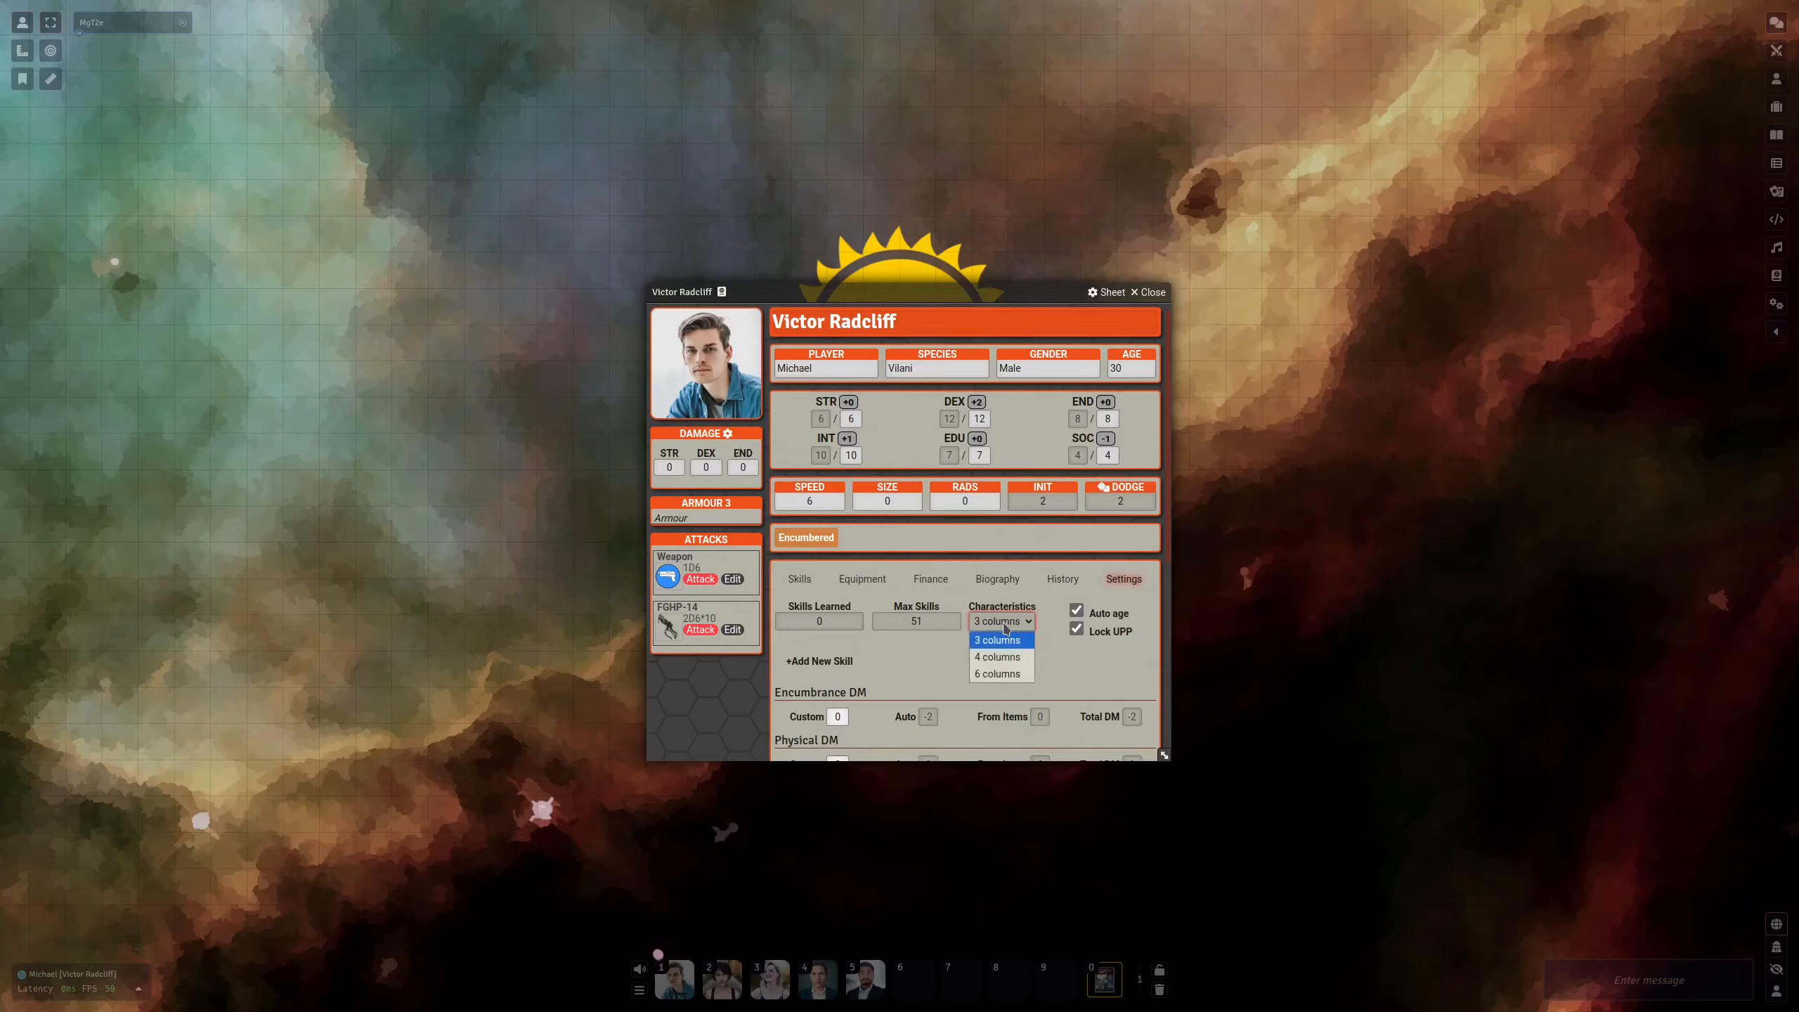
pyautogui.click(1001, 675)
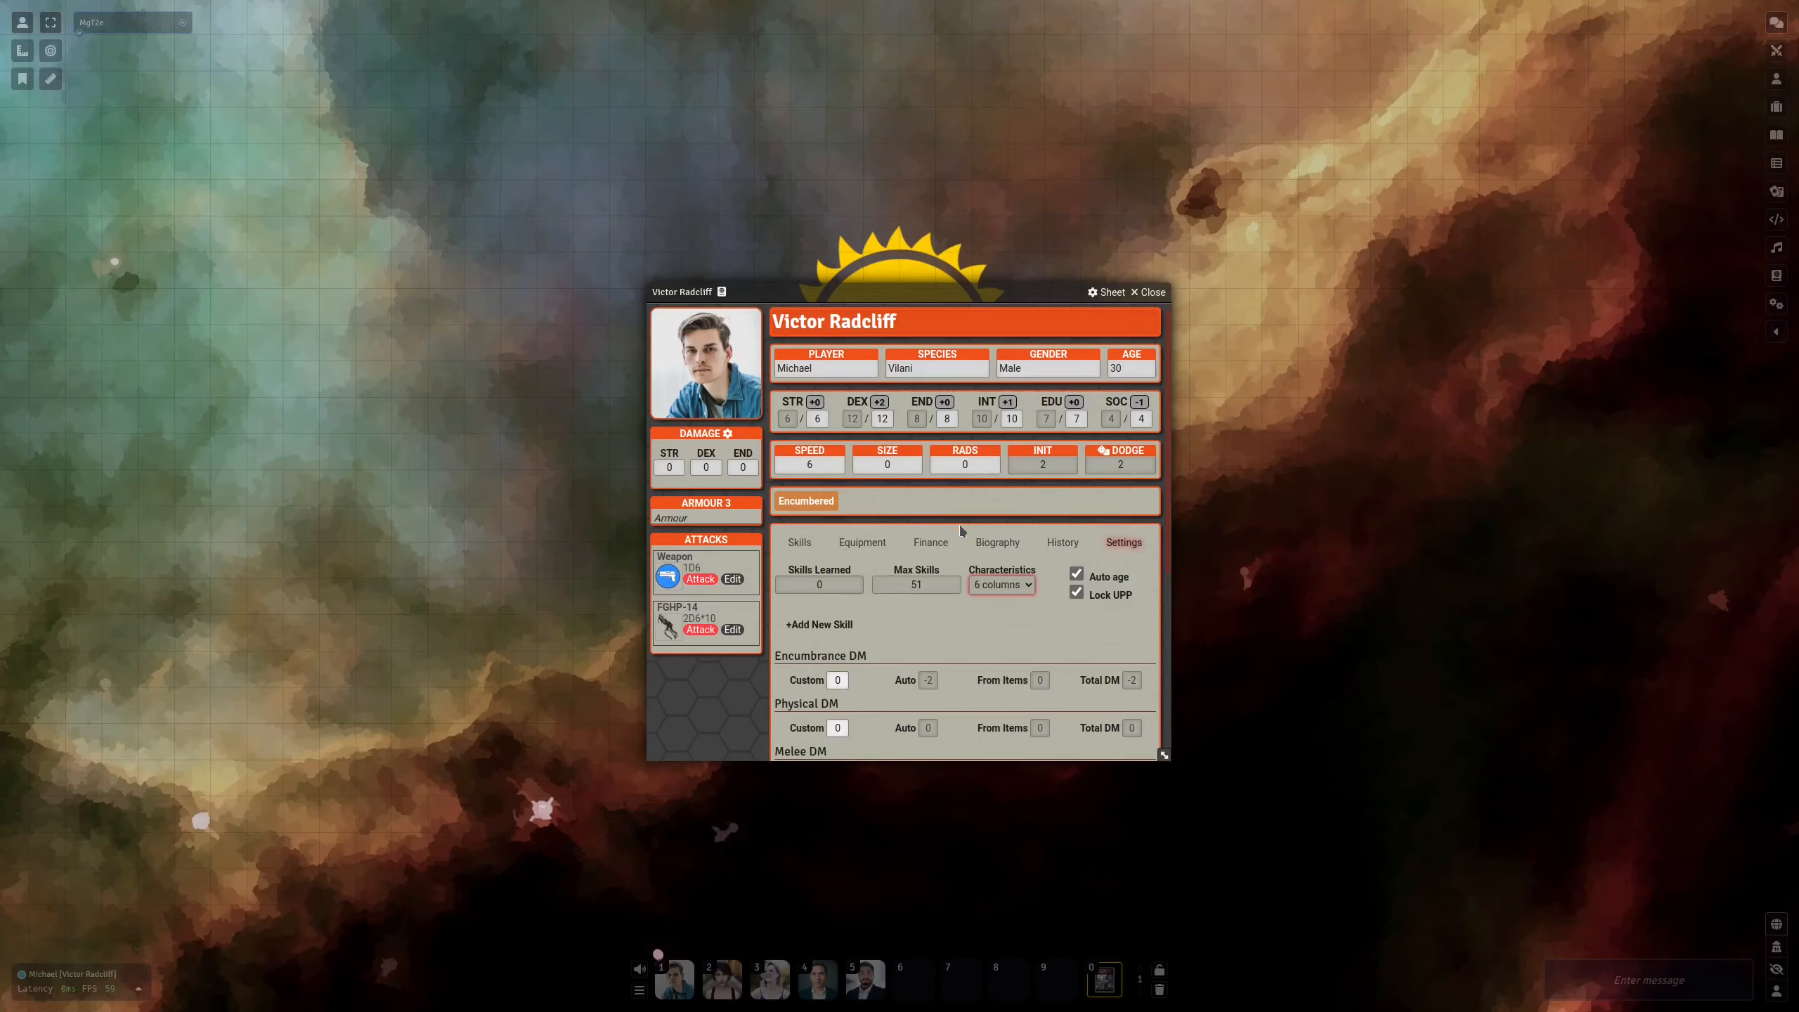
pyautogui.click(929, 578)
# Add PSI, LCK and WLT to the characteristics displayed on the character sheet
pyautogui.scroll(-3, 933, 620)
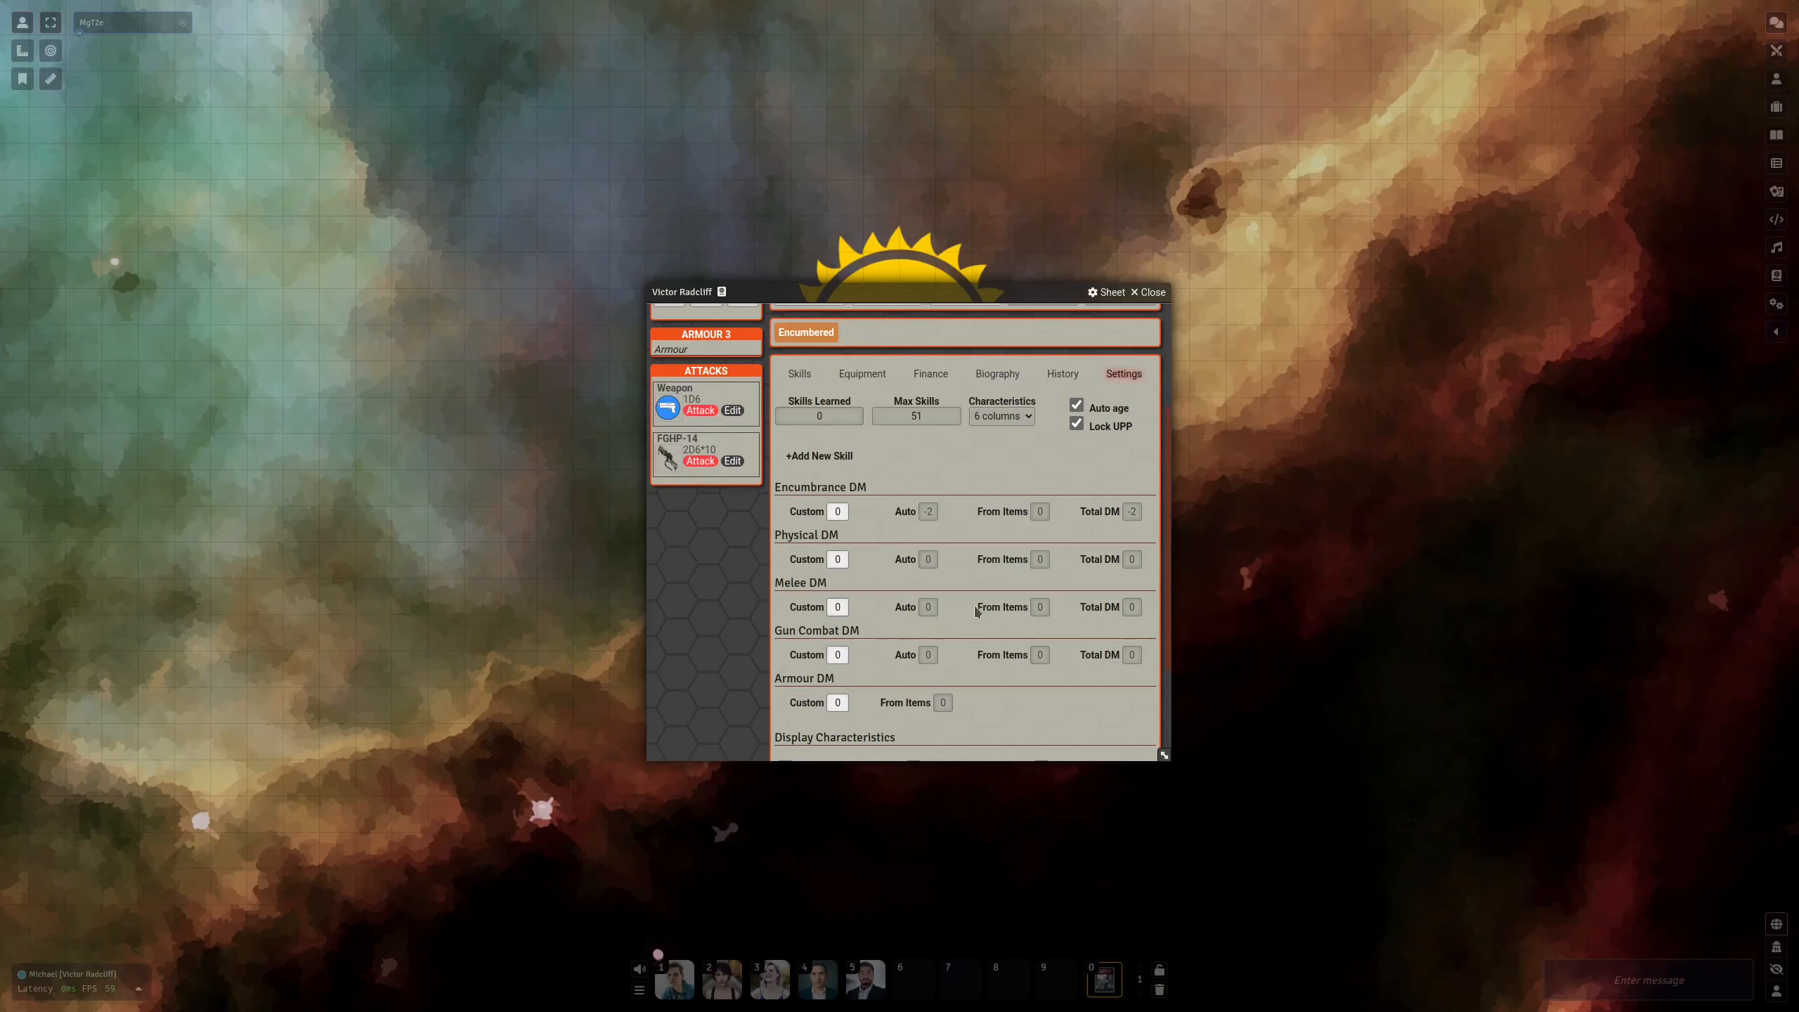
pyautogui.scroll(-2, 831, 571)
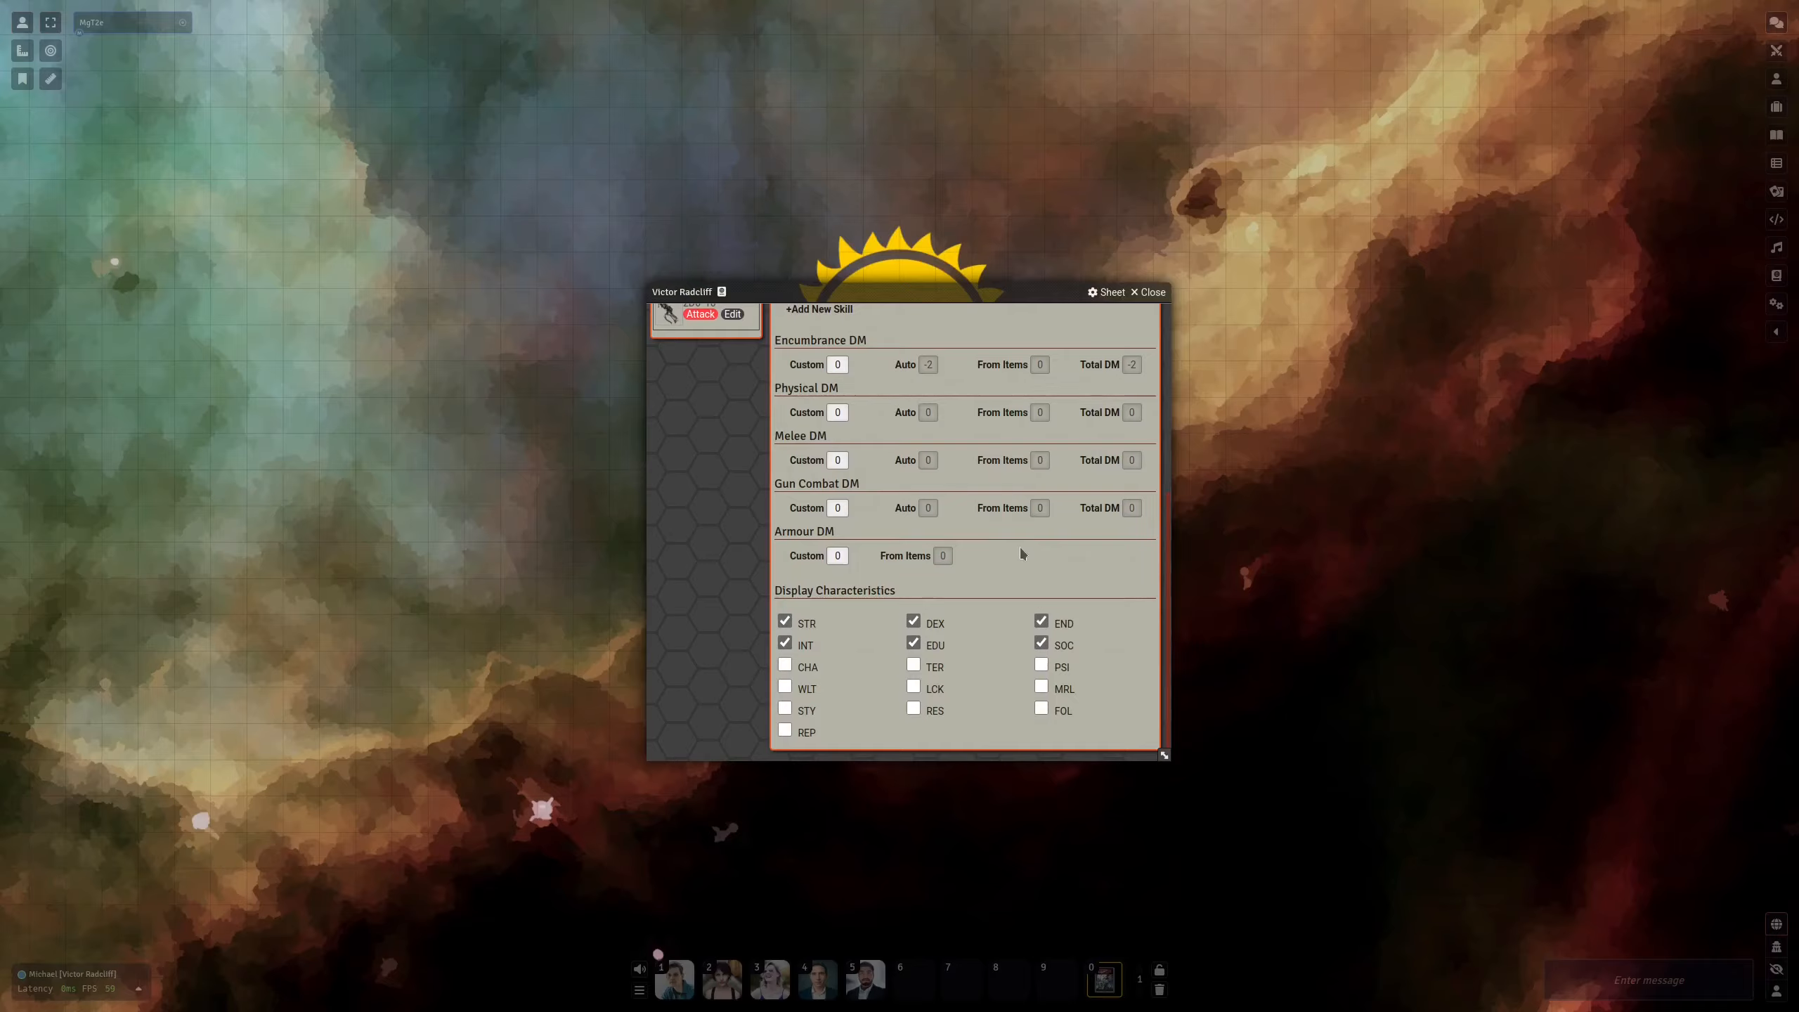
pyautogui.click(1042, 666)
pyautogui.scroll(1, 1045, 671)
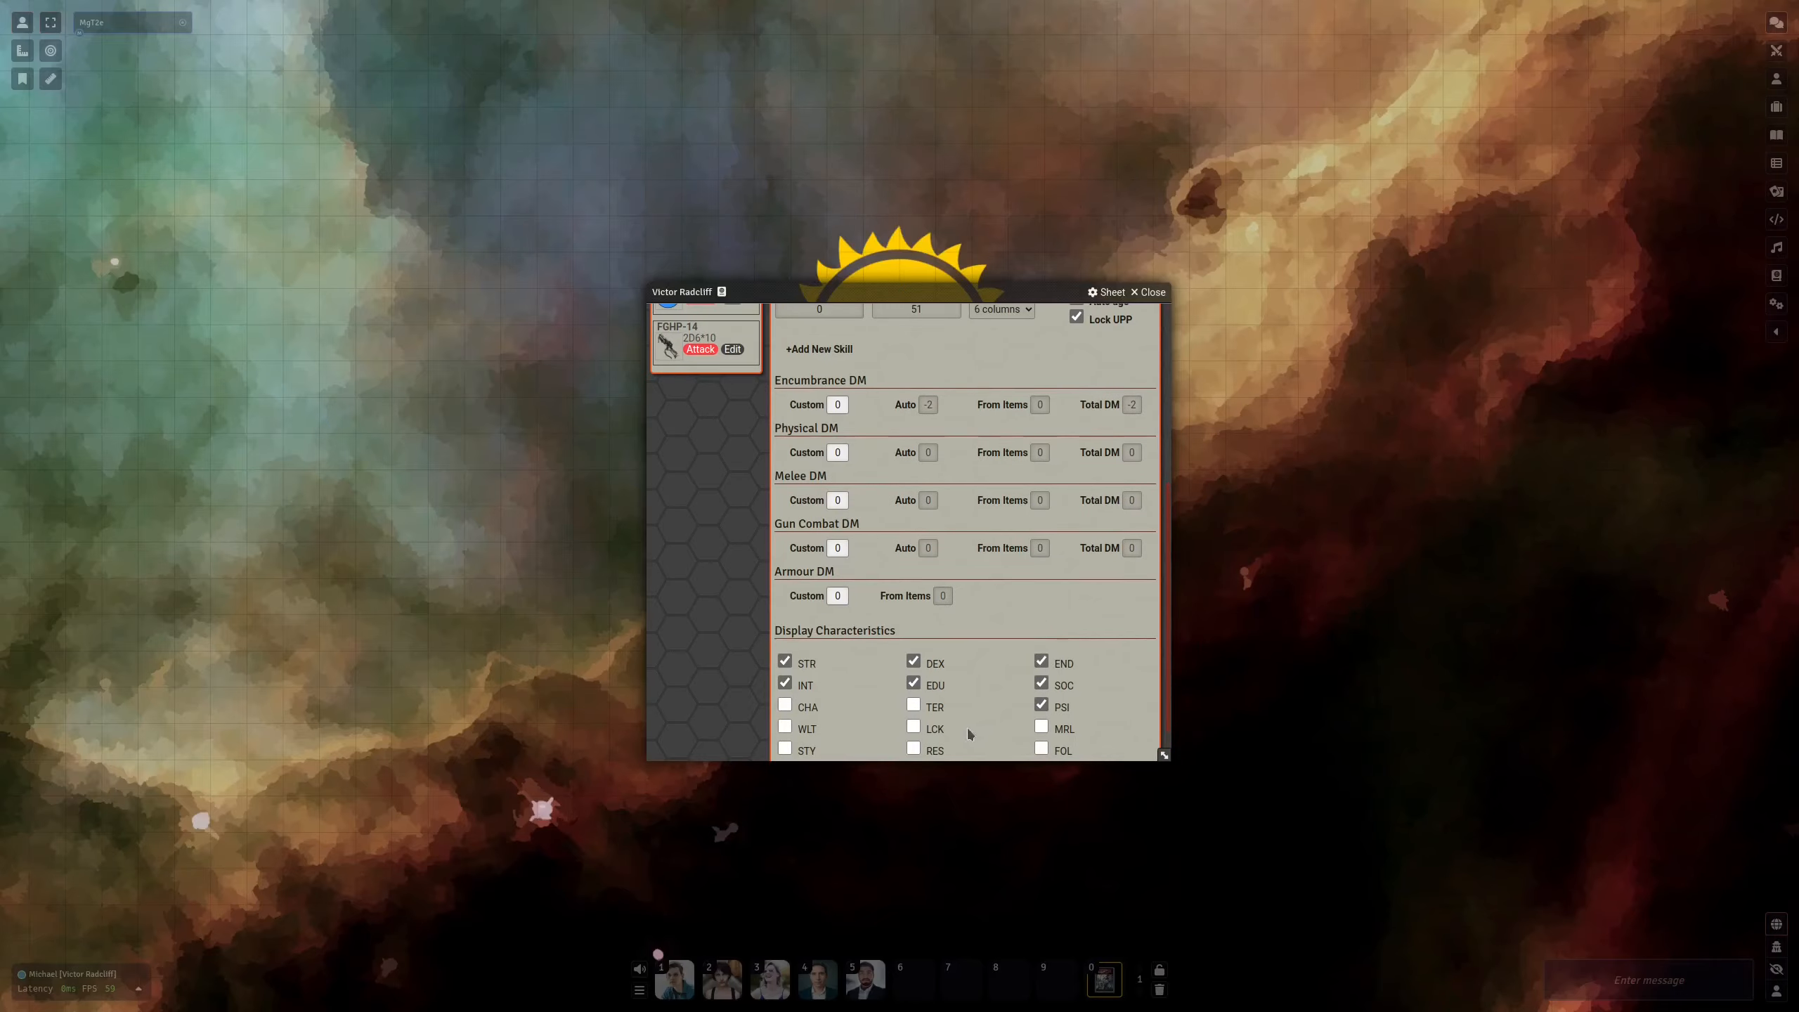
pyautogui.click(914, 727)
pyautogui.click(785, 727)
pyautogui.scroll(5, 949, 661)
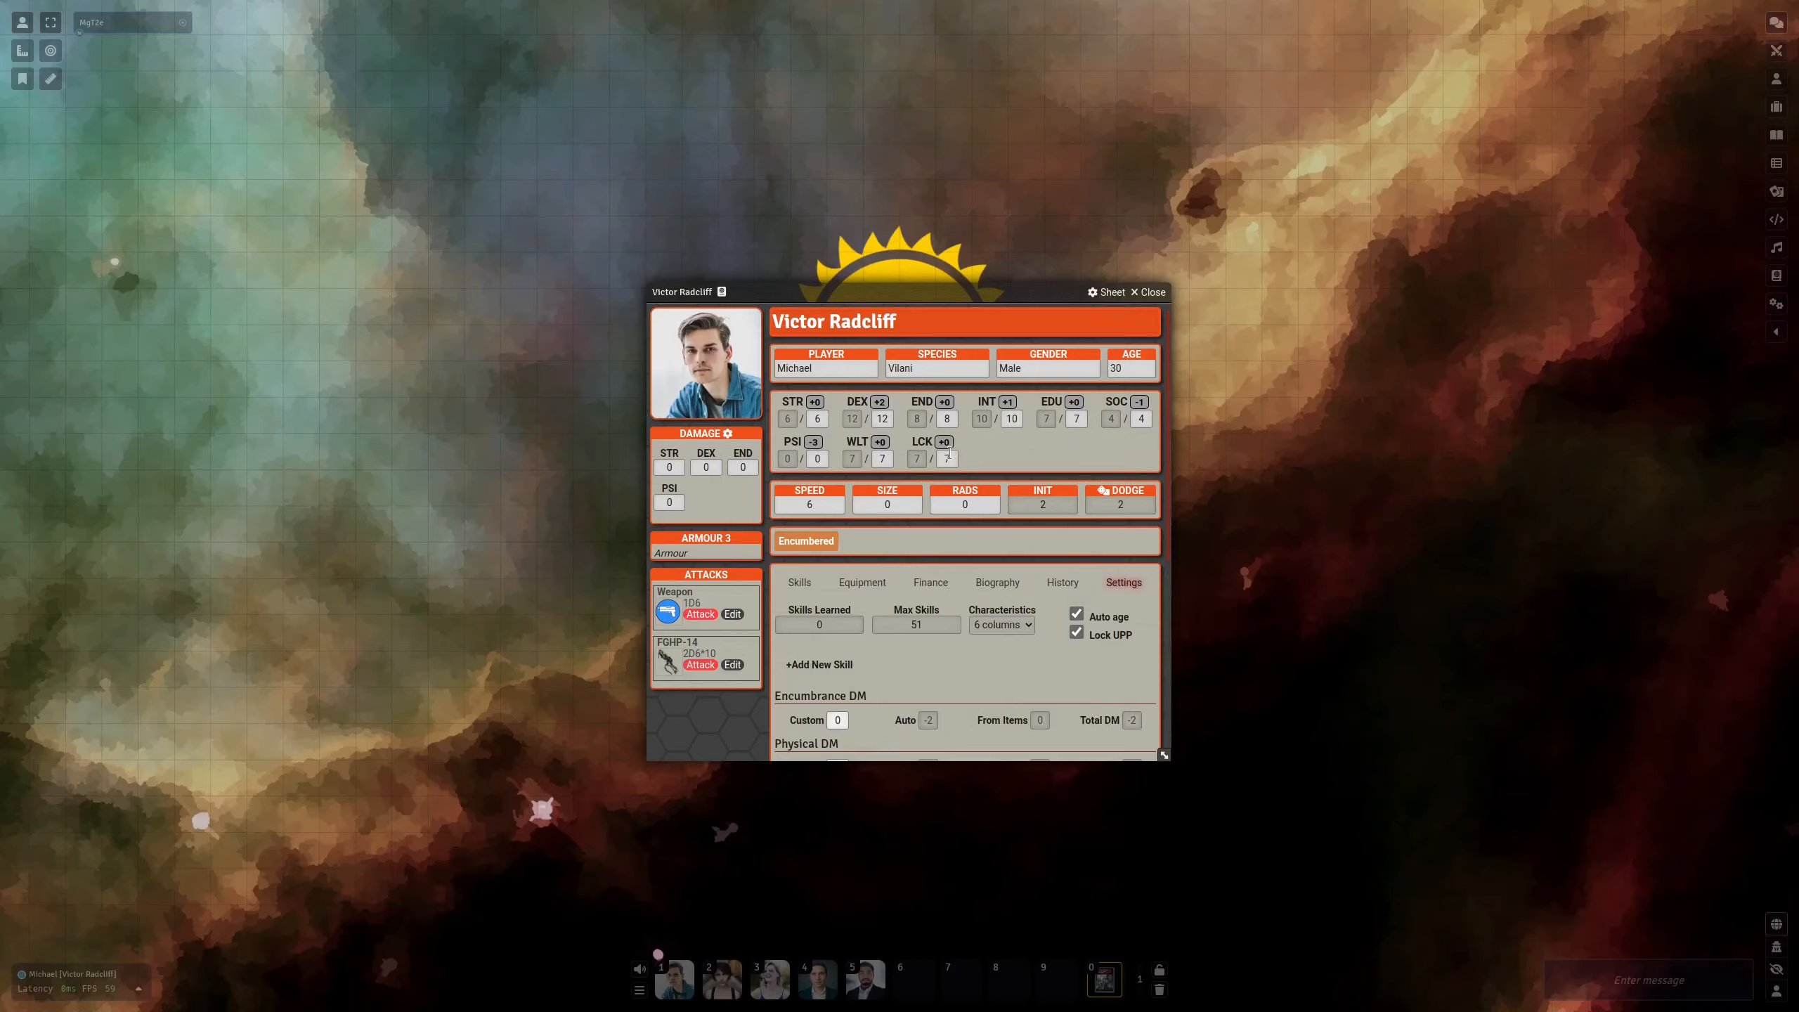
# Check which characteristics can show damage, close those options without changes, and close the character sheet
pyautogui.click(727, 433)
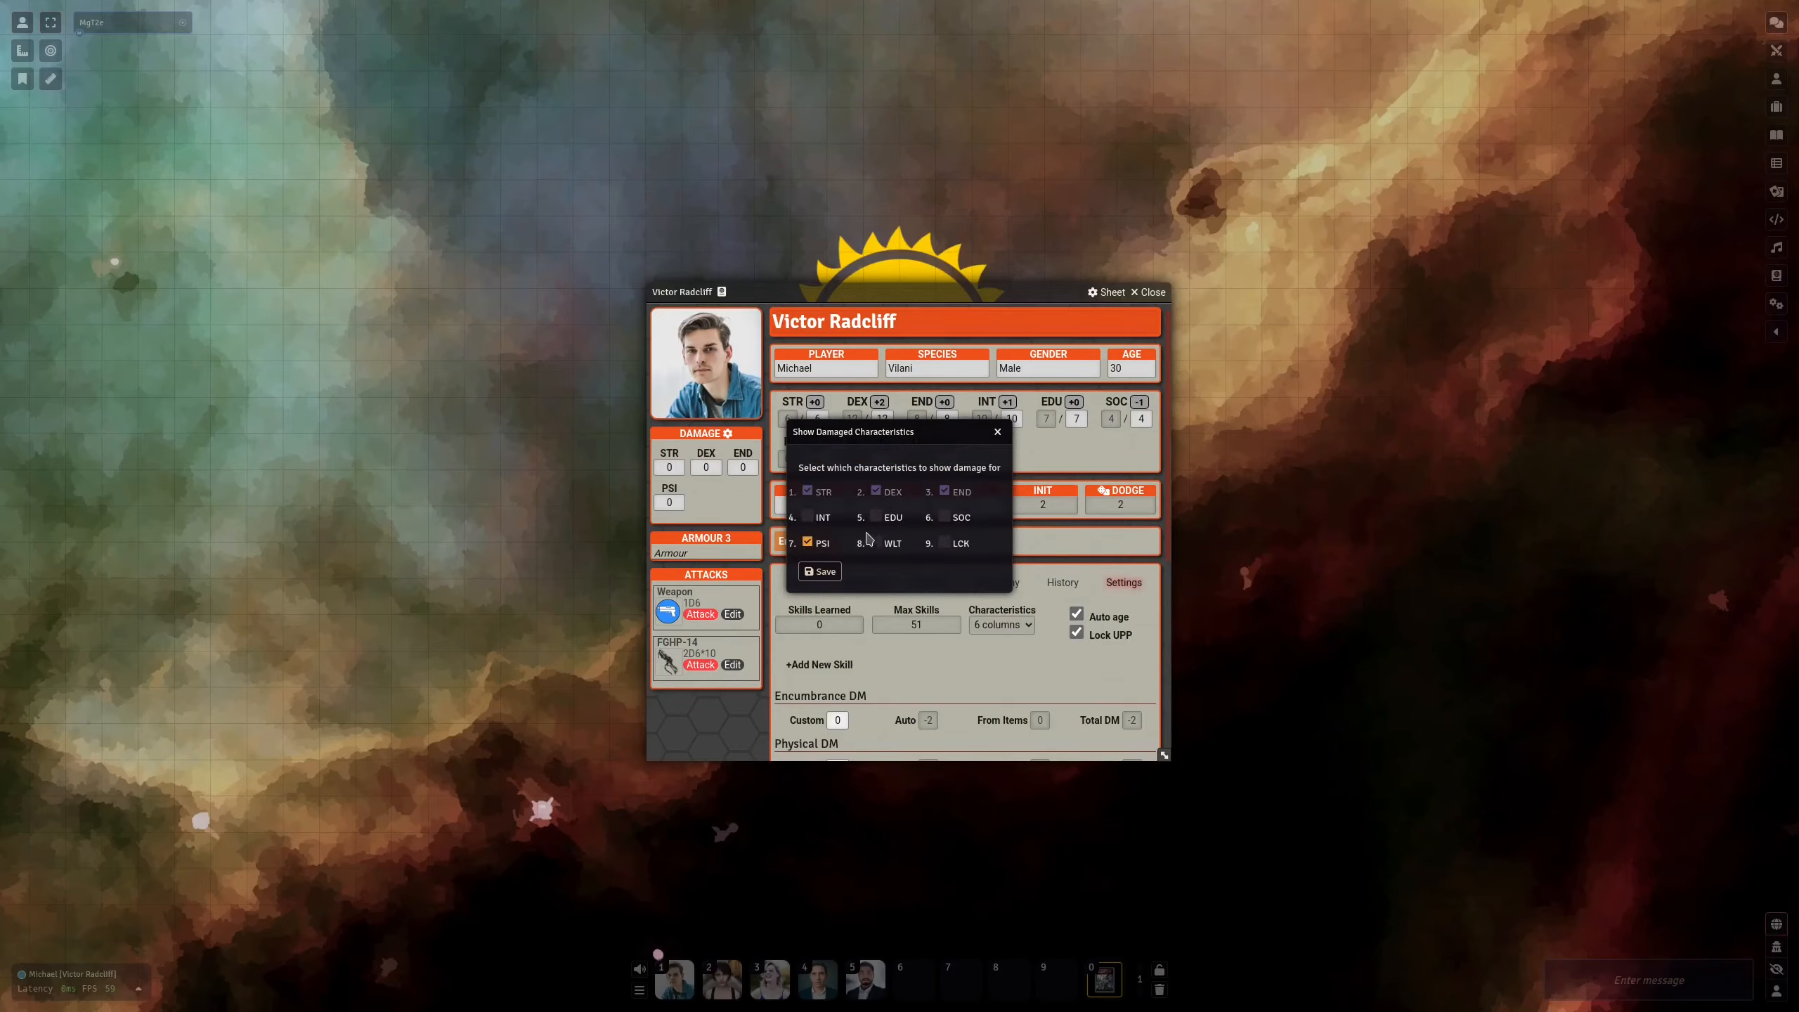
pyautogui.click(997, 432)
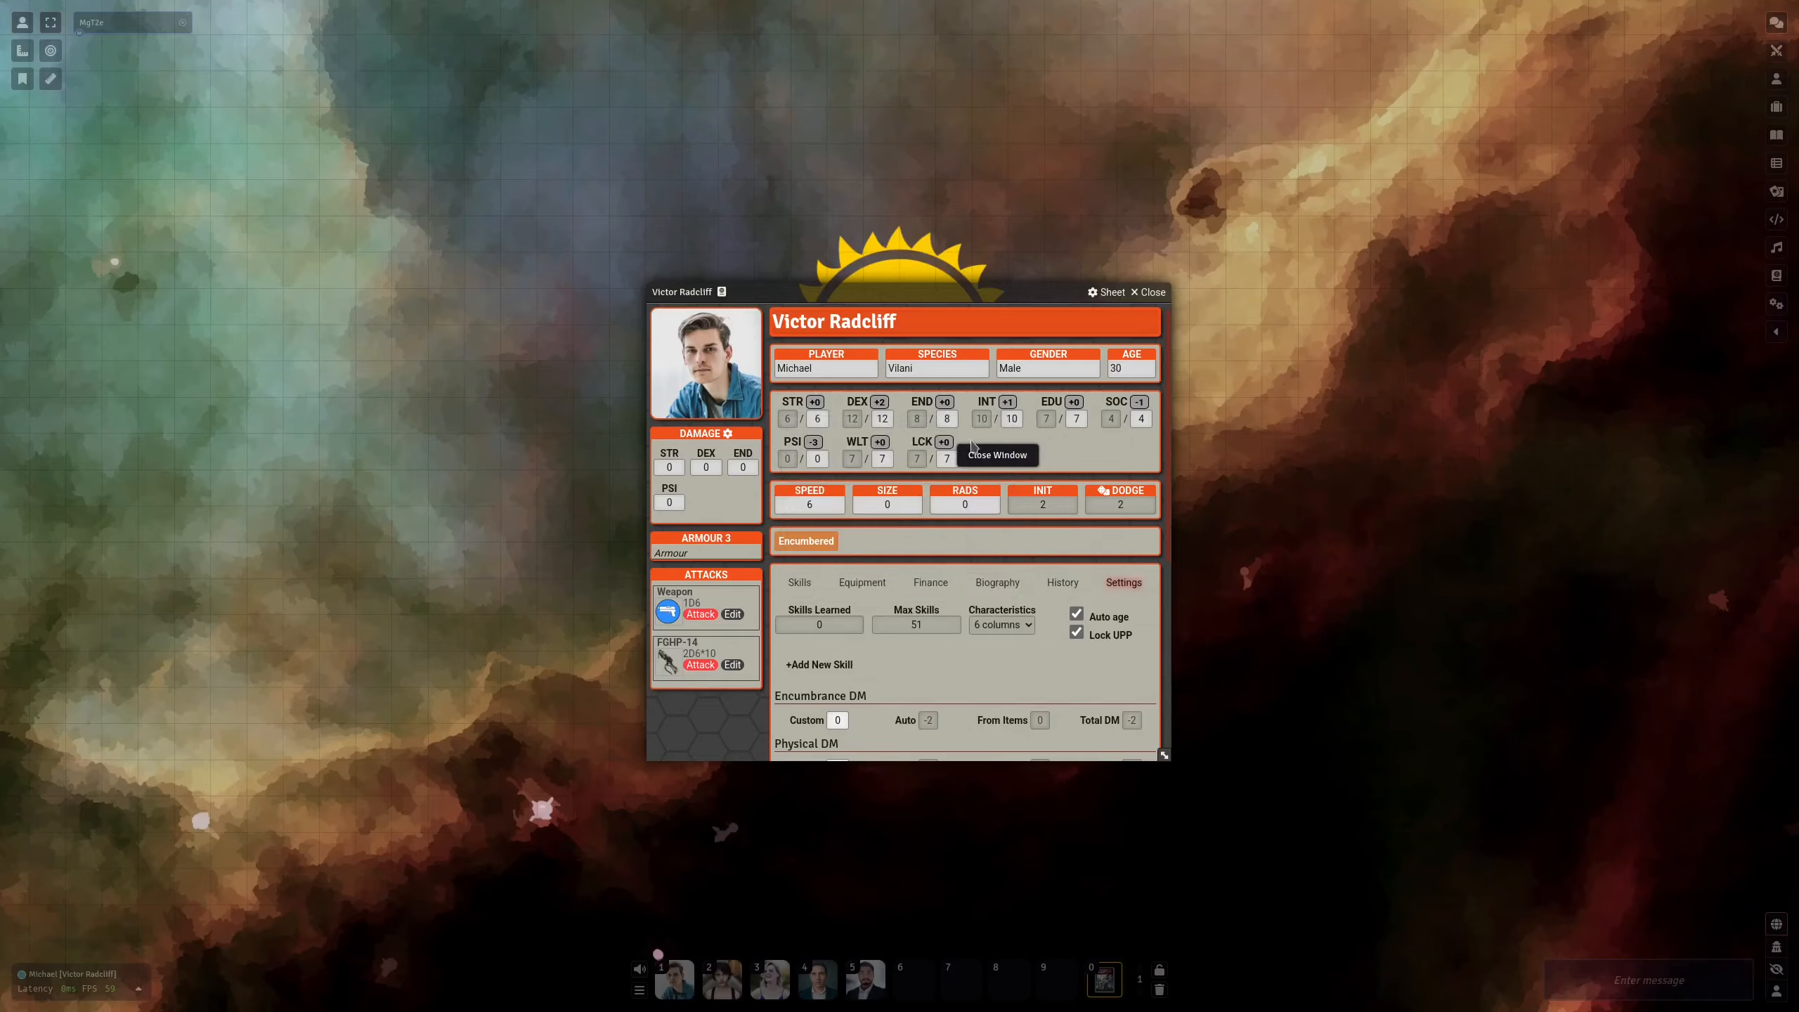
pyautogui.scroll(-5, 935, 542)
pyautogui.scroll(5, 935, 542)
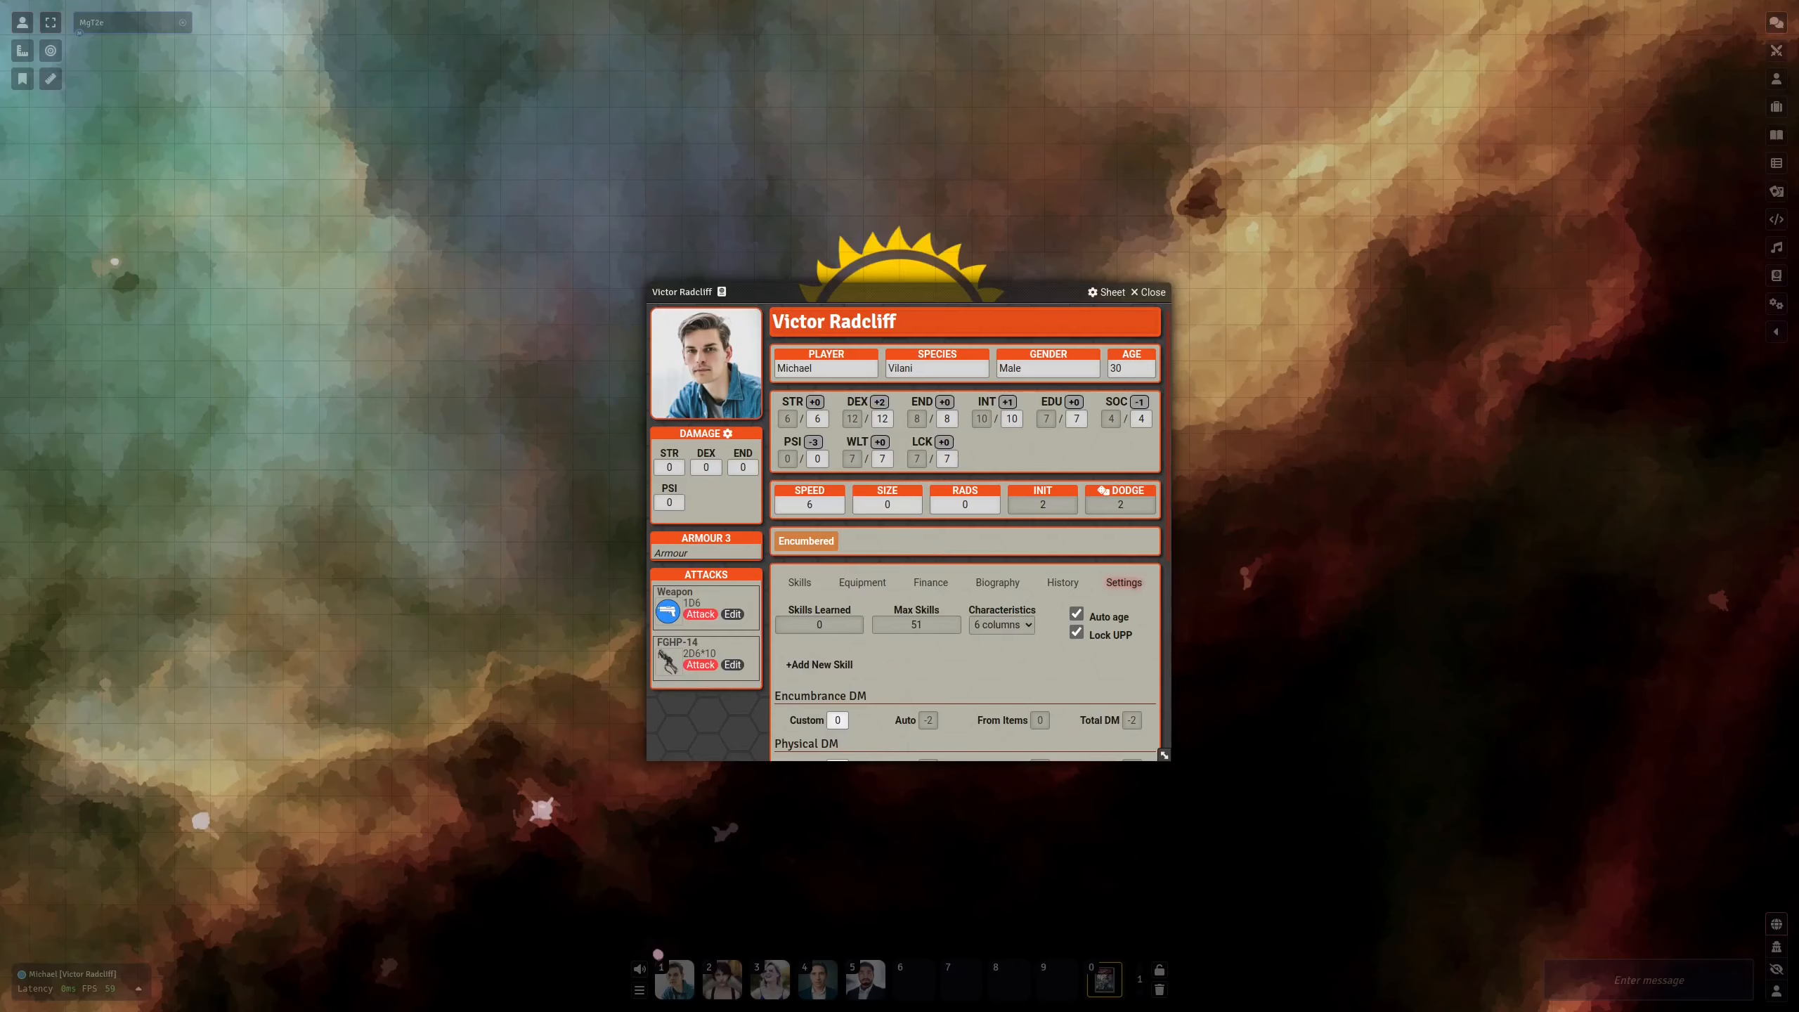
pyautogui.press('Escape')
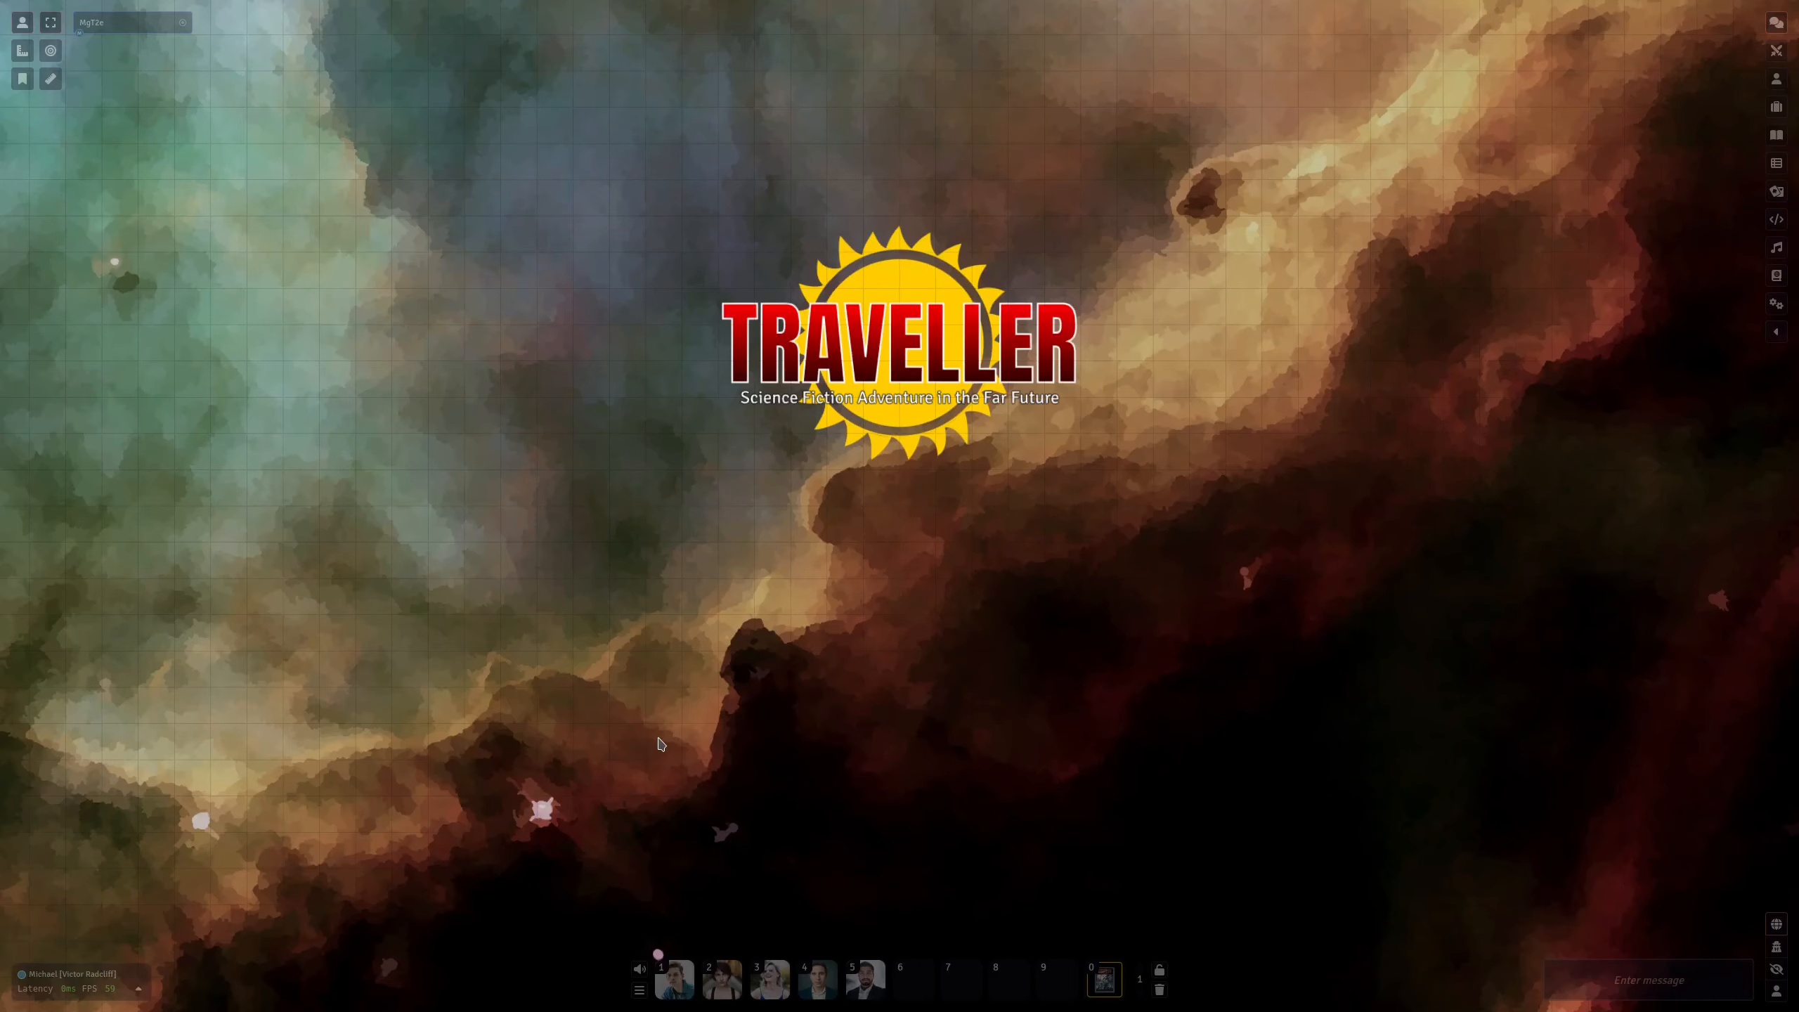